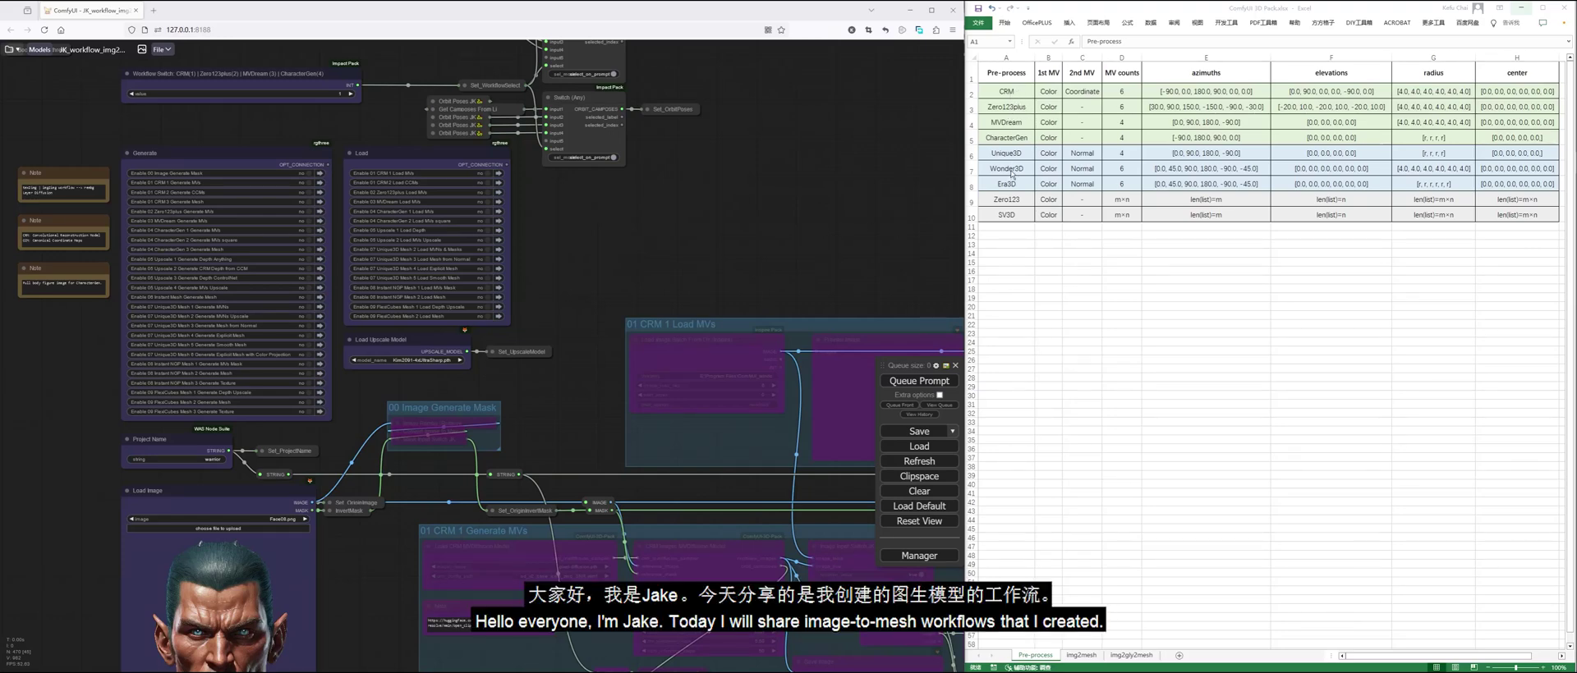
Examine the first and second multi-view types of the green CRM-to-CharacterGen rows and the blue Unique3D-to-Era3D rows in the Pre-process table.
{"action": "left_click", "coordinate": [1003, 236]}
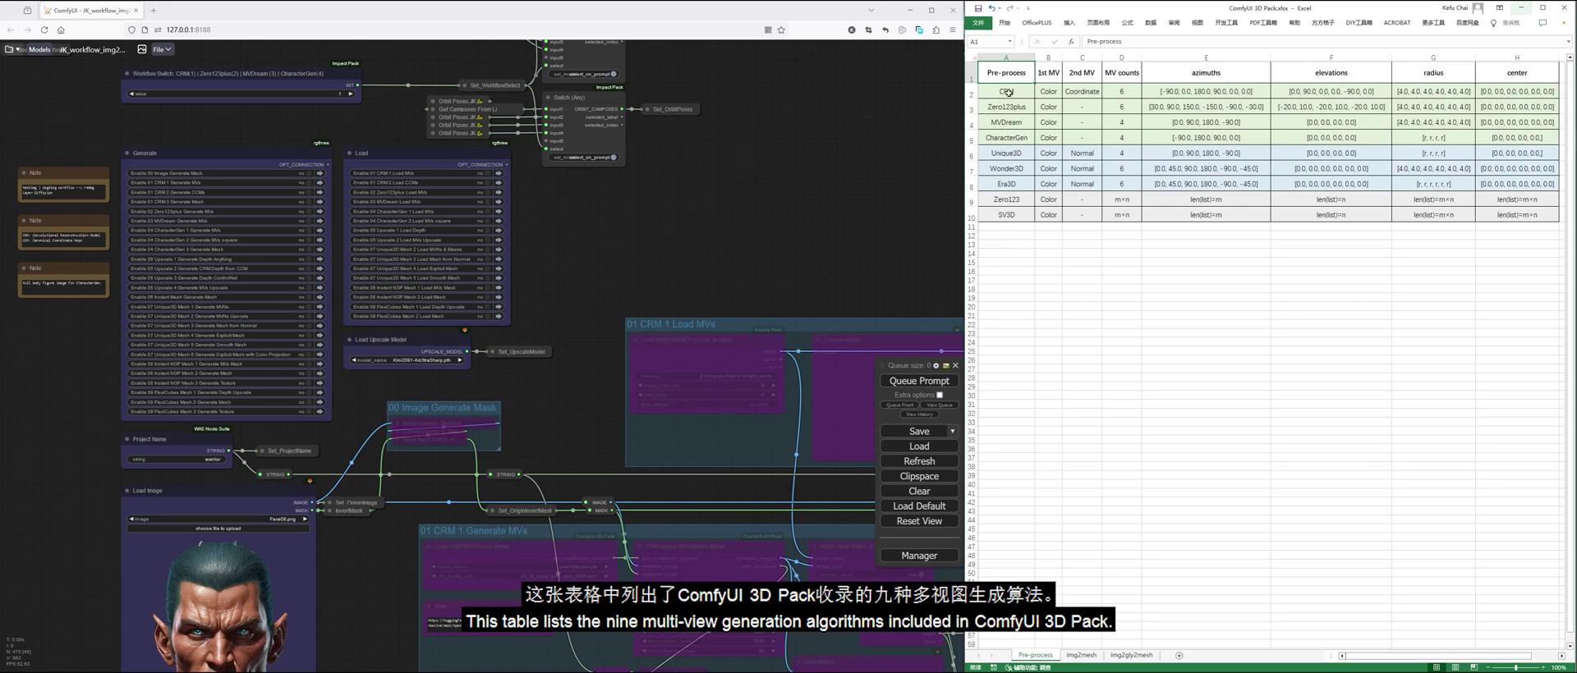
{"action": "left_click_drag", "start_coordinate": [1011, 93], "coordinate": [1004, 226]}
{"action": "left_click", "coordinate": [1002, 236]}
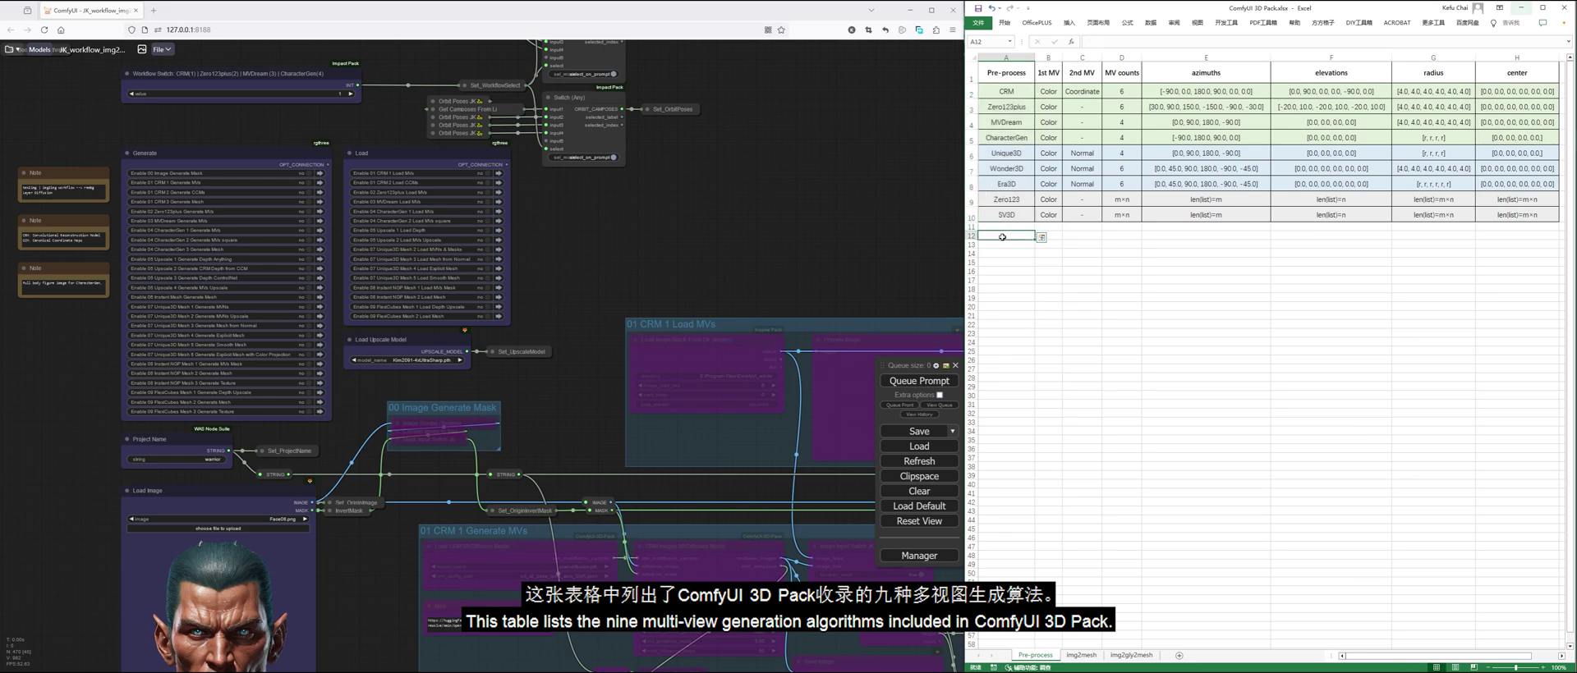
{"action": "left_click_drag", "start_coordinate": [1004, 88], "coordinate": [1048, 135]}
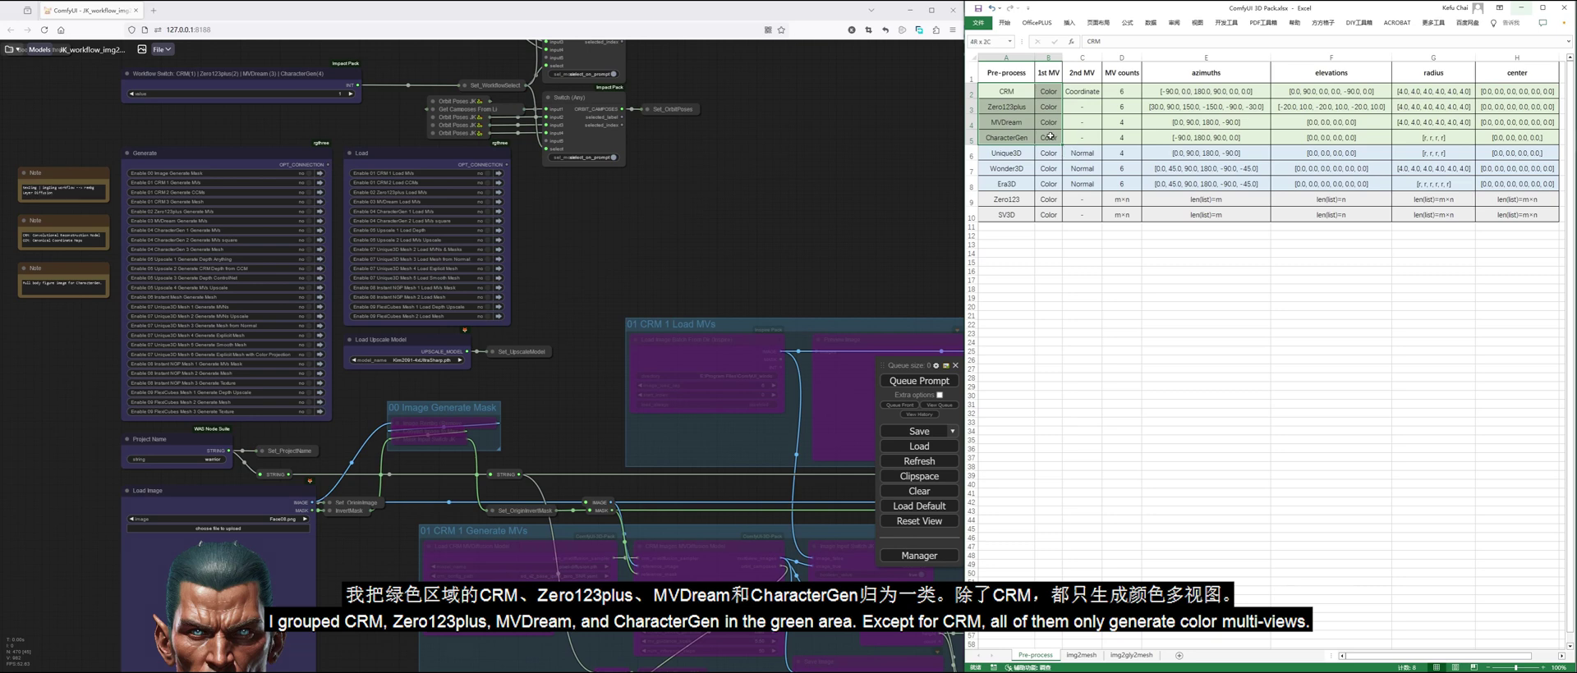
{"action": "left_click", "coordinate": [1071, 92]}
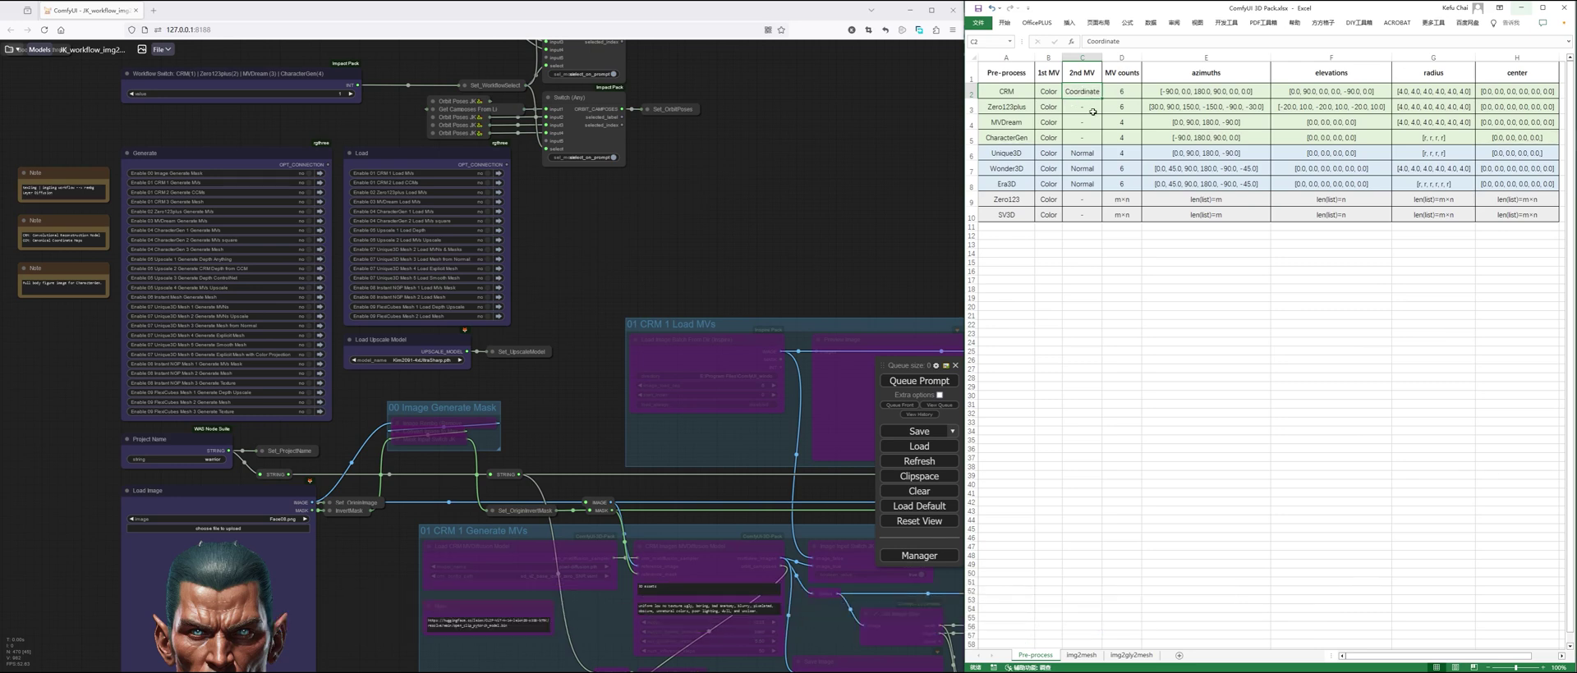
{"action": "left_click_drag", "start_coordinate": [1030, 154], "coordinate": [1092, 182]}
{"action": "left_click", "coordinate": [1091, 153]}
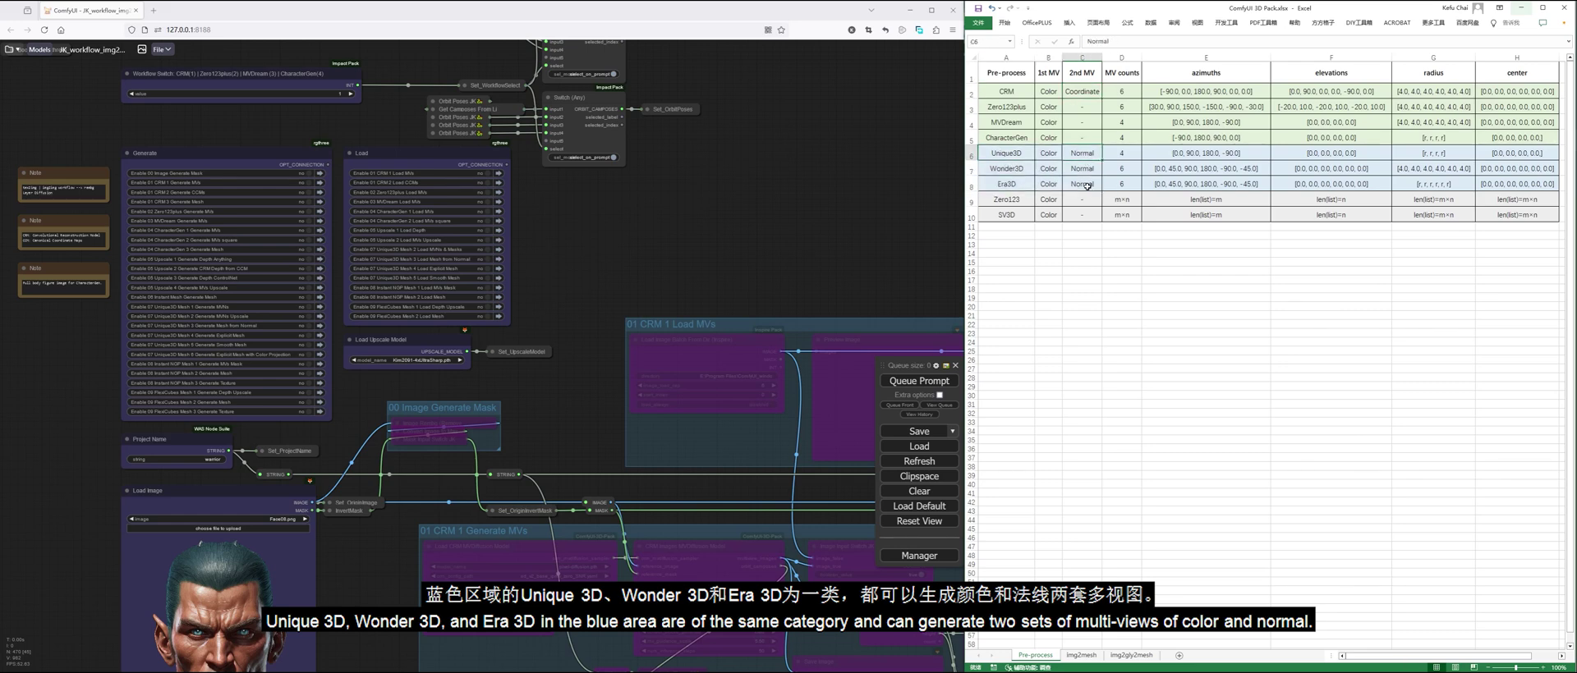
{"action": "left_click", "coordinate": [1086, 185]}
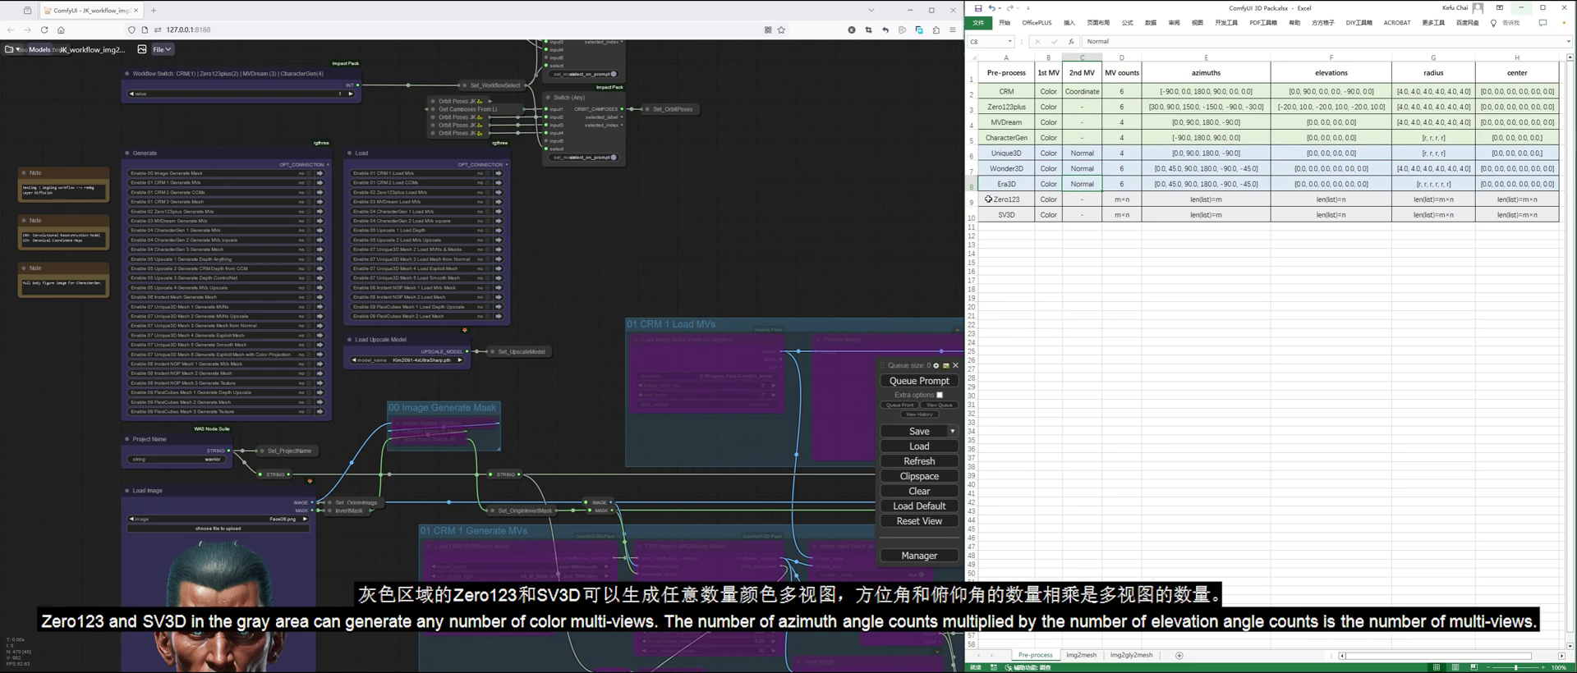
Examine the multi-view counts, azimuths and elevations of the gray Zero123 and SV3D rows in the Pre-process table.
{"action": "left_click_drag", "start_coordinate": [990, 200], "coordinate": [1009, 216]}
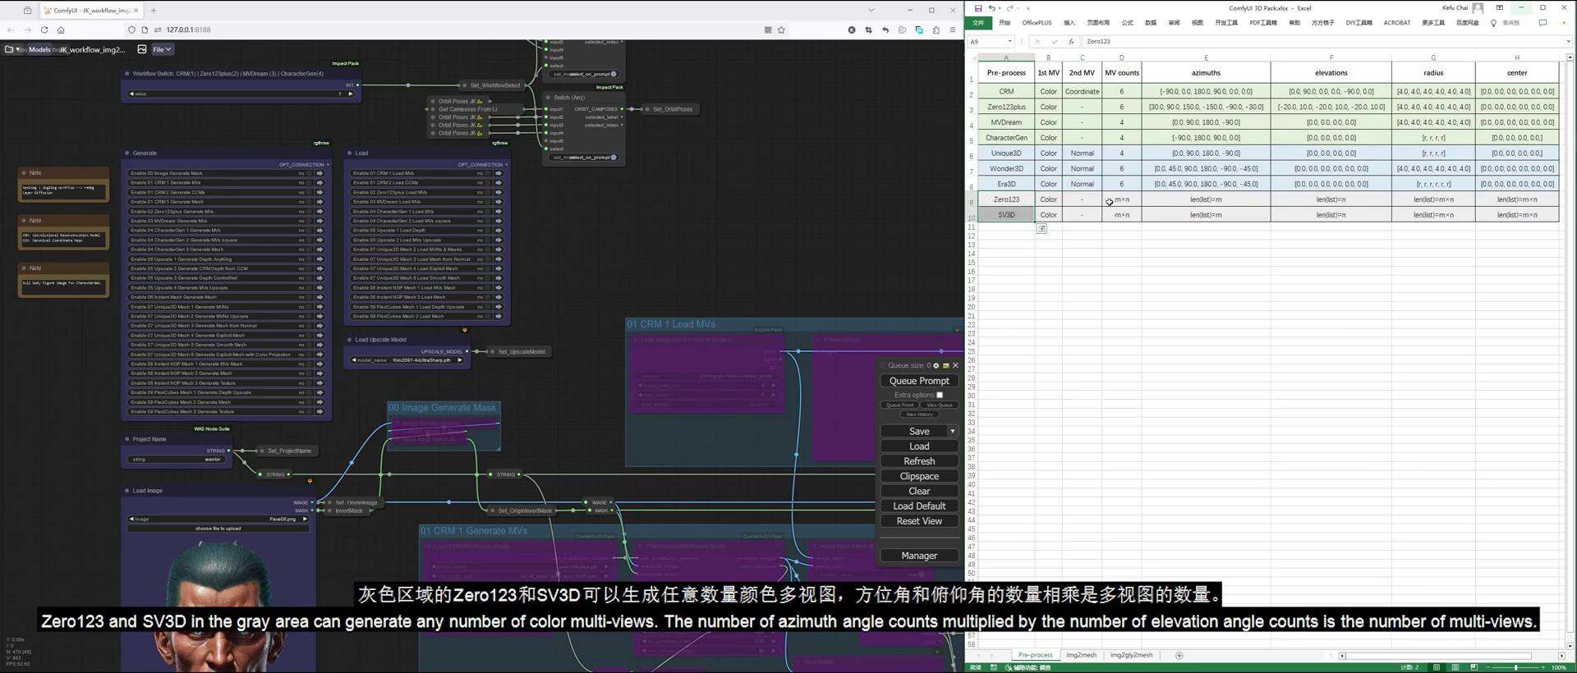
{"action": "left_click_drag", "start_coordinate": [1122, 201], "coordinate": [1126, 216]}
{"action": "left_click", "coordinate": [1232, 200]}
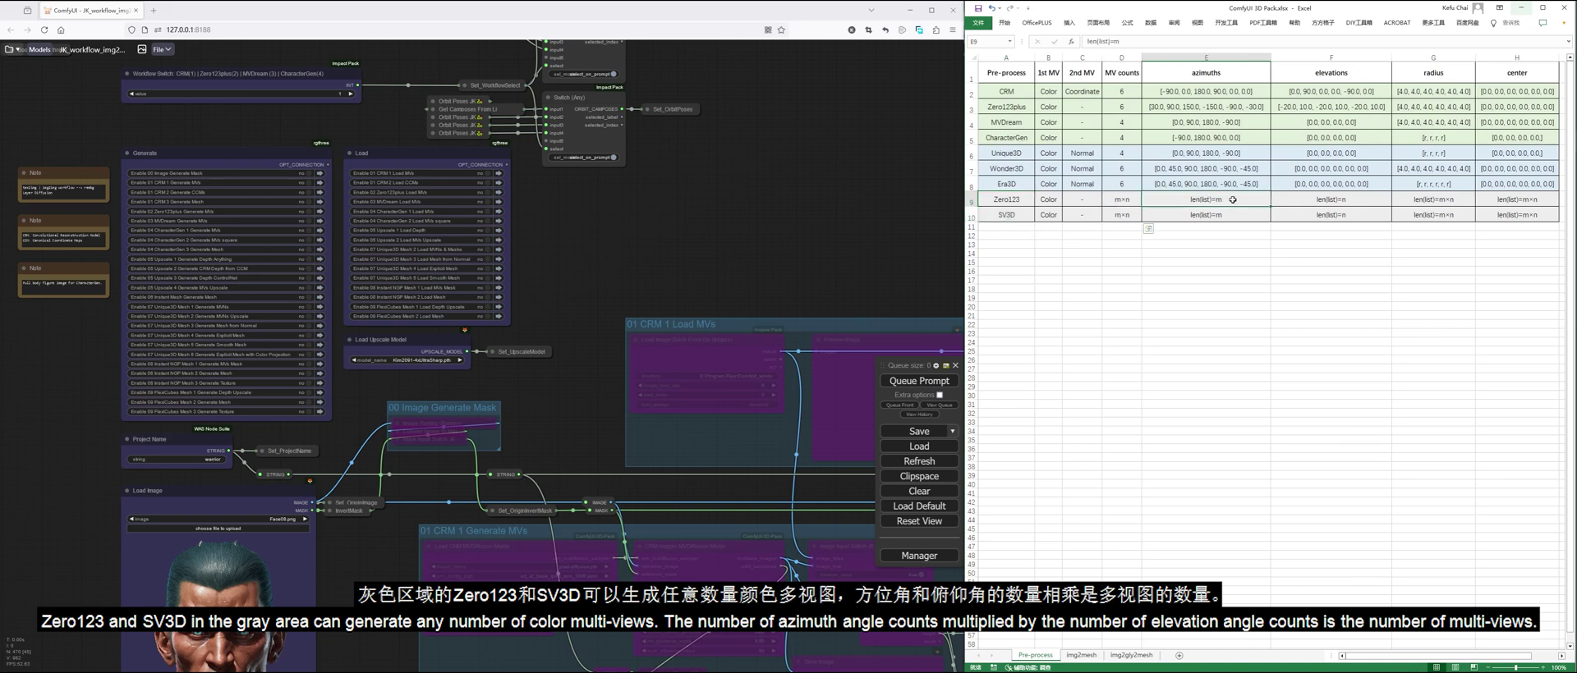
{"action": "left_click", "coordinate": [1344, 202]}
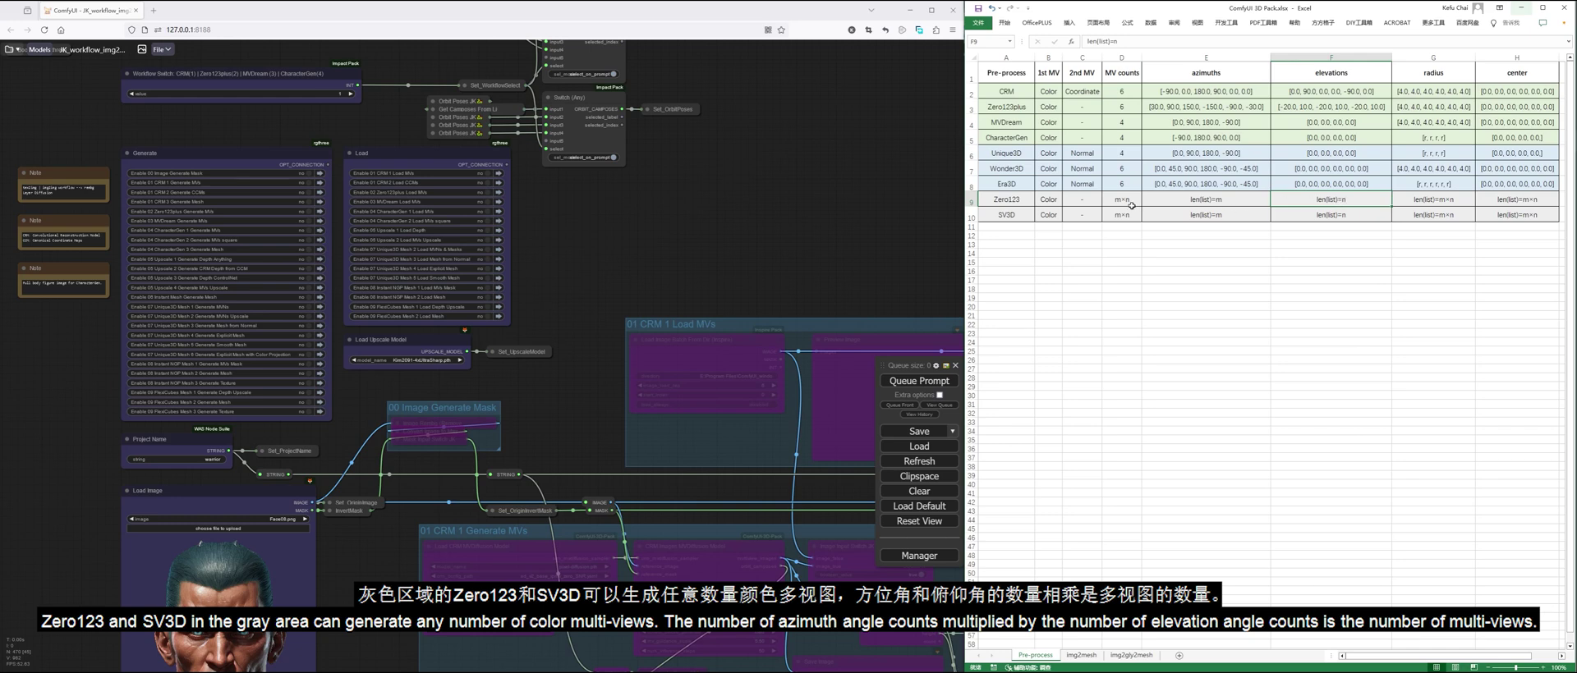
{"action": "left_click", "coordinate": [1018, 243]}
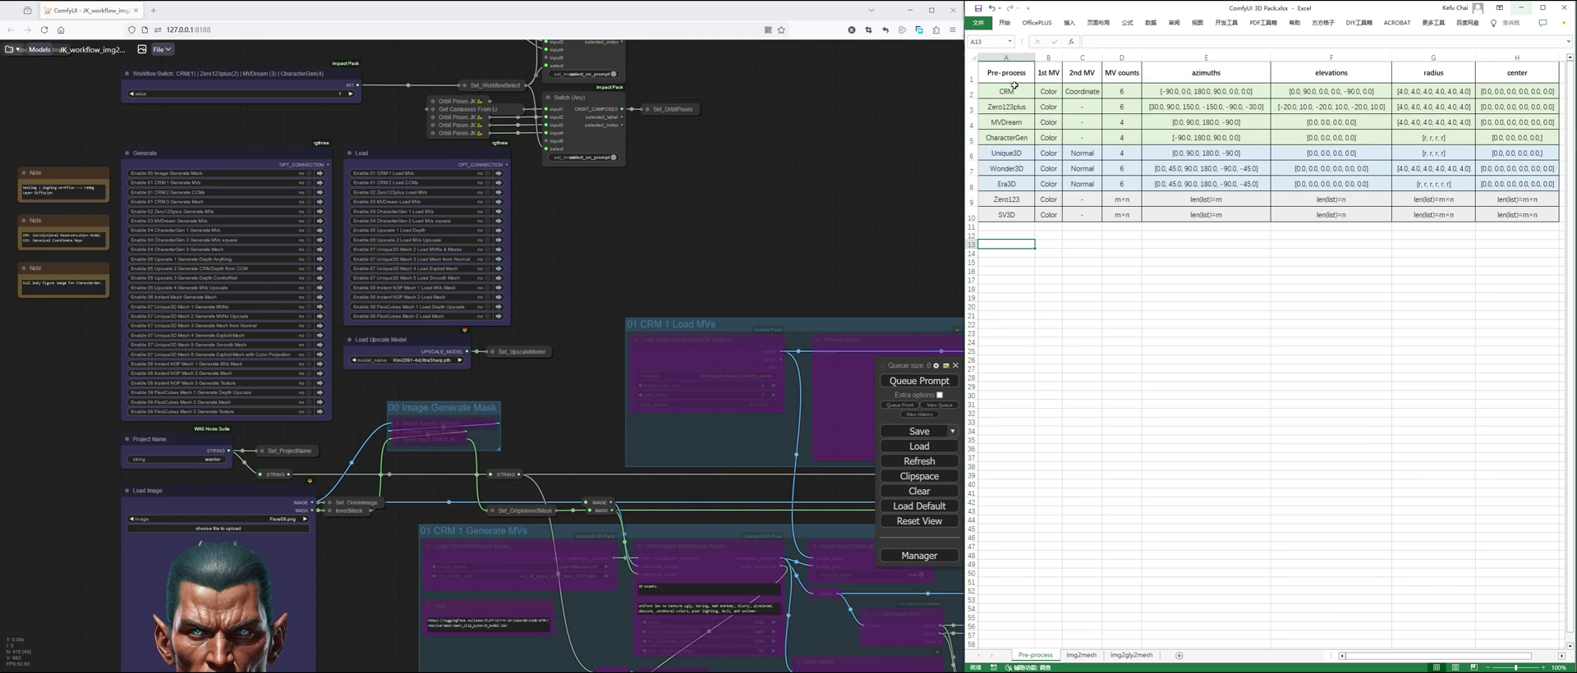
Review the img2mesh algorithm combinations sheet and the sheet that follows it in the workbook.
{"action": "left_click", "coordinate": [1077, 656]}
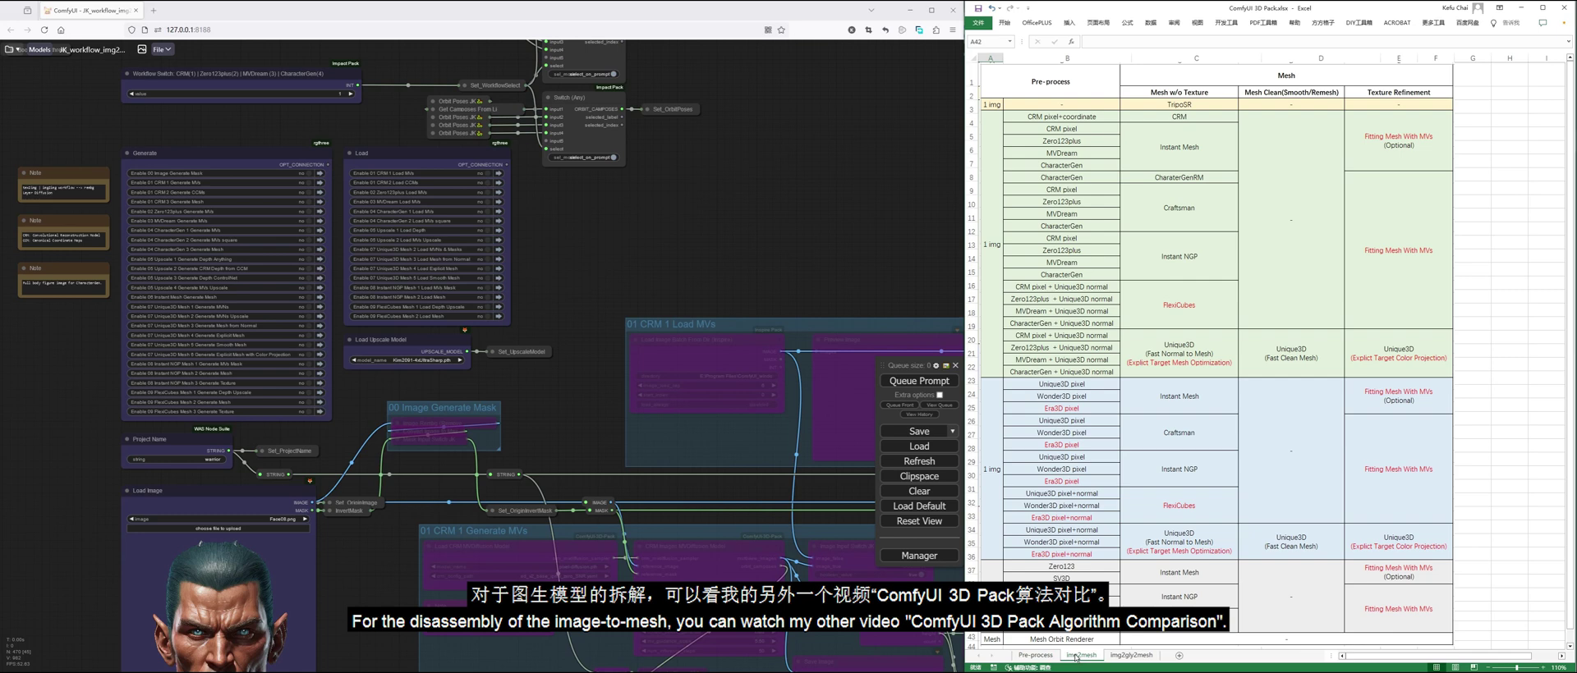
{"action": "left_click", "coordinate": [1131, 655]}
{"action": "left_click", "coordinate": [1118, 657]}
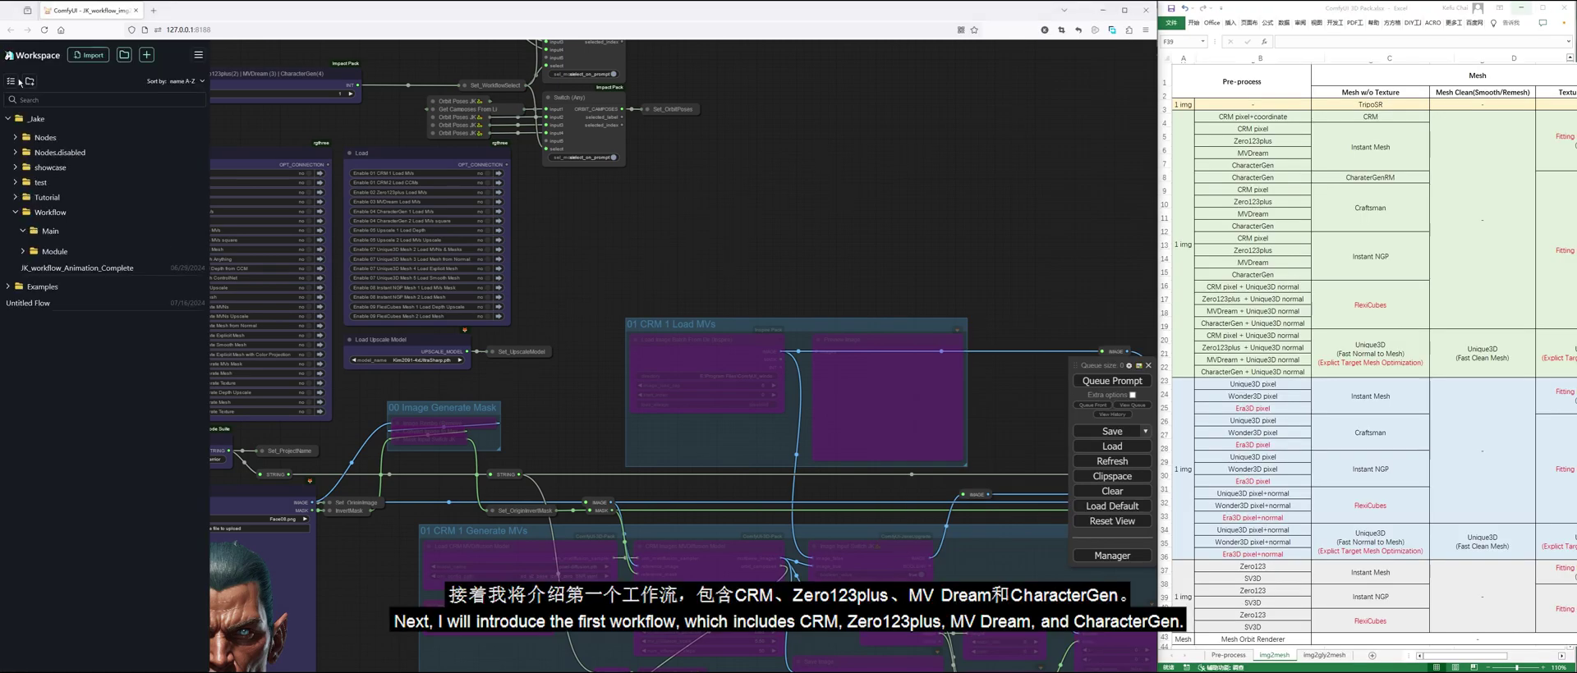
Open the image-to-mesh workflow for CRM, Zero123plus, MVDream and CharacterGen from the Main folder and return to its main control panel.
{"action": "left_click", "coordinate": [49, 231]}
{"action": "left_click", "coordinate": [122, 267]}
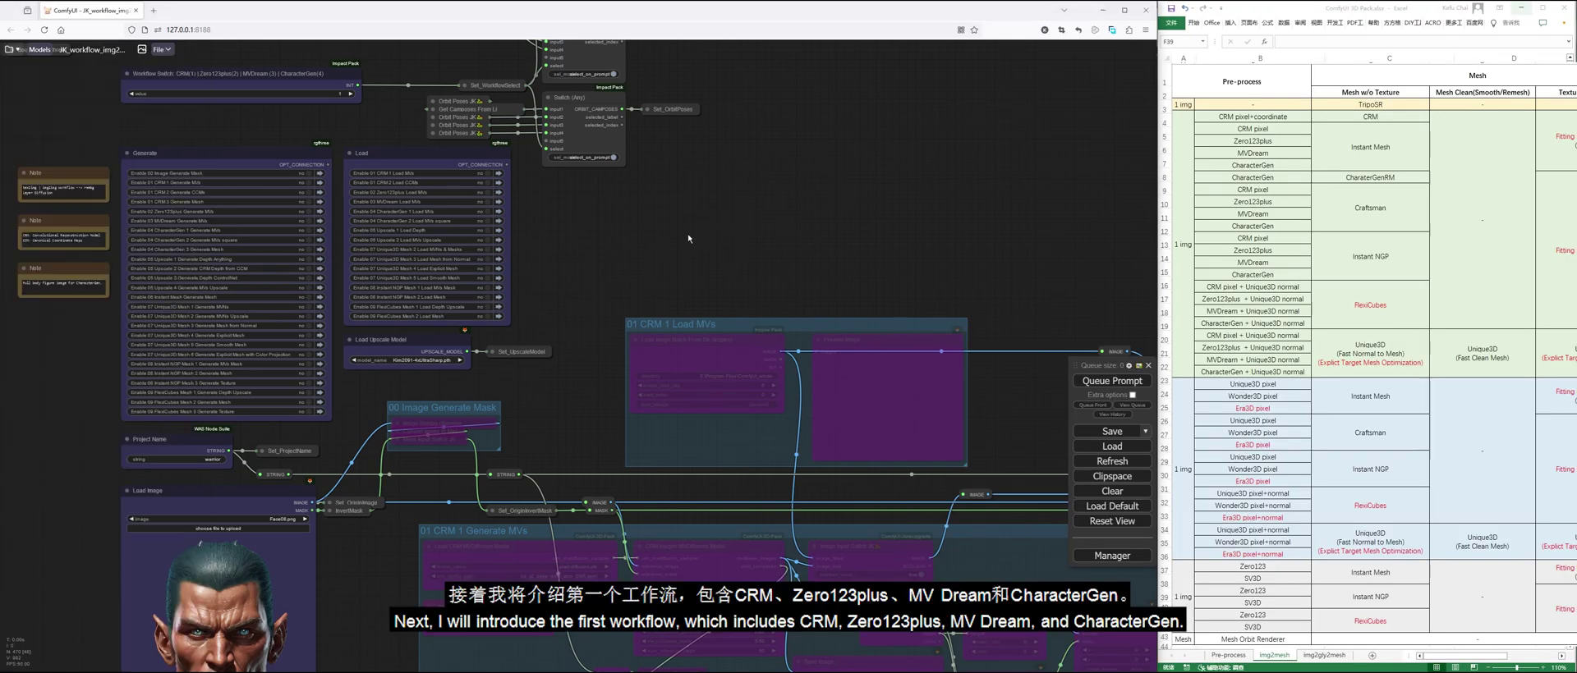
{"action": "scroll", "coordinate": [806, 226], "scroll_direction": "down", "scroll_amount": 5}
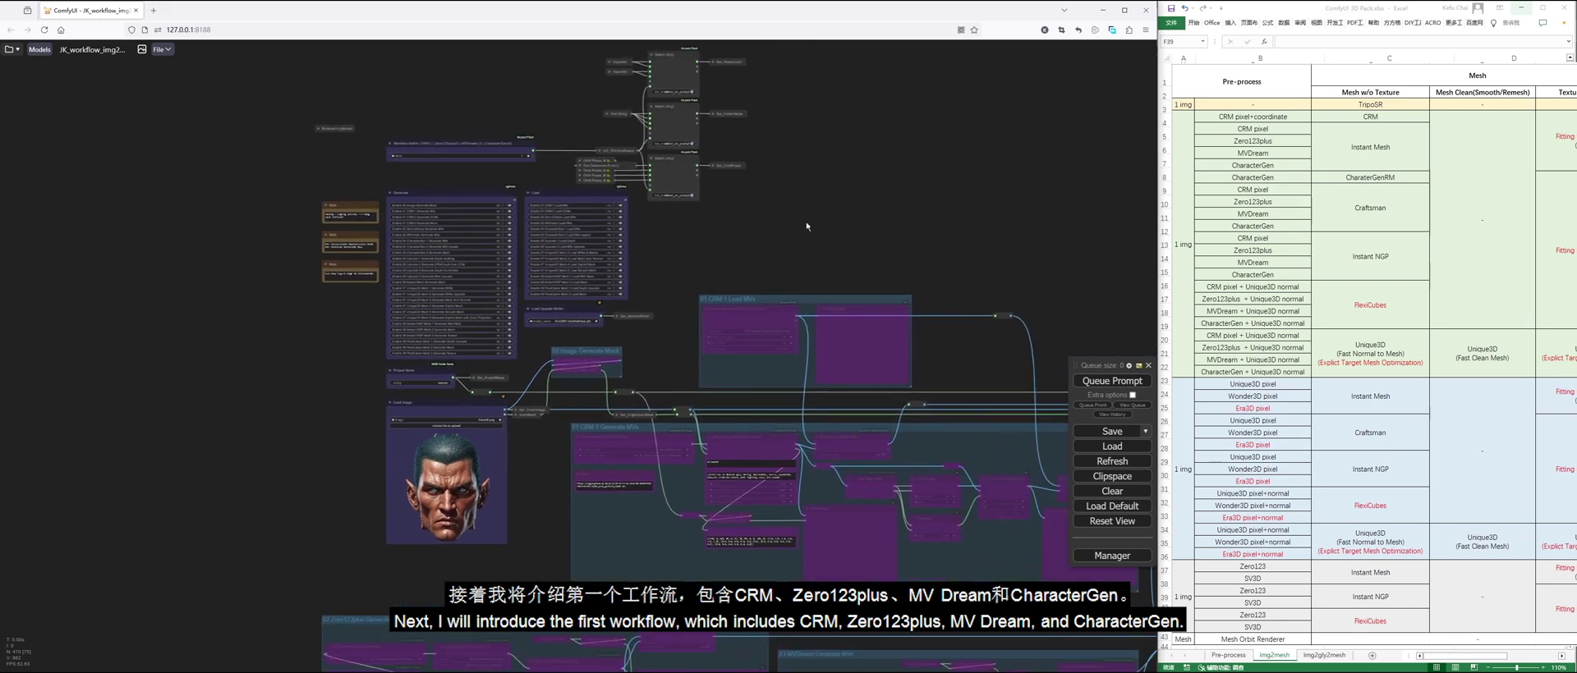
{"action": "left_click_drag", "start_coordinate": [806, 226], "coordinate": [783, 260]}
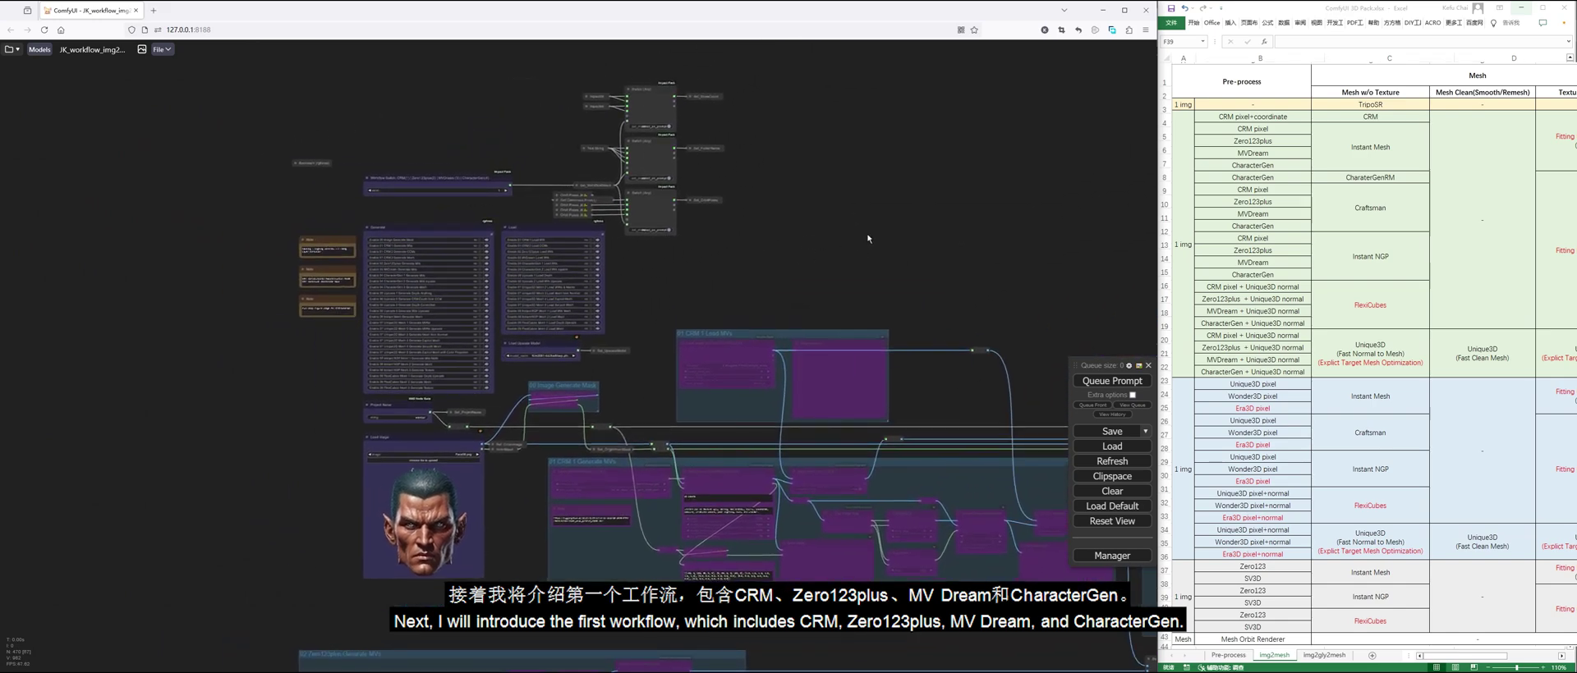
{"action": "key", "text": "grave"}
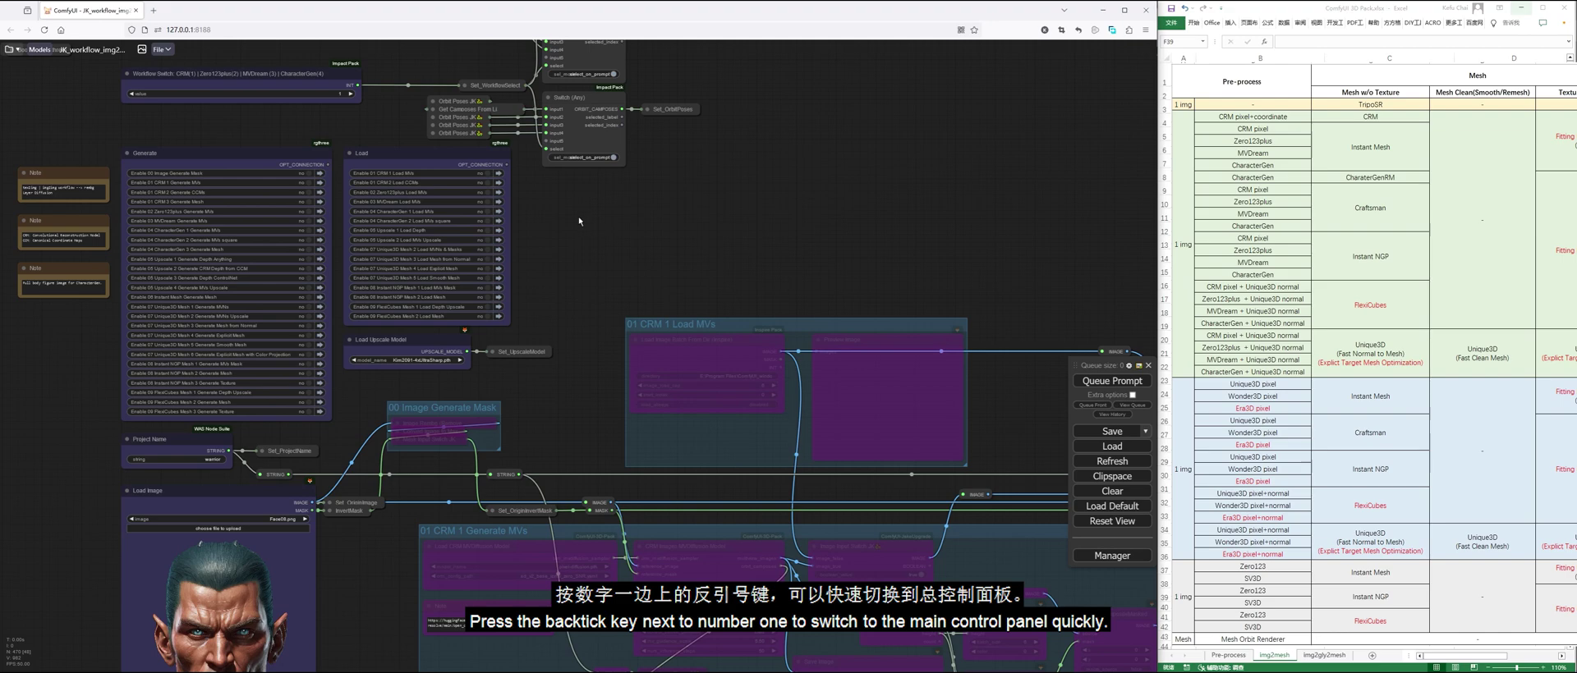
{"action": "key", "text": "grave"}
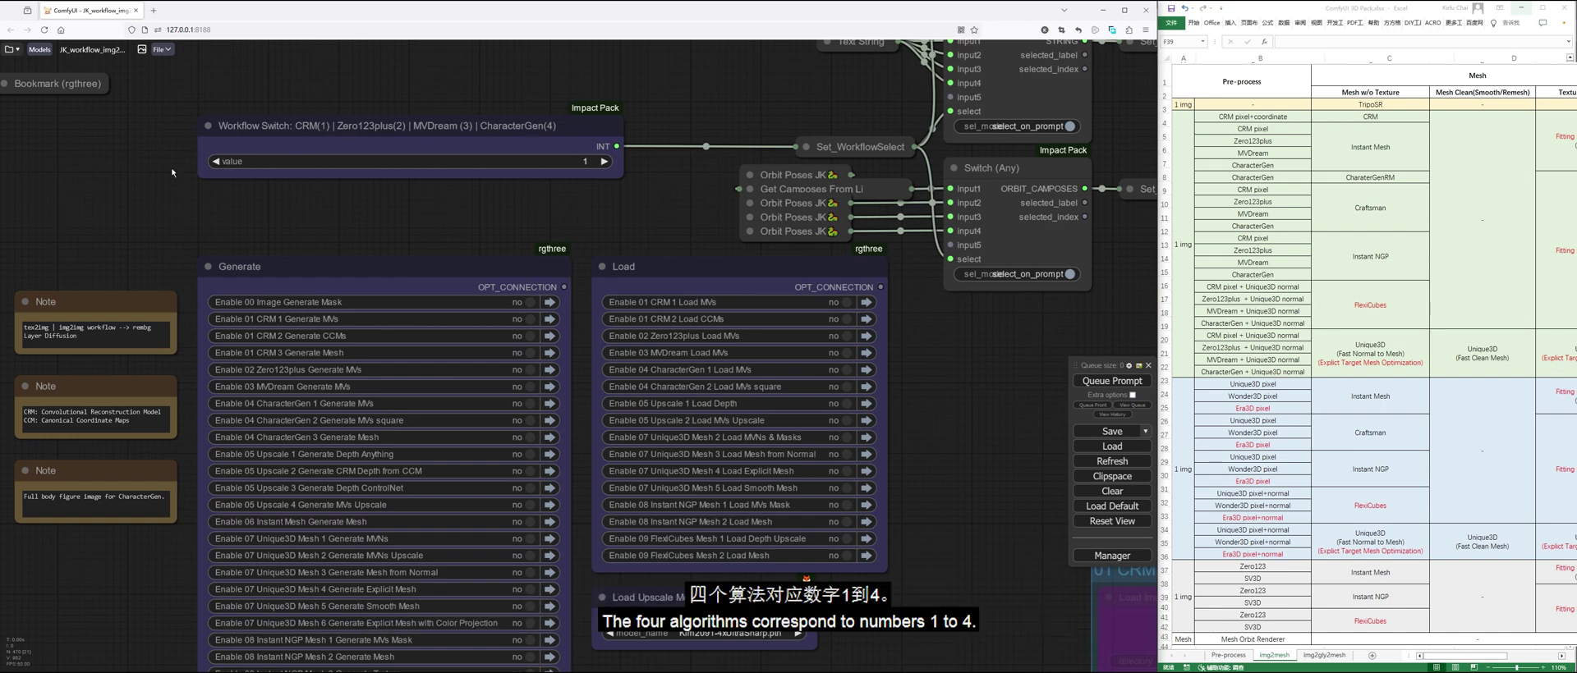
Examine the workflow switch and the sub-step toggles of the Generate and Load control nodes.
{"action": "left_click_drag", "start_coordinate": [418, 221], "coordinate": [502, 84]}
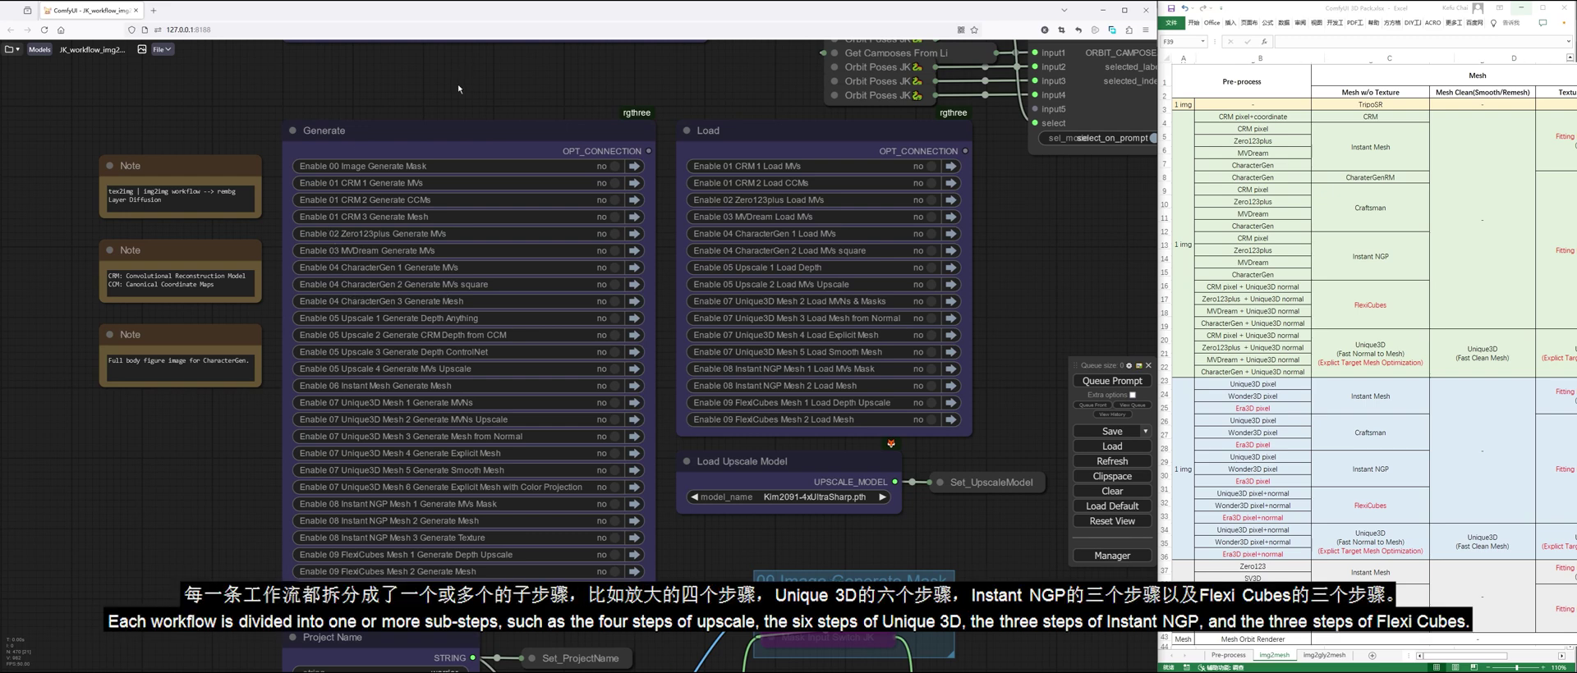
{"action": "left_click_drag", "start_coordinate": [458, 88], "coordinate": [454, 68]}
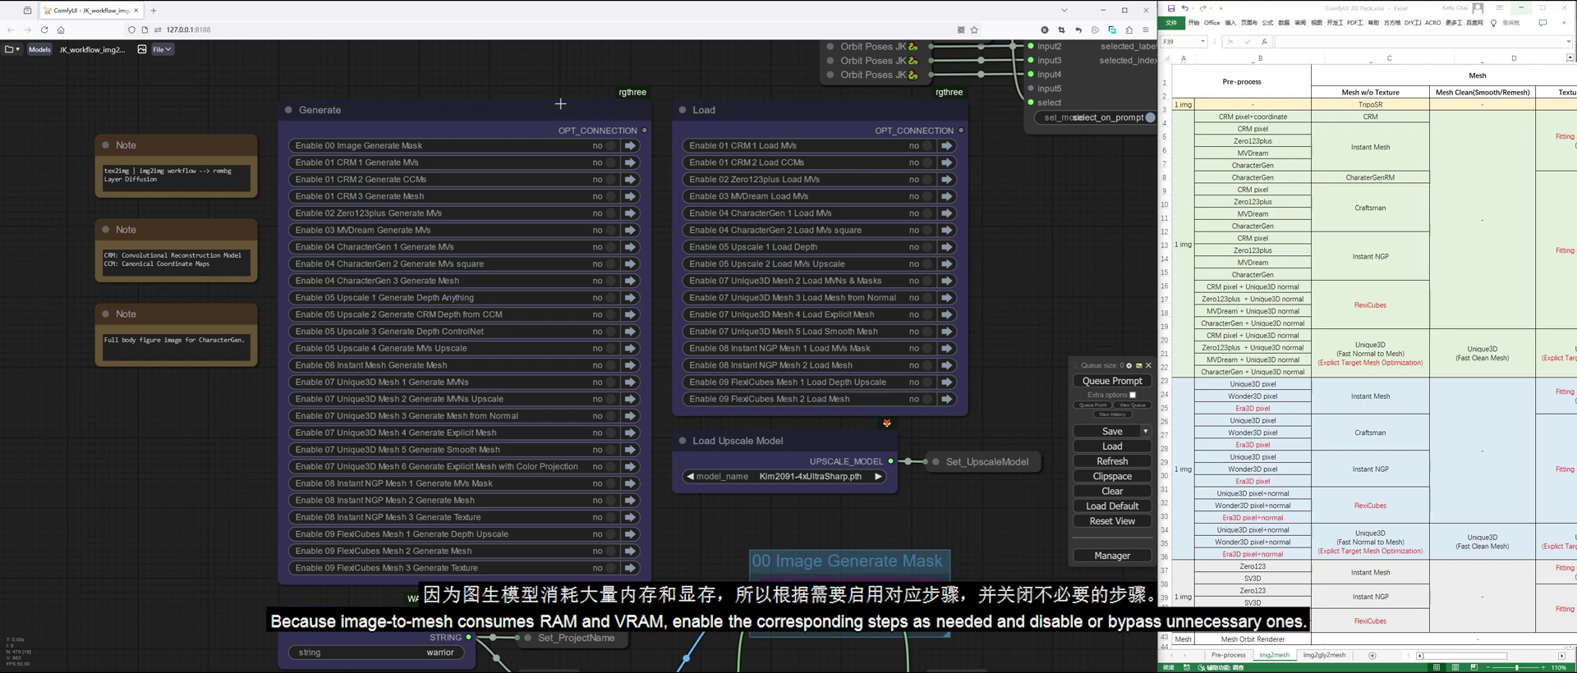
{"action": "scroll", "coordinate": [560, 103], "scroll_direction": "down", "scroll_amount": 2}
{"action": "left_click_drag", "start_coordinate": [579, 71], "coordinate": [451, 162]}
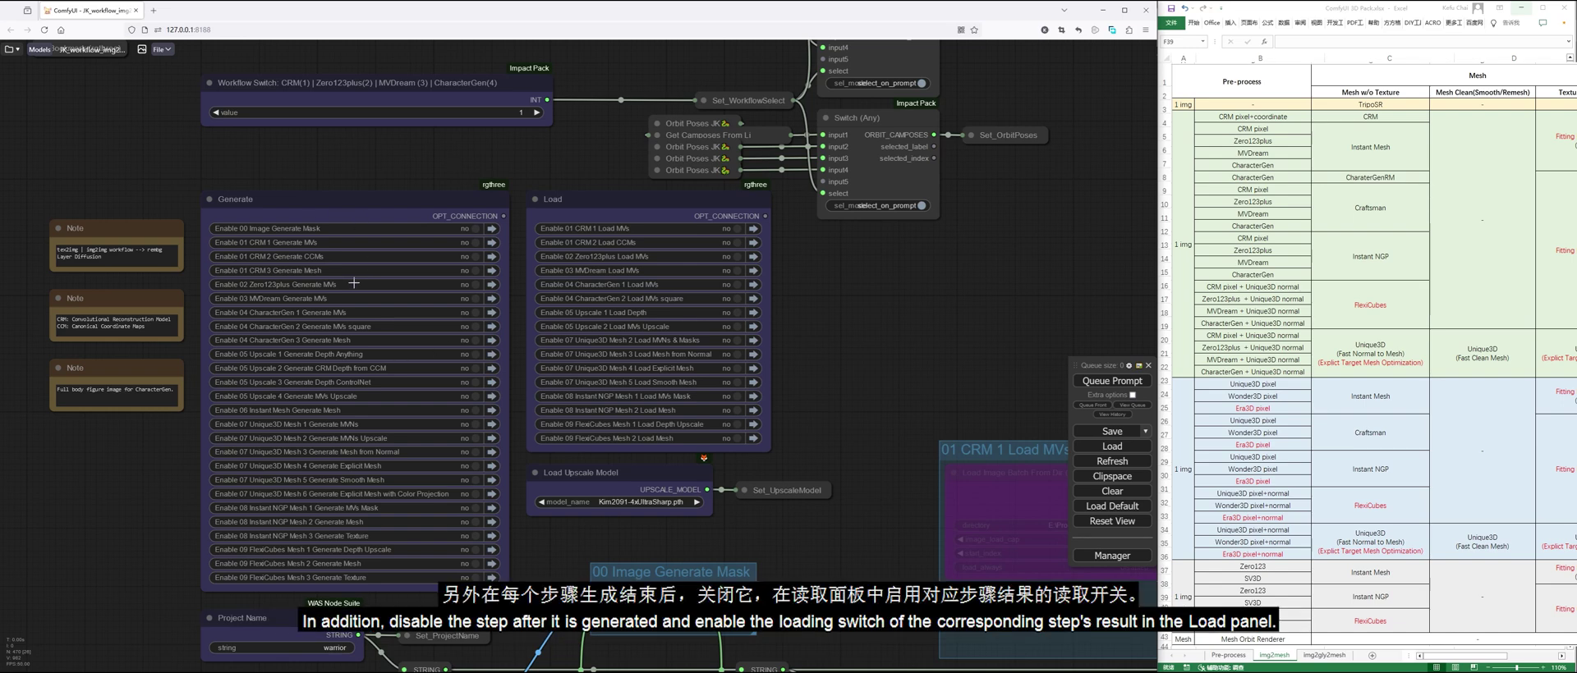
{"action": "scroll", "coordinate": [723, 248], "scroll_direction": "up", "scroll_amount": 2}
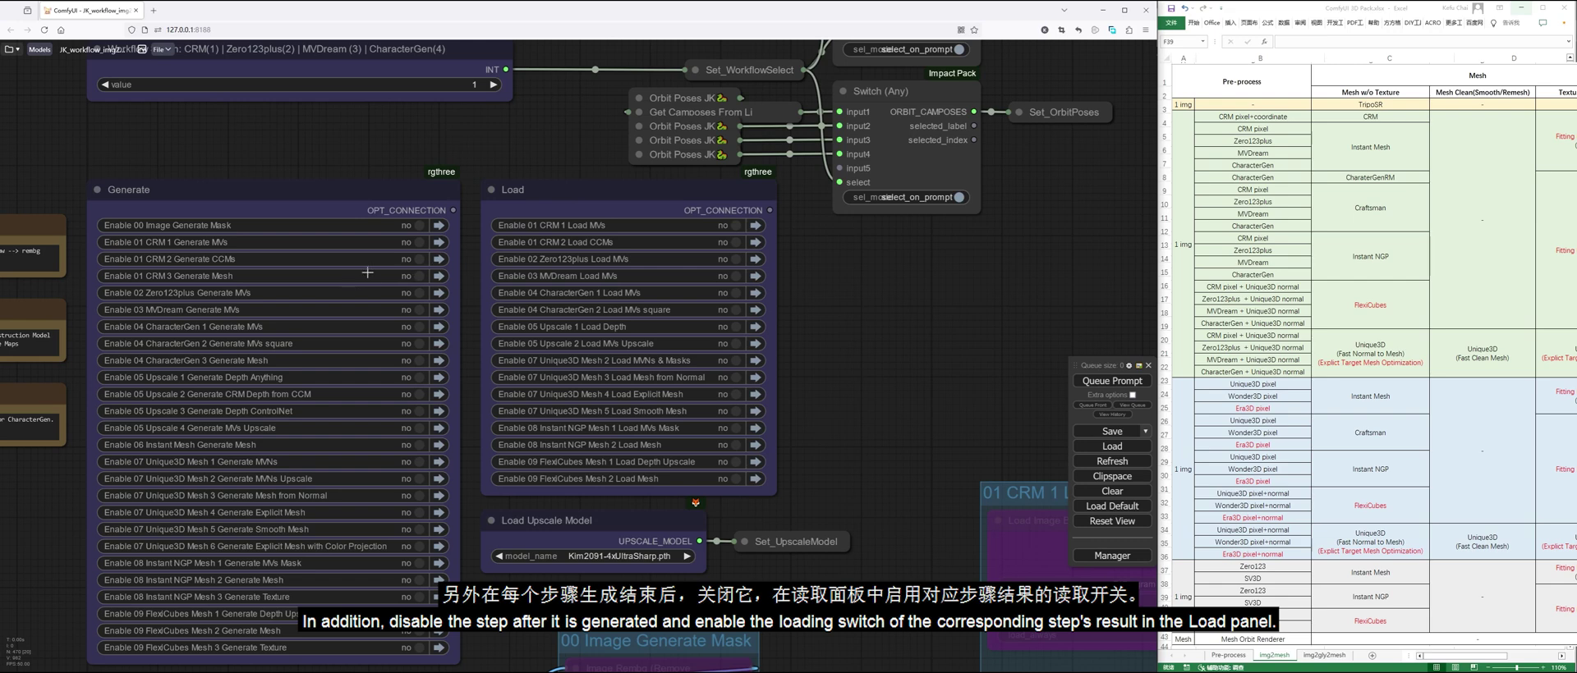
Demonstrate swapping generation for loading by enabling CRM 1 Generate MVs and CRM 1 Load MVs, and turning the generate toggle off.
{"action": "left_click", "coordinate": [417, 242]}
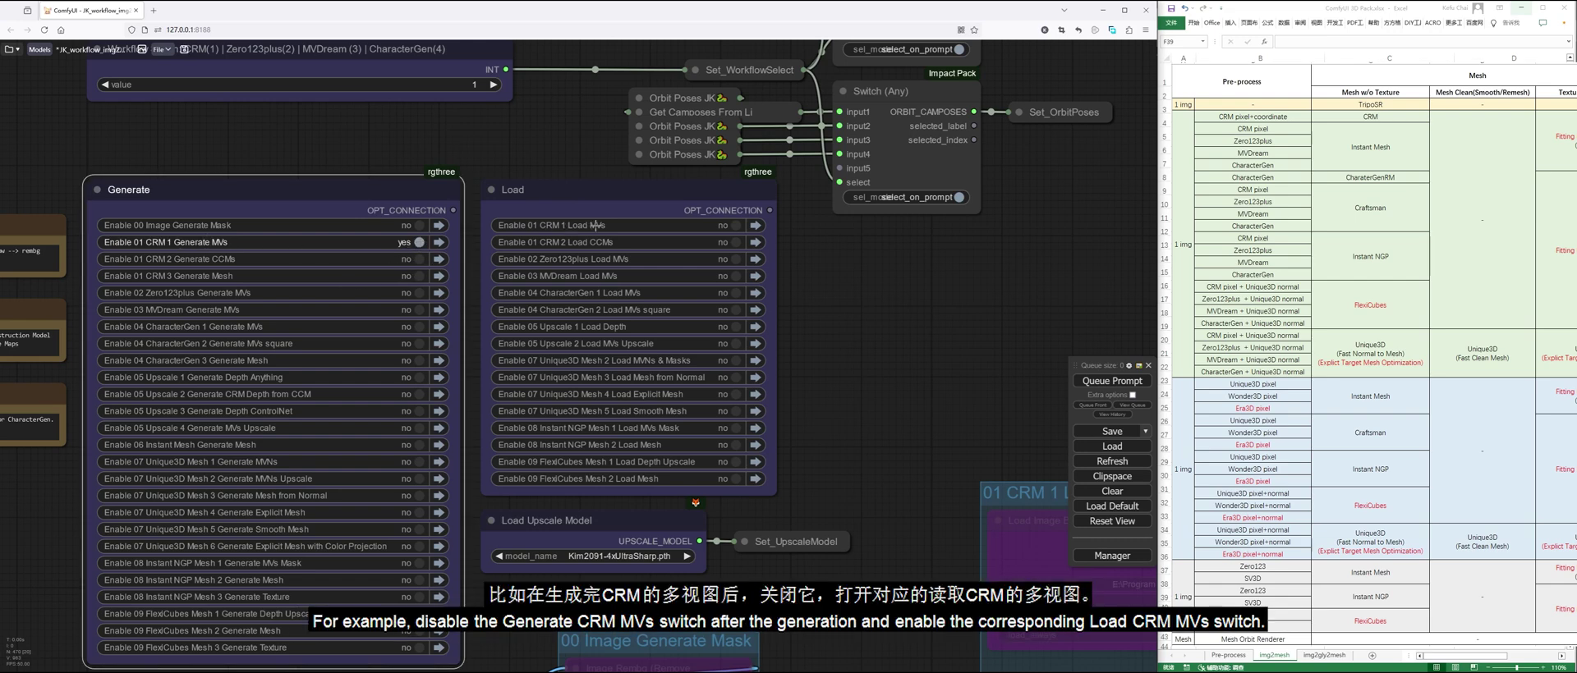
{"action": "left_click", "coordinate": [731, 225]}
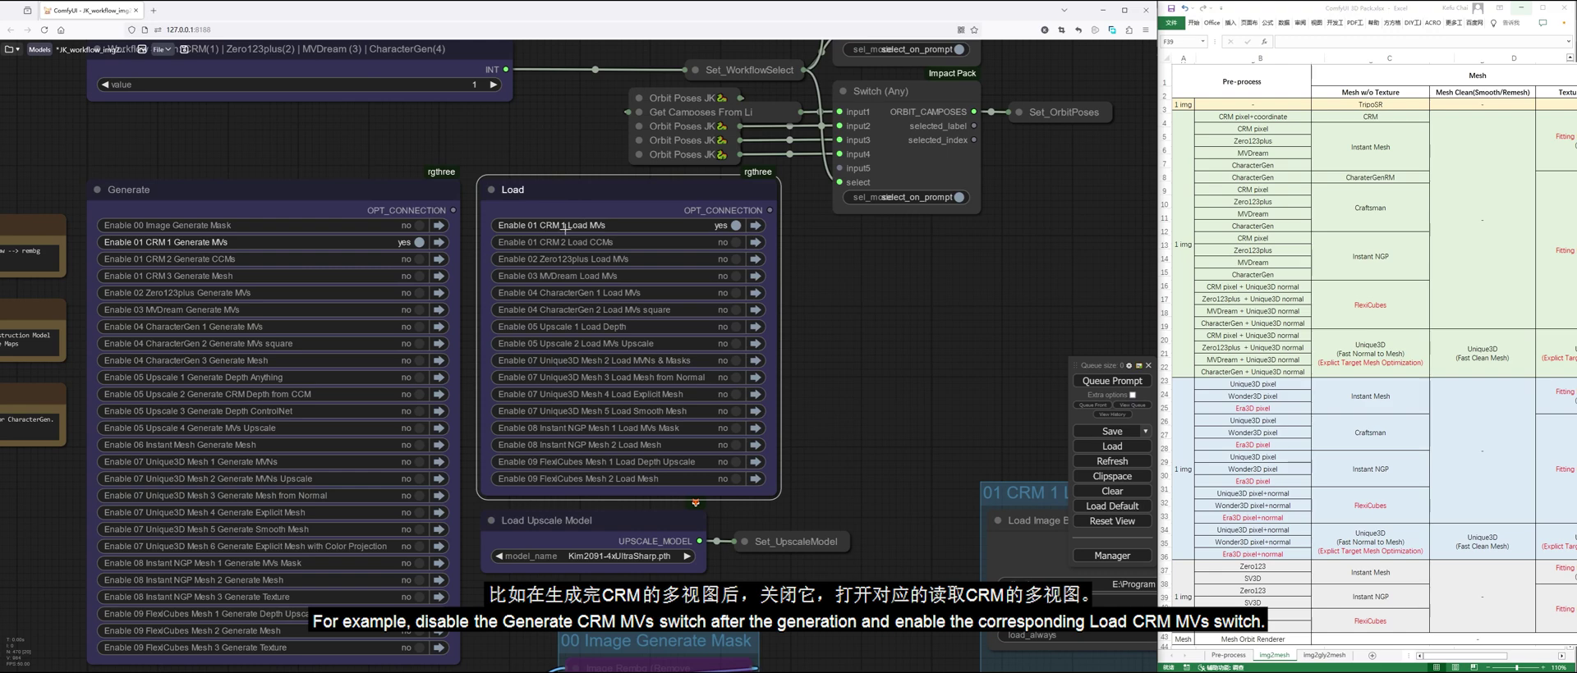
{"action": "left_click", "coordinate": [418, 243]}
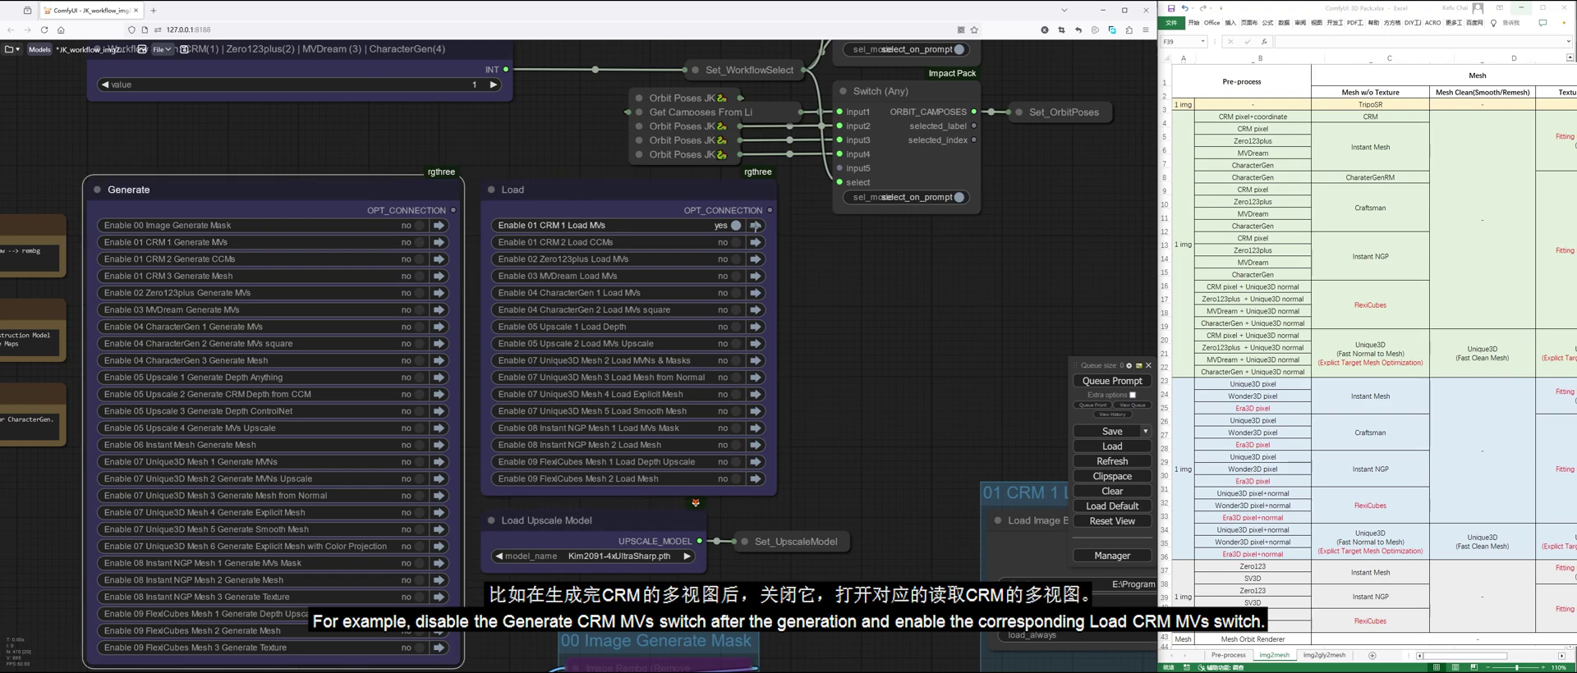
Go to the 01 CRM 1 Load MVs group and compare it with the bypassed 01 CRM 1 Generate MVs group.
{"action": "left_click", "coordinate": [756, 227]}
{"action": "scroll", "coordinate": [942, 225], "scroll_direction": "down", "scroll_amount": 11}
{"action": "left_click_drag", "start_coordinate": [974, 271], "coordinate": [726, 240]}
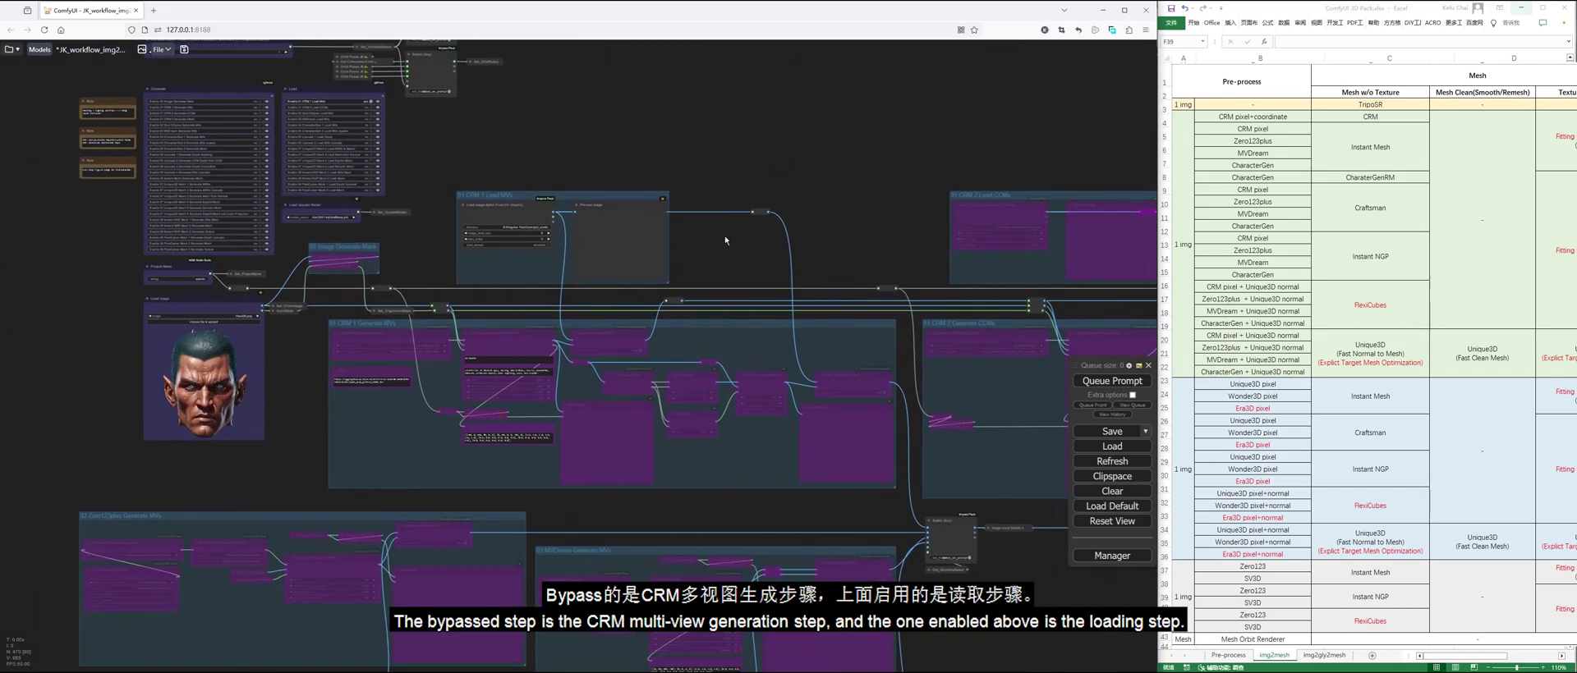
{"action": "scroll", "coordinate": [726, 240], "scroll_direction": "up", "scroll_amount": 3}
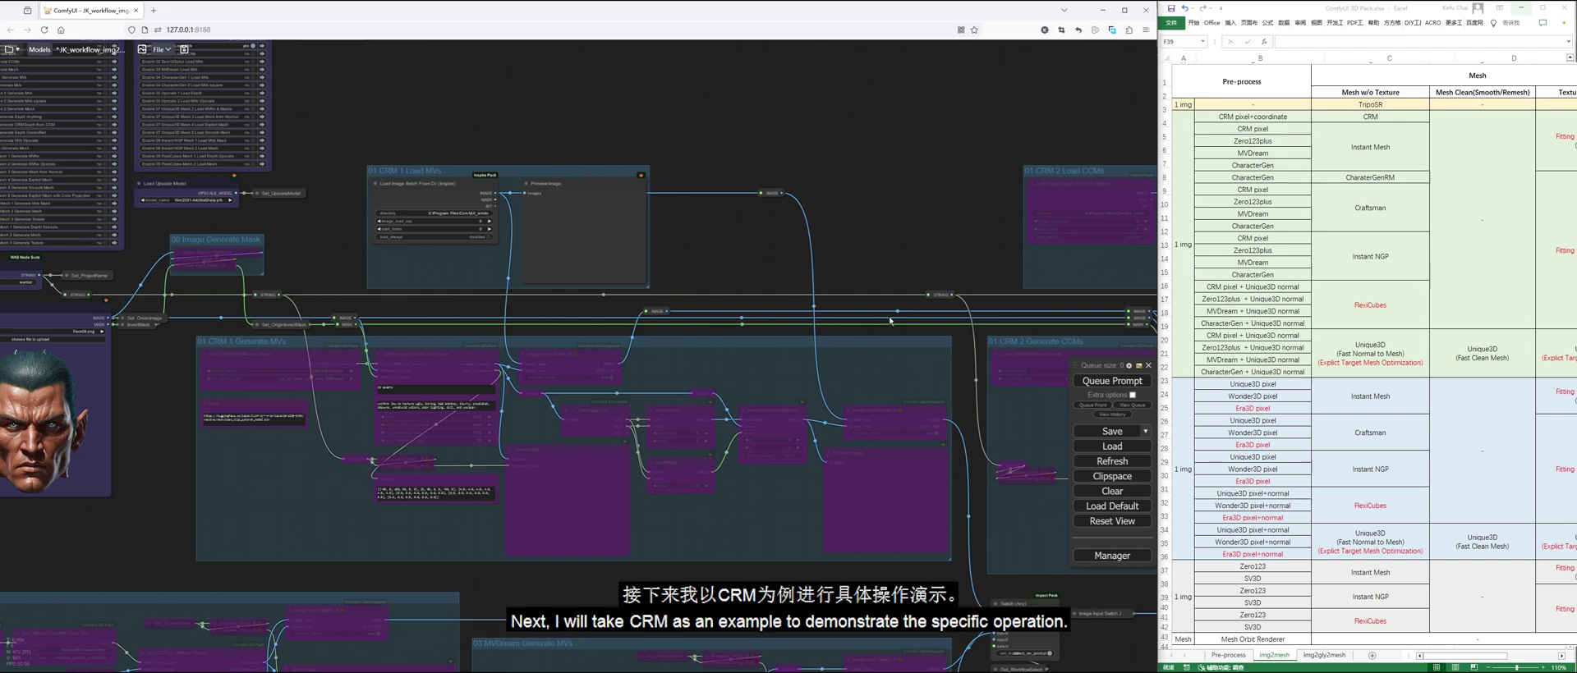
{"action": "scroll", "coordinate": [618, 143], "scroll_direction": "up", "scroll_amount": 2}
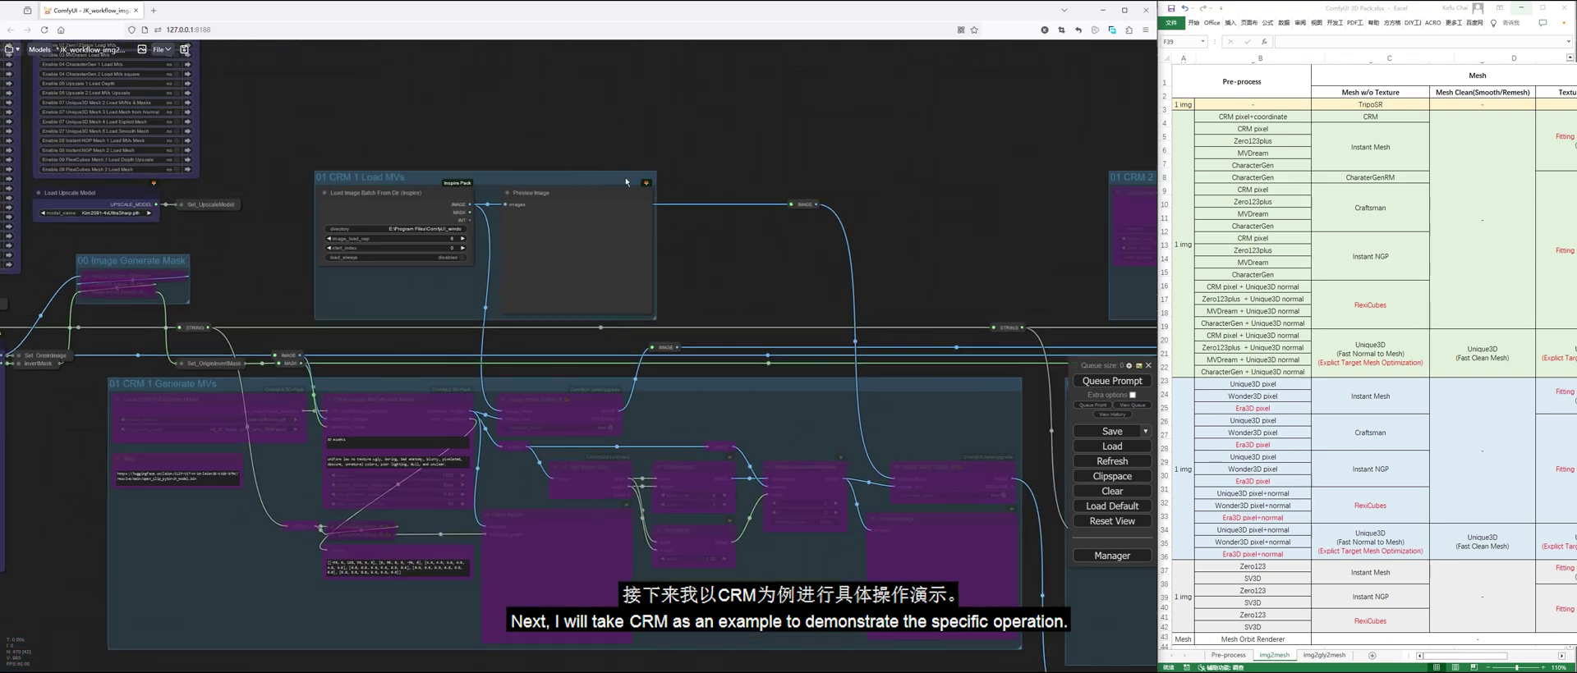
Disable 01 CRM 1 Load MVs in the Load control node.
{"action": "left_click_drag", "start_coordinate": [406, 131], "coordinate": [944, 295]}
{"action": "scroll", "coordinate": [812, 256], "scroll_direction": "up", "scroll_amount": 3}
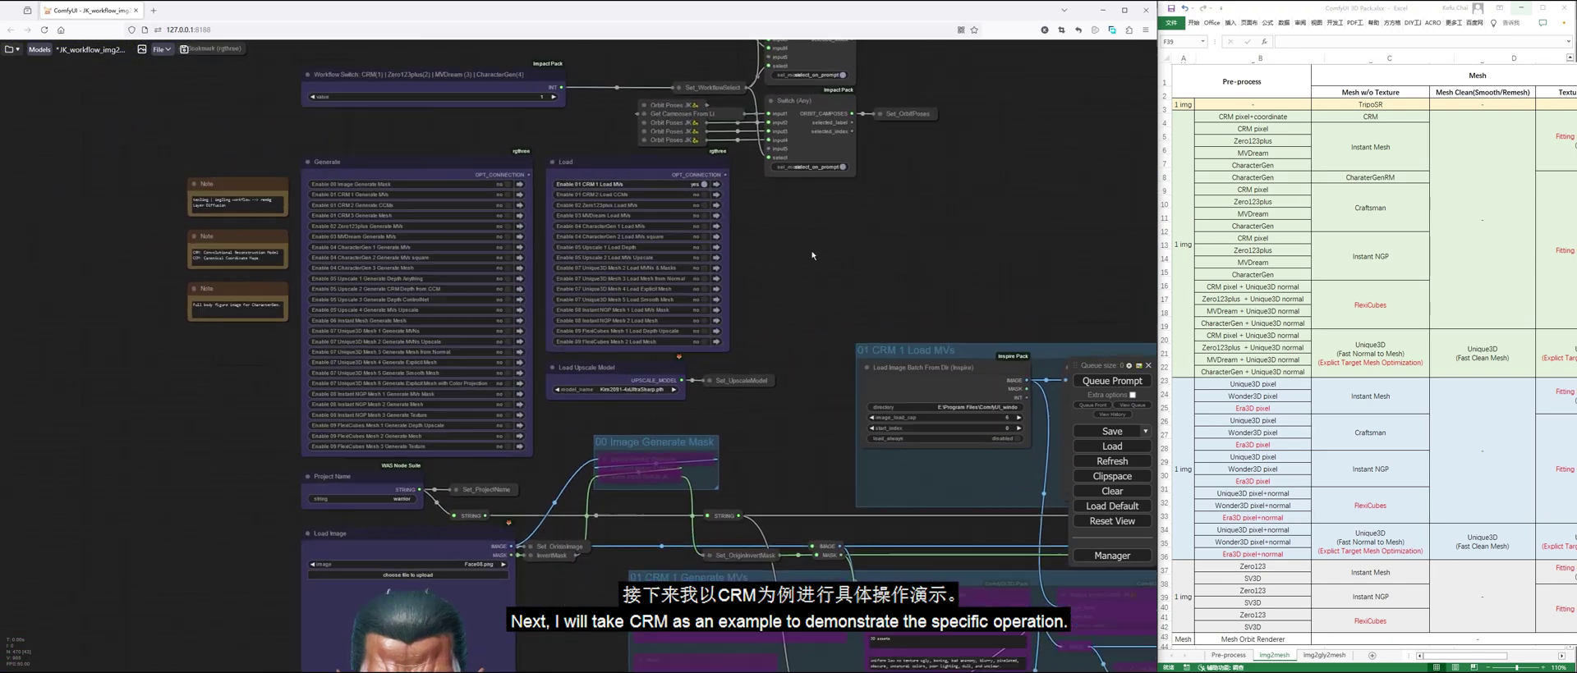
{"action": "left_click", "coordinate": [682, 170]}
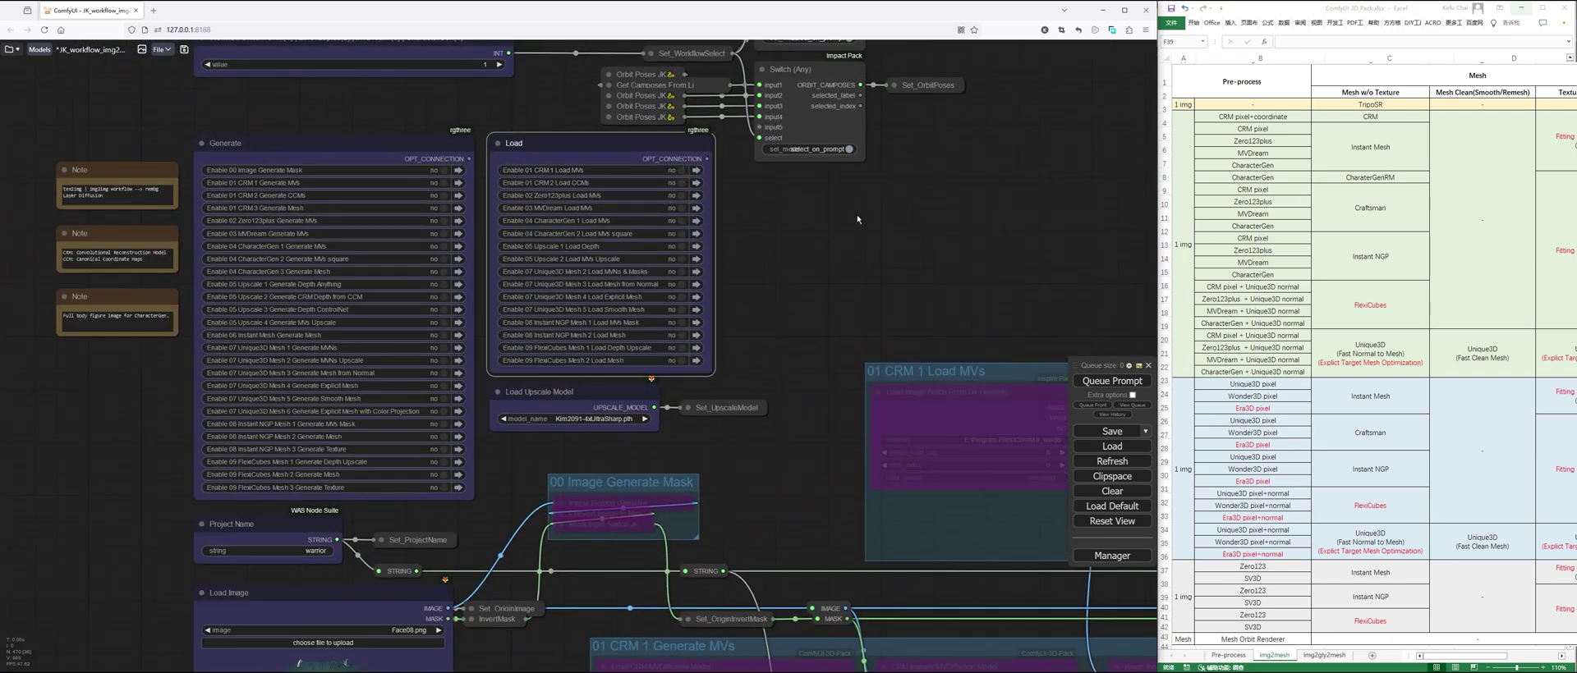
Check the loaded source image and enable the bypassed 01 CRM 1 Generate MVs group.
{"action": "scroll", "coordinate": [857, 220], "scroll_direction": "down", "scroll_amount": 3}
{"action": "left_click_drag", "start_coordinate": [562, 603], "coordinate": [647, 483]}
{"action": "scroll", "coordinate": [647, 483], "scroll_direction": "up", "scroll_amount": 2}
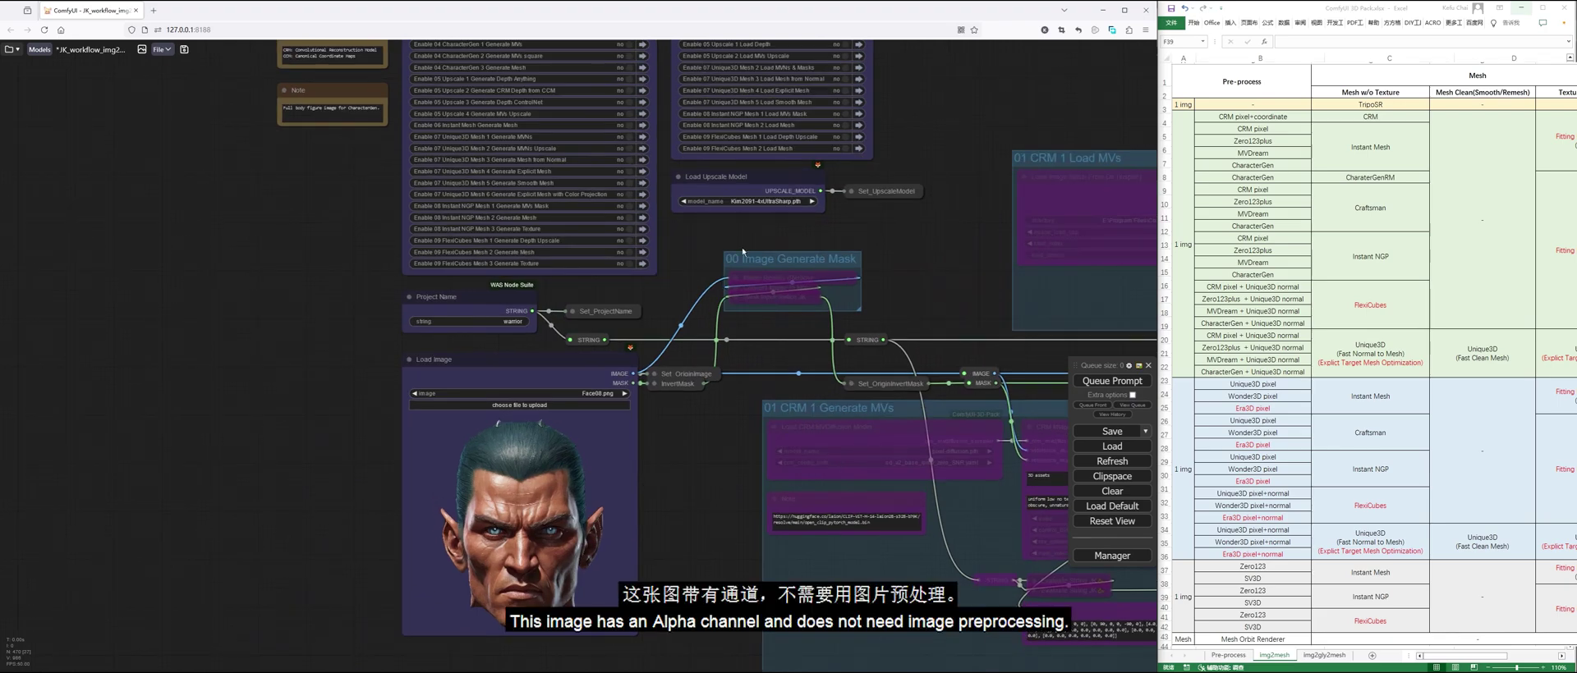
{"action": "left_click_drag", "start_coordinate": [897, 236], "coordinate": [425, 176]}
{"action": "scroll", "coordinate": [424, 176], "scroll_direction": "down", "scroll_amount": 2}
{"action": "left_click_drag", "start_coordinate": [941, 215], "coordinate": [813, 206]}
{"action": "scroll", "coordinate": [1009, 212], "scroll_direction": "up", "scroll_amount": 2}
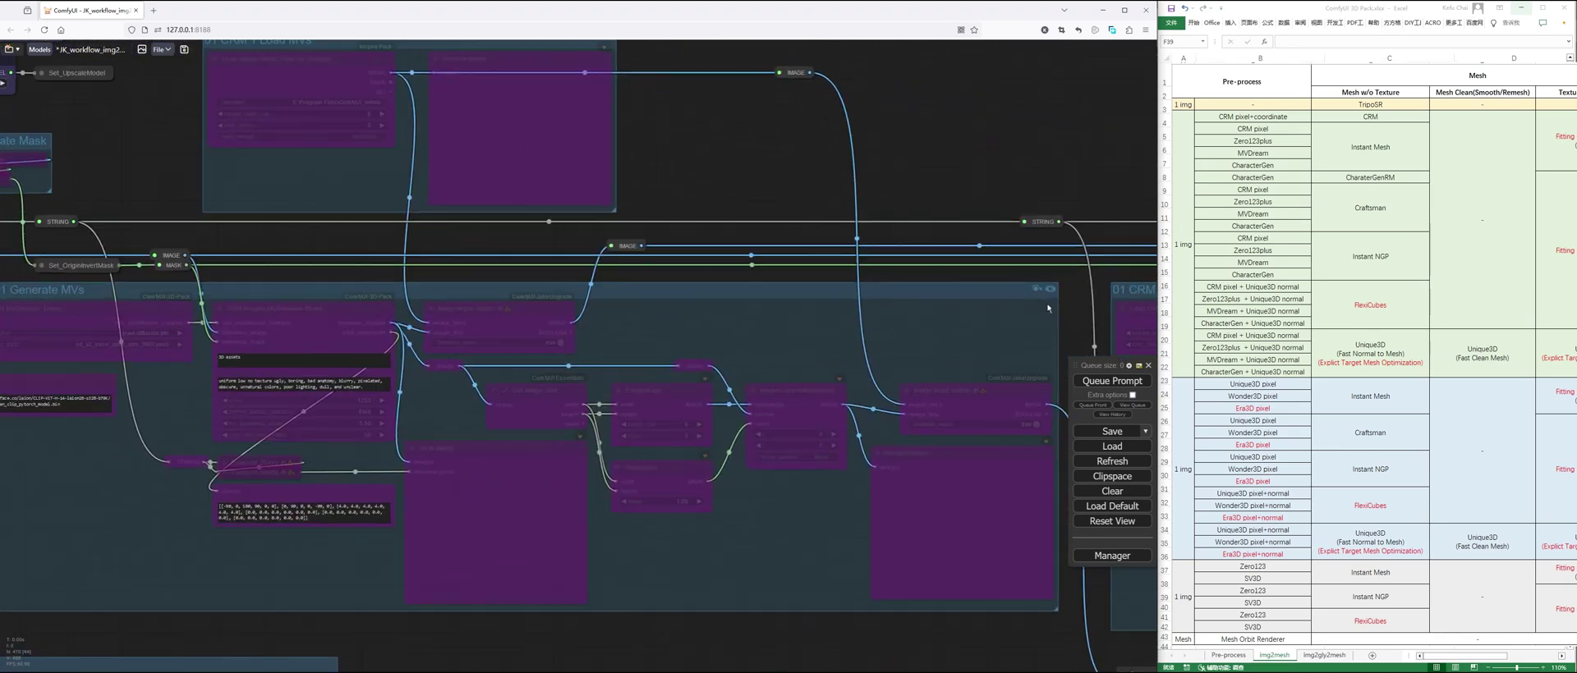
{"action": "left_click_drag", "start_coordinate": [711, 198], "coordinate": [756, 158]}
{"action": "scroll", "coordinate": [755, 158], "scroll_direction": "down", "scroll_amount": 2}
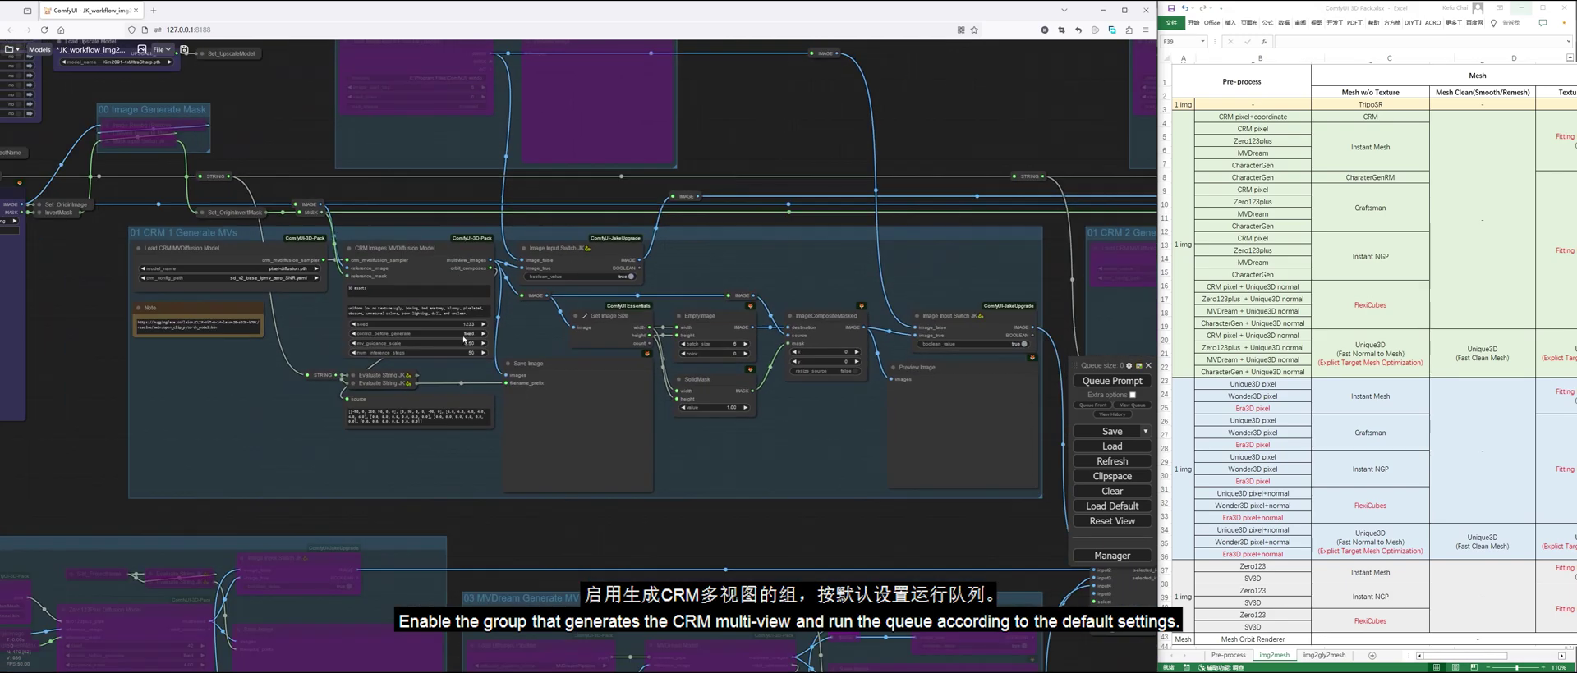
Run the queue to generate the CRM multi-views with the group's default settings.
{"action": "scroll", "coordinate": [364, 244], "scroll_direction": "up", "scroll_amount": 2}
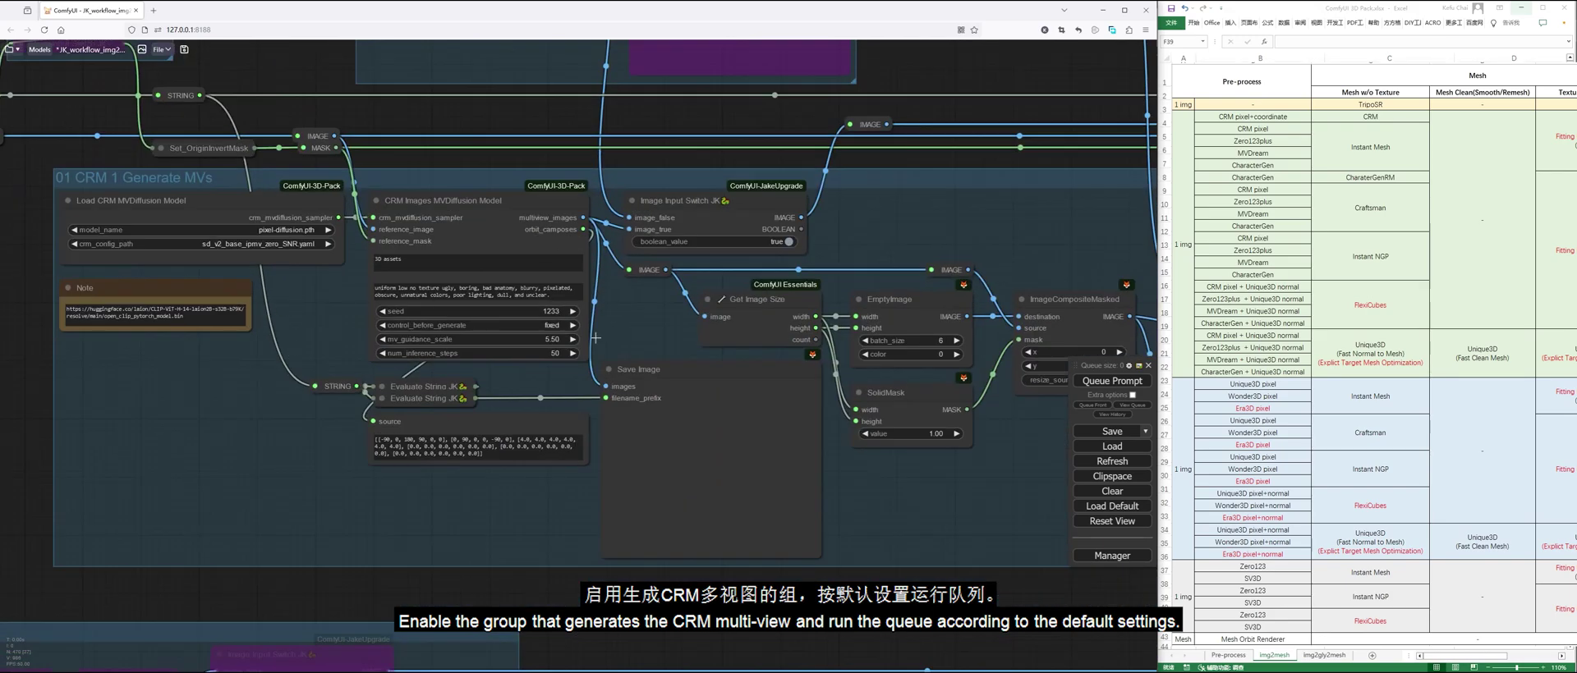
{"action": "scroll", "coordinate": [657, 314], "scroll_direction": "down", "scroll_amount": 3}
{"action": "left_click_drag", "start_coordinate": [898, 114], "coordinate": [758, 114]}
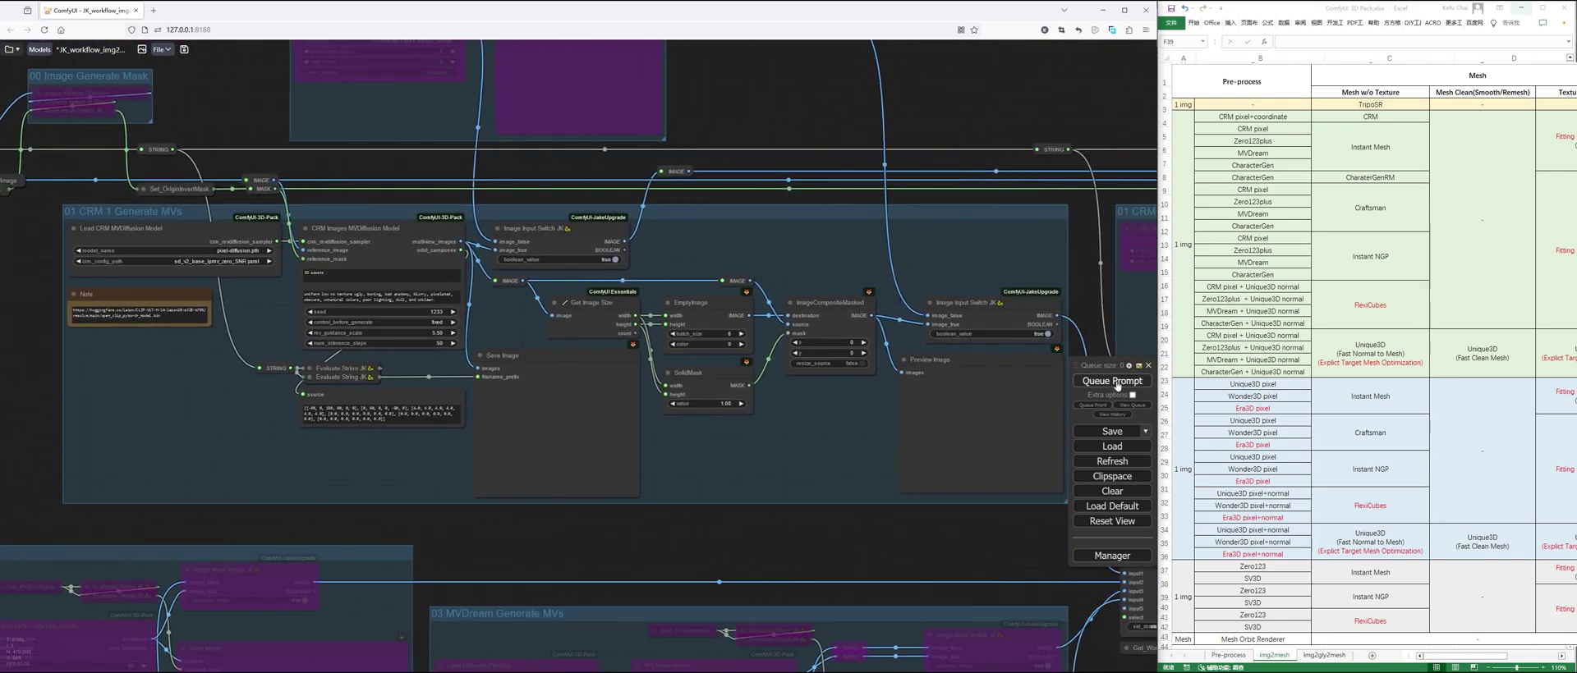
{"action": "left_click", "coordinate": [1117, 383]}
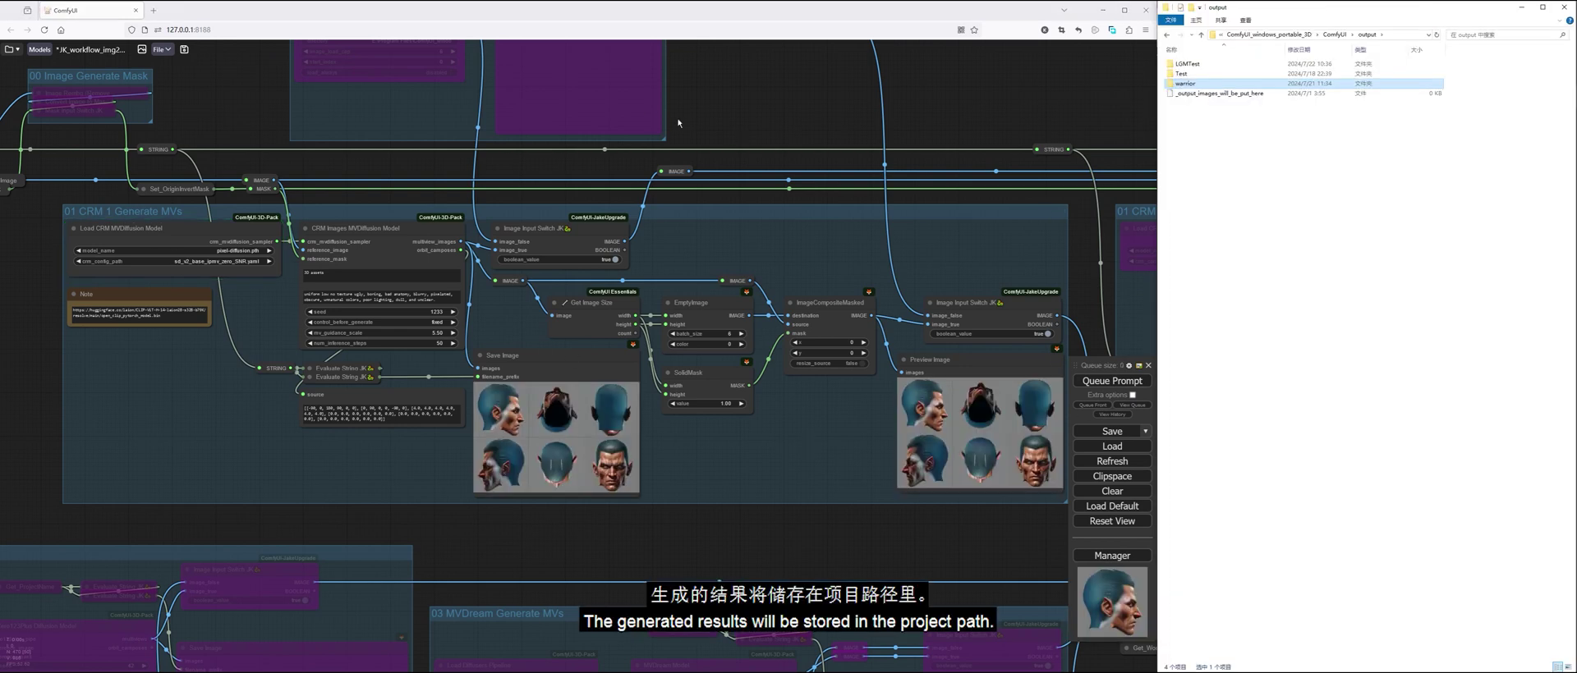
Open the CRM multi-view output folder output\warrior\CRM\MV and copy its absolute path.
{"action": "left_click_drag", "start_coordinate": [688, 122], "coordinate": [1020, 201]}
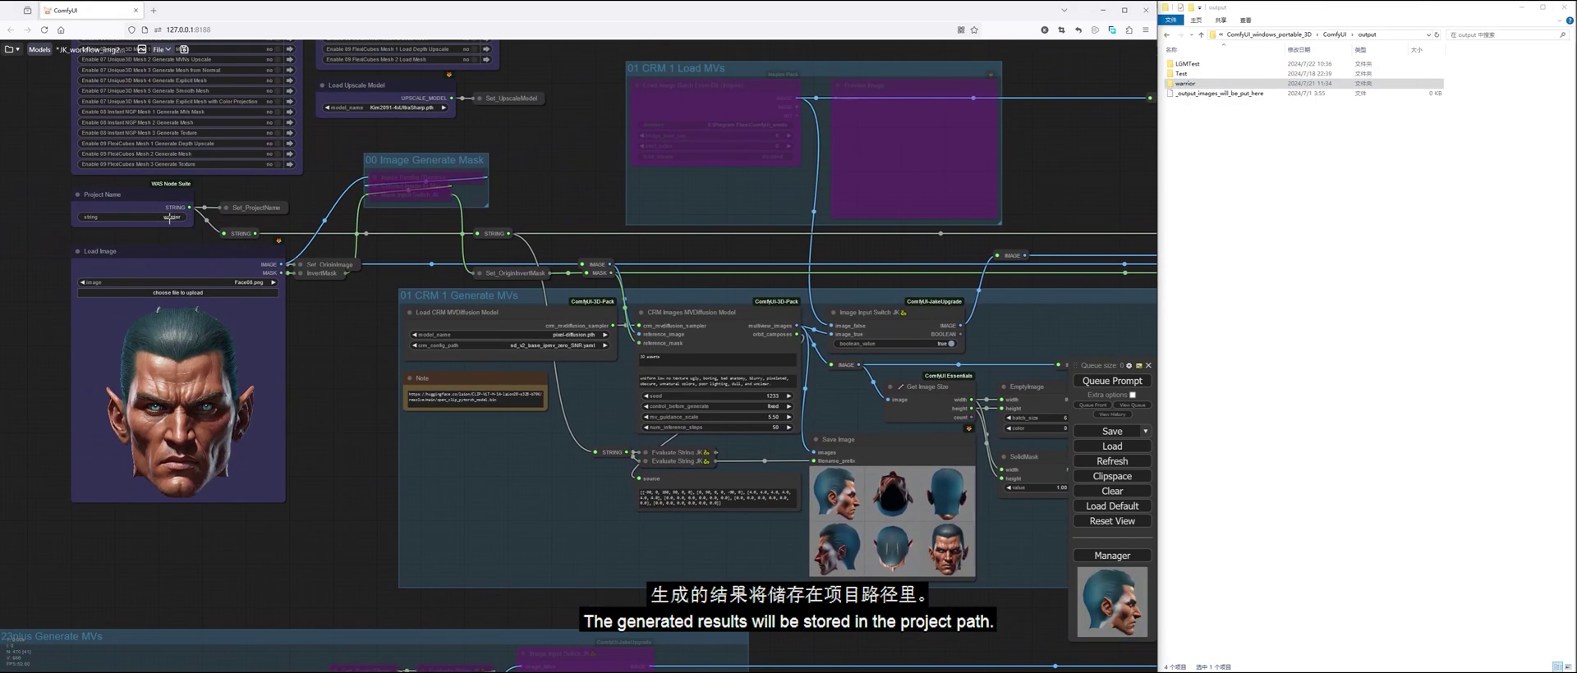
{"action": "left_click_drag", "start_coordinate": [1070, 188], "coordinate": [732, 133]}
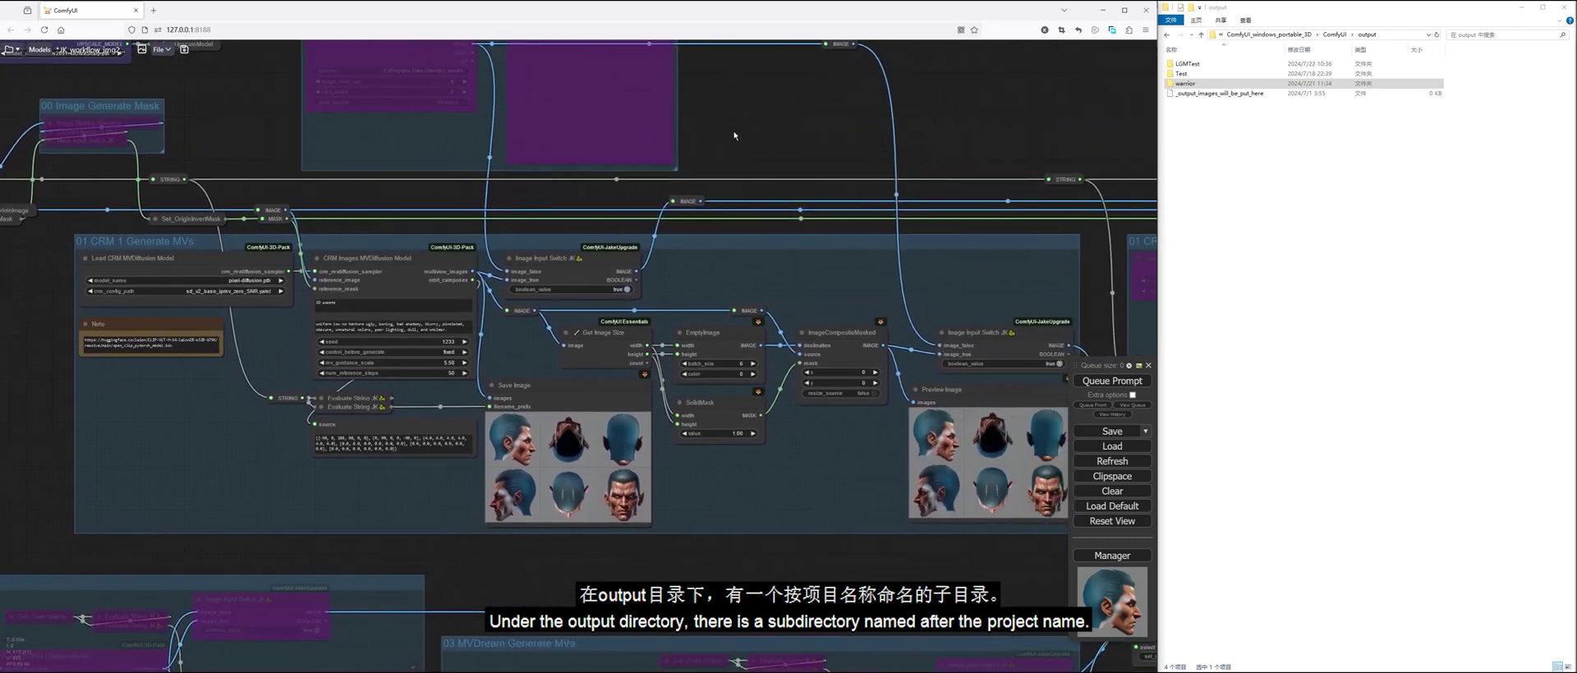
{"action": "double_click", "coordinate": [1186, 83]}
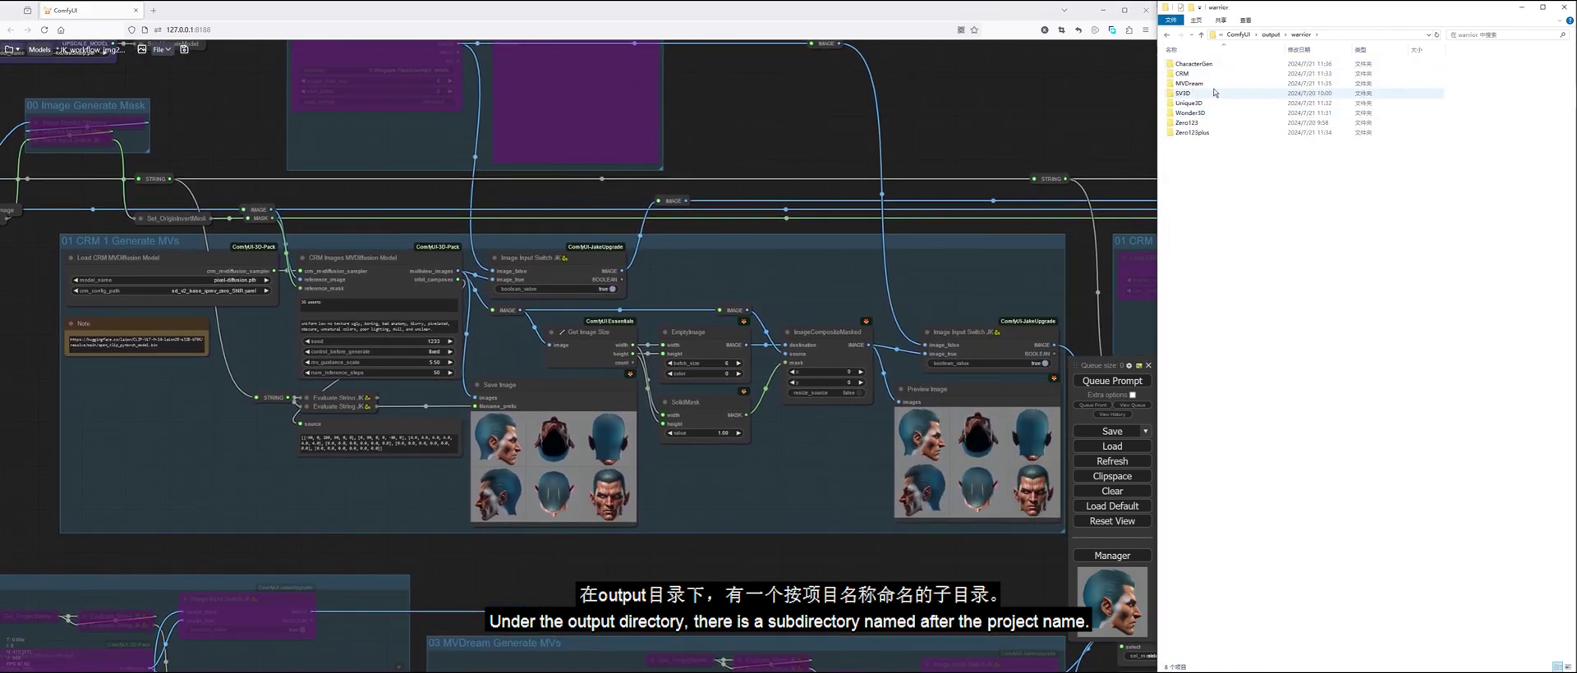
{"action": "mouse_move", "coordinate": [1243, 163]}
{"action": "left_mouse_down"}
{"action": "mouse_move", "coordinate": [1197, 63]}
{"action": "mouse_move", "coordinate": [1240, 178]}
{"action": "left_mouse_up"}
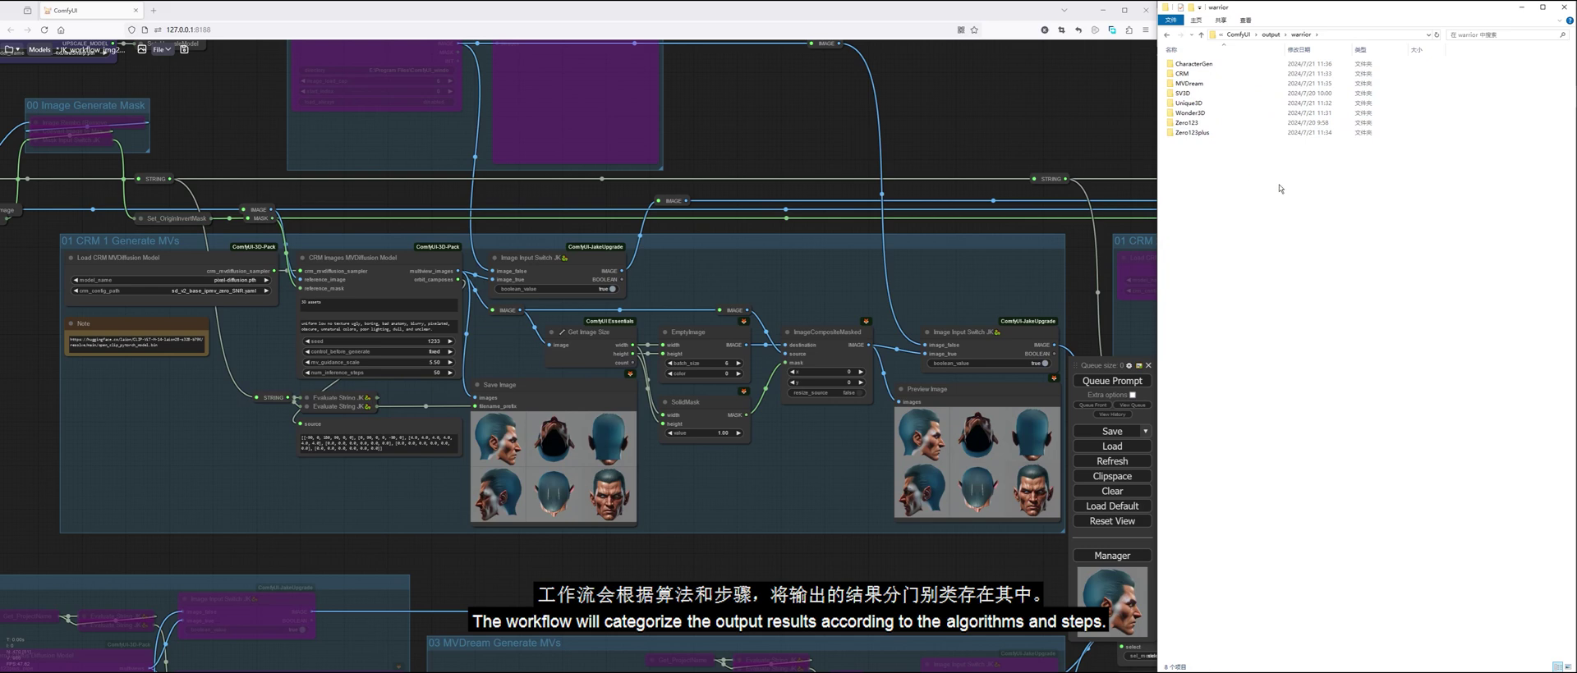
{"action": "double_click", "coordinate": [1184, 73]}
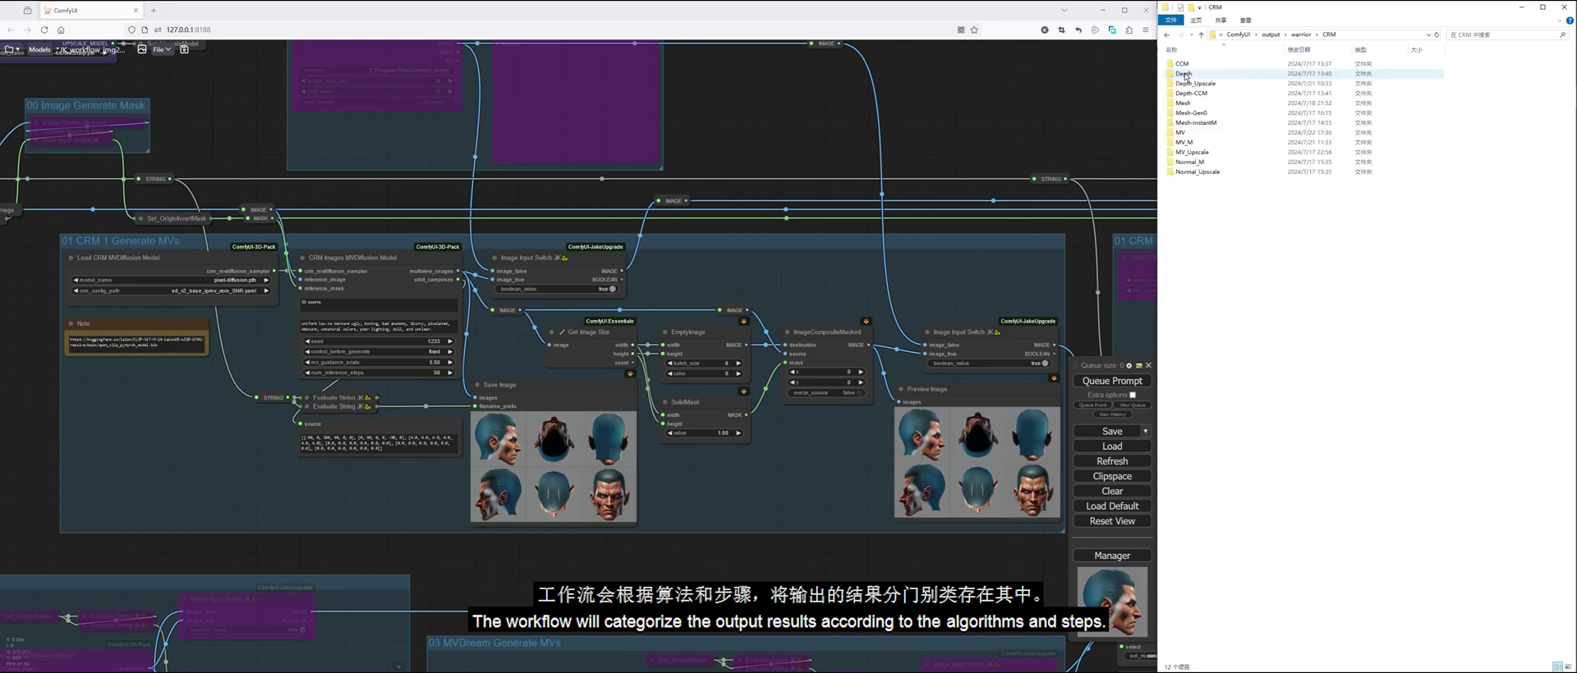
{"action": "double_click", "coordinate": [1186, 133]}
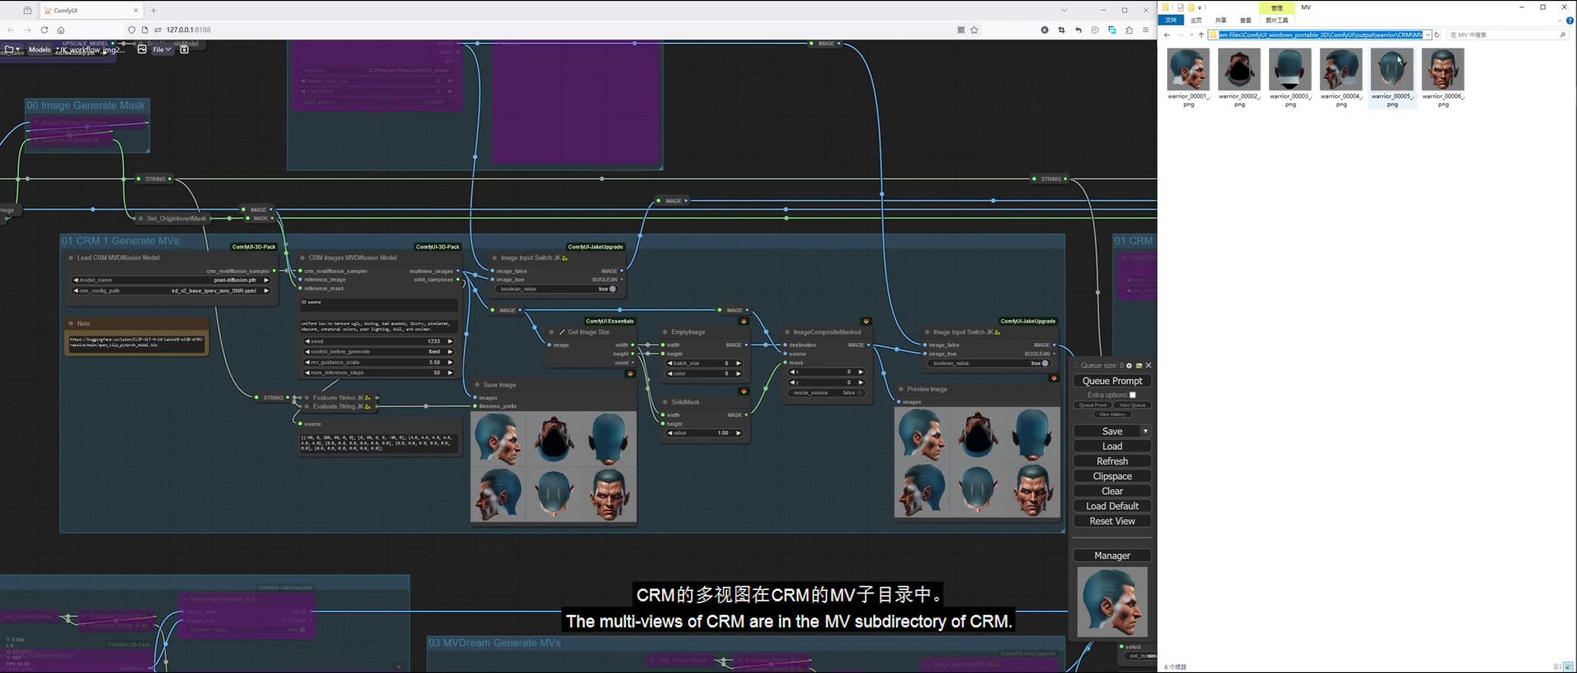
Disable the 01 CRM 1 Generate MVs group and enable the 01 CRM 1 Load MVs group.
{"action": "left_click_drag", "start_coordinate": [792, 141], "coordinate": [825, 255]}
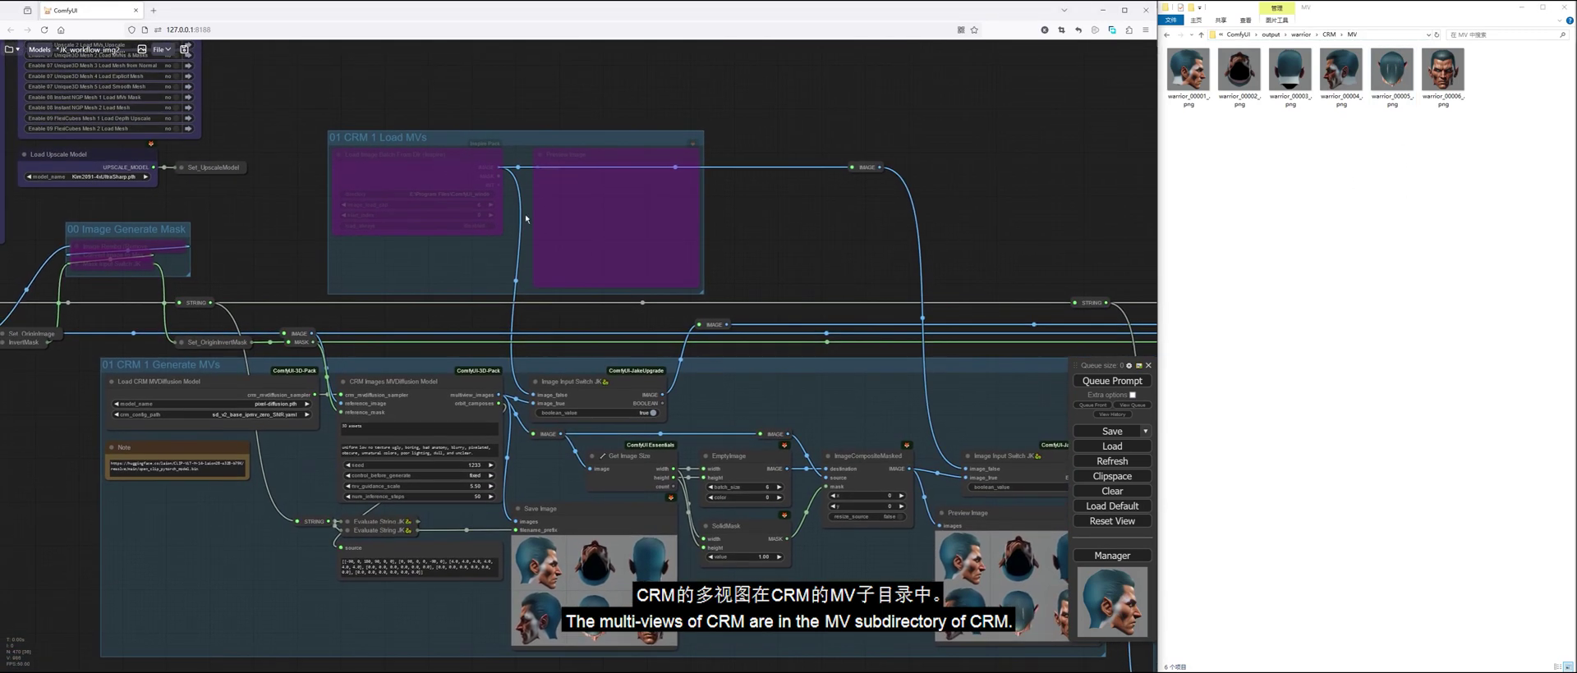
{"action": "left_click_drag", "start_coordinate": [1018, 223], "coordinate": [752, 160]}
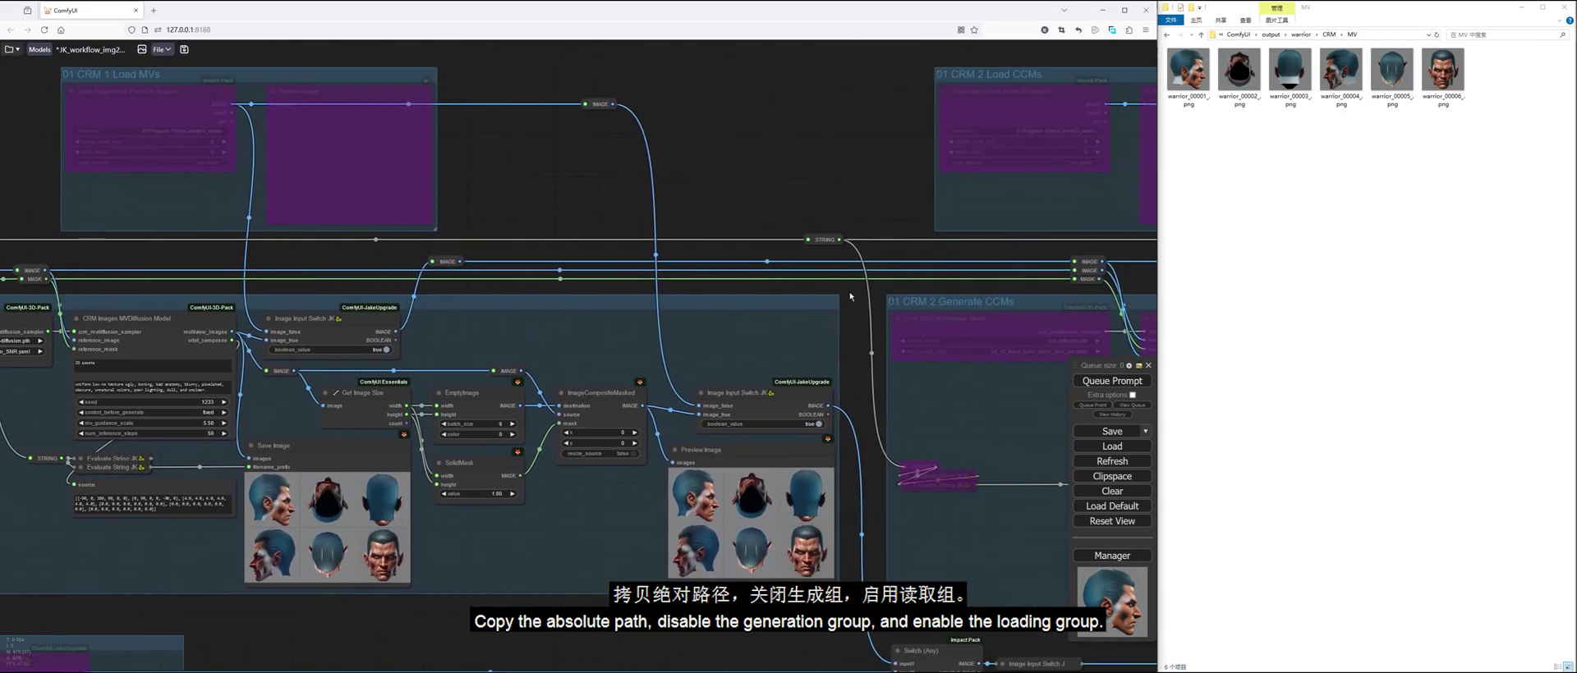
{"action": "left_click", "coordinate": [819, 303]}
{"action": "left_click_drag", "start_coordinate": [479, 173], "coordinate": [728, 306]}
{"action": "scroll", "coordinate": [585, 246], "scroll_direction": "up", "scroll_amount": 5}
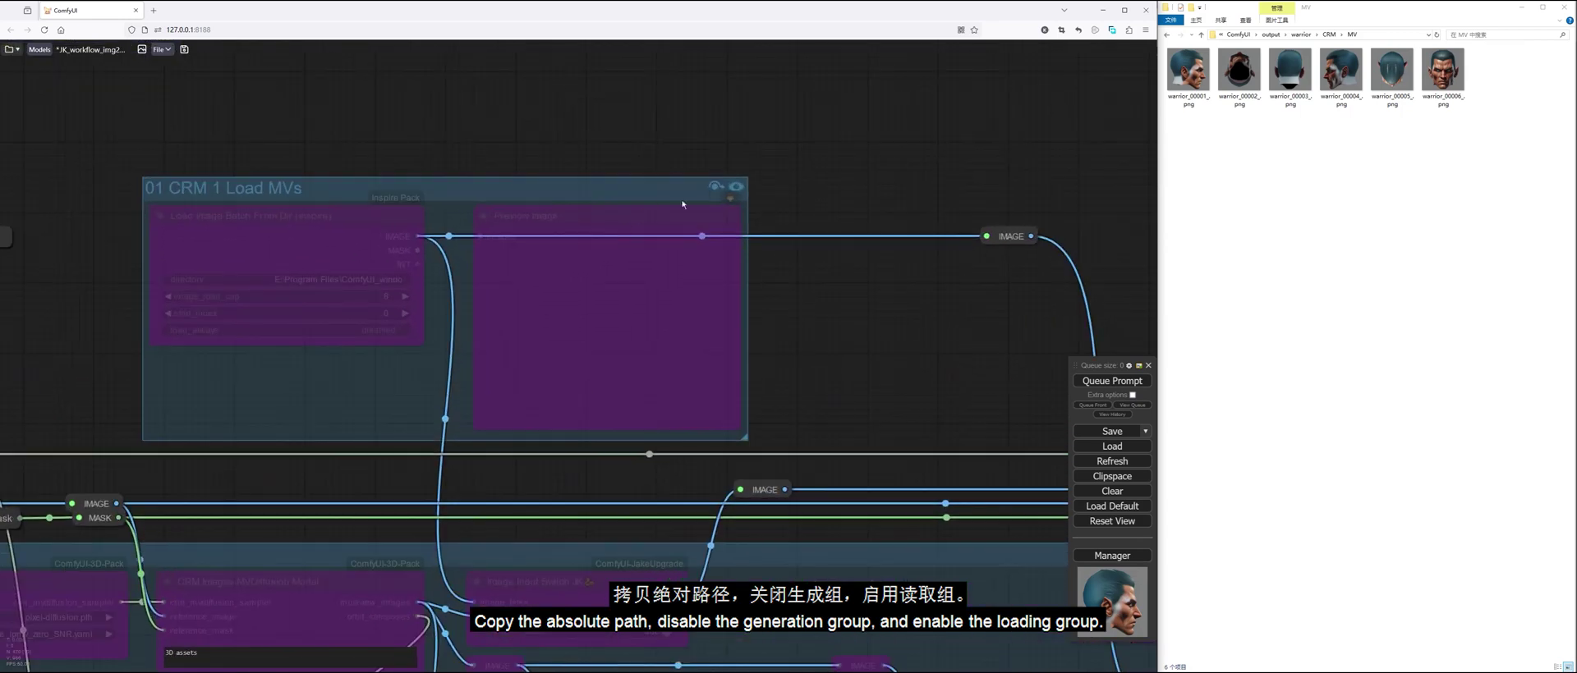
{"action": "left_click", "coordinate": [715, 186]}
Set the MV loader's directory to the copied output\warrior\CRM\MV path and run the queue to load the multi-views.
{"action": "left_click", "coordinate": [322, 280]}
{"action": "key", "text": "ctrl+v"}
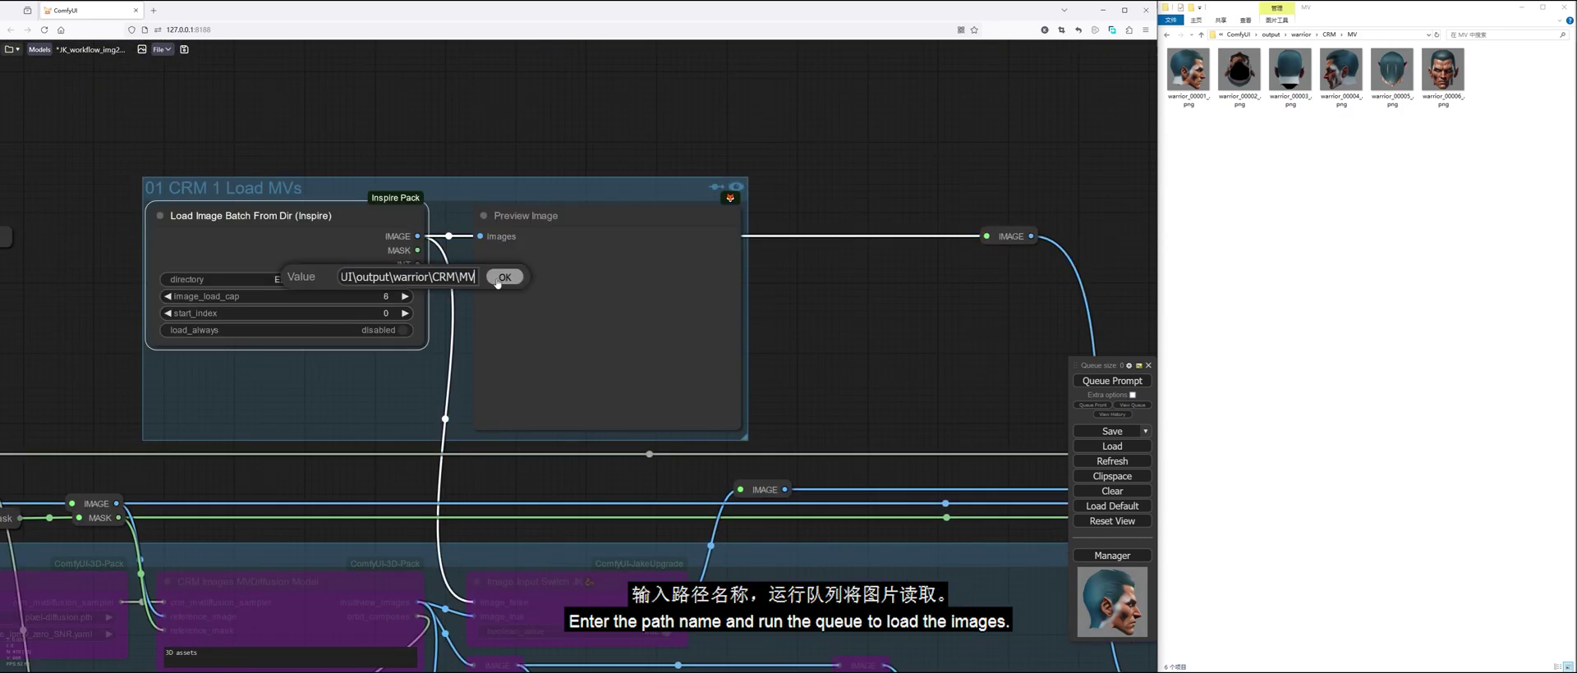
{"action": "left_click", "coordinate": [504, 278]}
{"action": "scroll", "coordinate": [707, 246], "scroll_direction": "down", "scroll_amount": 3}
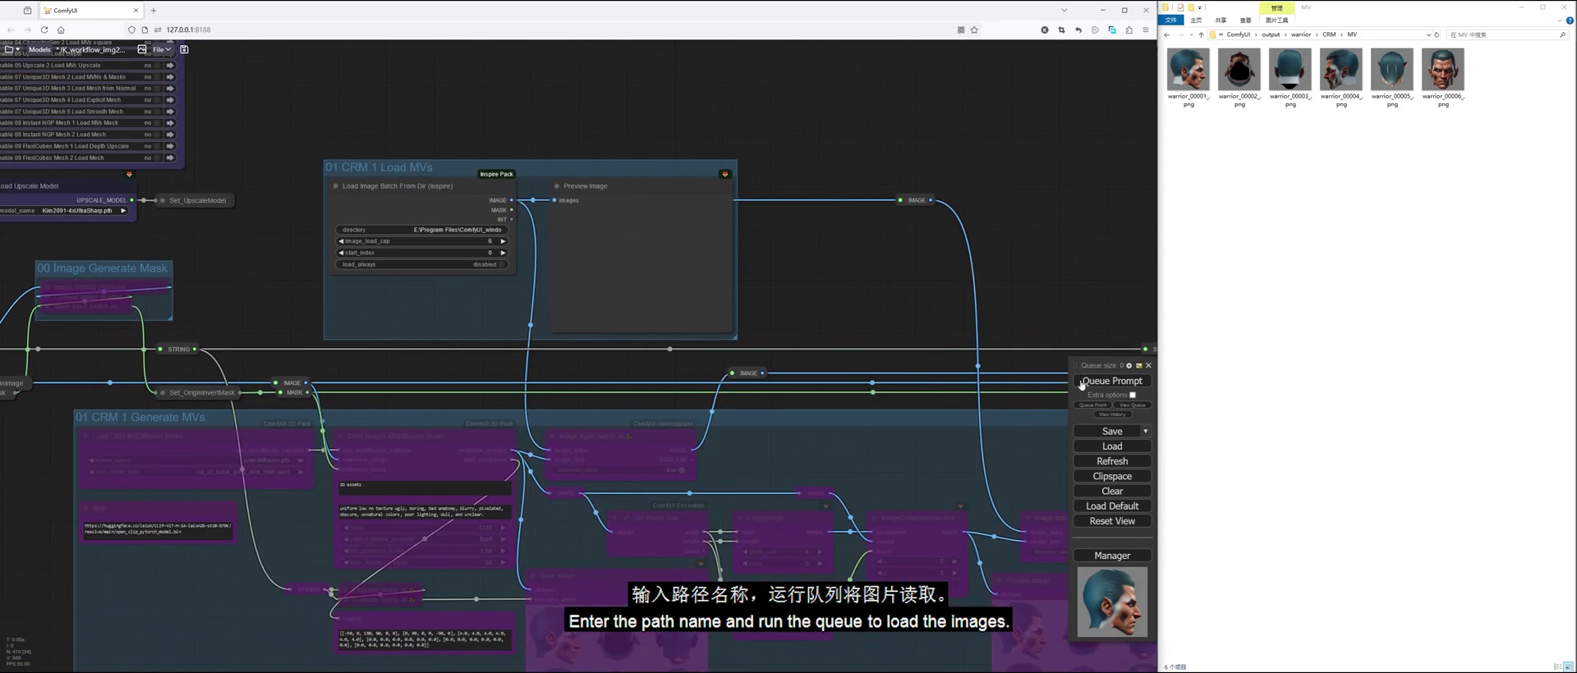
{"action": "left_click", "coordinate": [1081, 382]}
Enable the 01 CRM 2 Generate CCMs group and run the queue to generate the coordinate maps.
{"action": "left_click_drag", "start_coordinate": [1060, 276], "coordinate": [500, 200]}
{"action": "scroll", "coordinate": [526, 211], "scroll_direction": "down", "scroll_amount": 5}
{"action": "scroll", "coordinate": [829, 288], "scroll_direction": "up", "scroll_amount": 5}
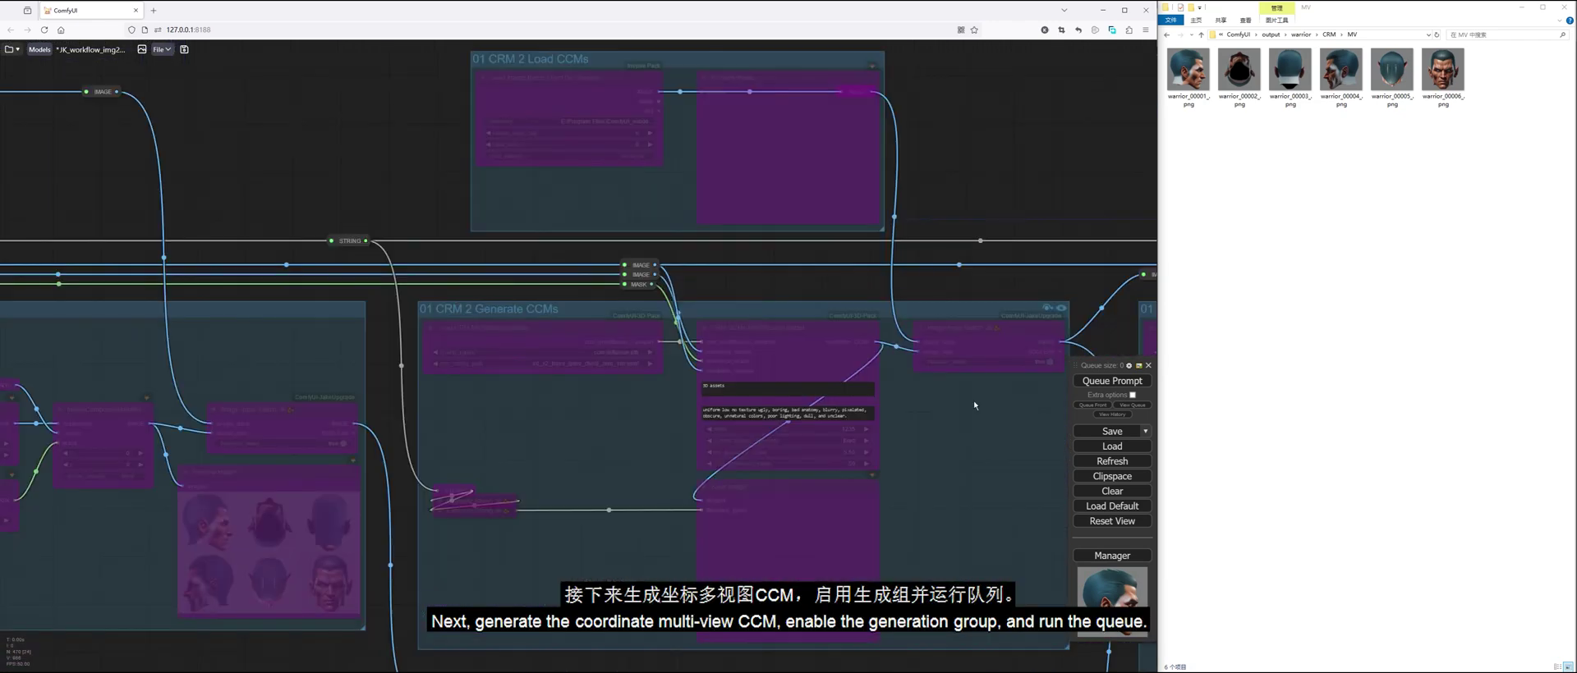
{"action": "left_click", "coordinate": [1046, 310]}
{"action": "left_click_drag", "start_coordinate": [1044, 172], "coordinate": [877, 151]}
{"action": "scroll", "coordinate": [877, 151], "scroll_direction": "down", "scroll_amount": 1}
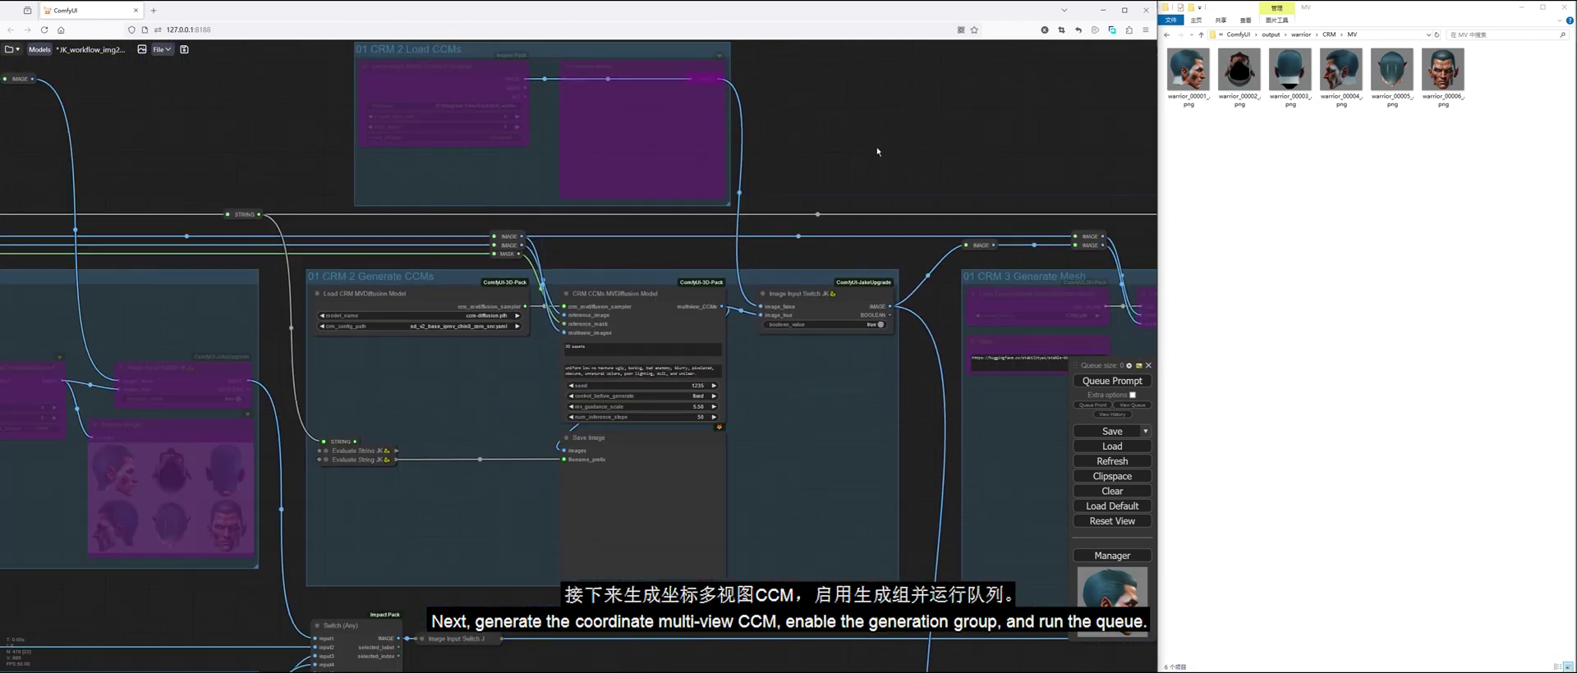
{"action": "left_click", "coordinate": [1112, 380]}
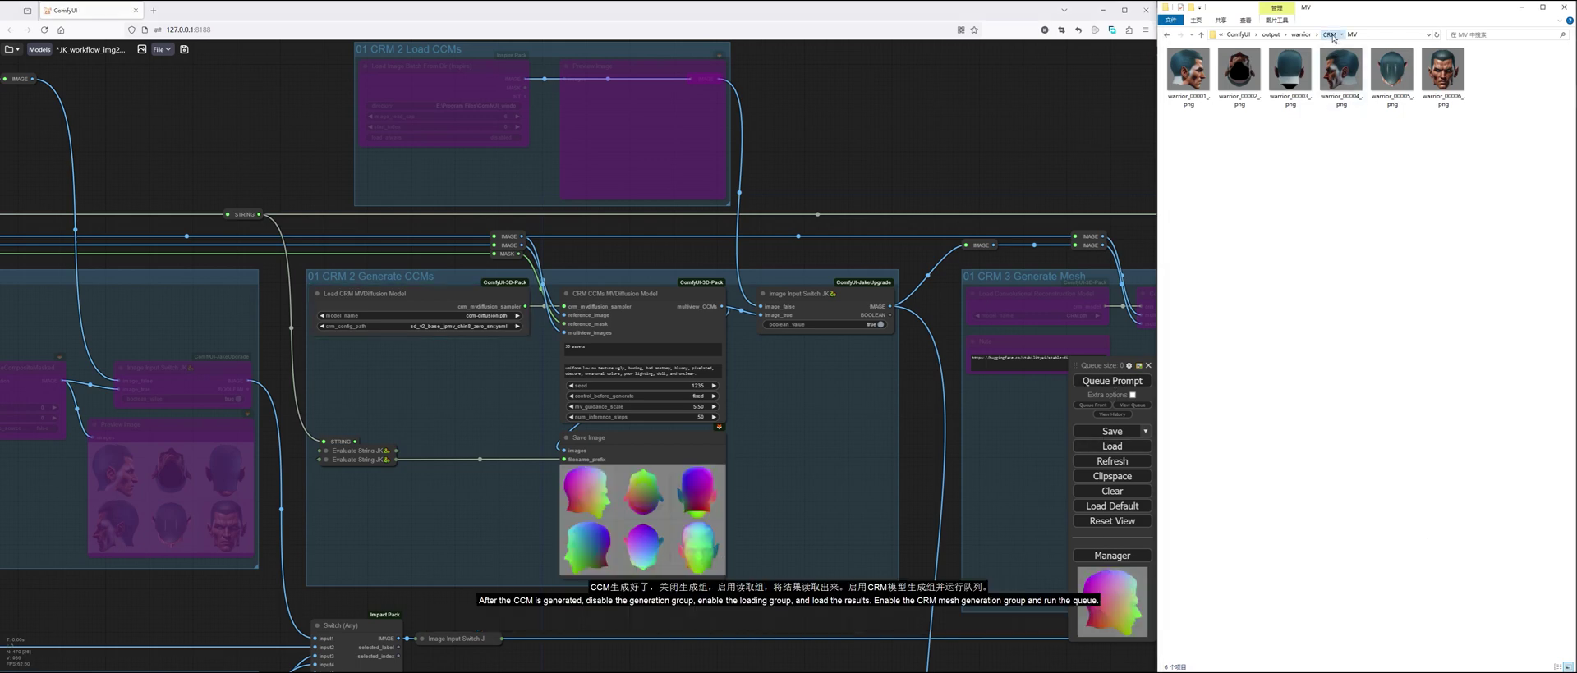
Open the CCM subfolder of the warrior project's CRM output and copy its absolute path.
{"action": "left_click", "coordinate": [1333, 35]}
{"action": "left_click", "coordinate": [1200, 65]}
{"action": "double_click", "coordinate": [1201, 65]}
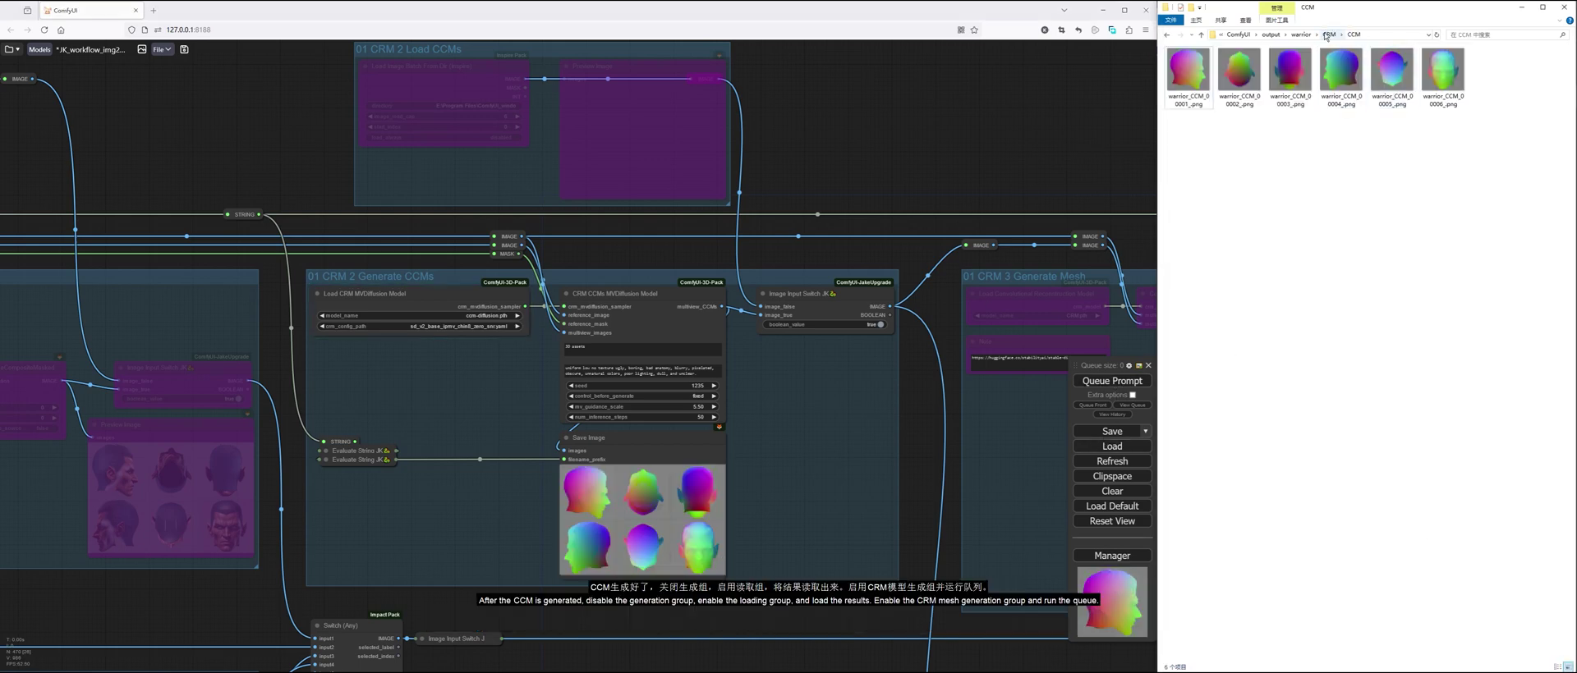
{"action": "left_click", "coordinate": [1393, 35]}
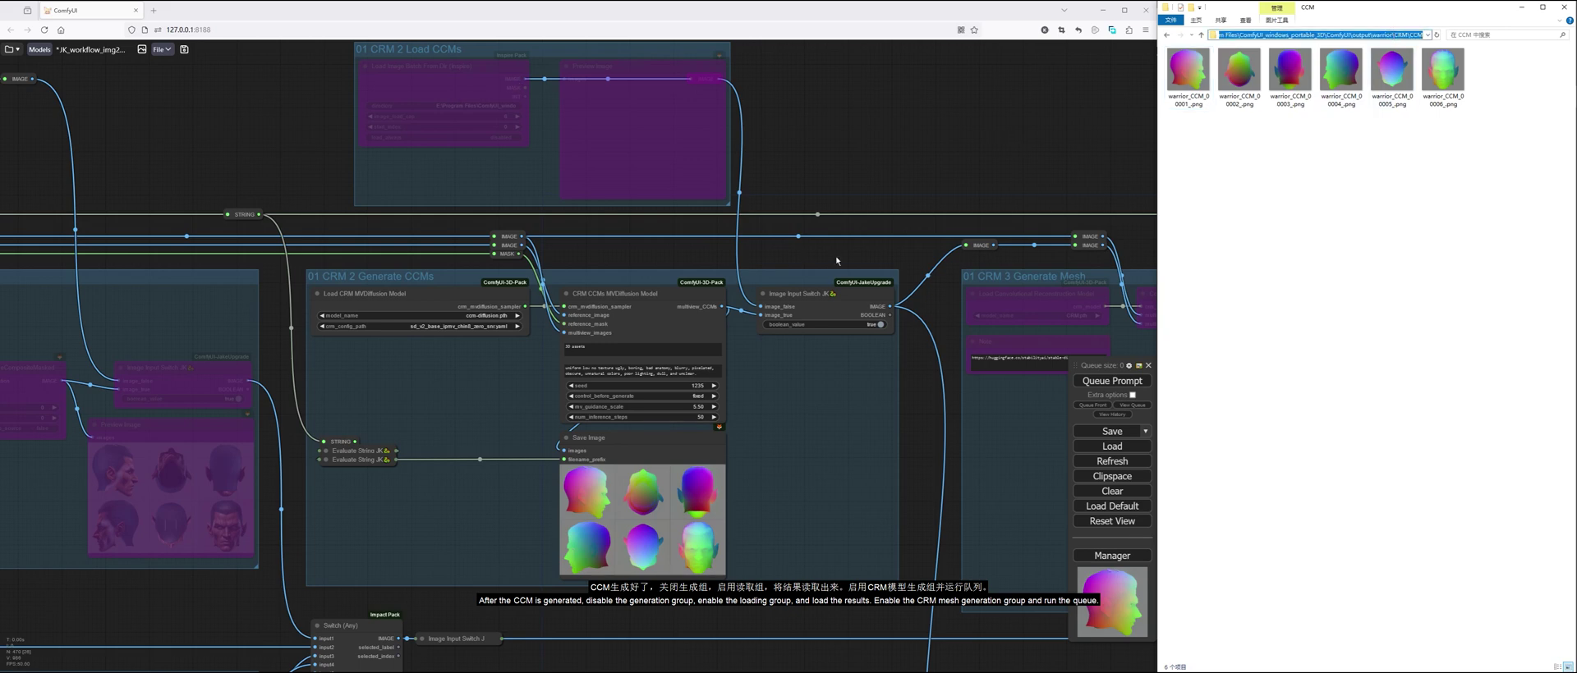
Switch from 01 CRM 2 Generate CCMs to 01 CRM 2 Load CCMs and load the images from E:\Program Files\ComfyUI_windows_portable_3D\ComfyUI\output\warrior\CRM\CCM.
{"action": "left_click", "coordinate": [880, 277]}
{"action": "left_click", "coordinate": [712, 49]}
{"action": "left_click", "coordinate": [462, 105]}
{"action": "type", "text": "E:\\Program Files\\ComfyUI_windows_portable_3D\\ComfyUI\\output\\warrior\\CRM\\CCM"}
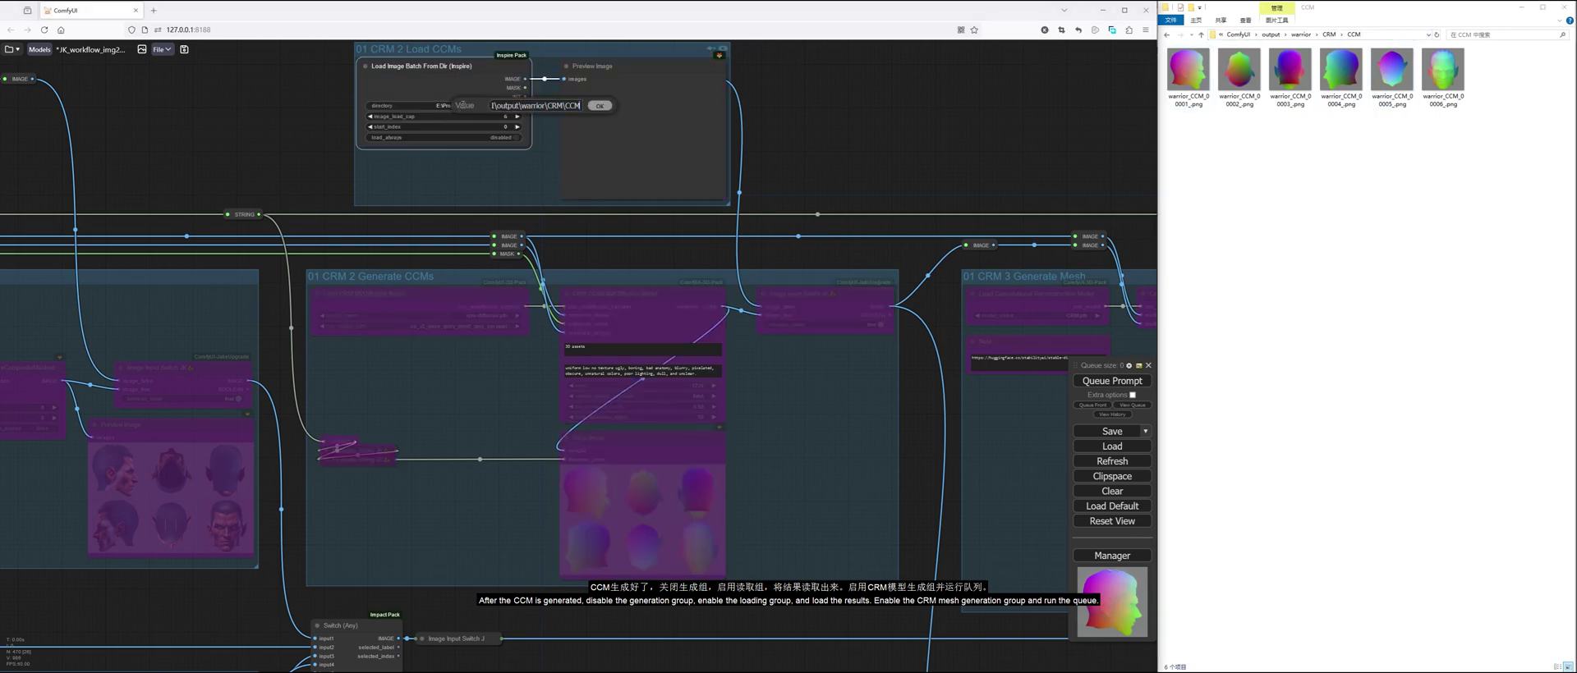
{"action": "key", "text": "Return"}
{"action": "left_click", "coordinate": [1110, 384]}
Enable the 01 CRM 3 Generate Mesh group and run the queue to reconstruct the mesh.
{"action": "left_click_drag", "start_coordinate": [941, 154], "coordinate": [454, 144]}
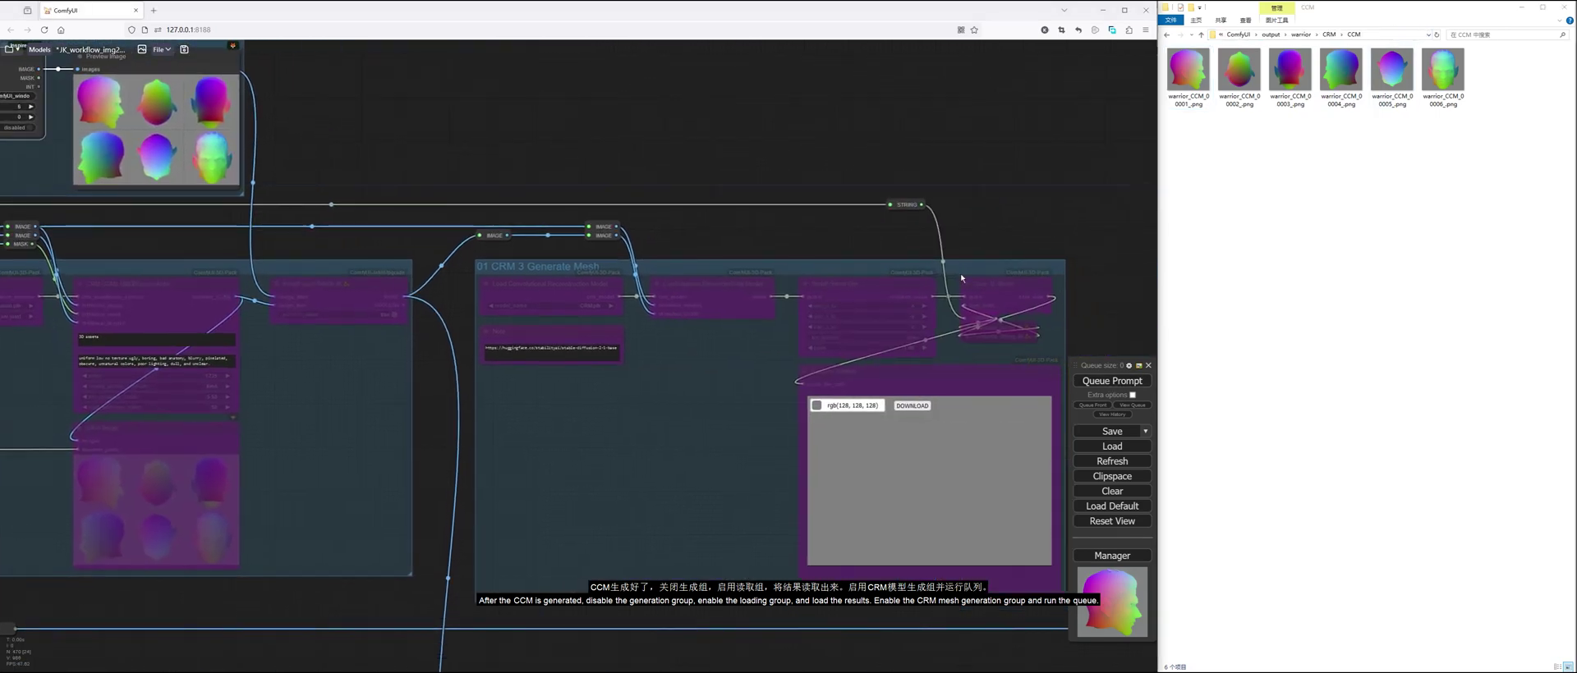
{"action": "left_click", "coordinate": [1037, 267]}
{"action": "key", "text": "ctrl+b"}
{"action": "left_click_drag", "start_coordinate": [710, 150], "coordinate": [665, 123]}
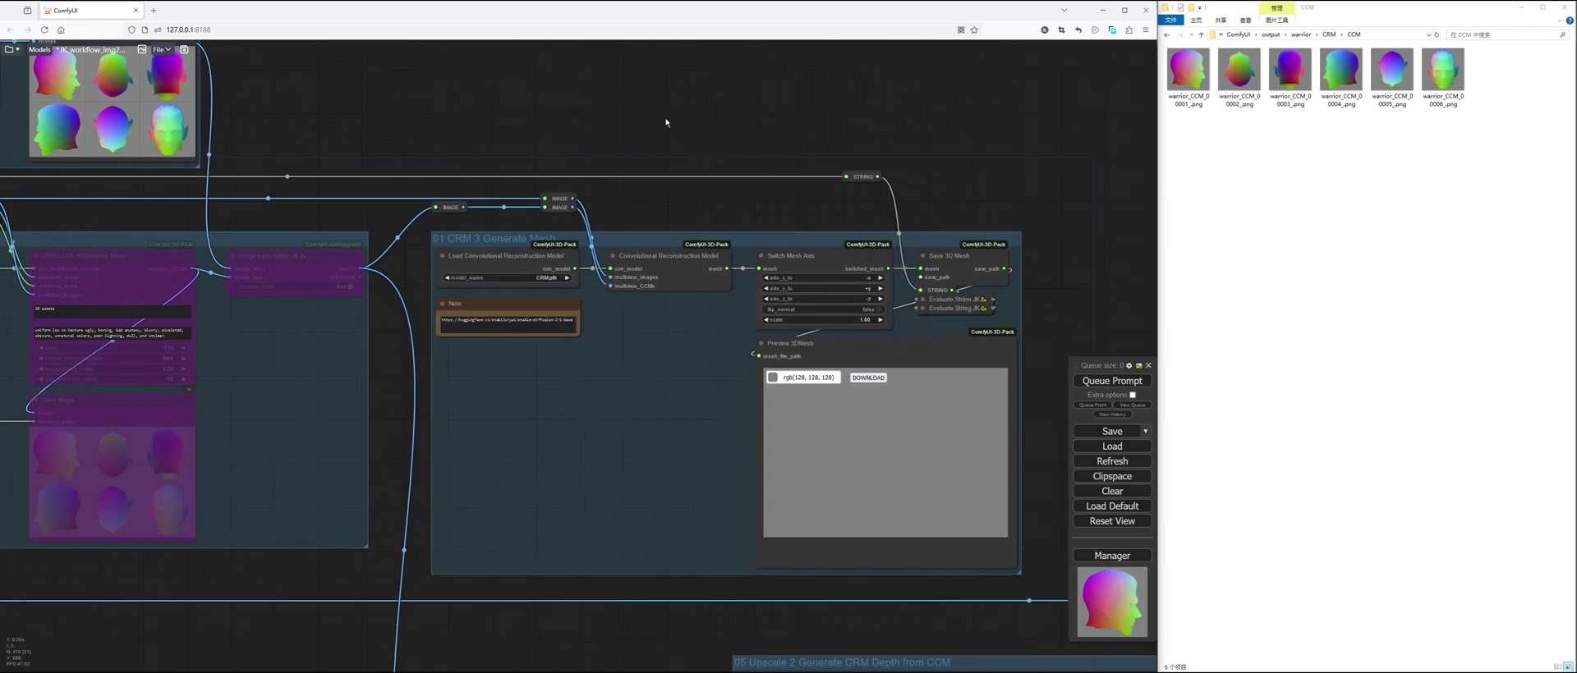
{"action": "left_click", "coordinate": [1112, 381]}
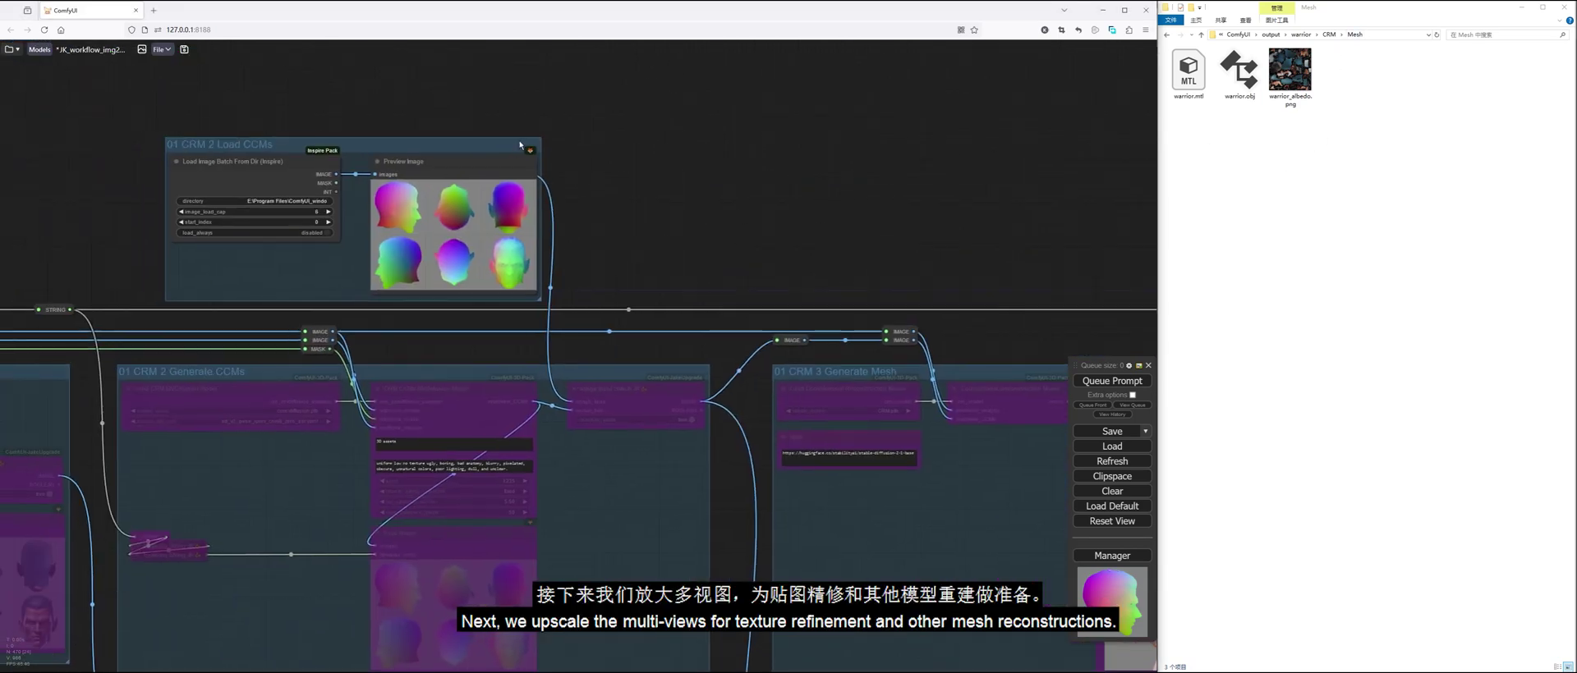
Disable the 01 CRM 2 Load CCMs group and go to 05 Upscale 1 Generate Depth Anything from the Generate control node.
{"action": "left_click", "coordinate": [519, 144]}
{"action": "scroll", "coordinate": [704, 205], "scroll_direction": "down", "scroll_amount": 6}
{"action": "left_click_drag", "start_coordinate": [62, 157], "coordinate": [378, 199]}
{"action": "scroll", "coordinate": [378, 199], "scroll_direction": "up", "scroll_amount": 3}
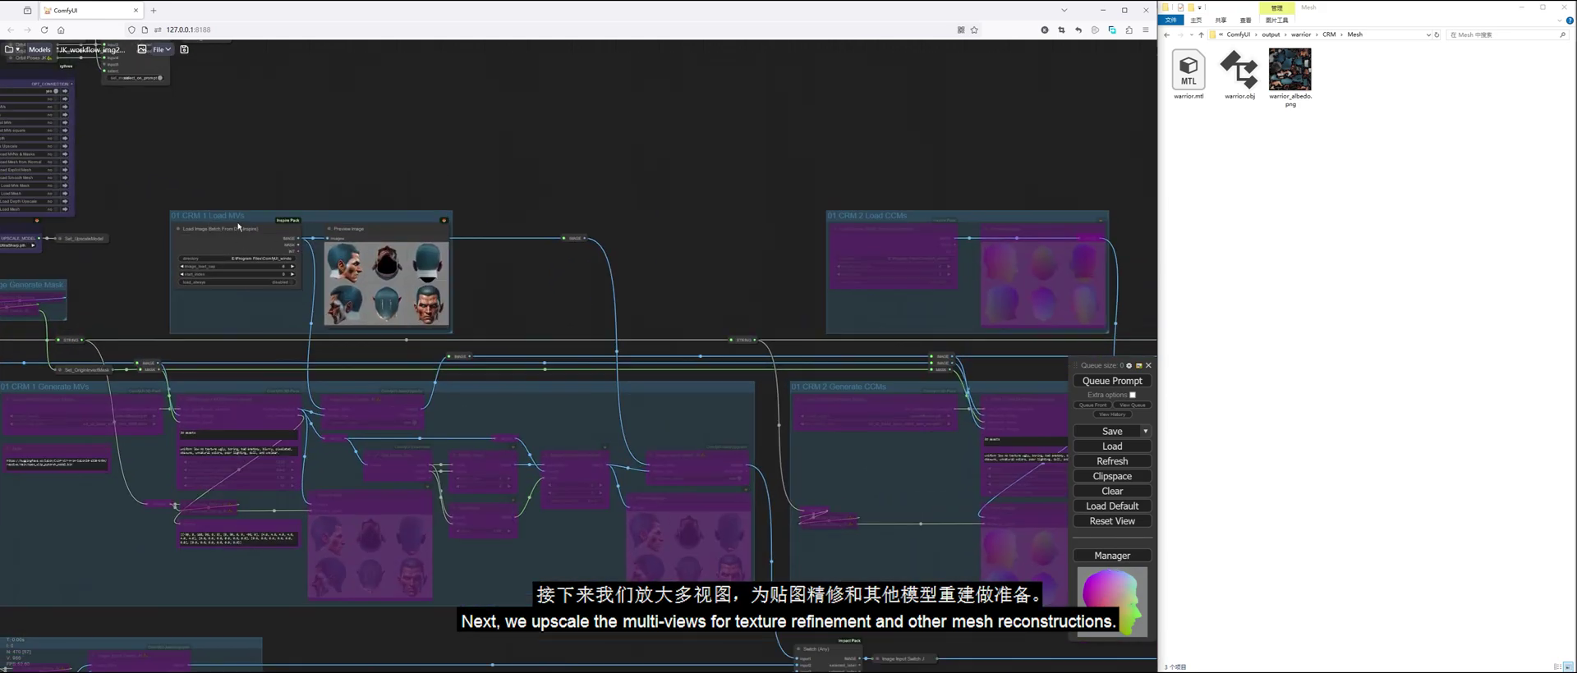
{"action": "left_click_drag", "start_coordinate": [202, 161], "coordinate": [690, 243]}
{"action": "scroll", "coordinate": [289, 222], "scroll_direction": "up", "scroll_amount": 5}
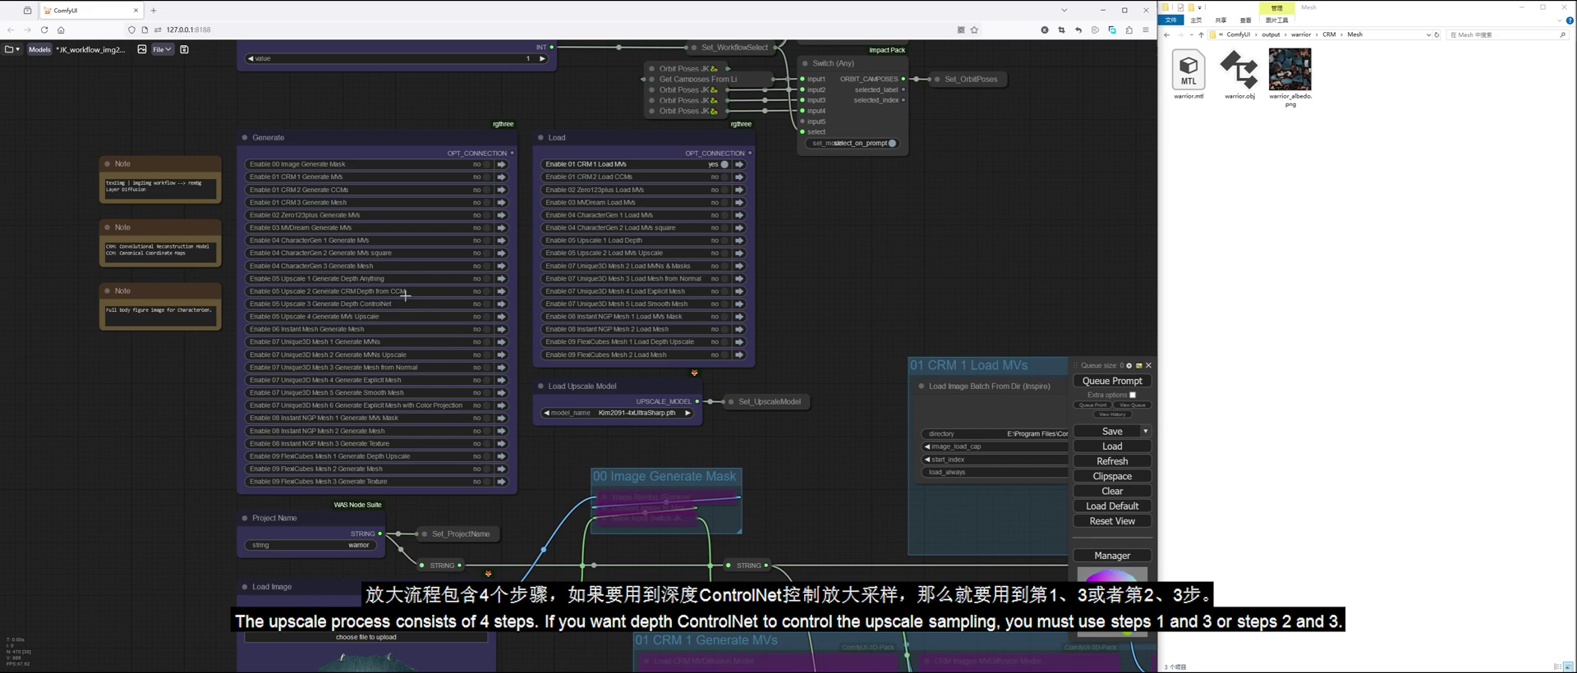
{"action": "left_click", "coordinate": [502, 279]}
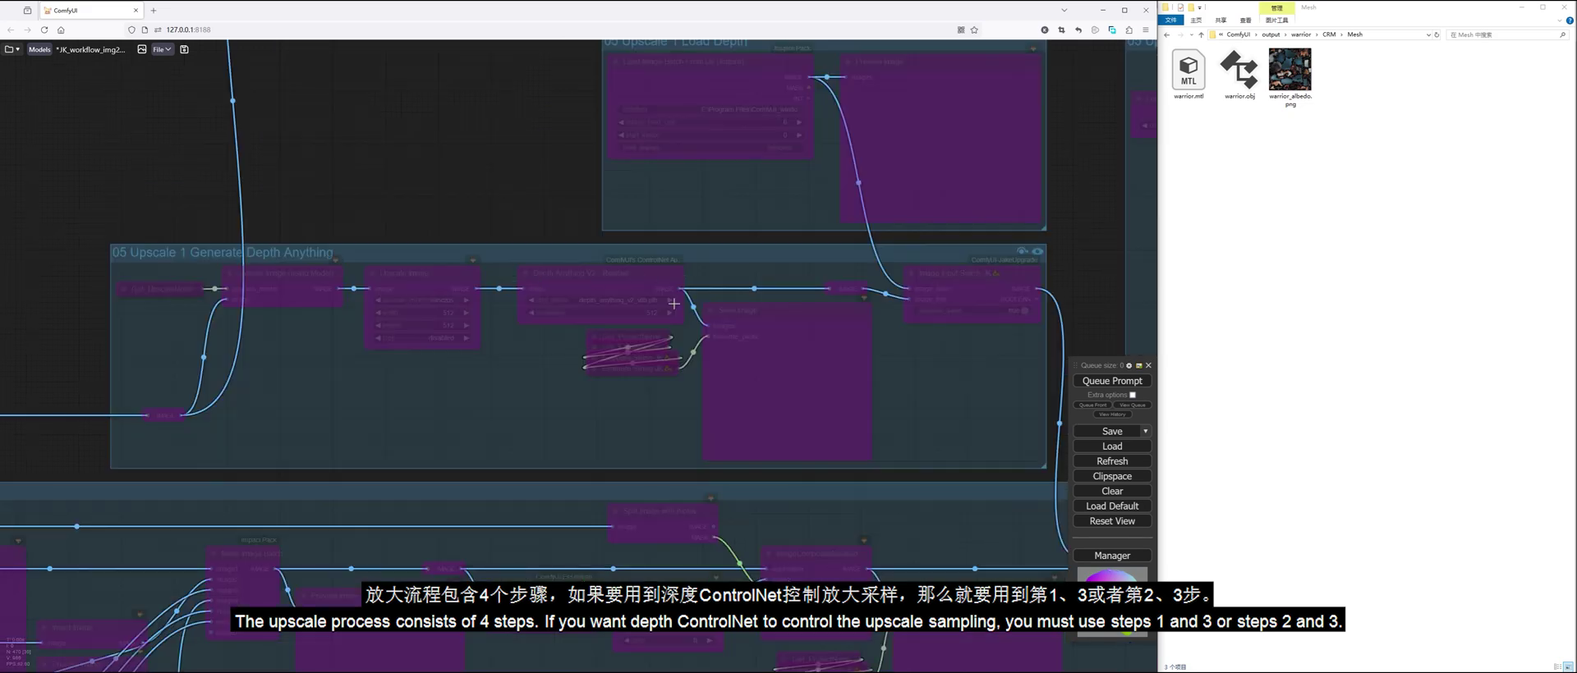
Enable the 05 Upscale 2 Generate CRM Depth from CCM group and run the queue to compute its depth maps.
{"action": "scroll", "coordinate": [674, 304], "scroll_direction": "down", "scroll_amount": 8}
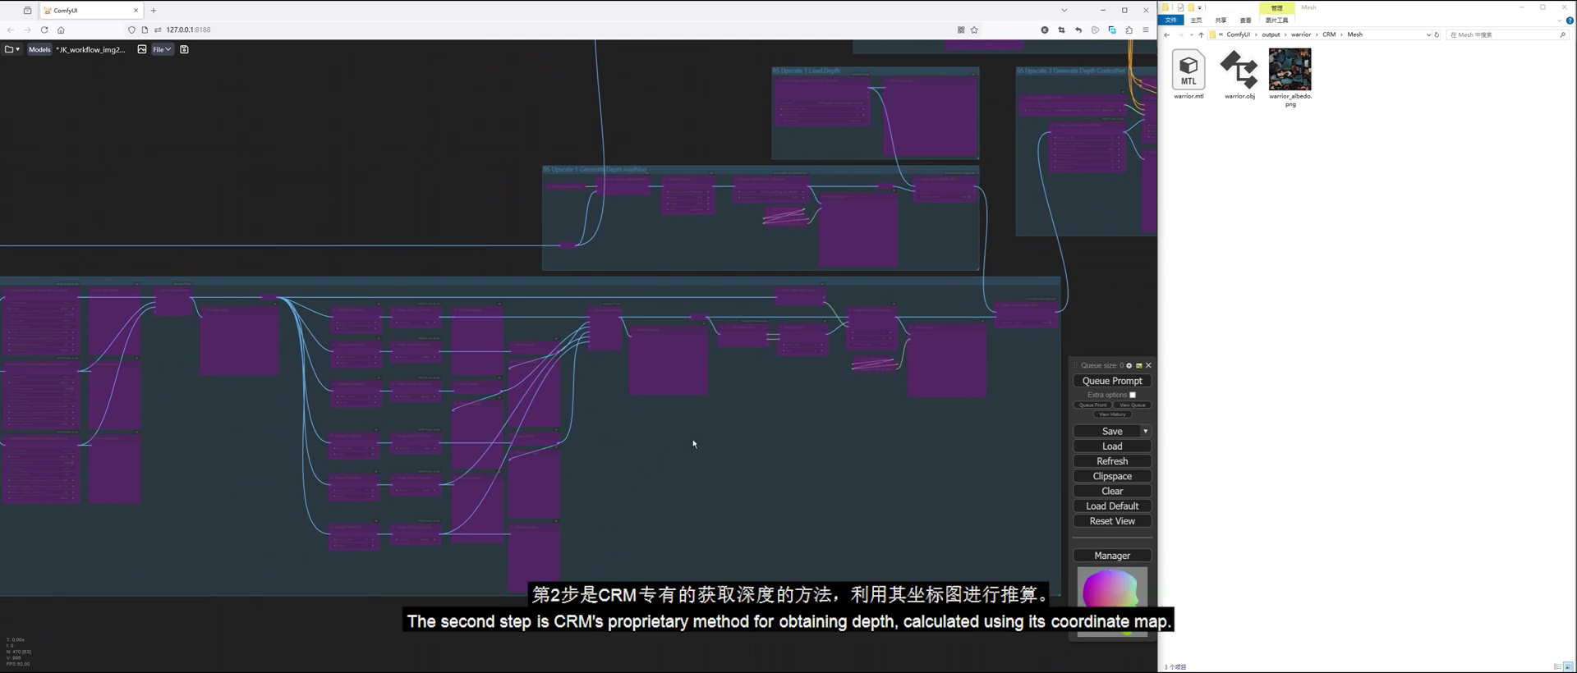
{"action": "left_click_drag", "start_coordinate": [296, 190], "coordinate": [843, 443]}
{"action": "scroll", "coordinate": [354, 247], "scroll_direction": "up", "scroll_amount": 1}
{"action": "left_click_drag", "start_coordinate": [493, 230], "coordinate": [427, 123]}
{"action": "left_click", "coordinate": [311, 238]}
{"action": "left_click_drag", "start_coordinate": [762, 274], "coordinate": [267, 42]}
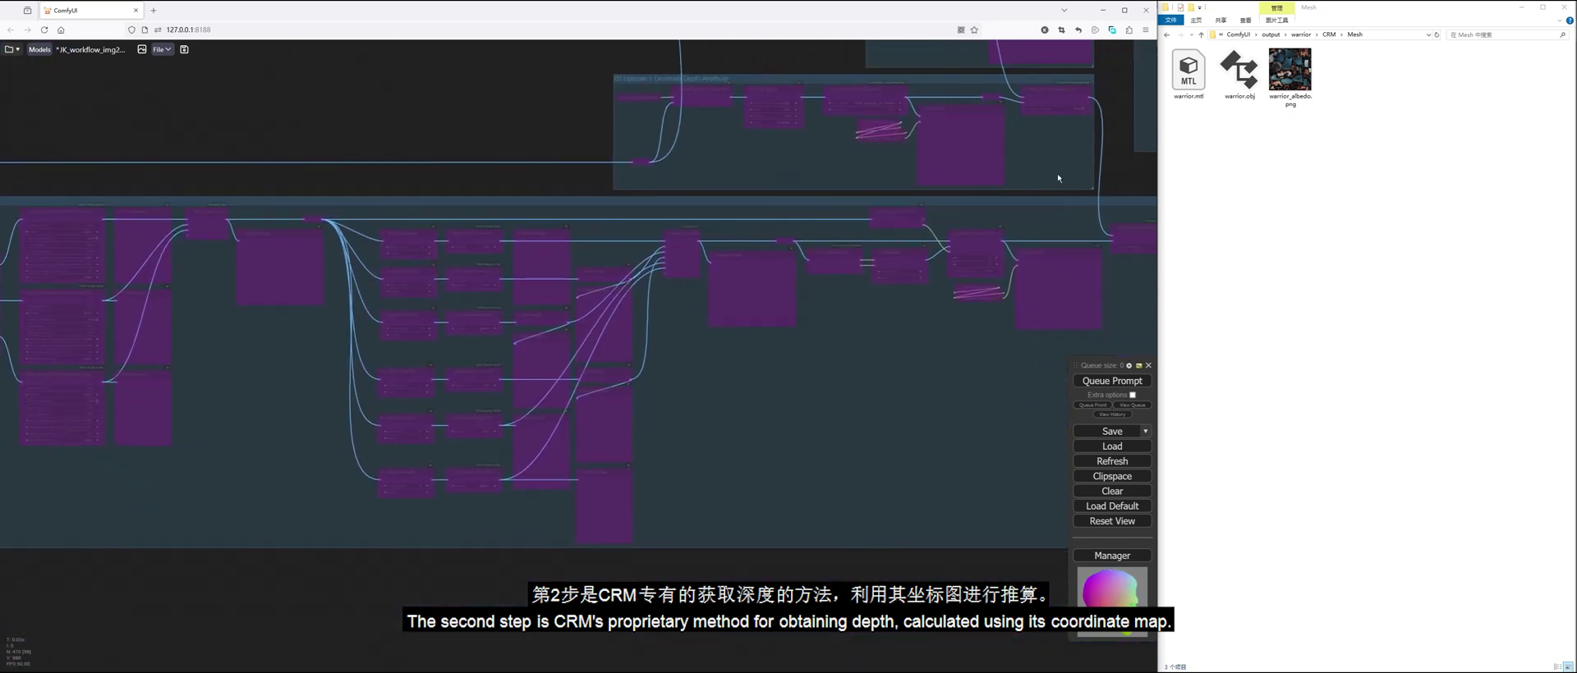
{"action": "left_click_drag", "start_coordinate": [1127, 184], "coordinate": [986, 221]}
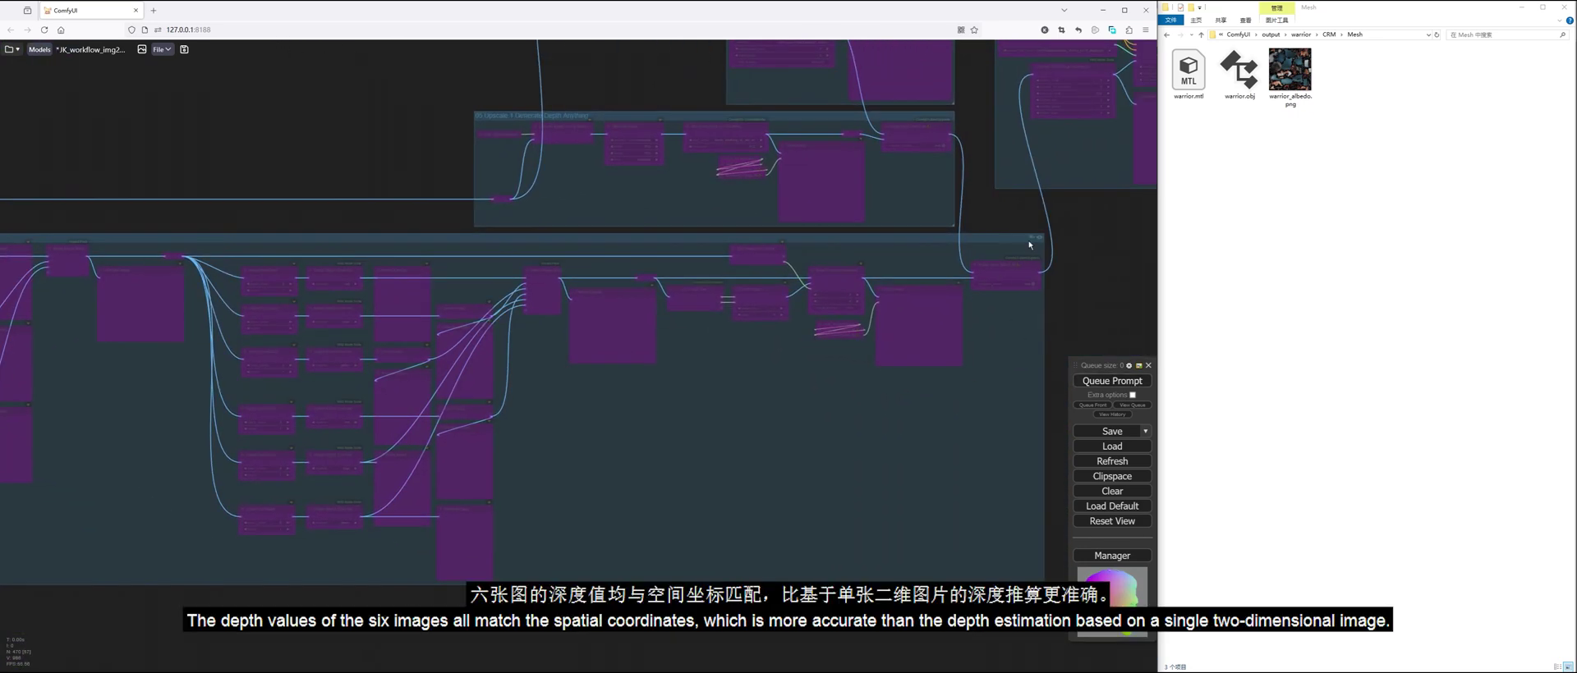
{"action": "left_click", "coordinate": [1099, 383]}
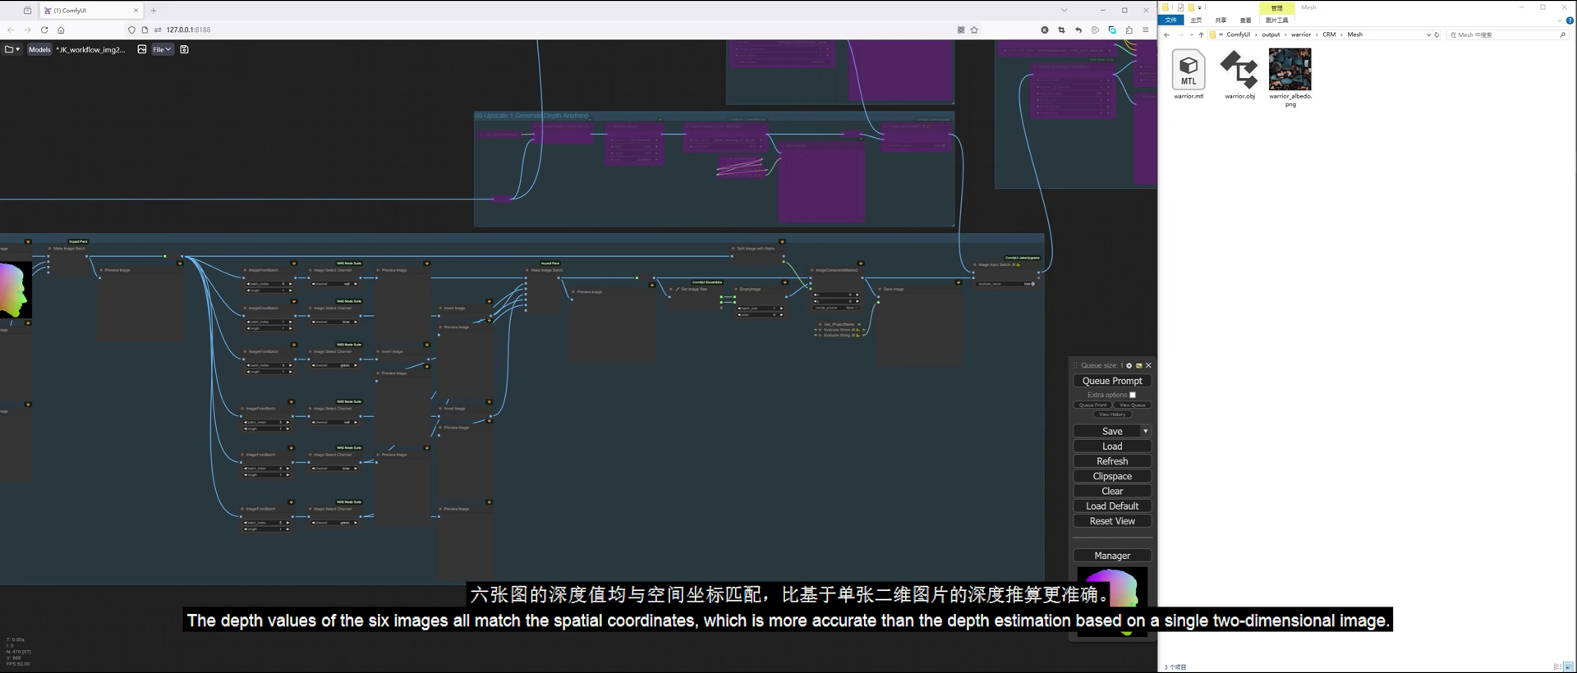
Check the saved CRM depth maps, then bypass the Upscale 2 depth group and enable 05 Upscale 1 Generate Depth Anything.
{"action": "left_click_drag", "start_coordinate": [472, 641], "coordinate": [510, 658]}
{"action": "scroll", "coordinate": [1076, 317], "scroll_direction": "up", "scroll_amount": 13}
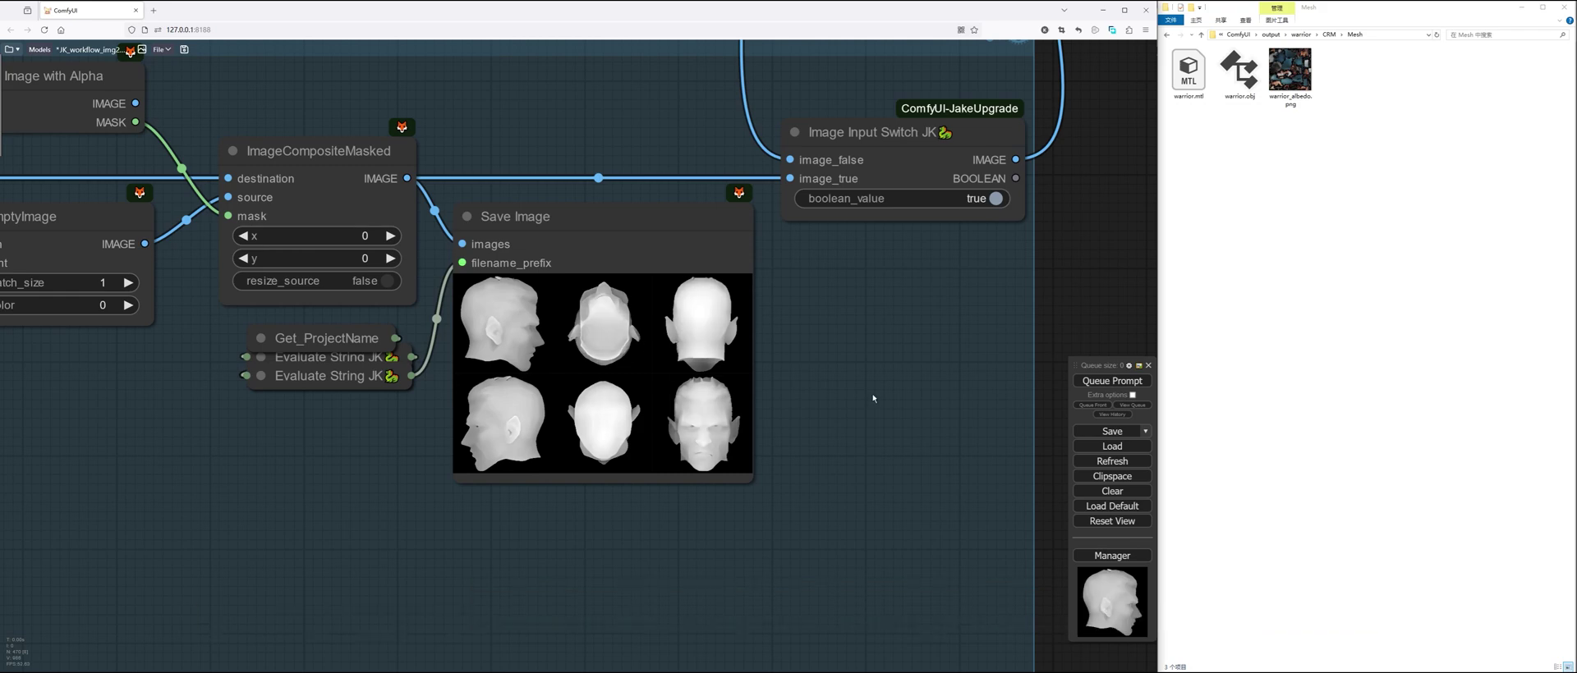
{"action": "scroll", "coordinate": [873, 398], "scroll_direction": "down", "scroll_amount": 10}
{"action": "left_click_drag", "start_coordinate": [855, 170], "coordinate": [834, 285]}
{"action": "scroll", "coordinate": [834, 285], "scroll_direction": "up", "scroll_amount": 3}
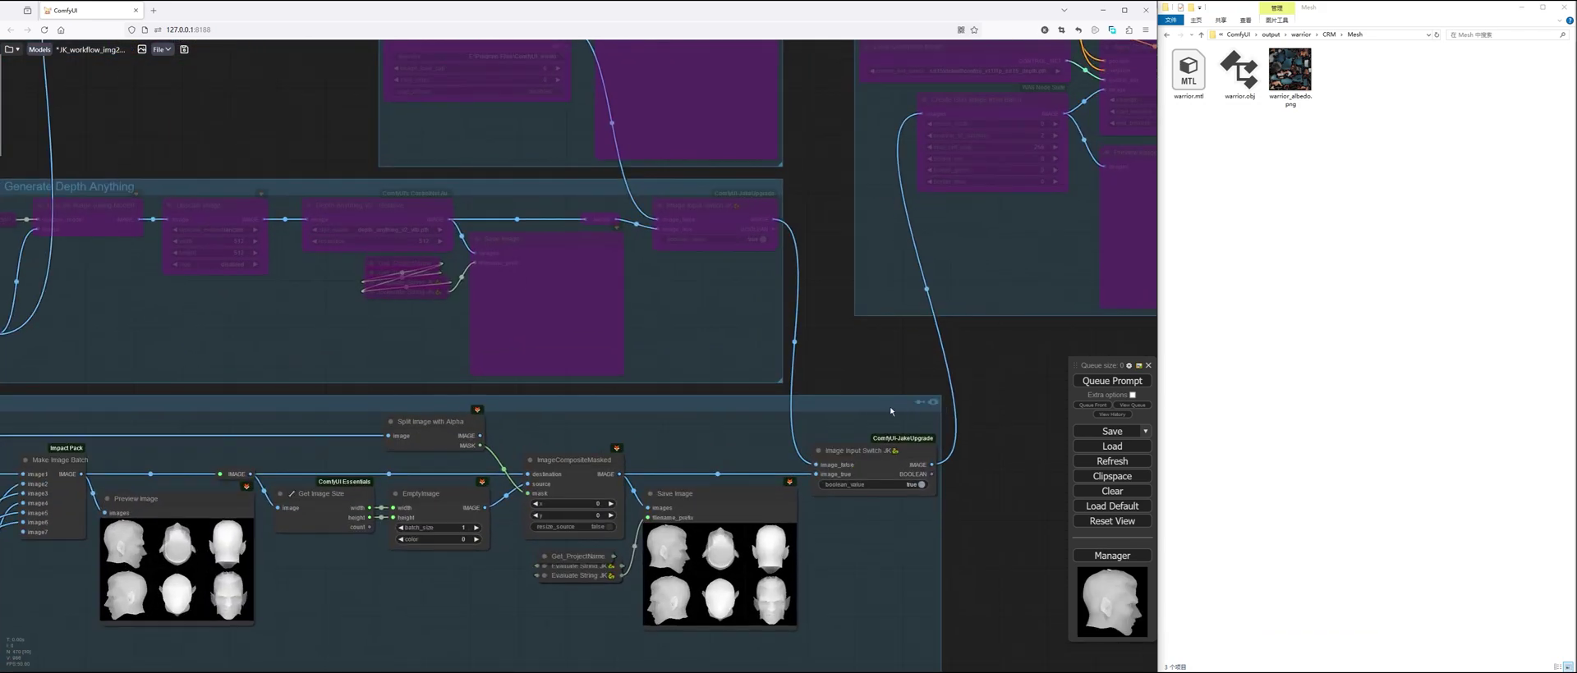
{"action": "left_click", "coordinate": [920, 403]}
{"action": "left_click", "coordinate": [762, 190]}
Review the Depth Anything V2 node chain and run the queue to generate depth maps from the multi-views.
{"action": "left_click_drag", "start_coordinate": [314, 136], "coordinate": [548, 190]}
{"action": "scroll", "coordinate": [548, 190], "scroll_direction": "up", "scroll_amount": 4}
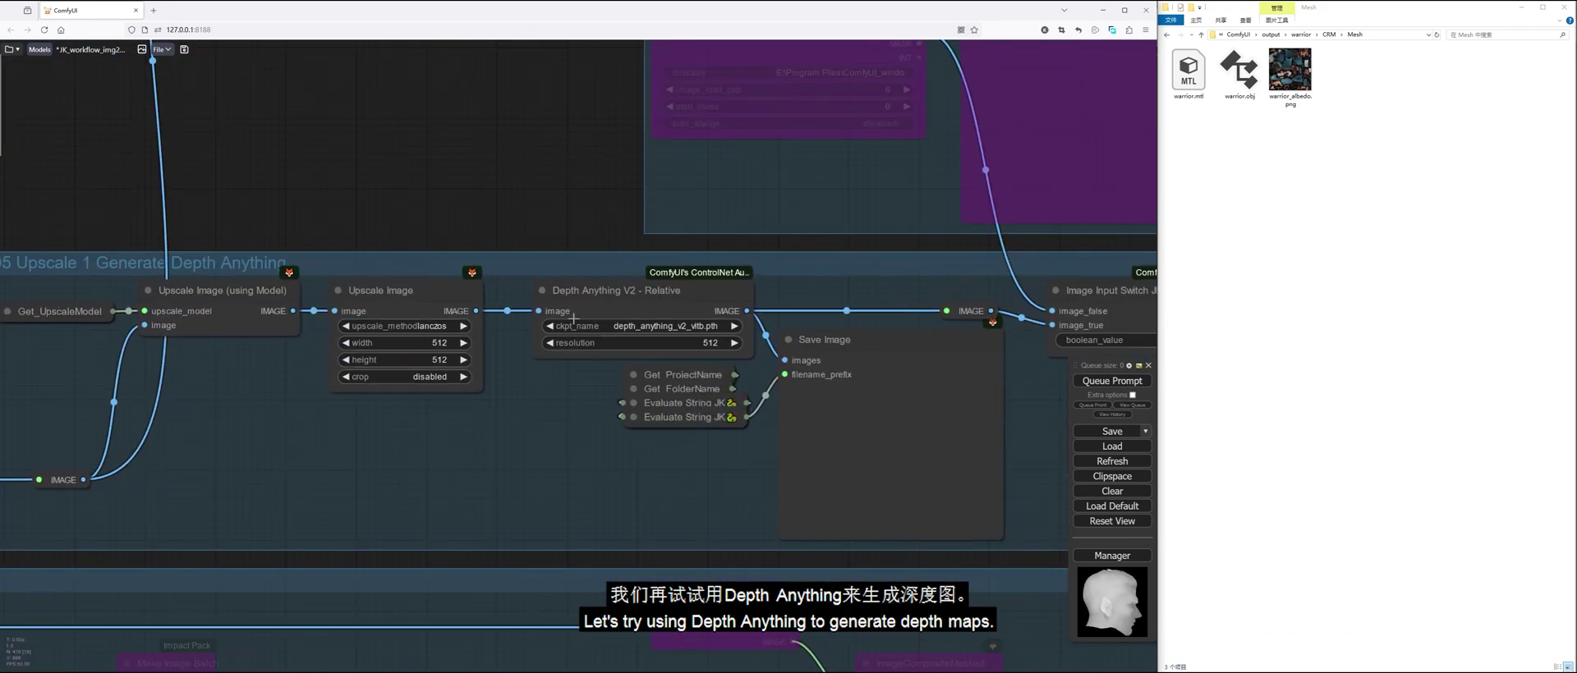
{"action": "scroll", "coordinate": [541, 189], "scroll_direction": "down", "scroll_amount": 2}
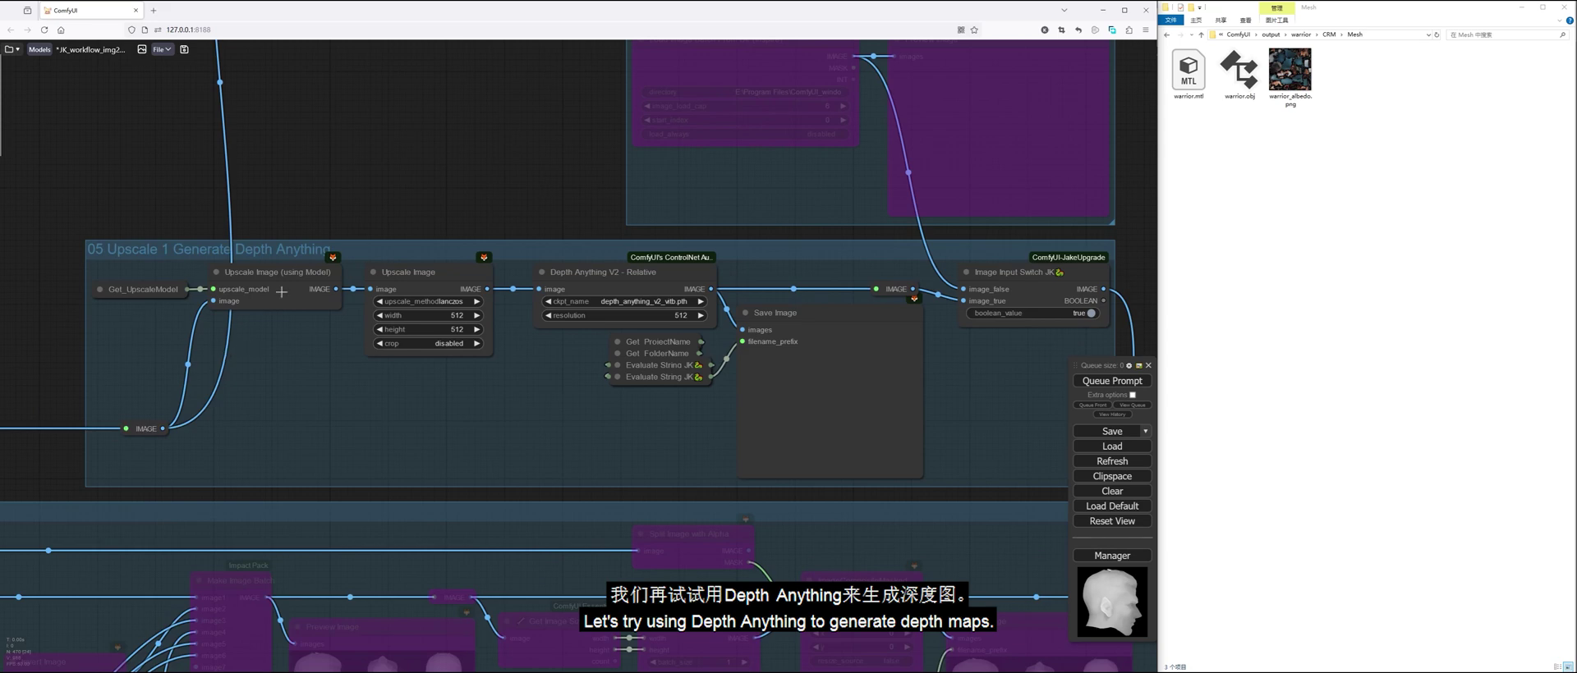
{"action": "scroll", "coordinate": [722, 375], "scroll_direction": "down", "scroll_amount": 3}
{"action": "left_click", "coordinate": [1112, 381]}
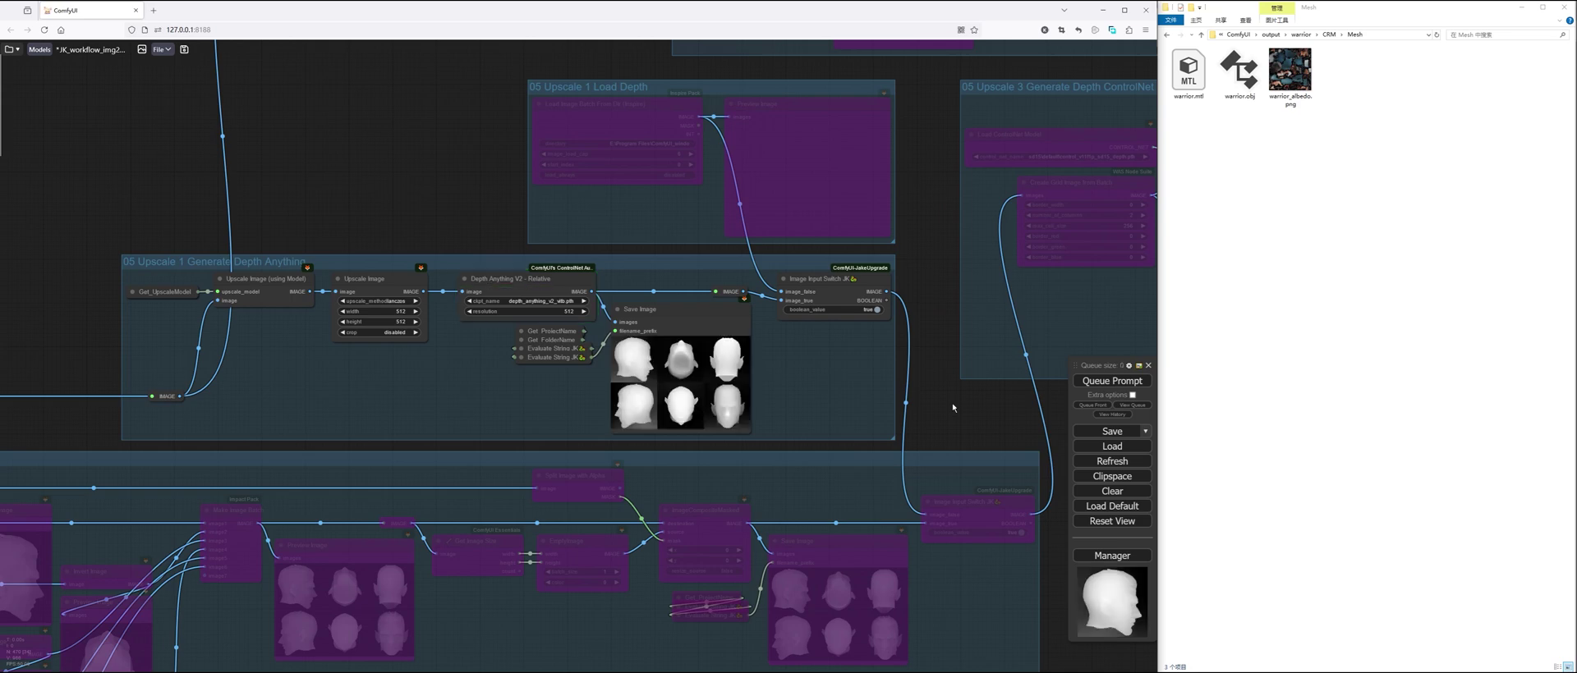
Re-enable the Upscale 2 CRM depth group and compare its depth maps closely with those from Depth Anything.
{"action": "left_click", "coordinate": [1024, 461]}
{"action": "left_click_drag", "start_coordinate": [934, 405], "coordinate": [961, 303]}
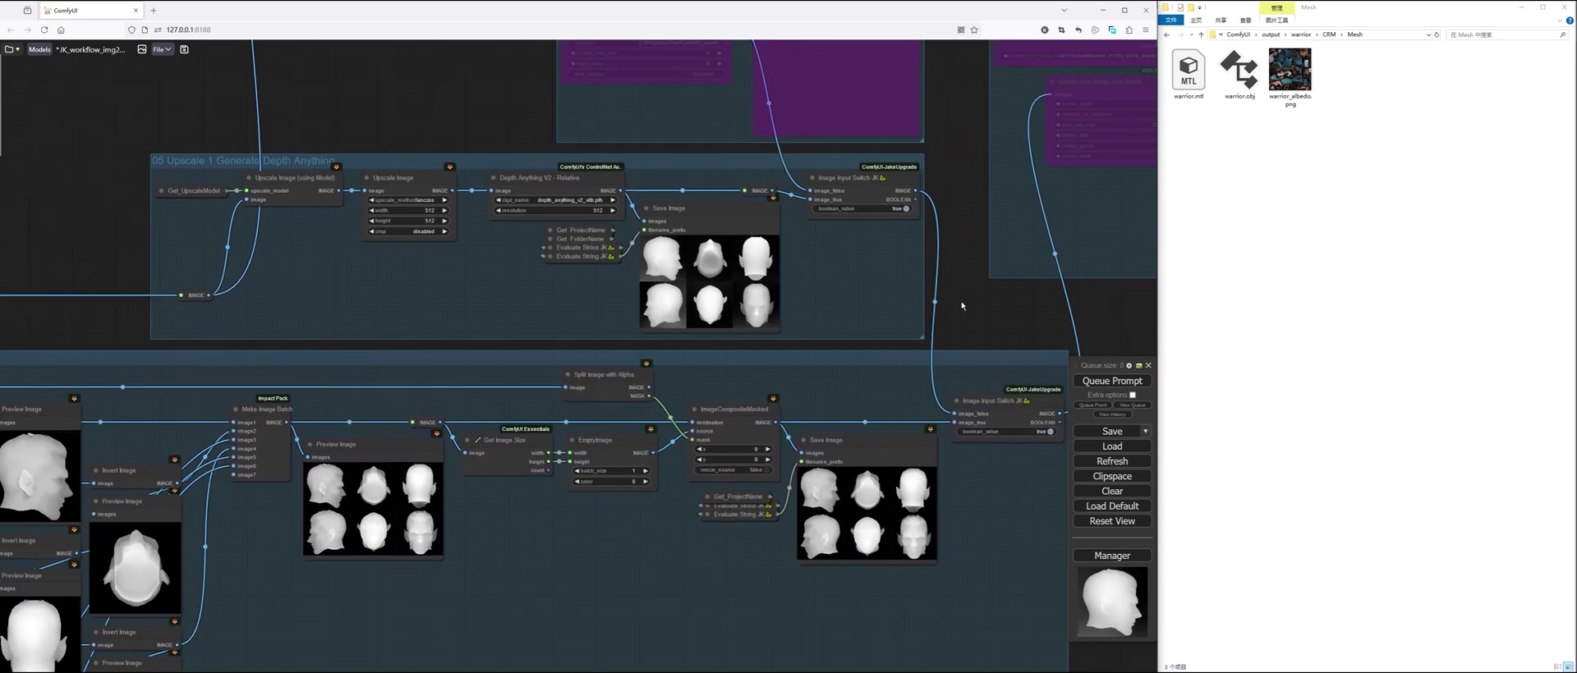
{"action": "scroll", "coordinate": [977, 326], "scroll_direction": "up", "scroll_amount": 10}
{"action": "left_click_drag", "start_coordinate": [949, 616], "coordinate": [972, 508]}
{"action": "scroll", "coordinate": [972, 508], "scroll_direction": "down", "scroll_amount": 1}
{"action": "left_click_drag", "start_coordinate": [1017, 214], "coordinate": [1065, 622]}
{"action": "scroll", "coordinate": [773, 396], "scroll_direction": "down", "scroll_amount": 3}
{"action": "scroll", "coordinate": [773, 395], "scroll_direction": "down", "scroll_amount": 5}
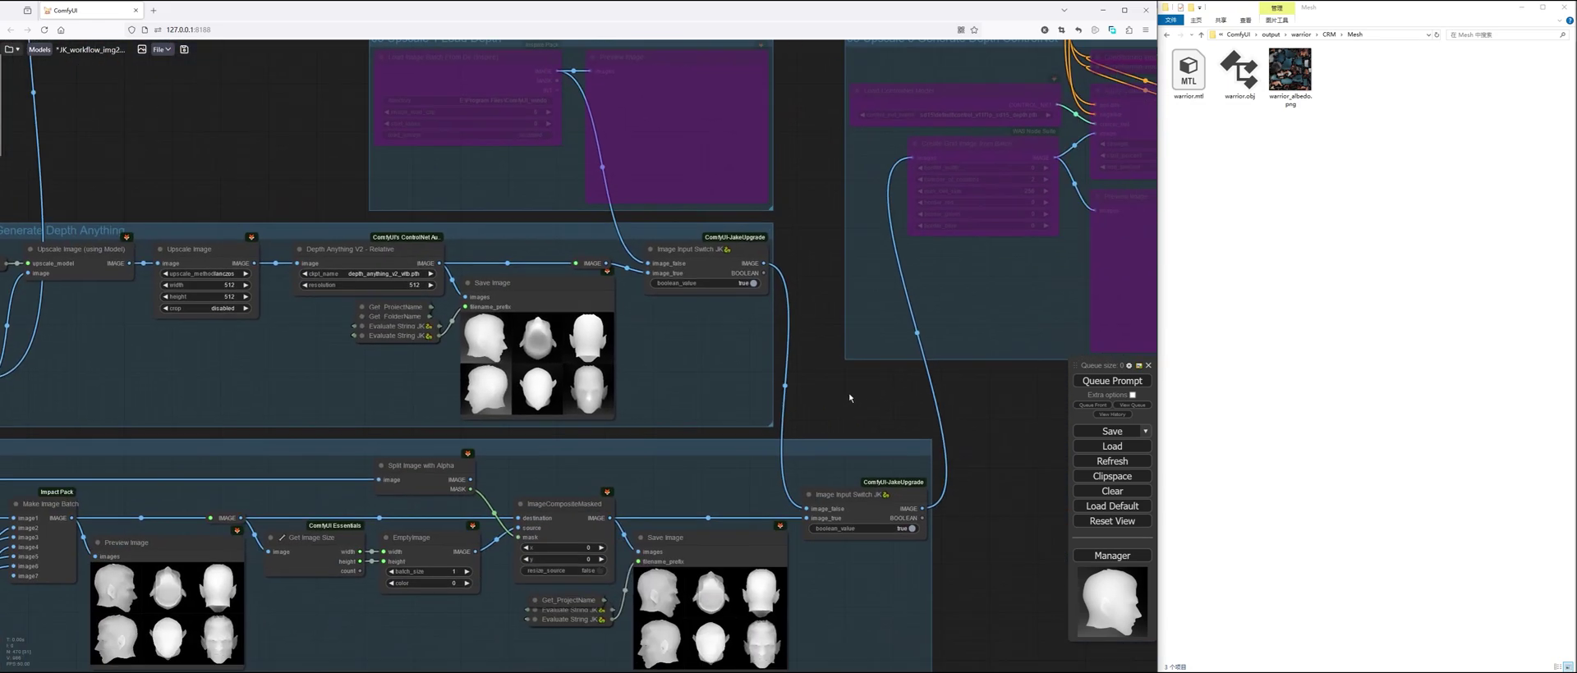
Bypass the 05 Upscale 2 Generate CRM Depth from CCM group and select the folder path of the CRM Depth output.
{"action": "left_click", "coordinate": [902, 443]}
{"action": "left_click_drag", "start_coordinate": [825, 367], "coordinate": [828, 446]}
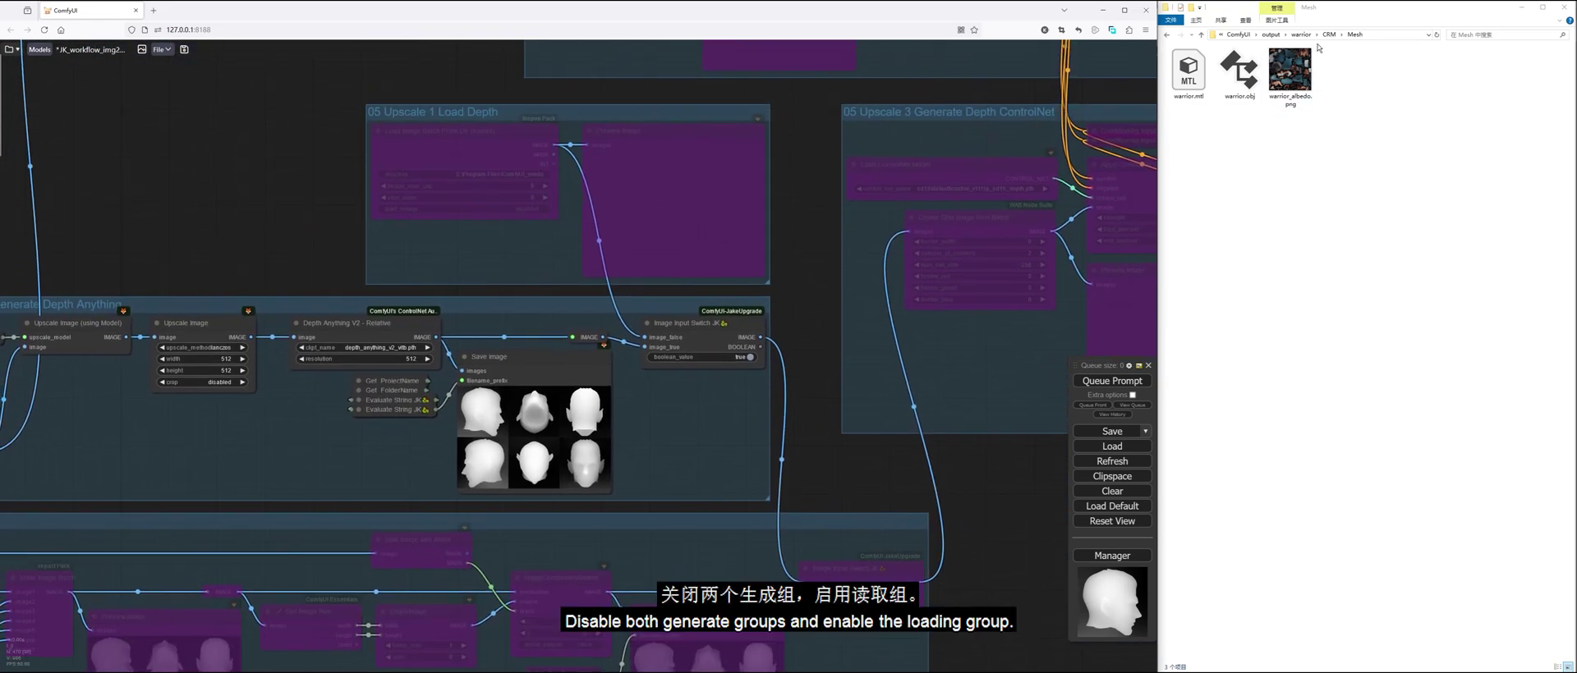
{"action": "left_click", "coordinate": [1329, 34]}
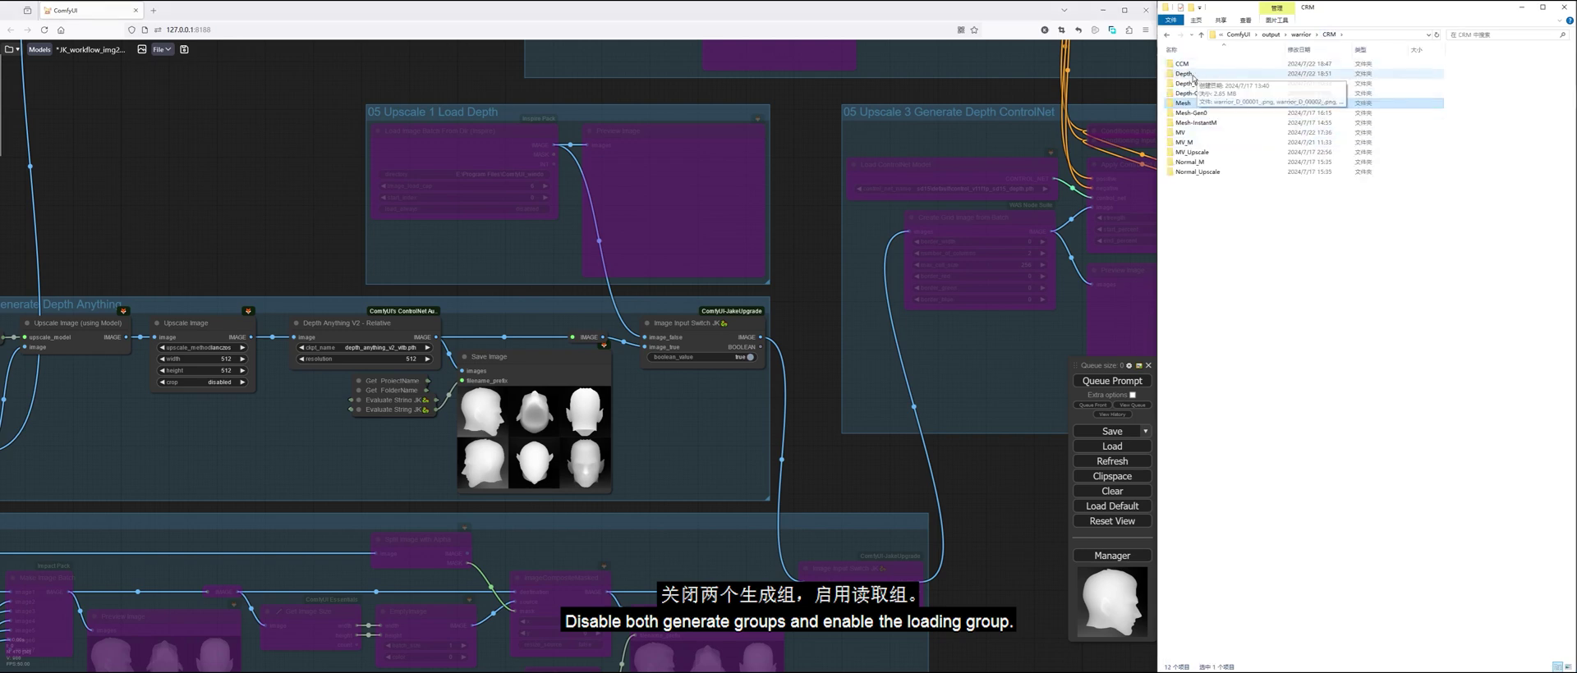
{"action": "left_click", "coordinate": [1192, 75]}
{"action": "double_click", "coordinate": [1192, 76]}
{"action": "left_click", "coordinate": [1392, 35]}
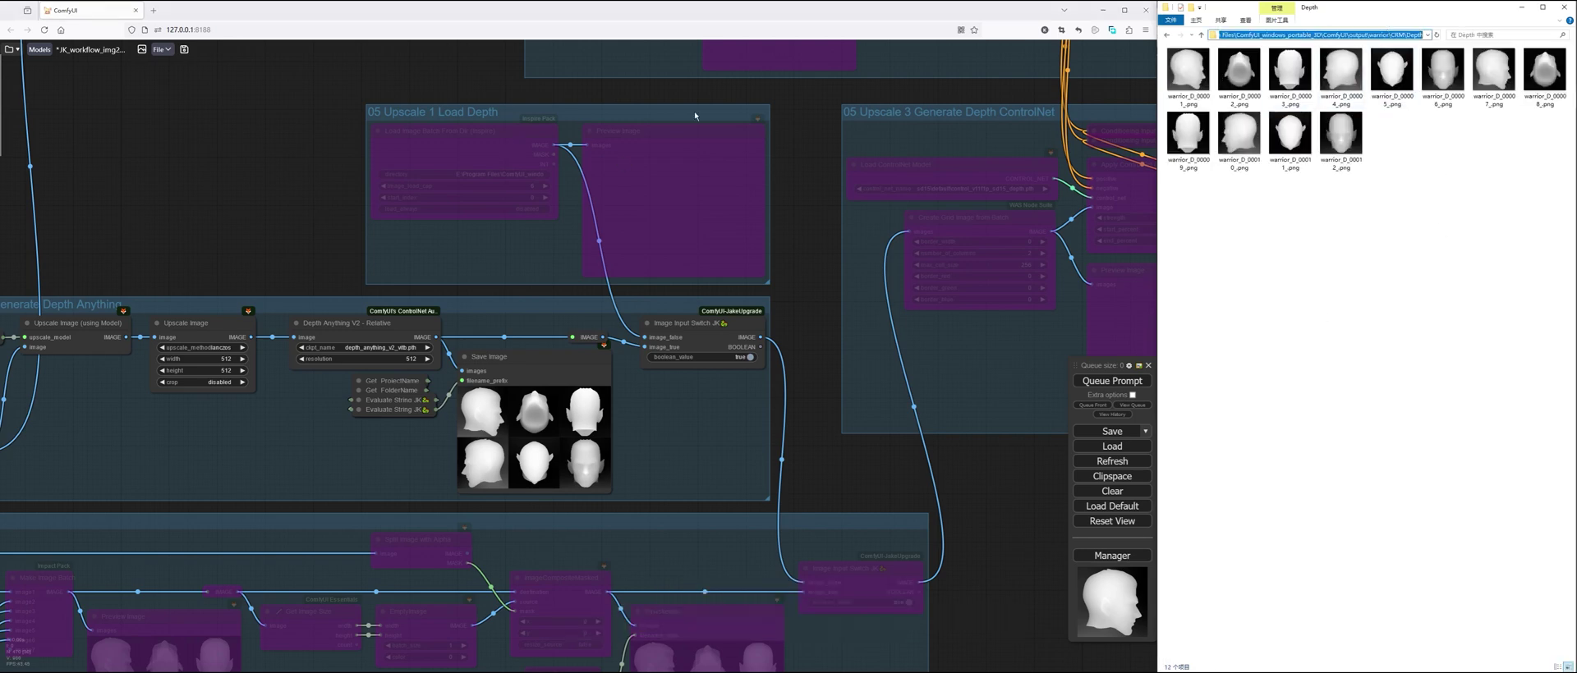
Enable the 05 Upscale 1 Load Depth group and set its directory to E:\Program Files\ComfyUI_windows_portable_3D\ComfyUI\output\warrior\CRM\Depth.
{"action": "left_click", "coordinate": [751, 113]}
{"action": "left_click", "coordinate": [499, 175]}
{"action": "type", "text": "E:\\Program Files\\ComfyUI_windows_portable_3D\\ComfyUI\\output\\warrior\\CRM\\Depth"}
{"action": "left_click", "coordinate": [634, 177]}
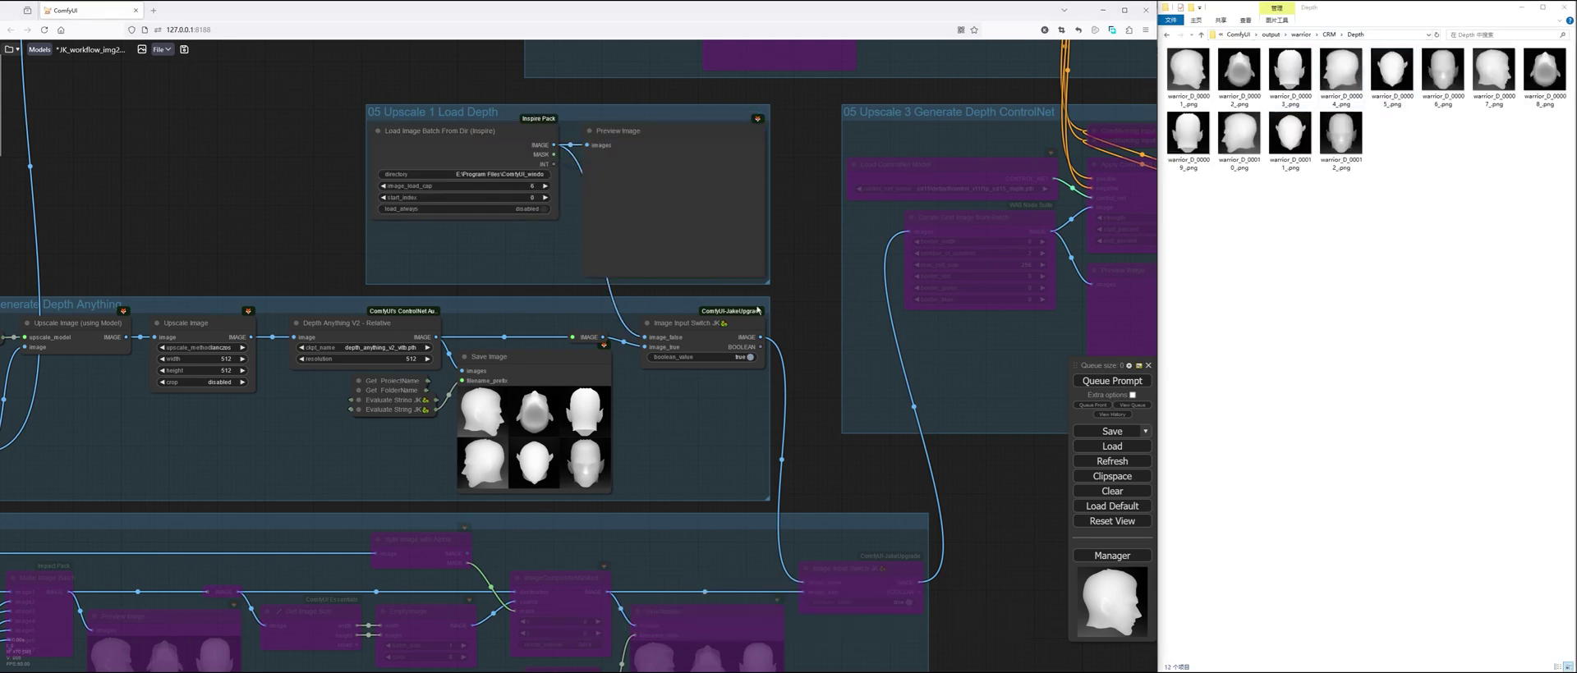
Bypass the Generate Depth Anything group and enable the 05 Upscale 3 Generate Depth ControlNet and 05 Upscale 4 Generate MVs Upscale groups.
{"action": "left_click", "coordinate": [750, 306]}
{"action": "left_click_drag", "start_coordinate": [820, 232], "coordinate": [135, 537]}
{"action": "left_click", "coordinate": [499, 416]}
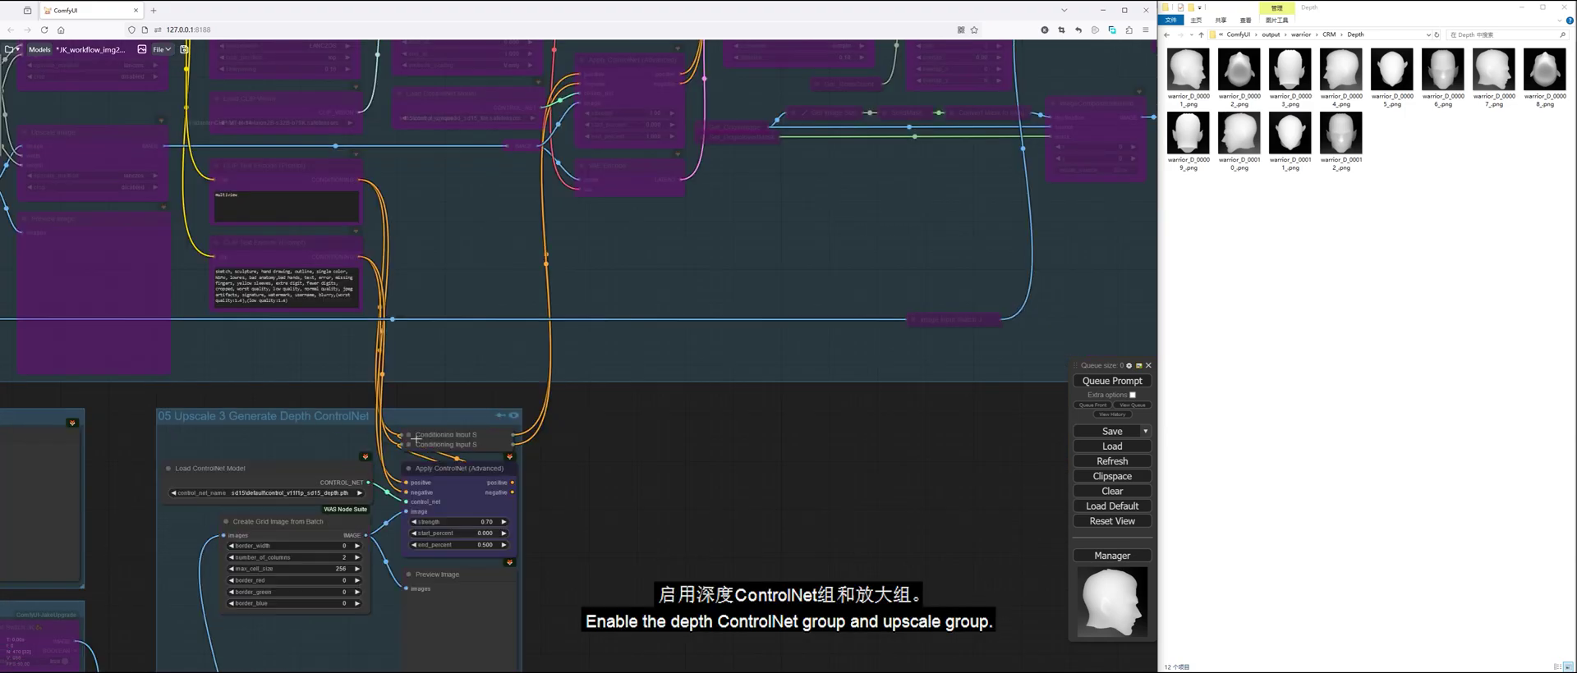
{"action": "scroll", "coordinate": [661, 489], "scroll_direction": "down", "scroll_amount": 7}
{"action": "left_click_drag", "start_coordinate": [788, 493], "coordinate": [398, 556]}
{"action": "scroll", "coordinate": [862, 296], "scroll_direction": "up", "scroll_amount": 5}
{"action": "left_click", "coordinate": [843, 218]}
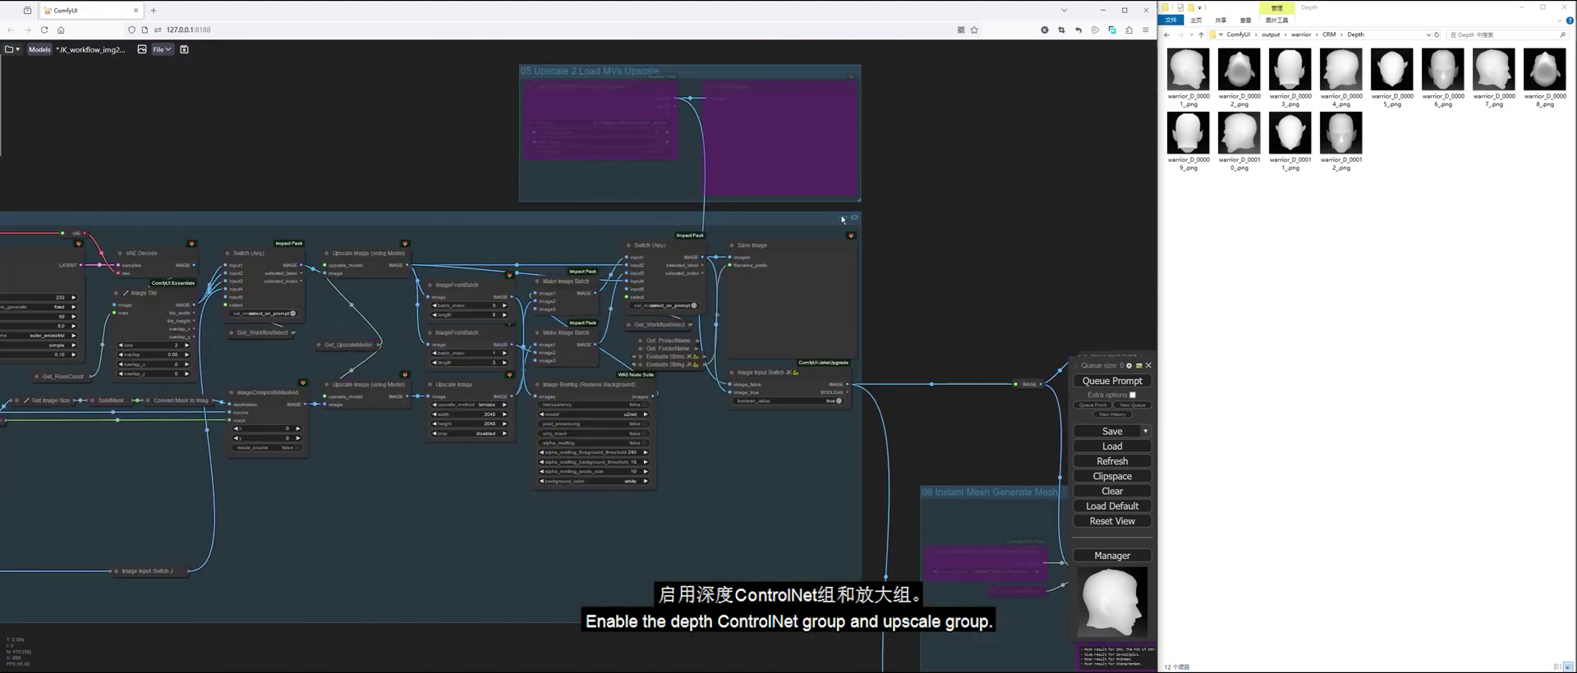
Examine the grid assembly, IPAdapter and prompt nodes at the start of the 05 Upscale 4 Generate MVs Upscale group.
{"action": "scroll", "coordinate": [294, 181], "scroll_direction": "down", "scroll_amount": 3}
{"action": "left_click_drag", "start_coordinate": [291, 182], "coordinate": [777, 178]}
{"action": "left_click_drag", "start_coordinate": [332, 142], "coordinate": [510, 148]}
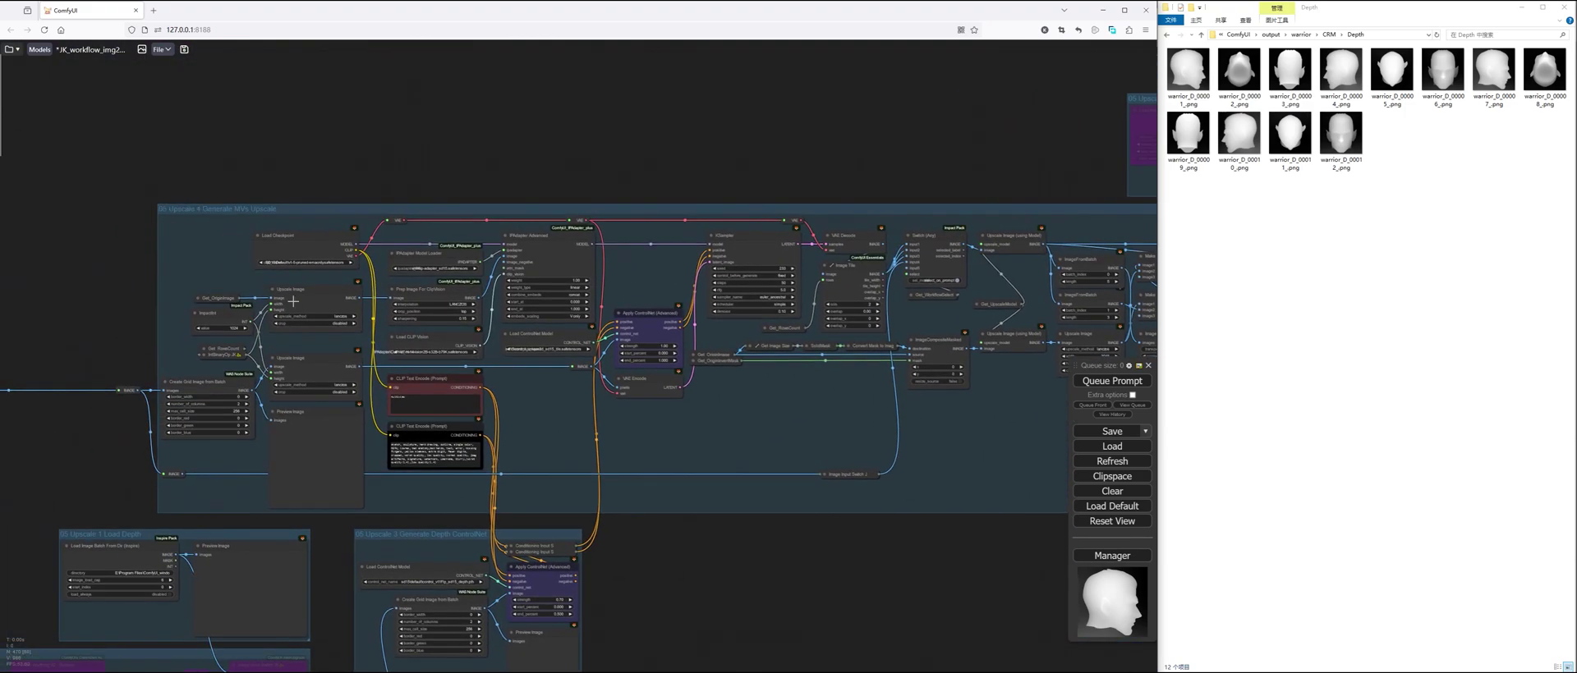
{"action": "scroll", "coordinate": [289, 392], "scroll_direction": "up", "scroll_amount": 4}
{"action": "scroll", "coordinate": [241, 479], "scroll_direction": "up", "scroll_amount": 1}
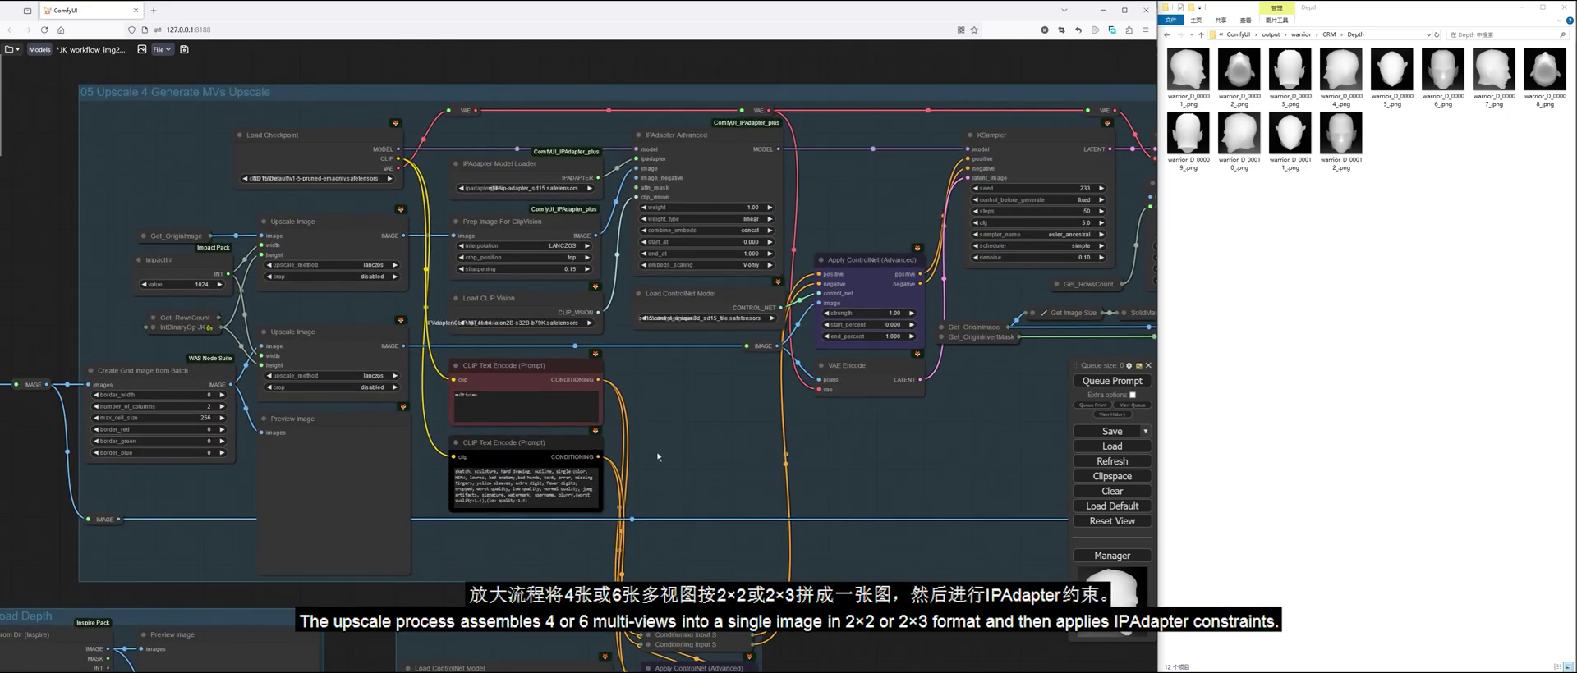
{"action": "scroll", "coordinate": [694, 459], "scroll_direction": "down", "scroll_amount": 3}
{"action": "scroll", "coordinate": [467, 359], "scroll_direction": "up", "scroll_amount": 4}
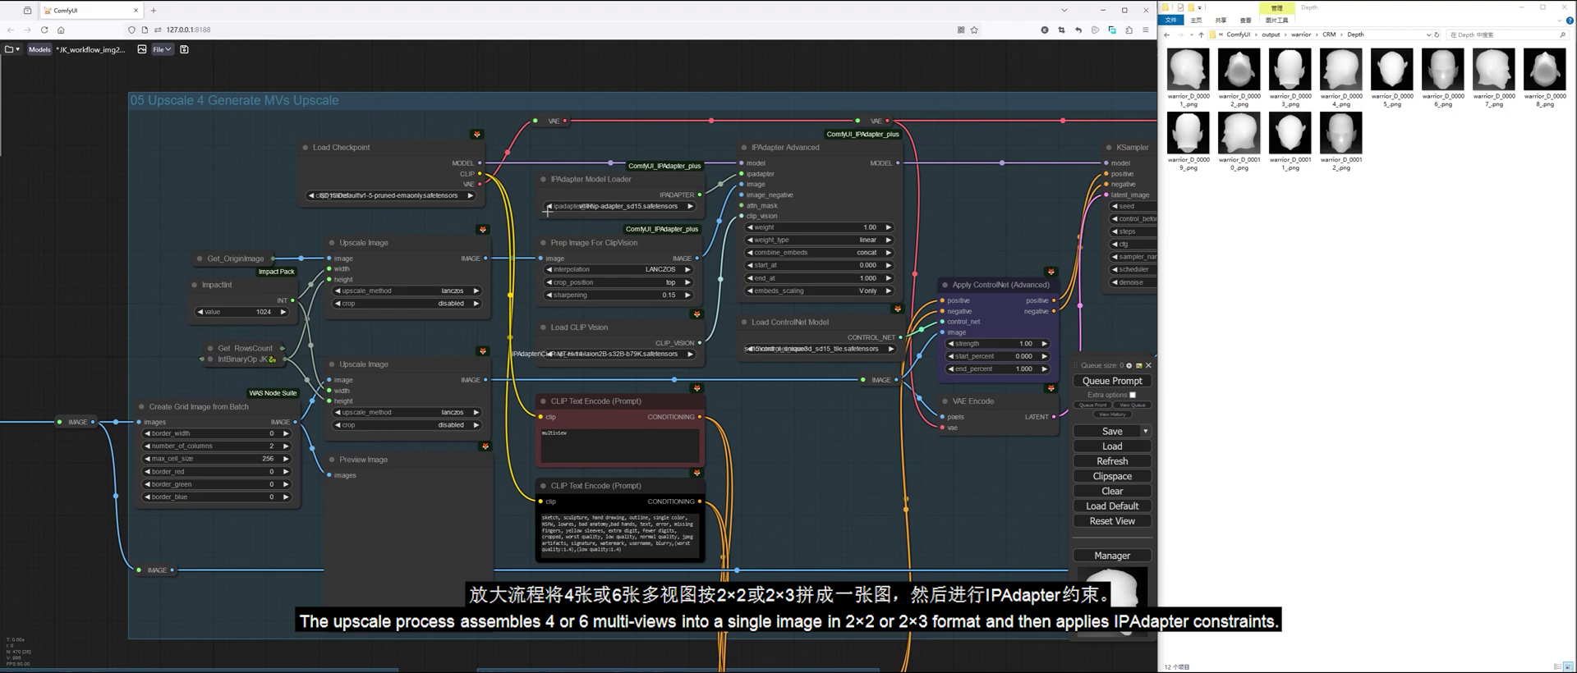
{"action": "scroll", "coordinate": [793, 469], "scroll_direction": "down", "scroll_amount": 2}
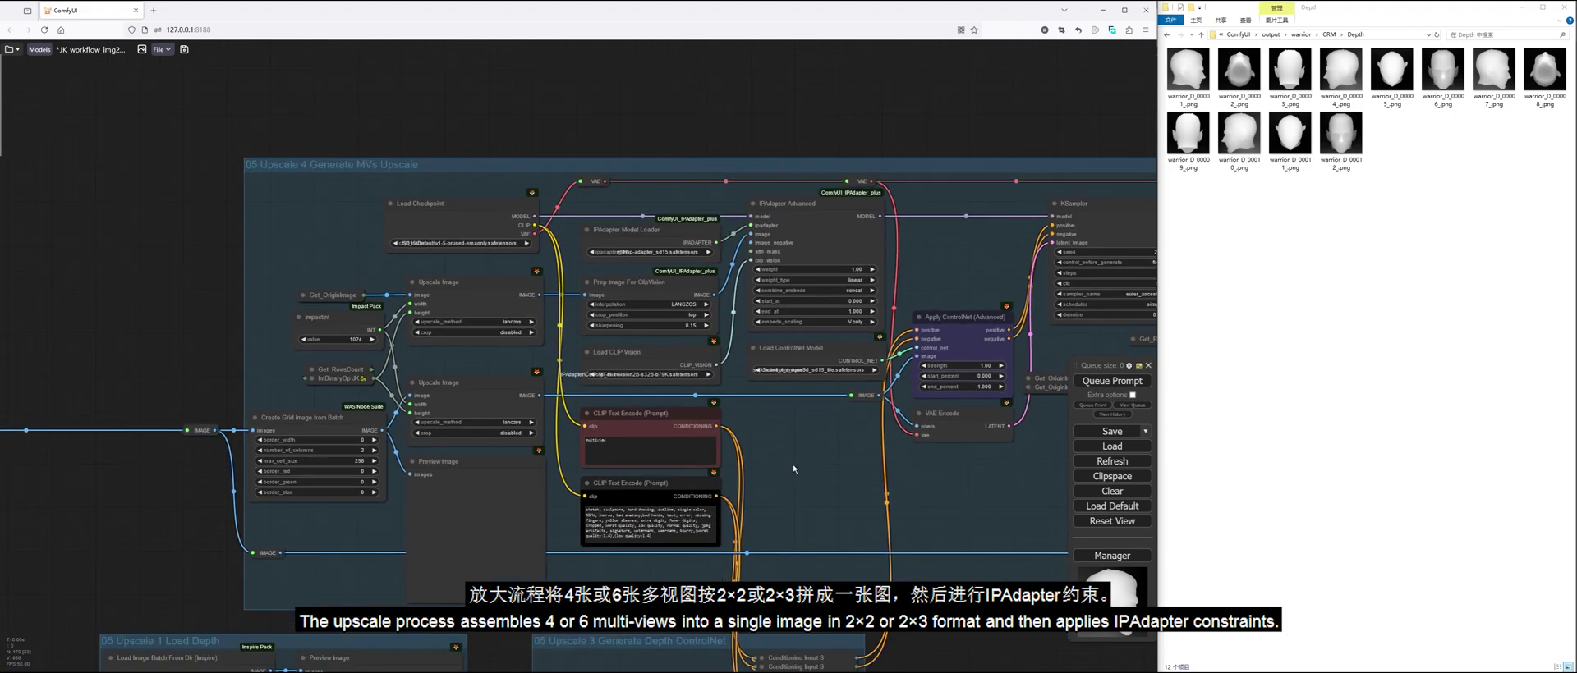
Follow the Upscale 4 chain from the KSampler through Image Tile splitting, secondary upscaling and background removal to its output.
{"action": "left_click_drag", "start_coordinate": [941, 490], "coordinate": [436, 443]}
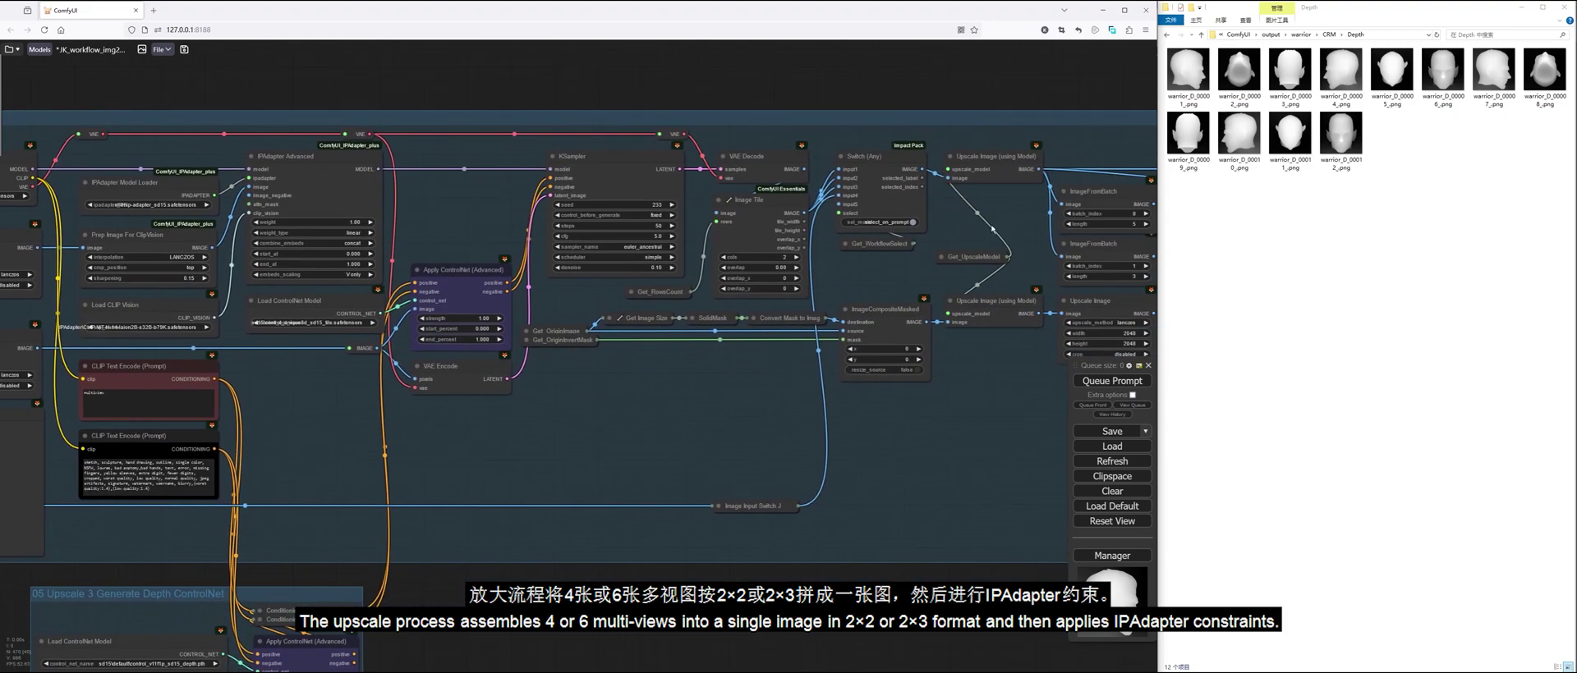
{"action": "scroll", "coordinate": [900, 239], "scroll_direction": "up", "scroll_amount": 5}
{"action": "left_click_drag", "start_coordinate": [900, 240], "coordinate": [778, 265]}
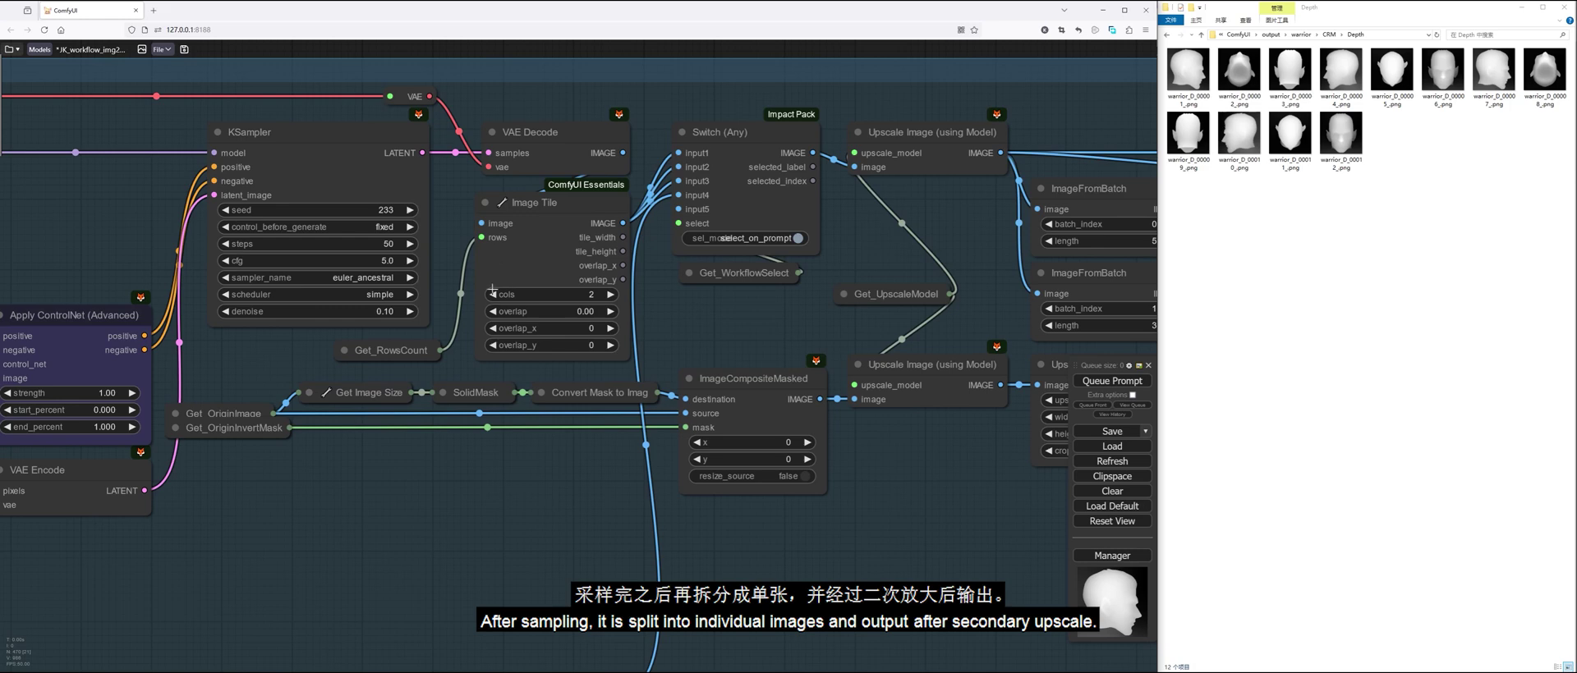
{"action": "scroll", "coordinate": [655, 336], "scroll_direction": "down", "scroll_amount": 3}
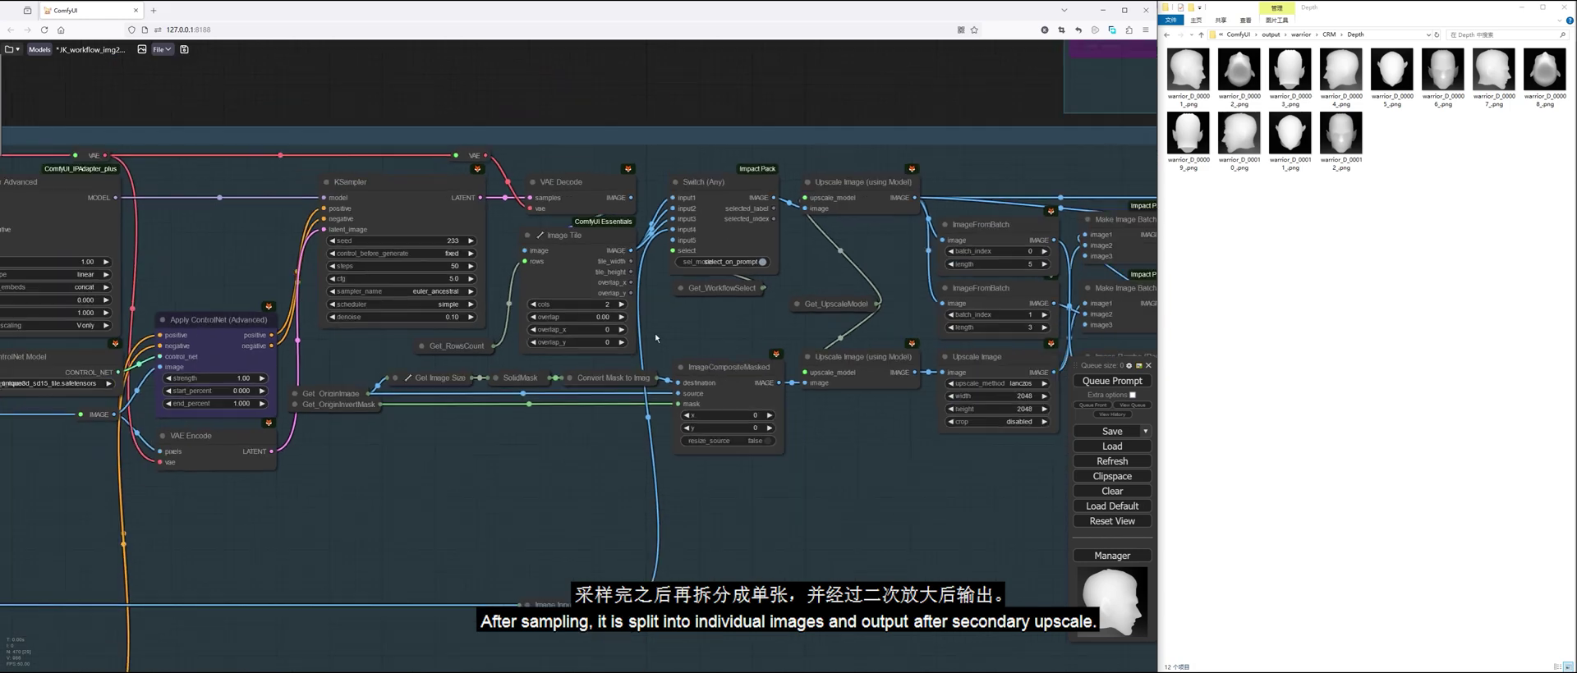
{"action": "left_click_drag", "start_coordinate": [822, 432], "coordinate": [606, 417]}
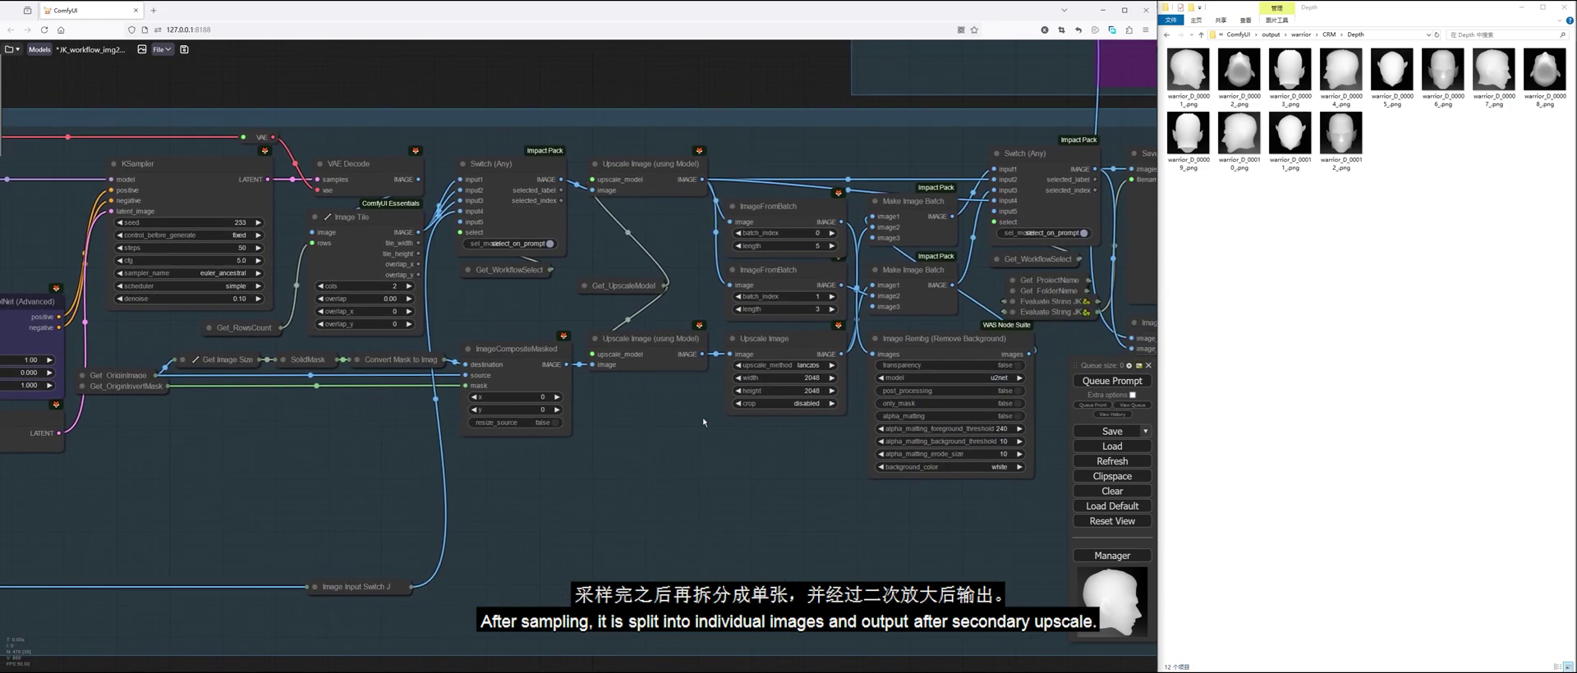
{"action": "scroll", "coordinate": [645, 389], "scroll_direction": "down", "scroll_amount": 2}
{"action": "left_click_drag", "start_coordinate": [972, 422], "coordinate": [709, 428]}
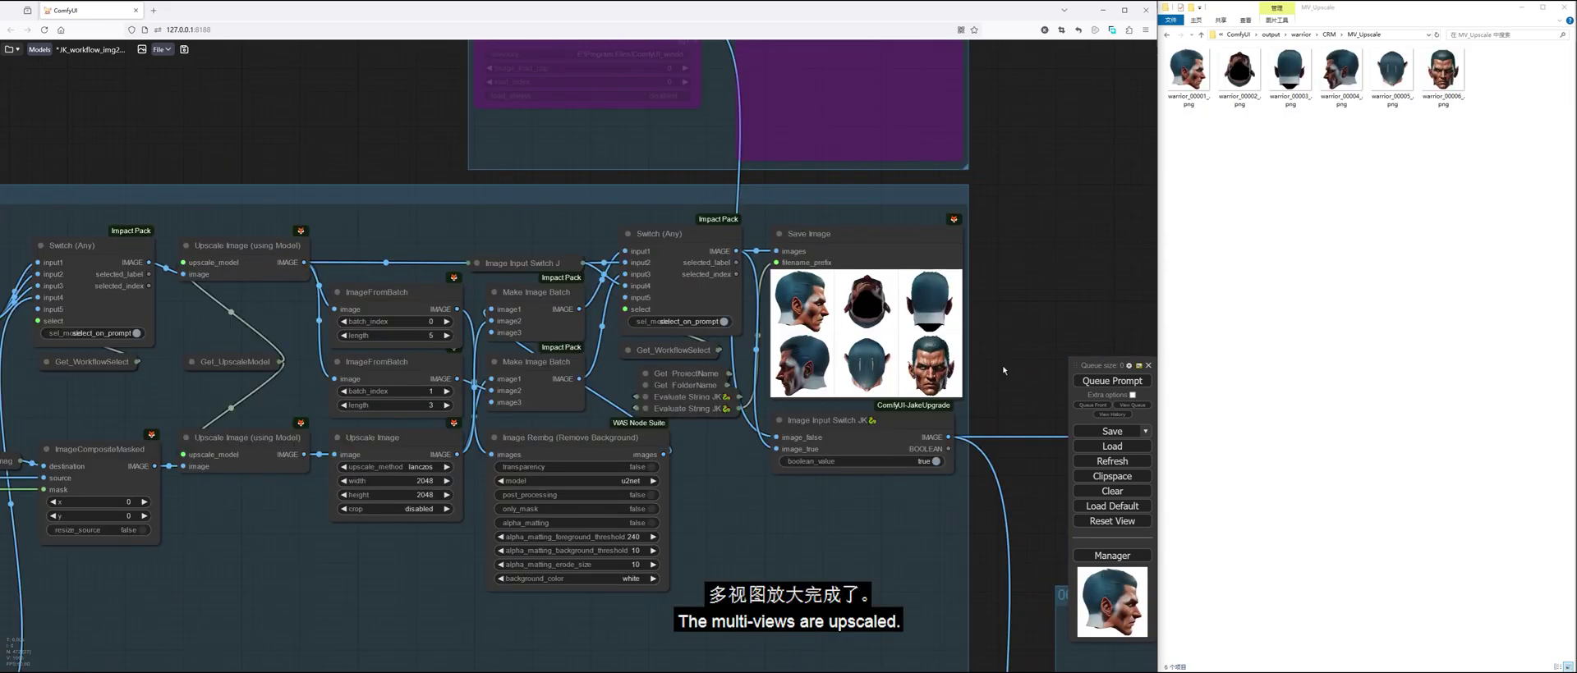
Inspect the upscaled multi-views in the Save Image node, enlarging the front view and returning to the grid.
{"action": "left_click", "coordinate": [1262, 203]}
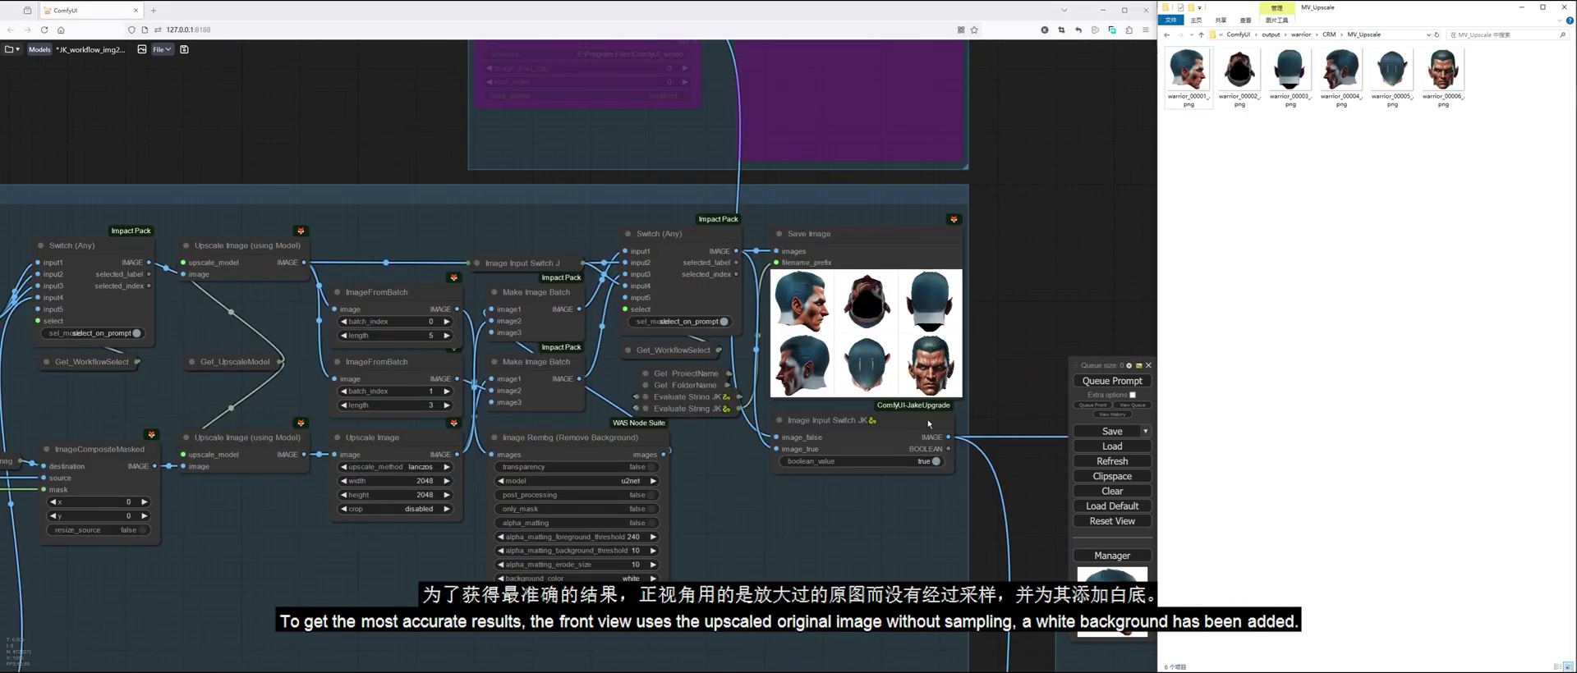
{"action": "scroll", "coordinate": [747, 548], "scroll_direction": "down", "scroll_amount": 2}
{"action": "scroll", "coordinate": [846, 476], "scroll_direction": "up", "scroll_amount": 3}
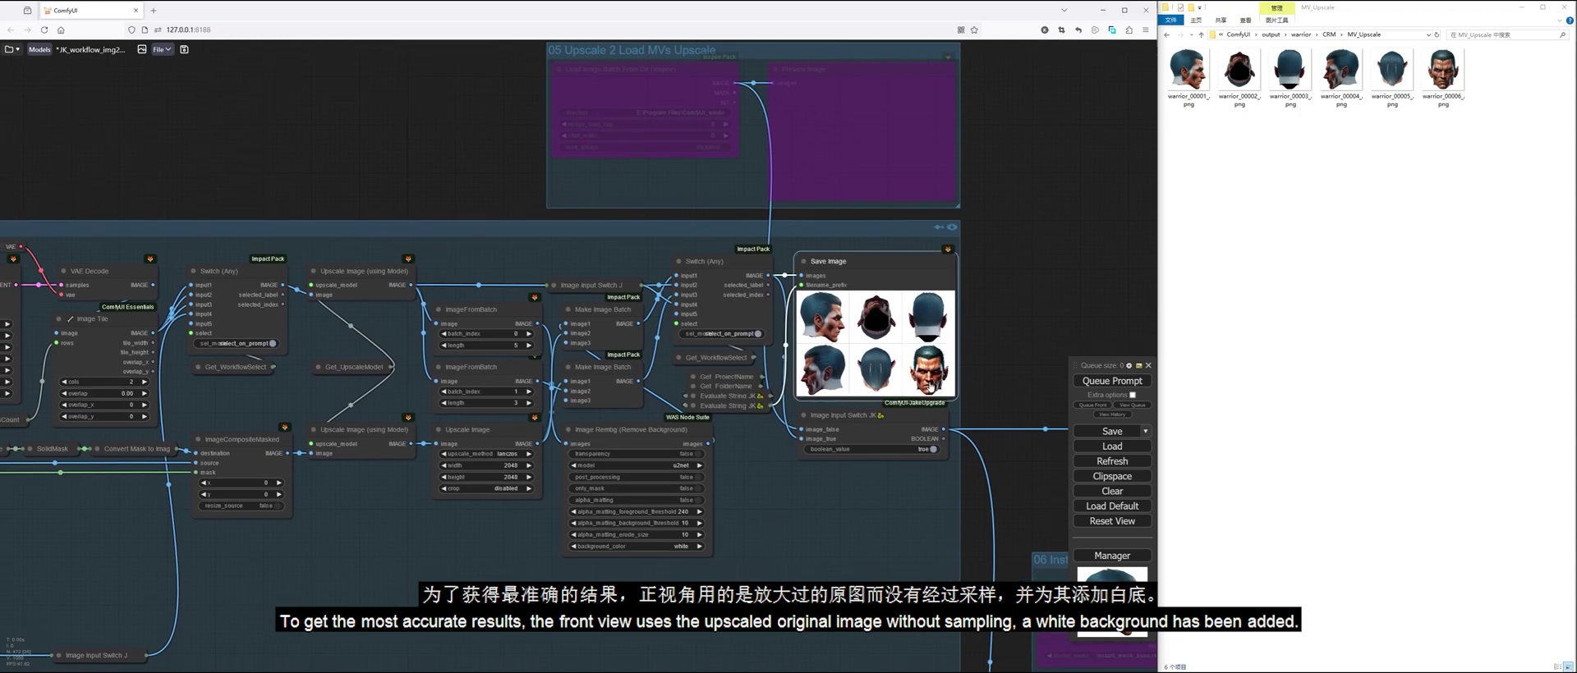
{"action": "left_click", "coordinate": [891, 374]}
{"action": "scroll", "coordinate": [980, 366], "scroll_direction": "up", "scroll_amount": 3}
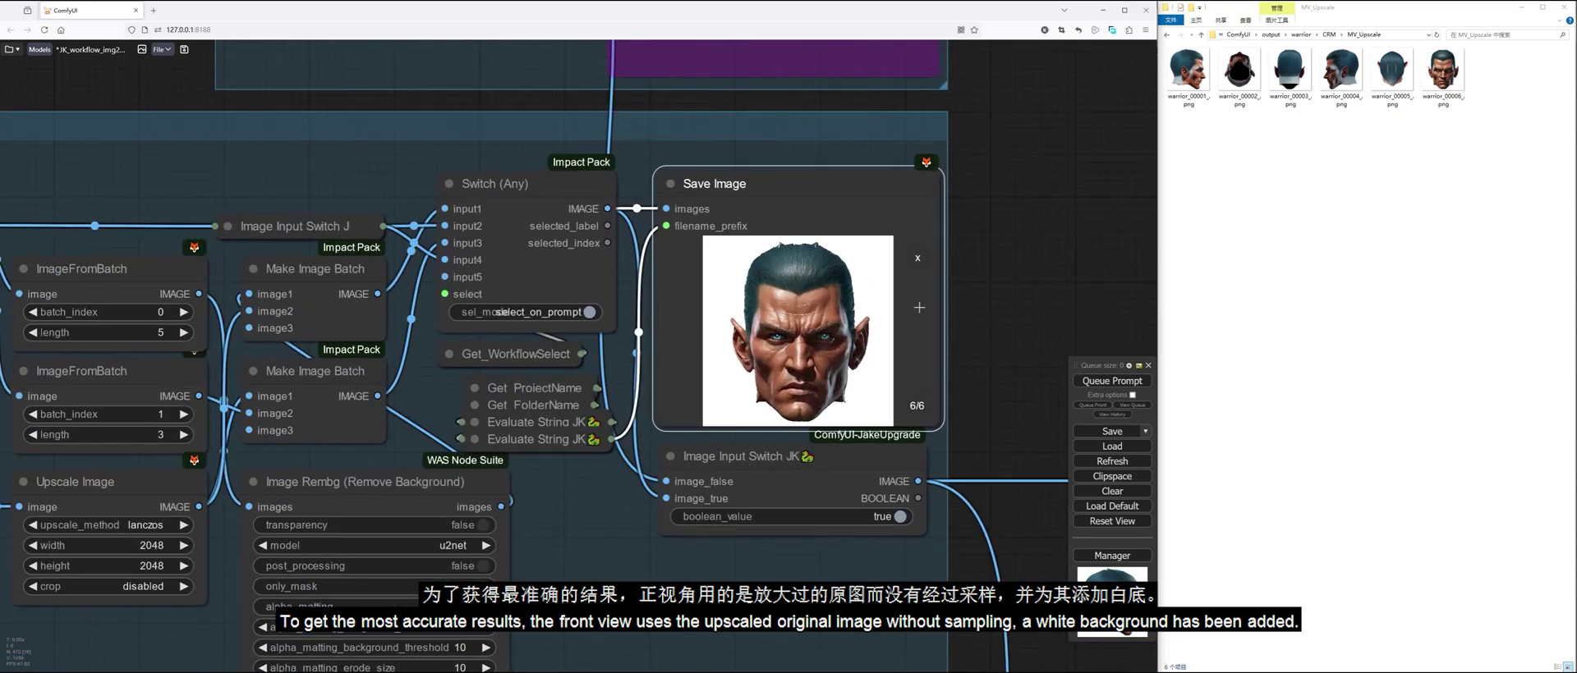
{"action": "left_click", "coordinate": [917, 258]}
{"action": "scroll", "coordinate": [1046, 323], "scroll_direction": "down", "scroll_amount": 5}
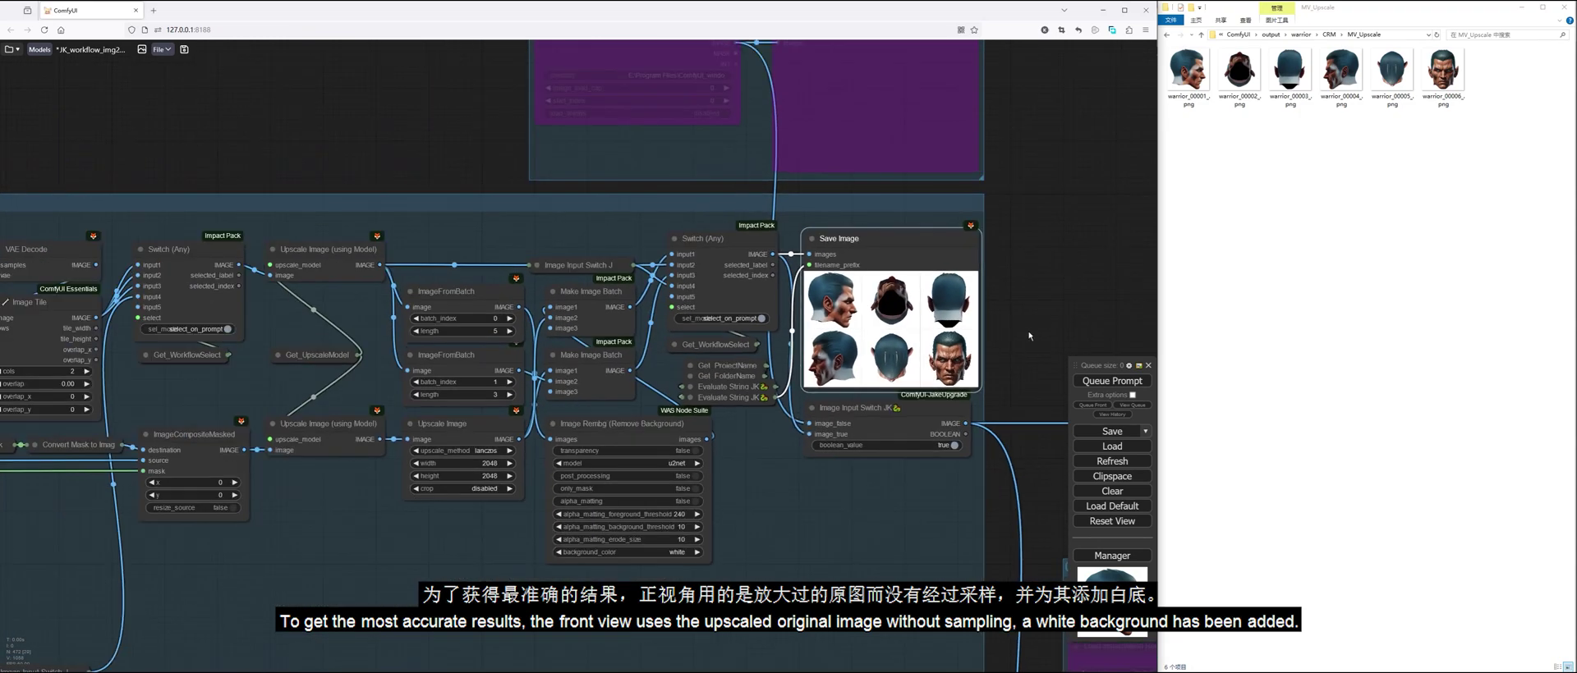
{"action": "left_click", "coordinate": [1030, 335]}
{"action": "left_click_drag", "start_coordinate": [774, 527], "coordinate": [827, 498]}
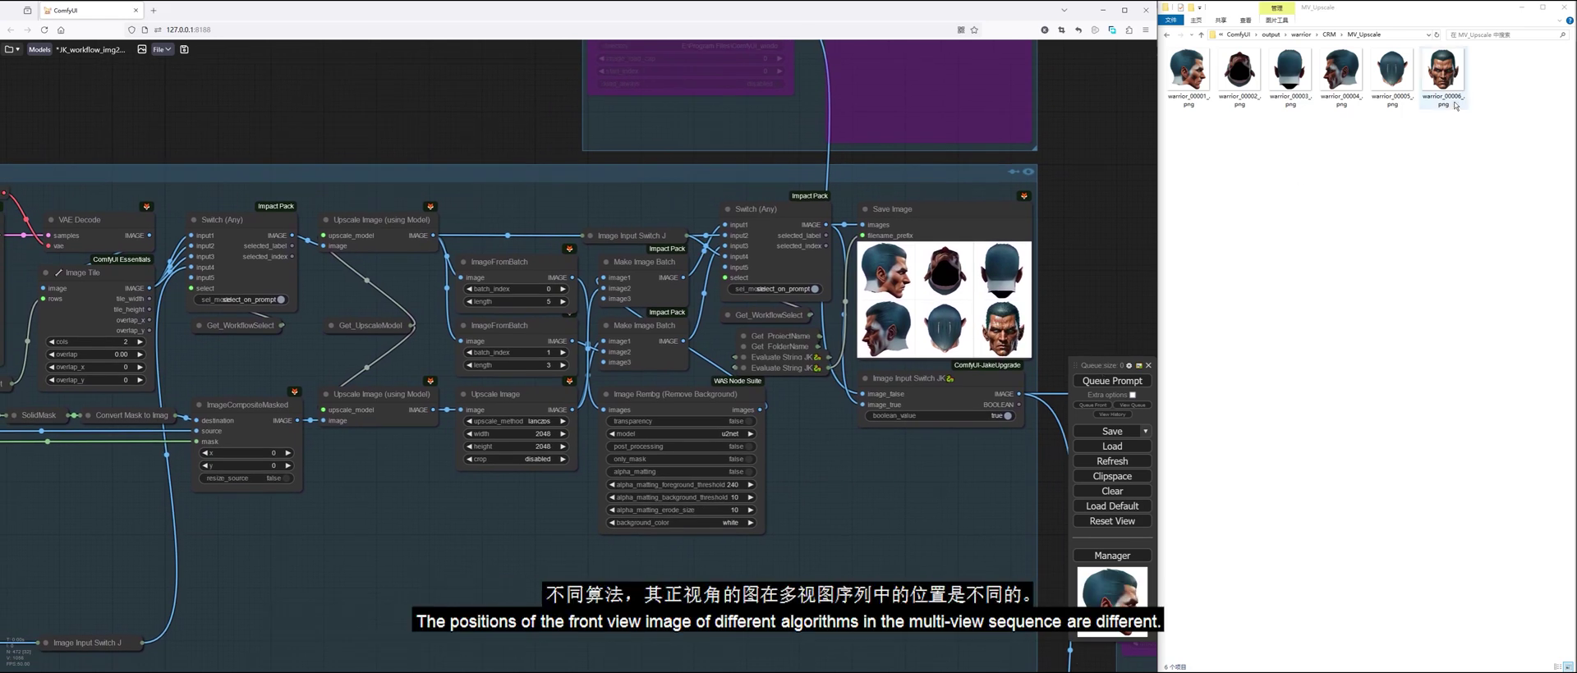
Switch to the ComfyUI 3D Pack spreadsheet in Excel and check the azimuth sequences of CRM, MVDream and CharacterGen.
{"action": "left_click", "coordinate": [1521, 8]}
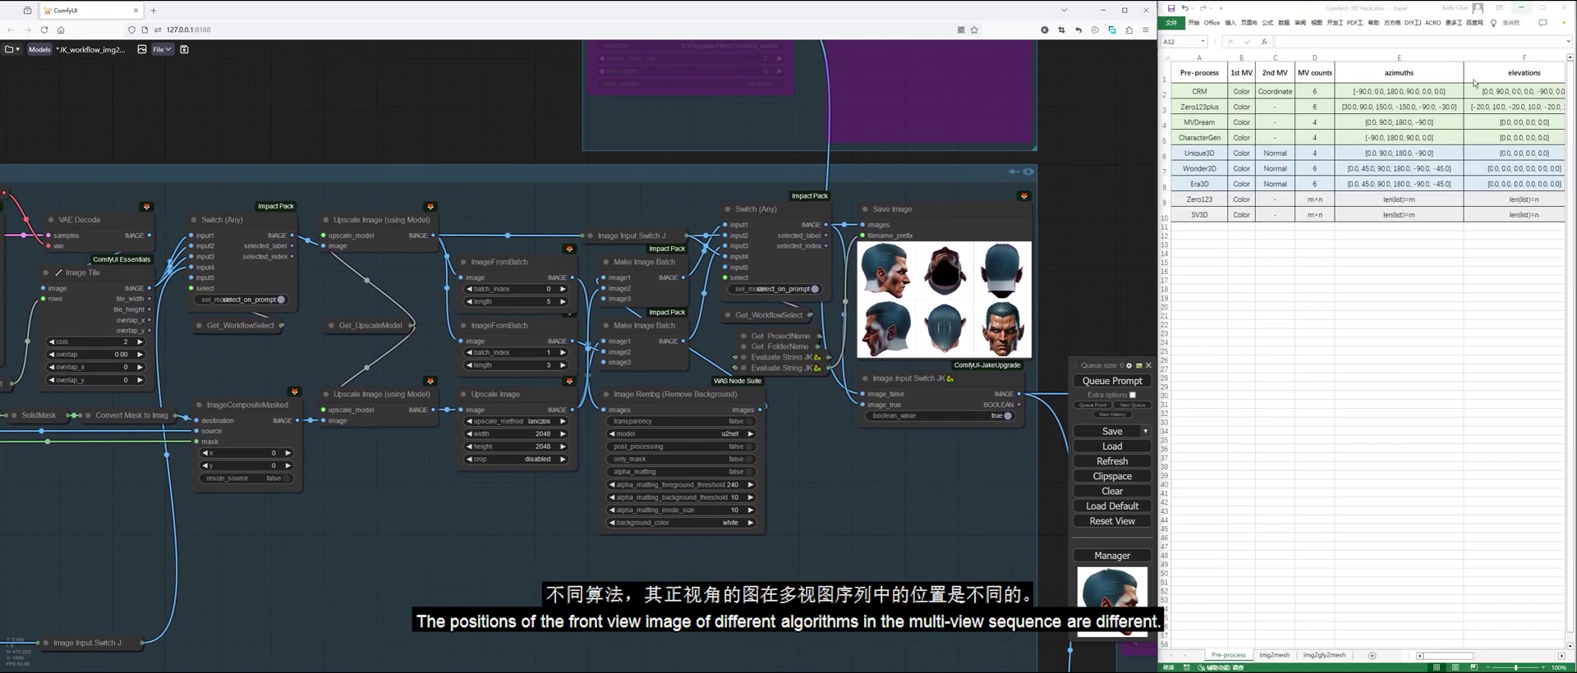
{"action": "left_click", "coordinate": [1196, 93]}
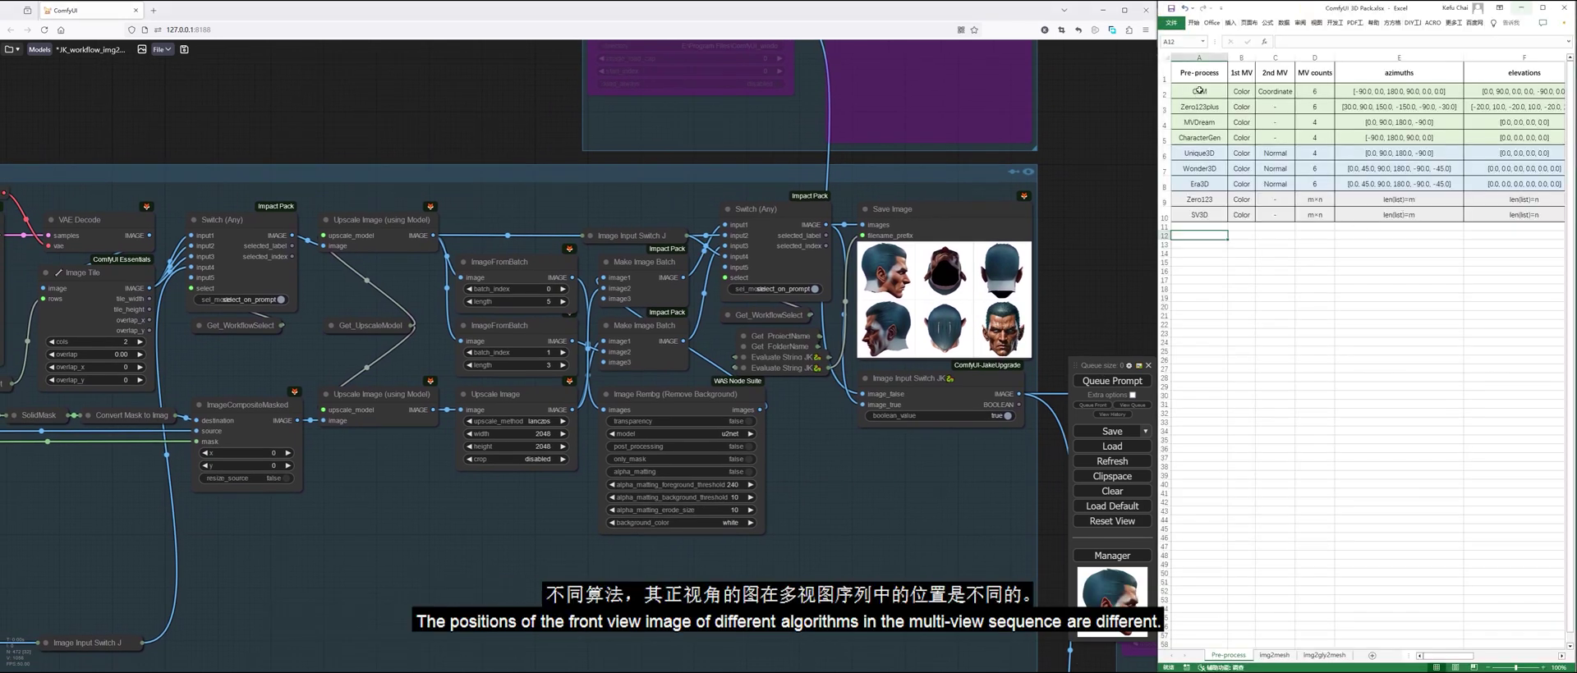
{"action": "left_click", "coordinate": [1439, 91]}
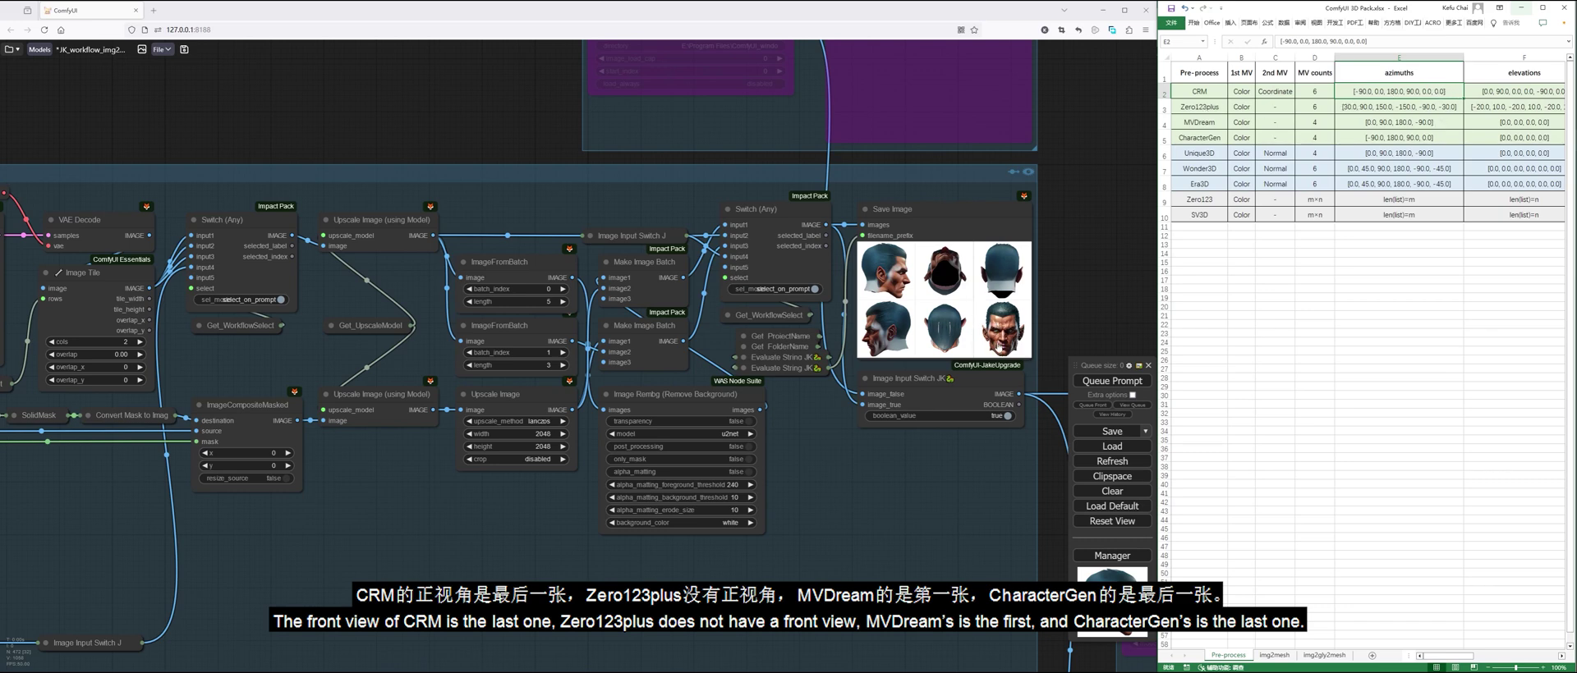
{"action": "left_click", "coordinate": [1378, 124]}
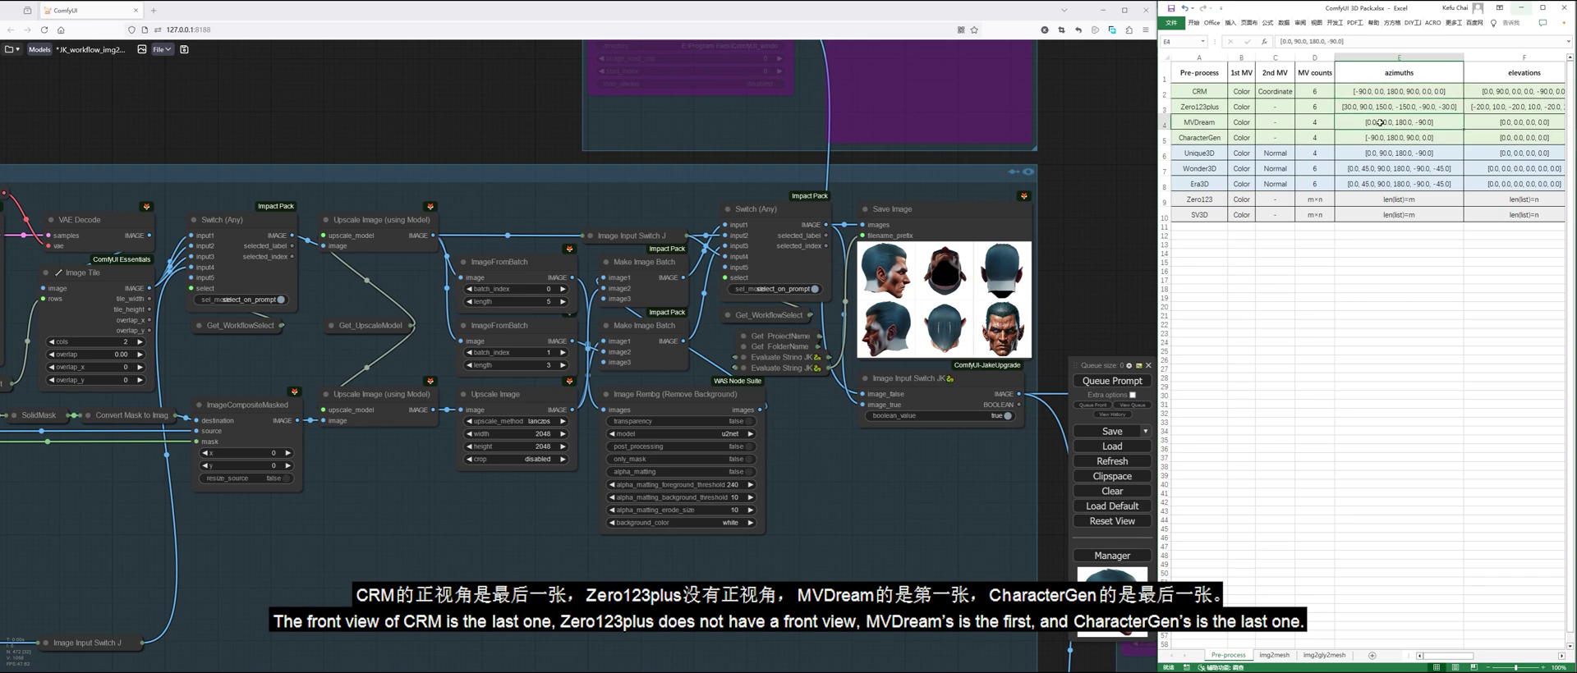
{"action": "left_click", "coordinate": [1204, 138]}
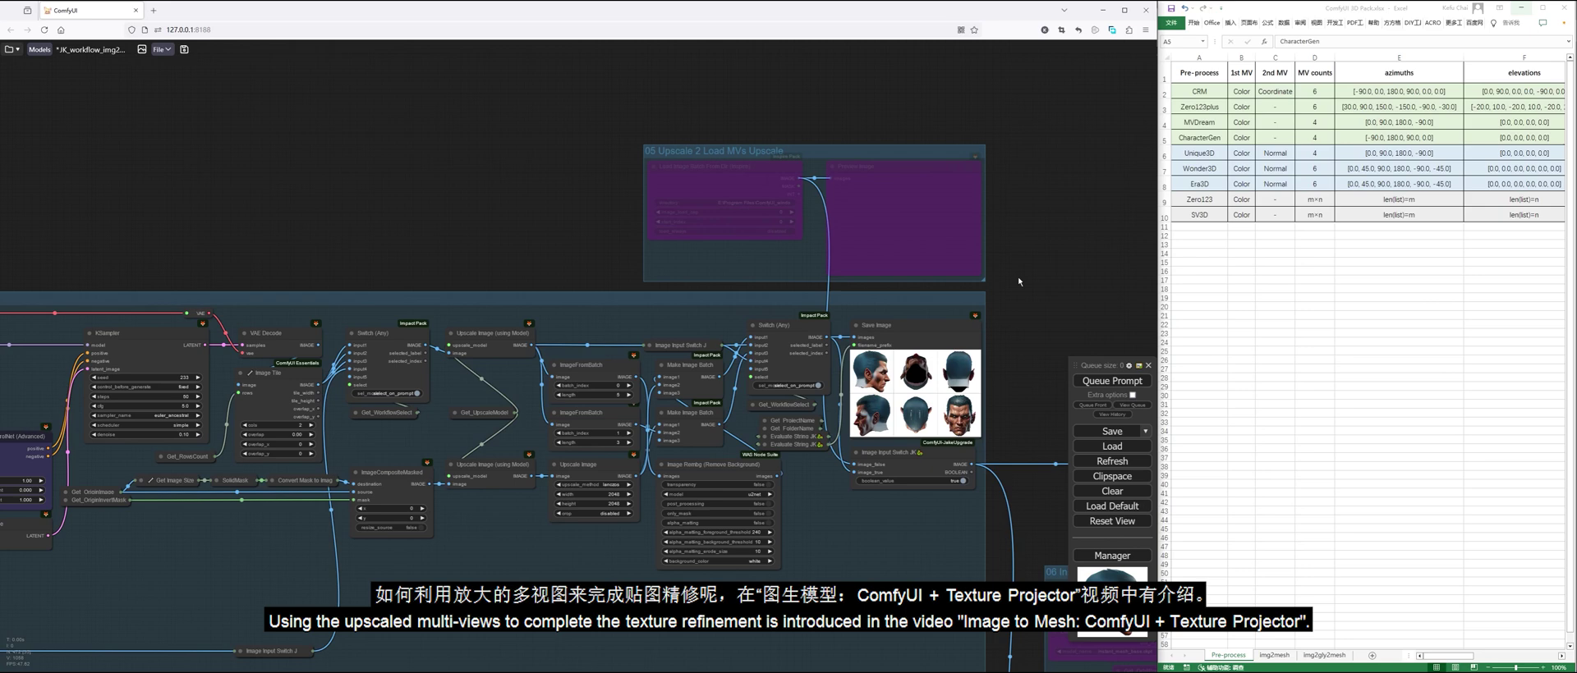
Bypass the 05 Upscale 4 Generate MVs Upscale group and enable the 05 Upscale 2 Load MVs Upscale group.
{"action": "scroll", "coordinate": [1015, 299], "scroll_direction": "down", "scroll_amount": 1}
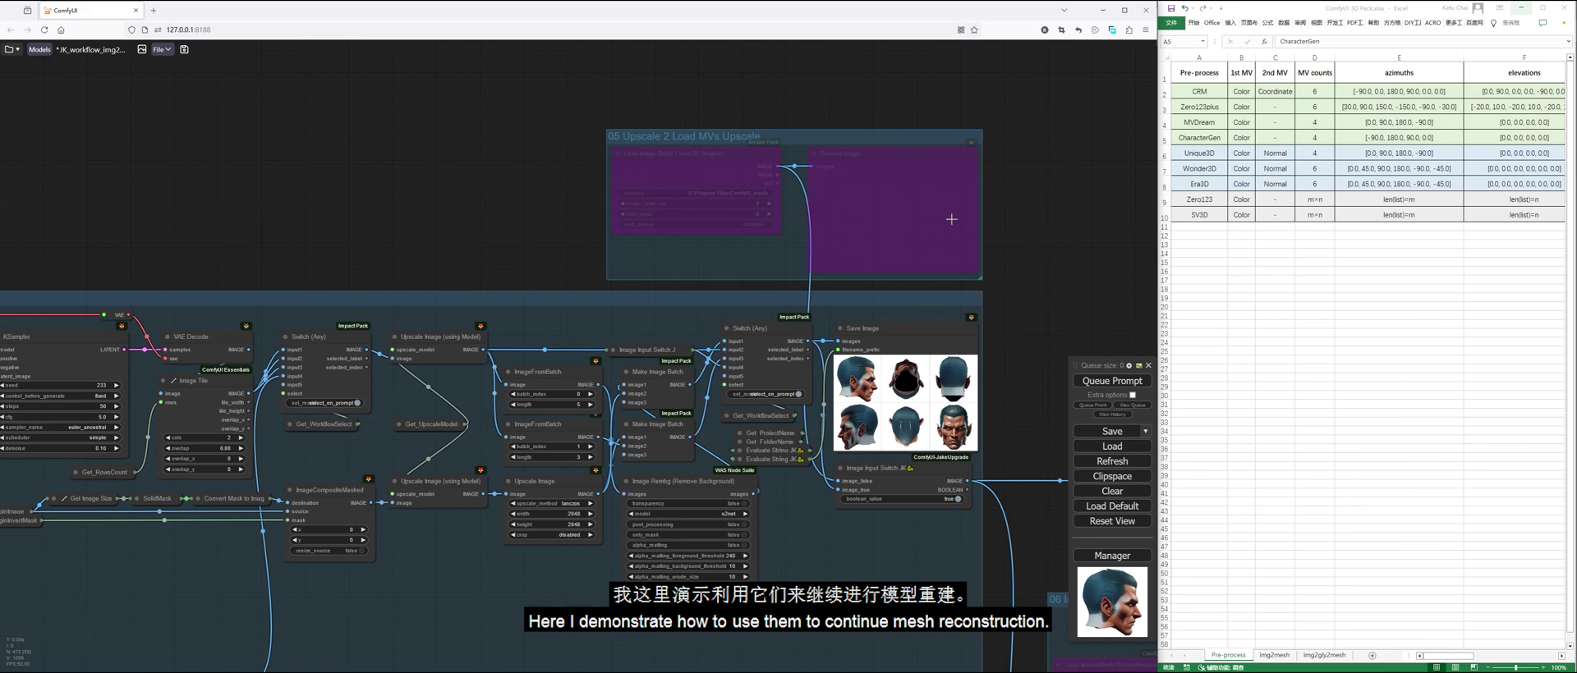
{"action": "scroll", "coordinate": [1015, 301], "scroll_direction": "down", "scroll_amount": 3}
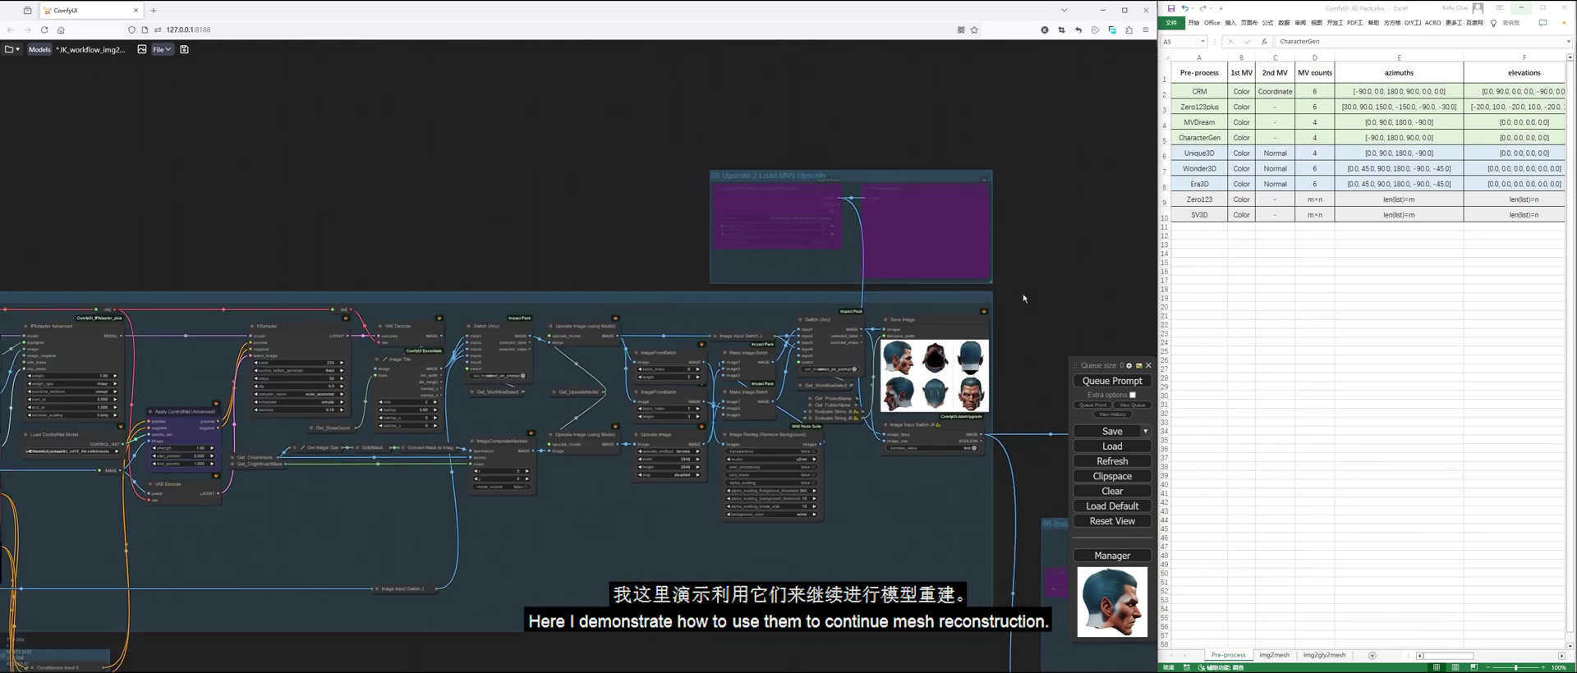
{"action": "left_click", "coordinate": [976, 297]}
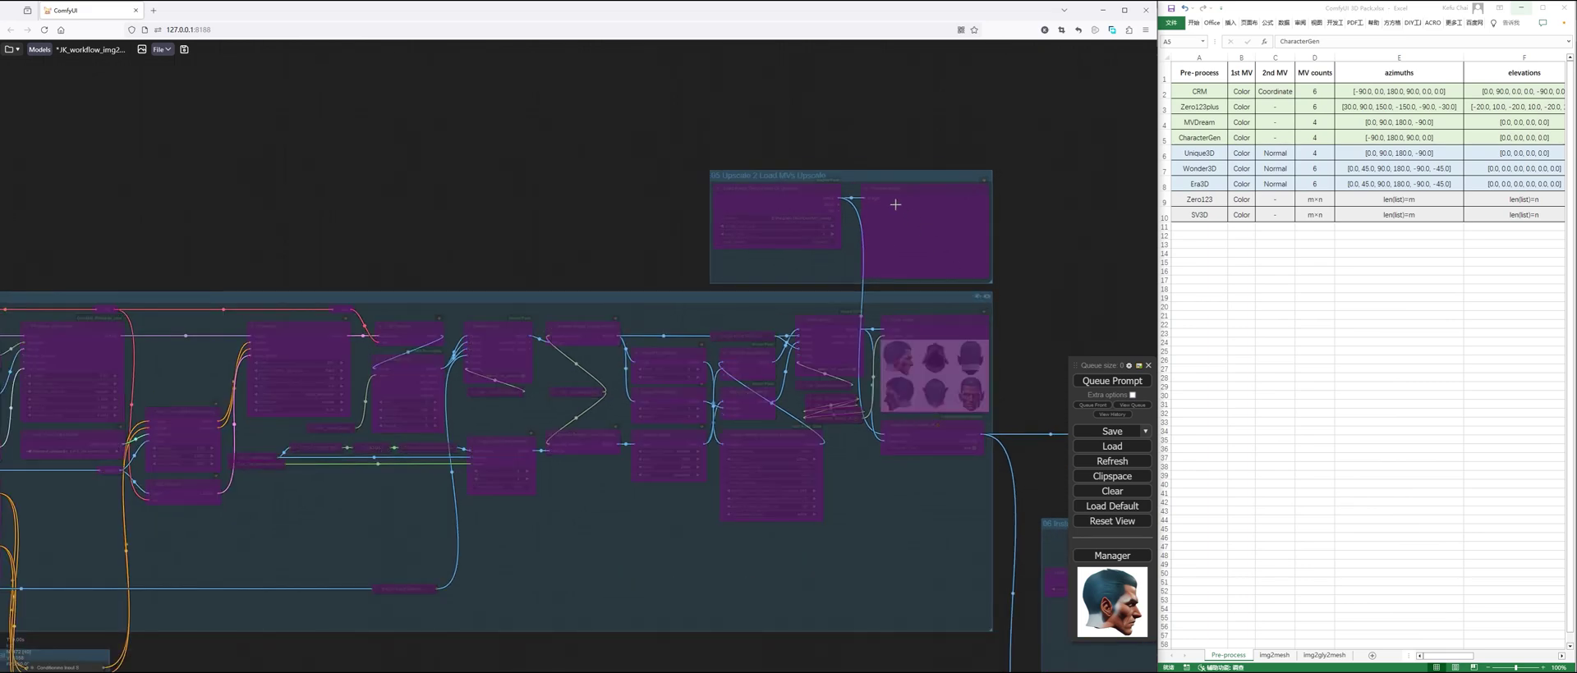
{"action": "left_click", "coordinate": [979, 179]}
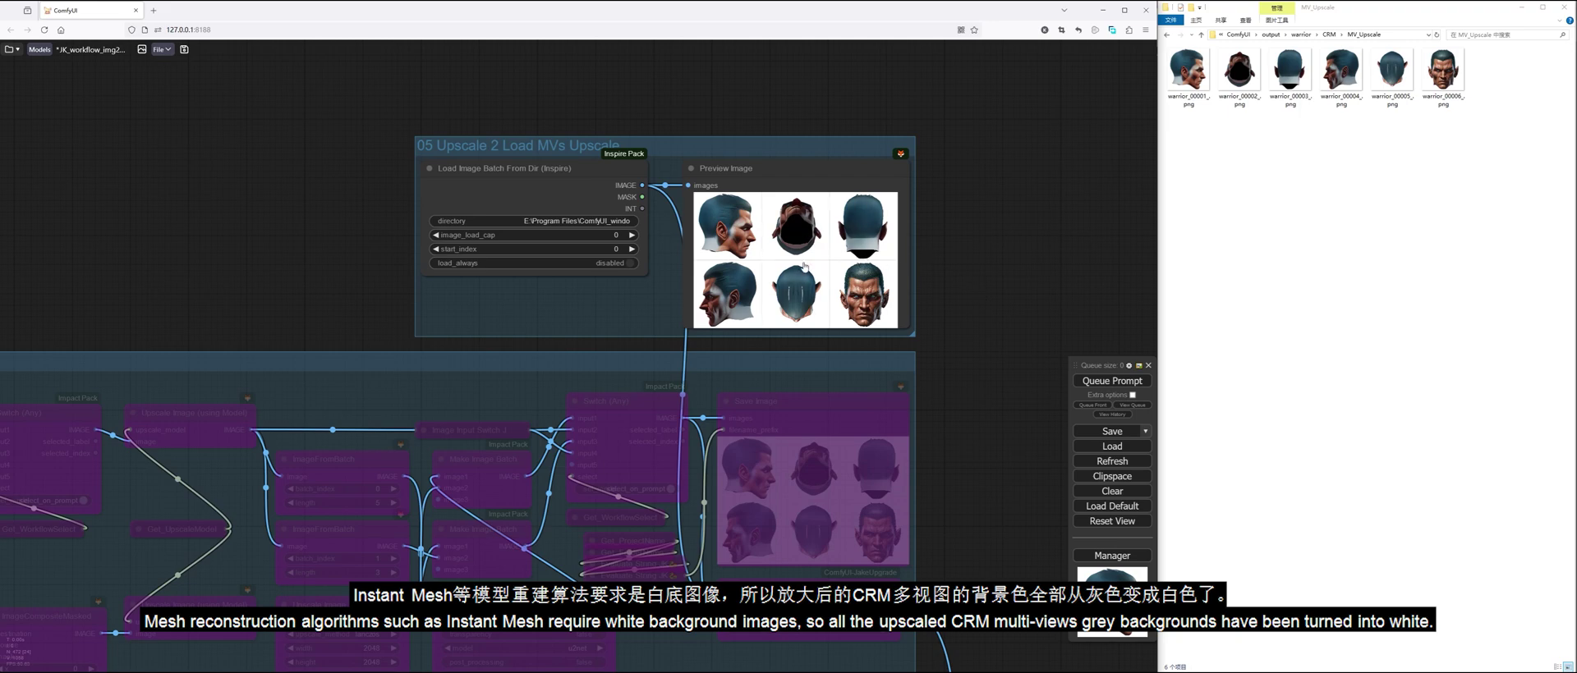
Compare the background colour of the loaded upscaled views with the original multi-views in the 01 CRM 1 Load MVs group.
{"action": "scroll", "coordinate": [953, 312], "scroll_direction": "down", "scroll_amount": 4}
{"action": "key", "text": "1"}
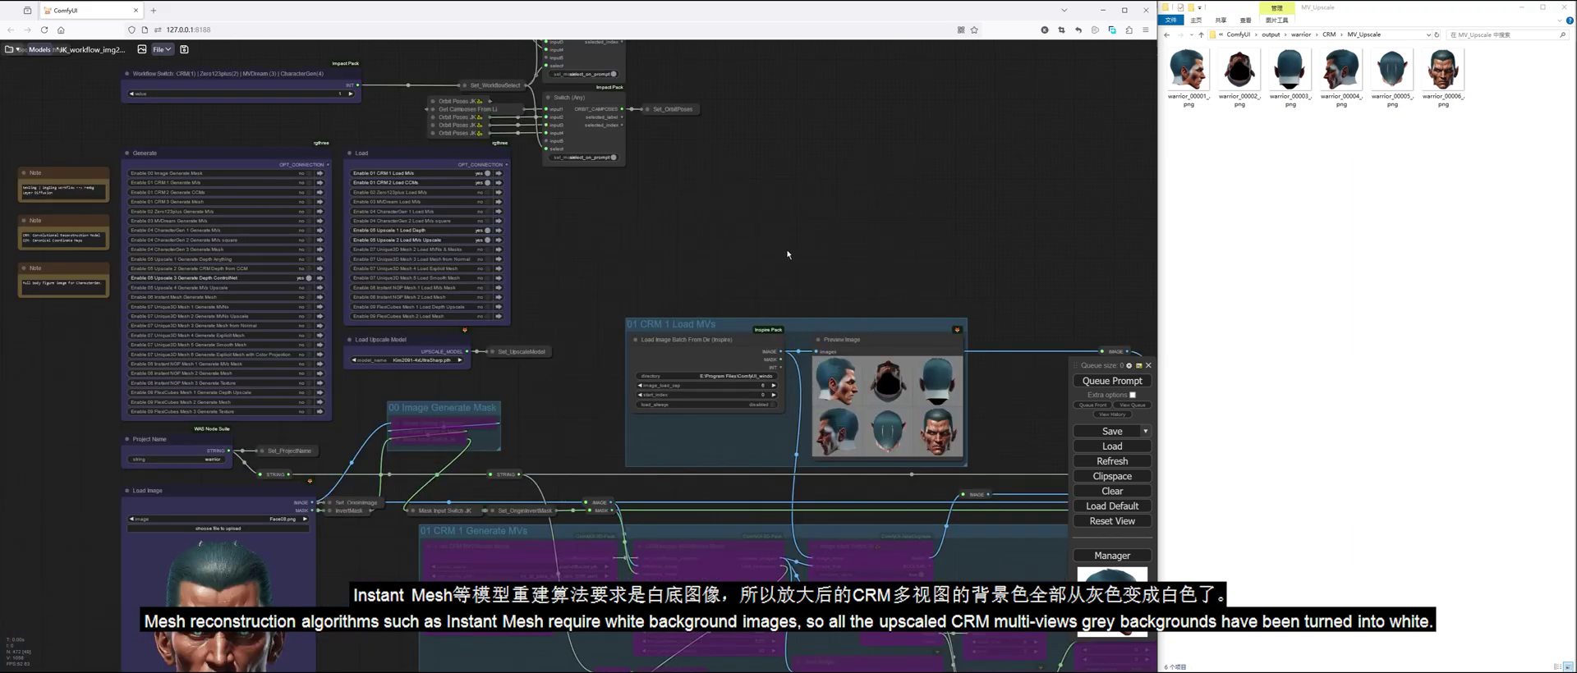
{"action": "left_click_drag", "start_coordinate": [966, 236], "coordinate": [798, 176]}
{"action": "scroll", "coordinate": [821, 321], "scroll_direction": "up", "scroll_amount": 7}
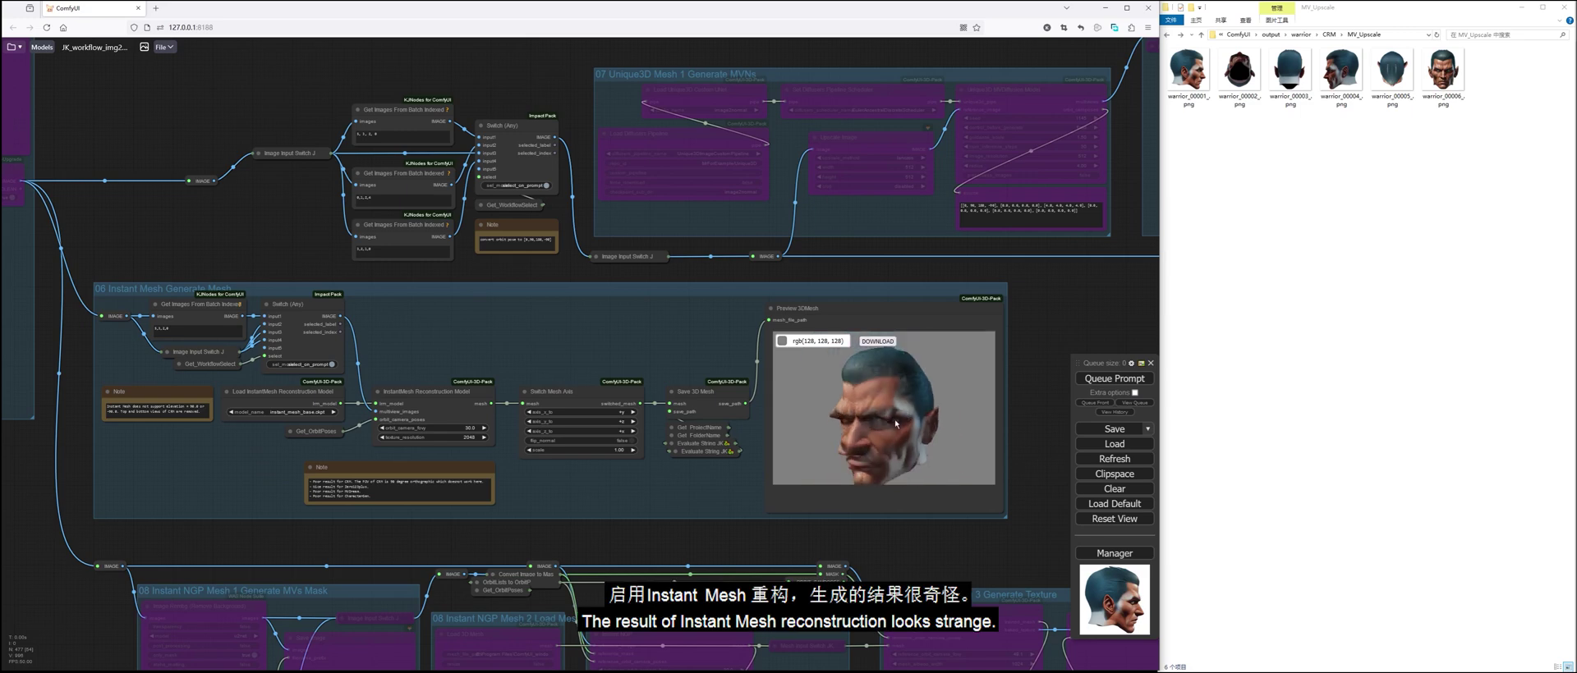
Rotate the Instant Mesh preview and examine the notes and the Get Images From Batch Indexed node in the 06 Instant Mesh group.
{"action": "left_click_drag", "start_coordinate": [926, 427], "coordinate": [896, 433]}
{"action": "scroll", "coordinate": [568, 521], "scroll_direction": "up", "scroll_amount": 3}
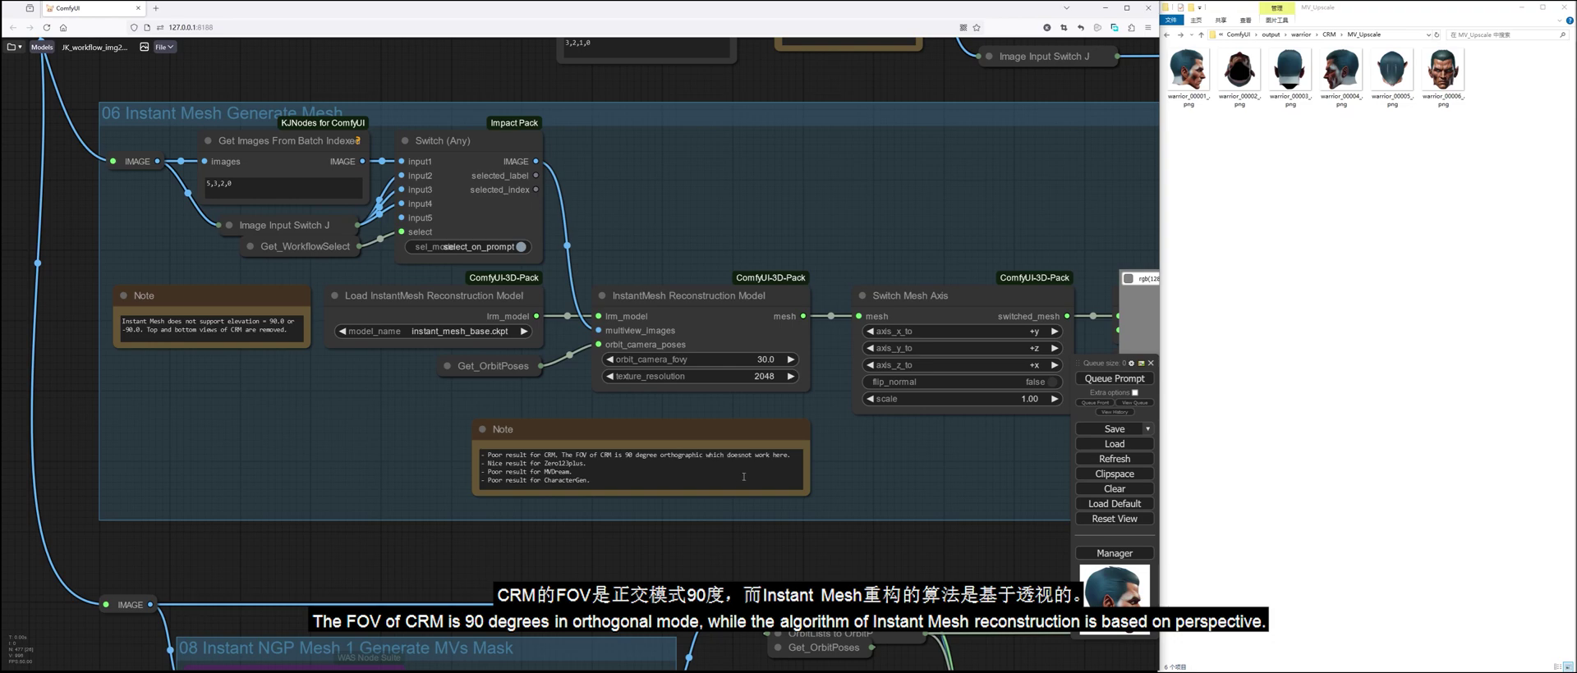
{"action": "scroll", "coordinate": [688, 519], "scroll_direction": "down", "scroll_amount": 4}
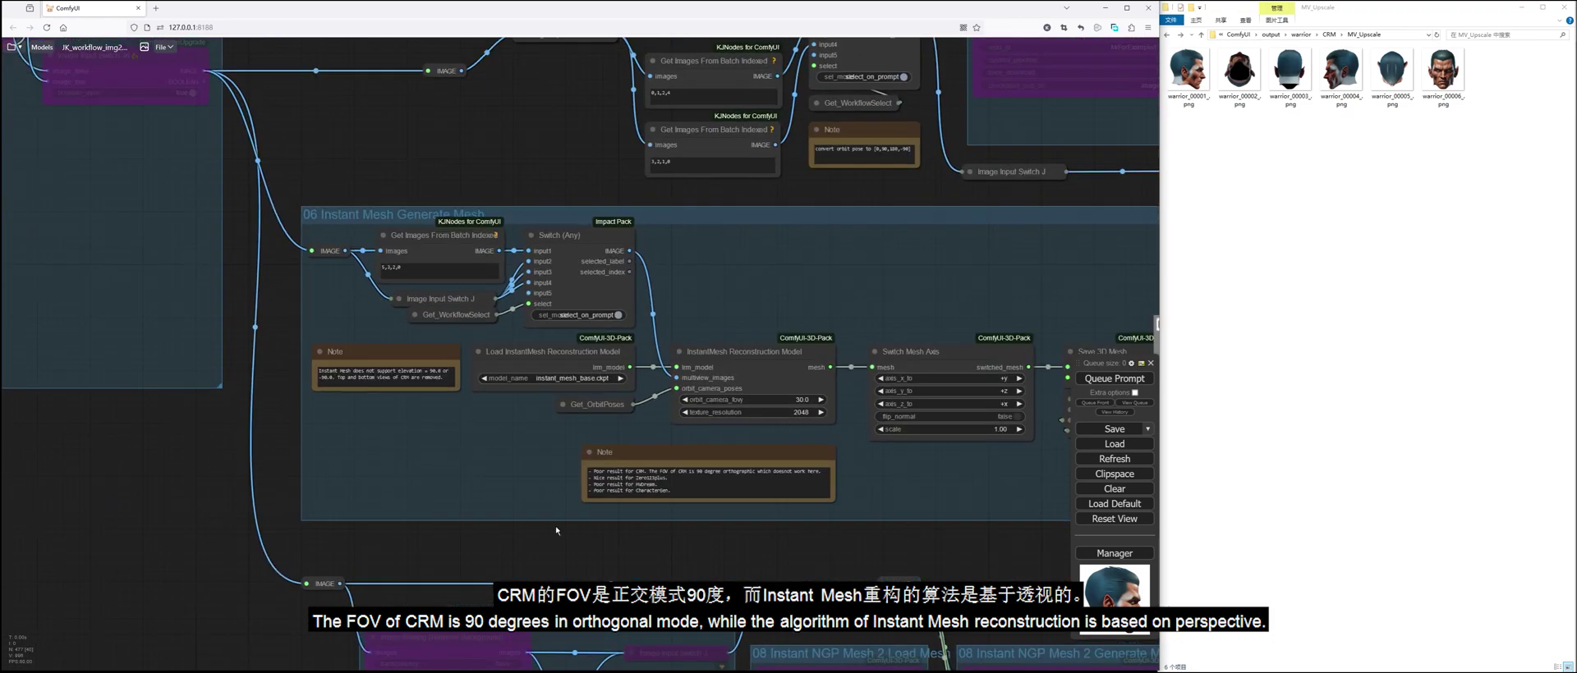
{"action": "scroll", "coordinate": [449, 448], "scroll_direction": "up", "scroll_amount": 3}
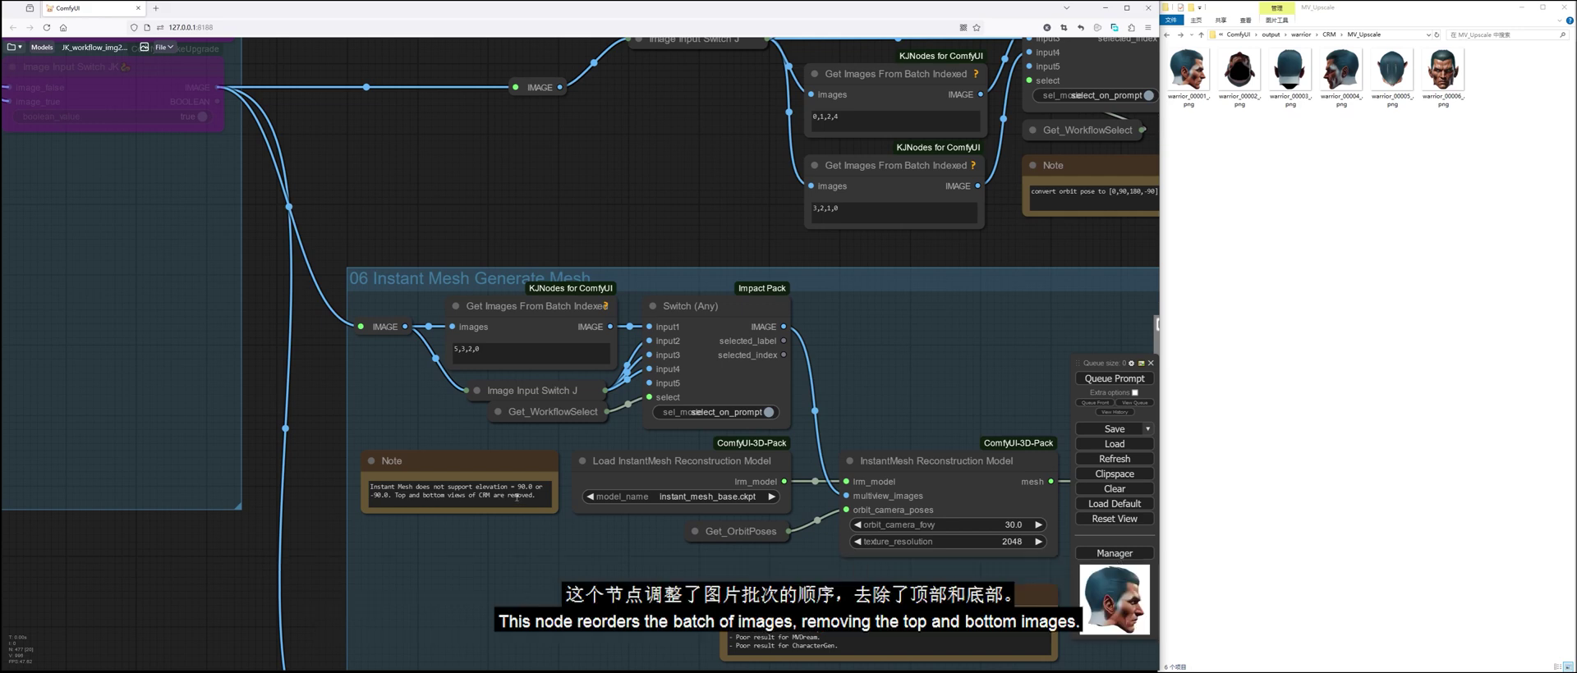
{"action": "left_click", "coordinate": [516, 300]}
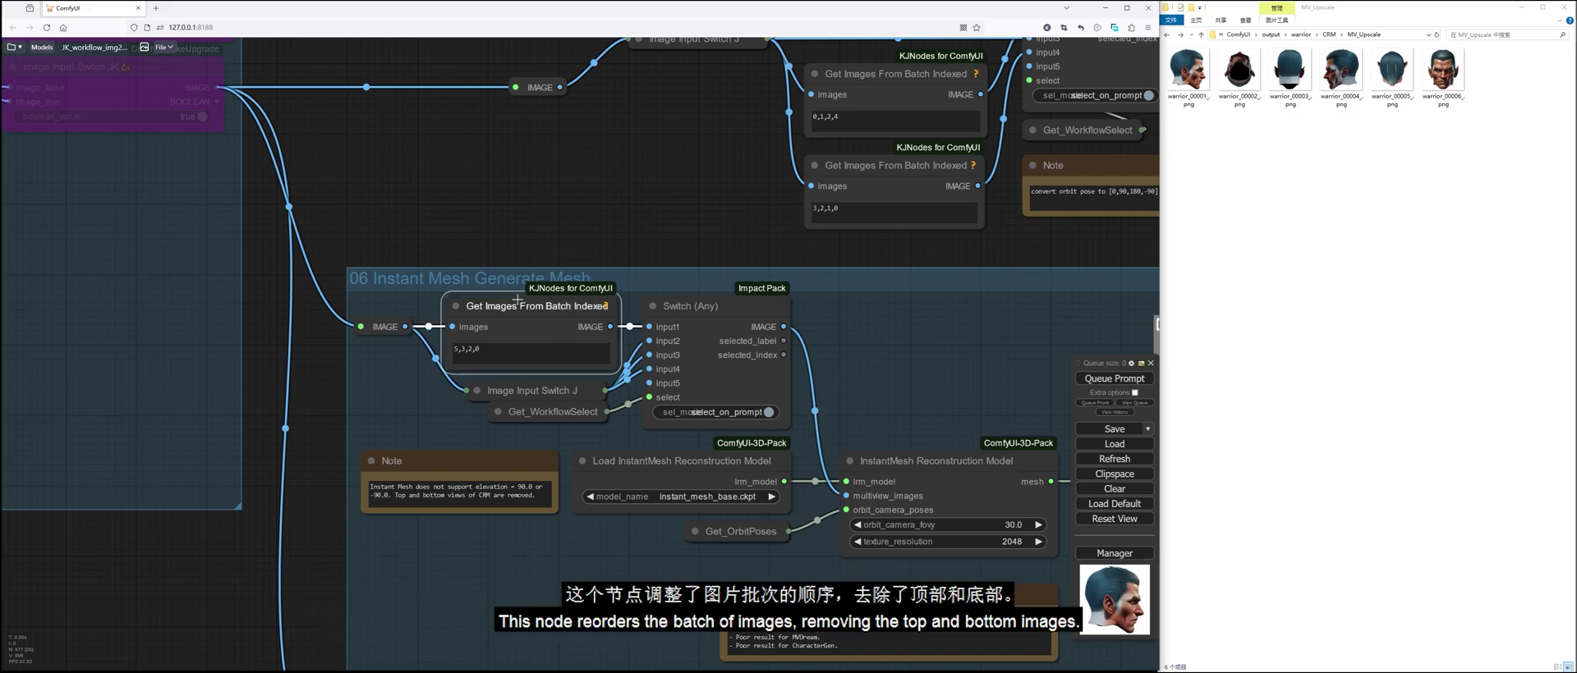
Jump from the Get_OrbitPoses node in the 06 Instant Mesh group to its matching Set_OrbitPoses node.
{"action": "left_click", "coordinate": [606, 204]}
{"action": "scroll", "coordinate": [622, 213], "scroll_direction": "down", "scroll_amount": 2}
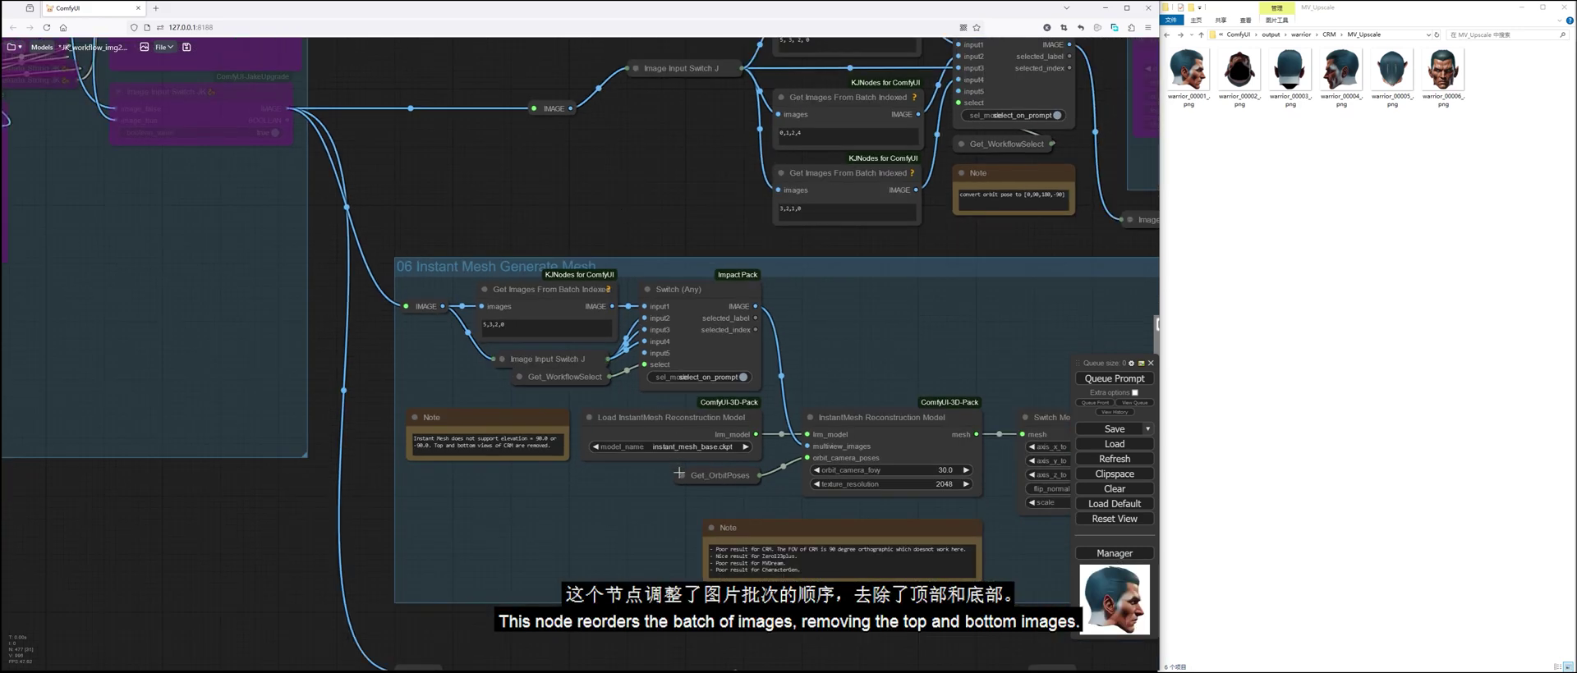
{"action": "left_click", "coordinate": [706, 476]}
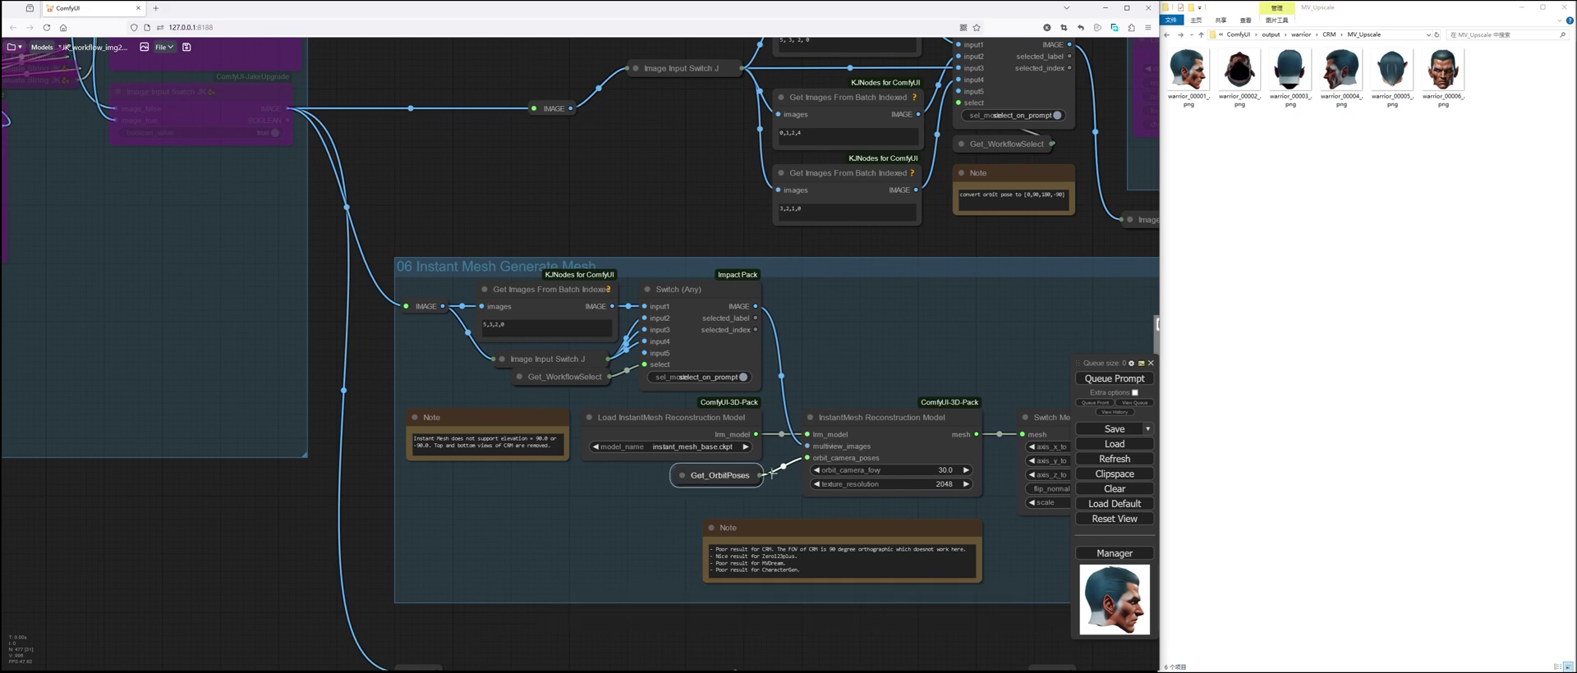
{"action": "right_click", "coordinate": [707, 478]}
{"action": "left_click", "coordinate": [728, 479]}
{"action": "left_click_drag", "start_coordinate": [532, 359], "coordinate": [733, 370]}
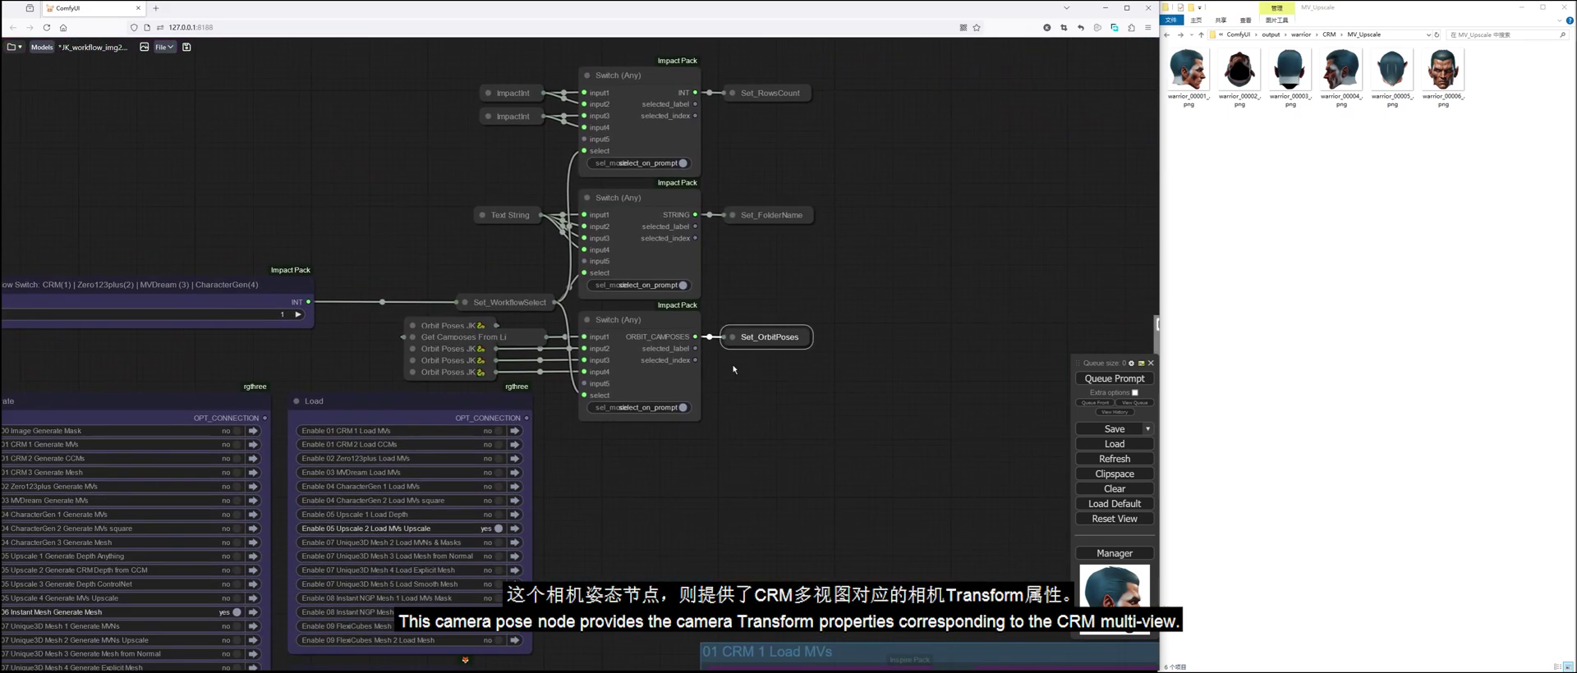
Expand the CRM Orbit Poses JK and Get Camposes From List Indexed nodes, examine their pose values and indexes, and collapse the indexed node.
{"action": "left_click", "coordinate": [413, 326]}
{"action": "left_click_drag", "start_coordinate": [452, 326], "coordinate": [237, 134]}
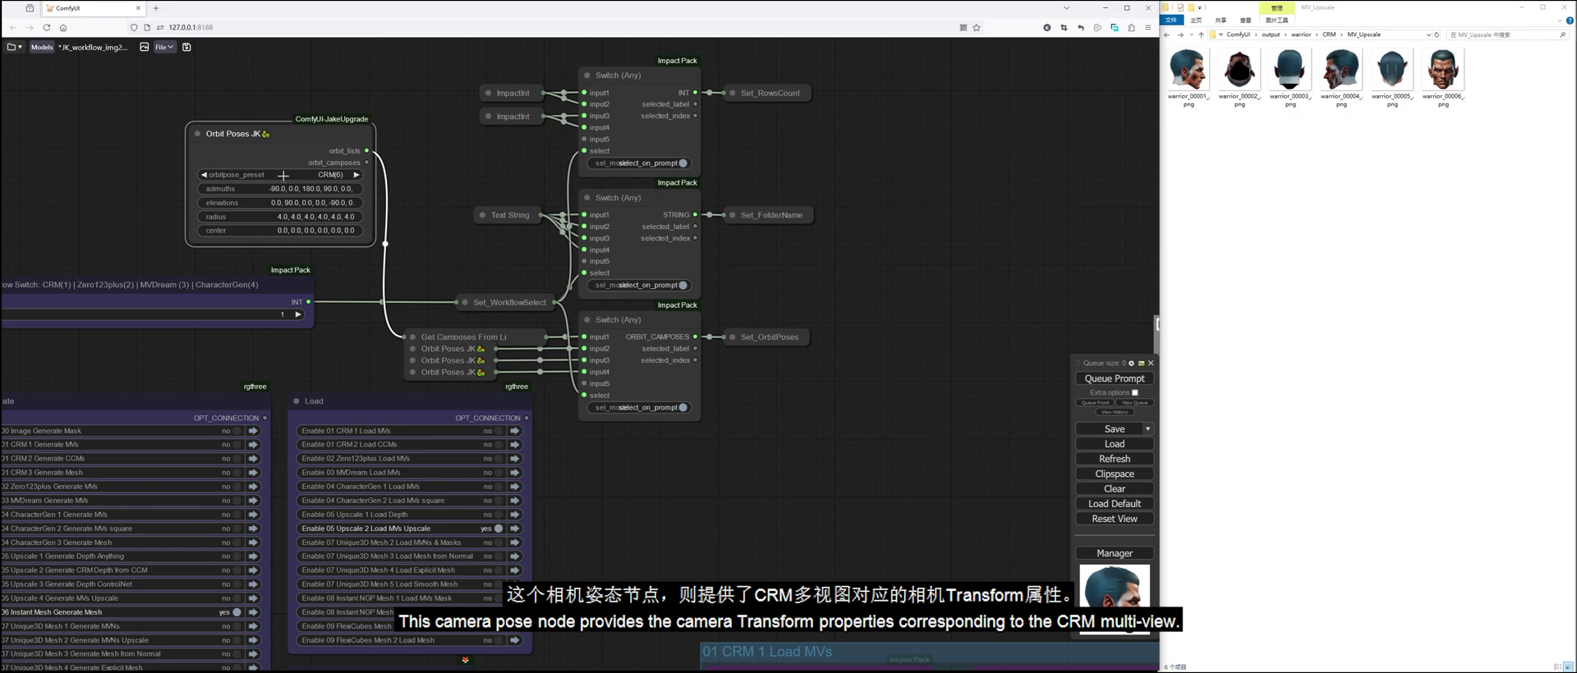
{"action": "left_click", "coordinate": [444, 176]}
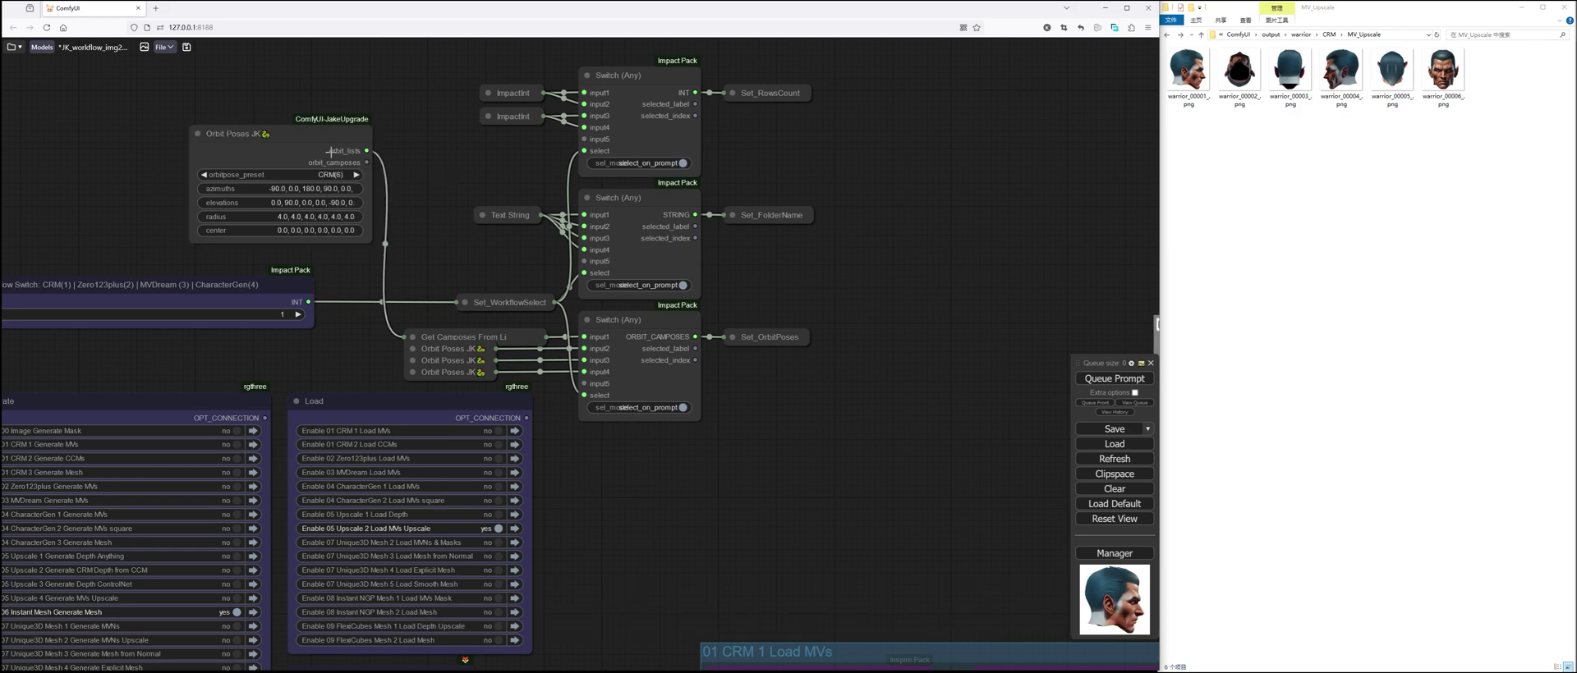
{"action": "left_click", "coordinate": [414, 338]}
{"action": "left_click_drag", "start_coordinate": [439, 338], "coordinate": [427, 140]}
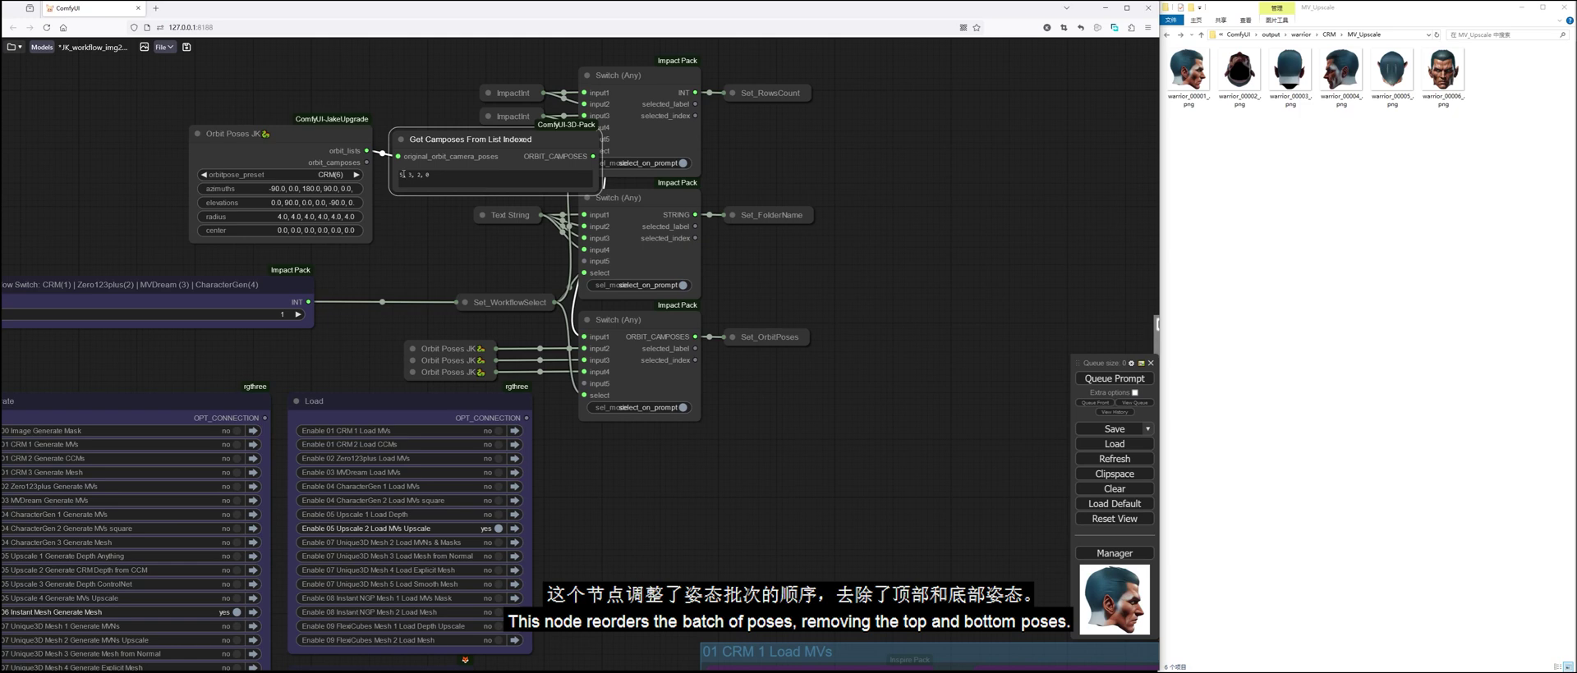
{"action": "left_click", "coordinate": [401, 140]}
{"action": "left_click_drag", "start_coordinate": [414, 140], "coordinate": [427, 306]}
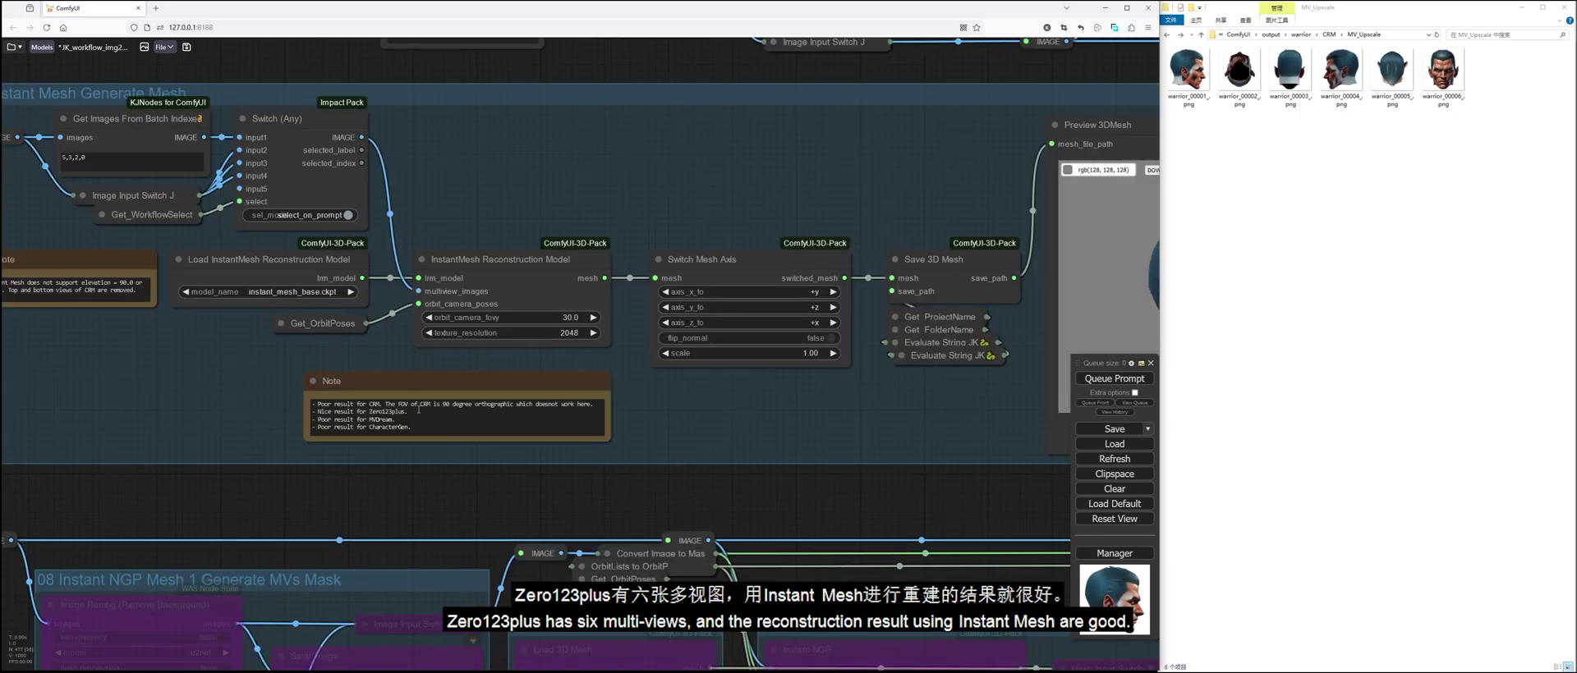
Check the Zero123plus line in the Instant Mesh note and review the Wonder3D and Era3D rows of the ComfyUI 3D Pack spreadsheet in Excel.
{"action": "left_click_drag", "start_coordinate": [409, 411], "coordinate": [311, 411]}
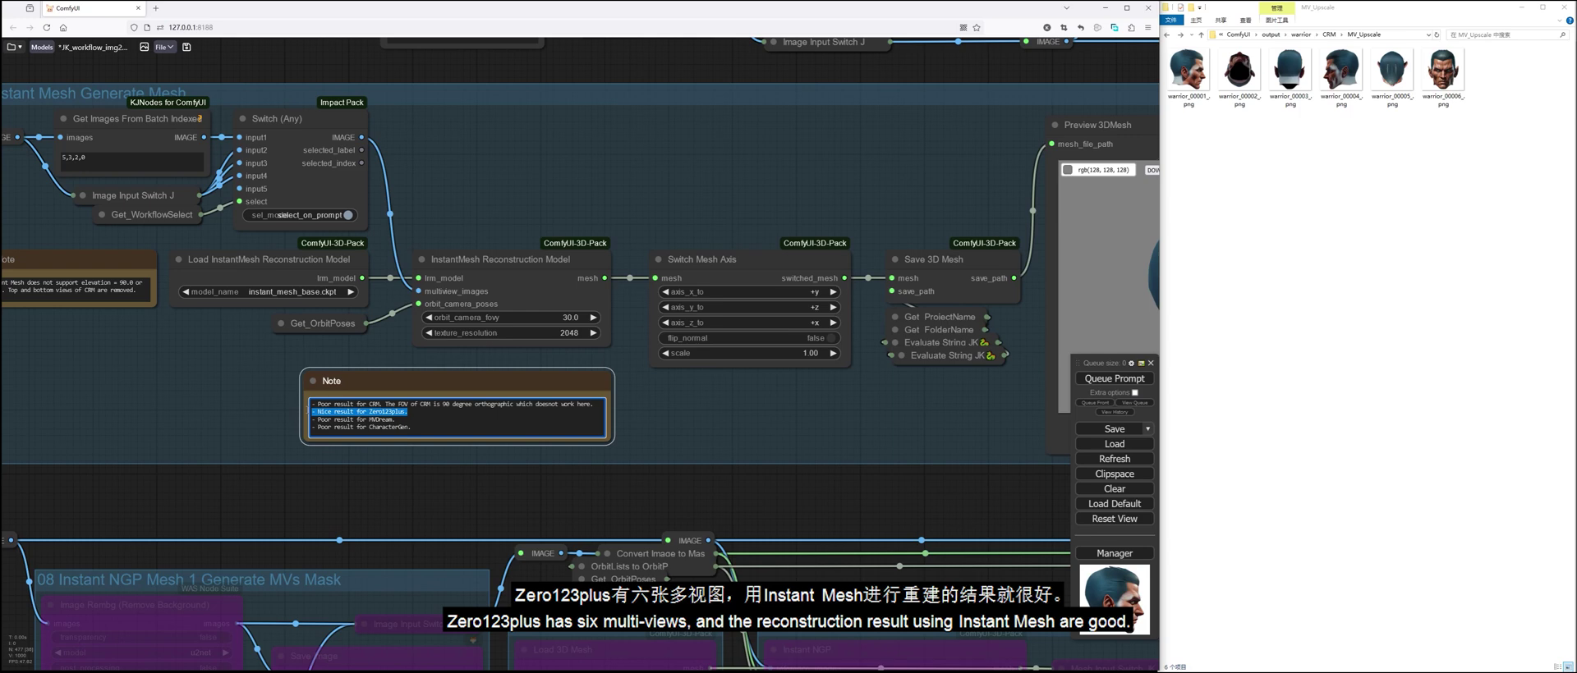
{"action": "left_click", "coordinate": [393, 492]}
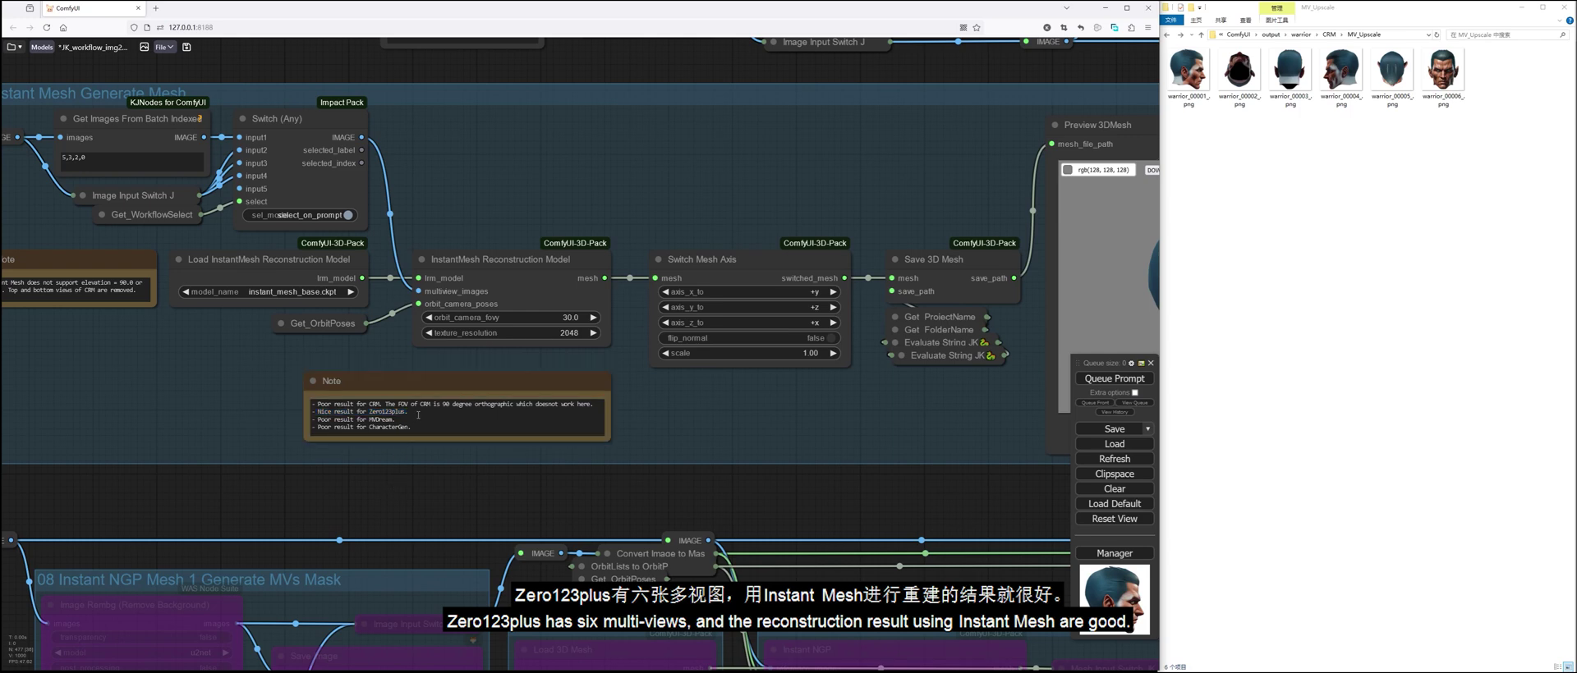
{"action": "left_click", "coordinate": [1522, 7]}
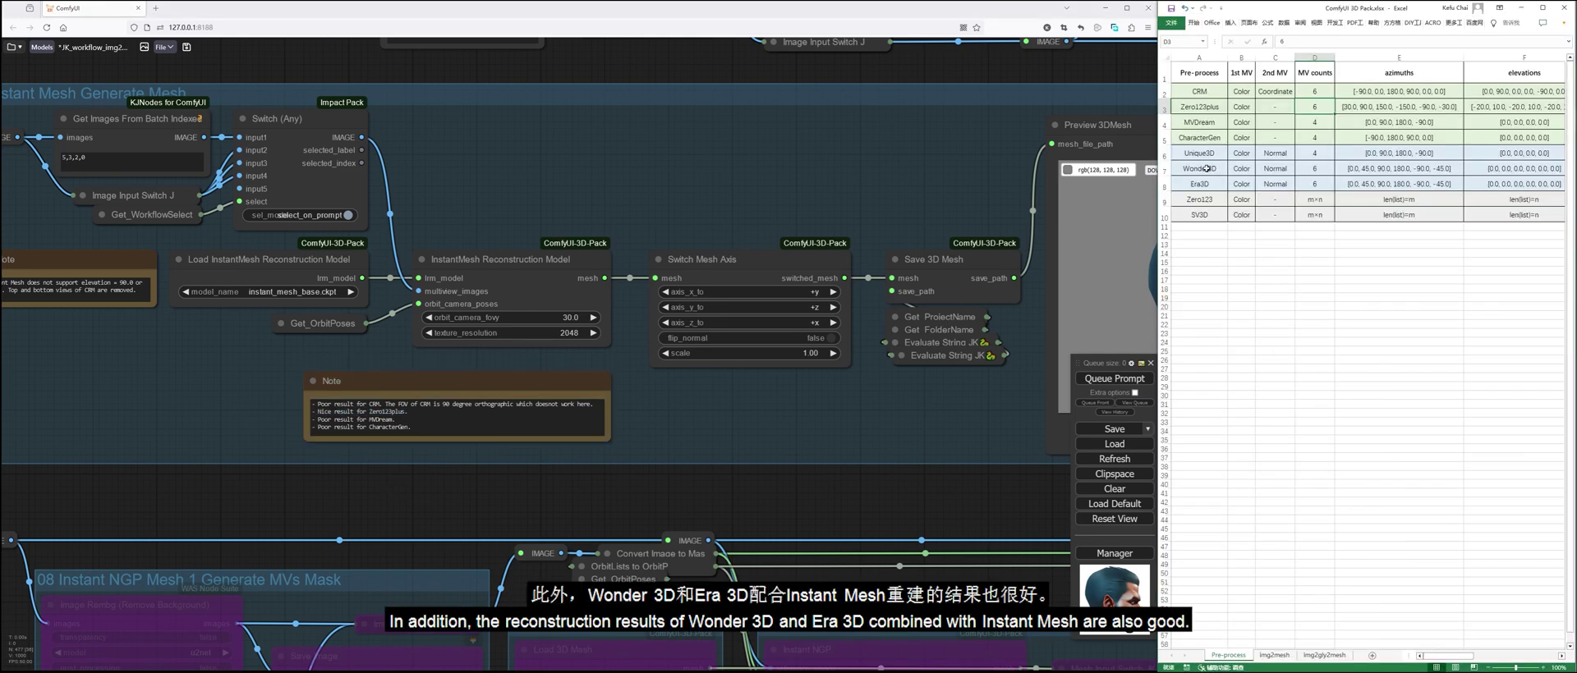
{"action": "left_click", "coordinate": [1202, 169]}
{"action": "key", "text": "Right"}
{"action": "key", "text": "Right"}
{"action": "key", "text": "Right"}
{"action": "key", "text": "Down"}
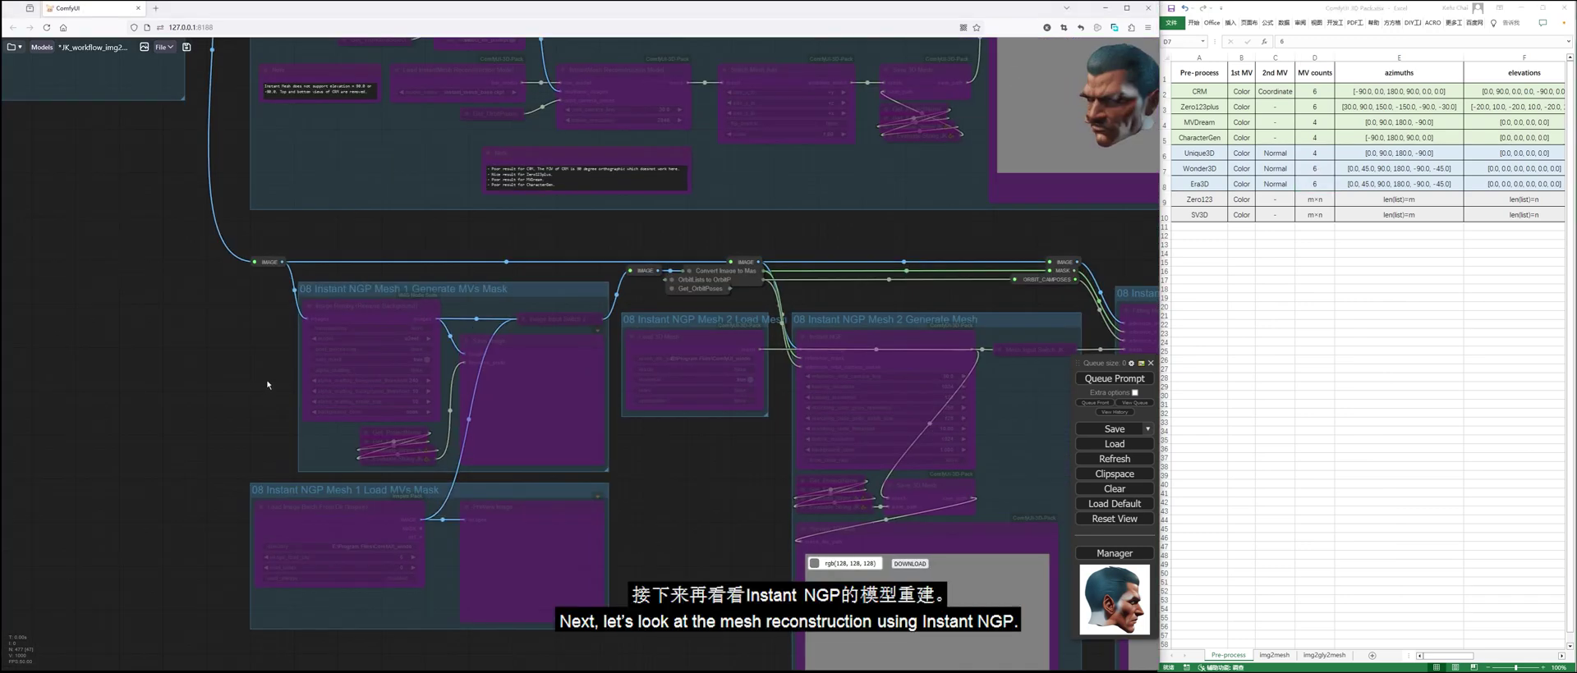
Enable the Instant NGP Mesh 1 Generate MVs Mask group and queue the workflow to generate masks for the multi-views.
{"action": "left_click", "coordinate": [591, 289]}
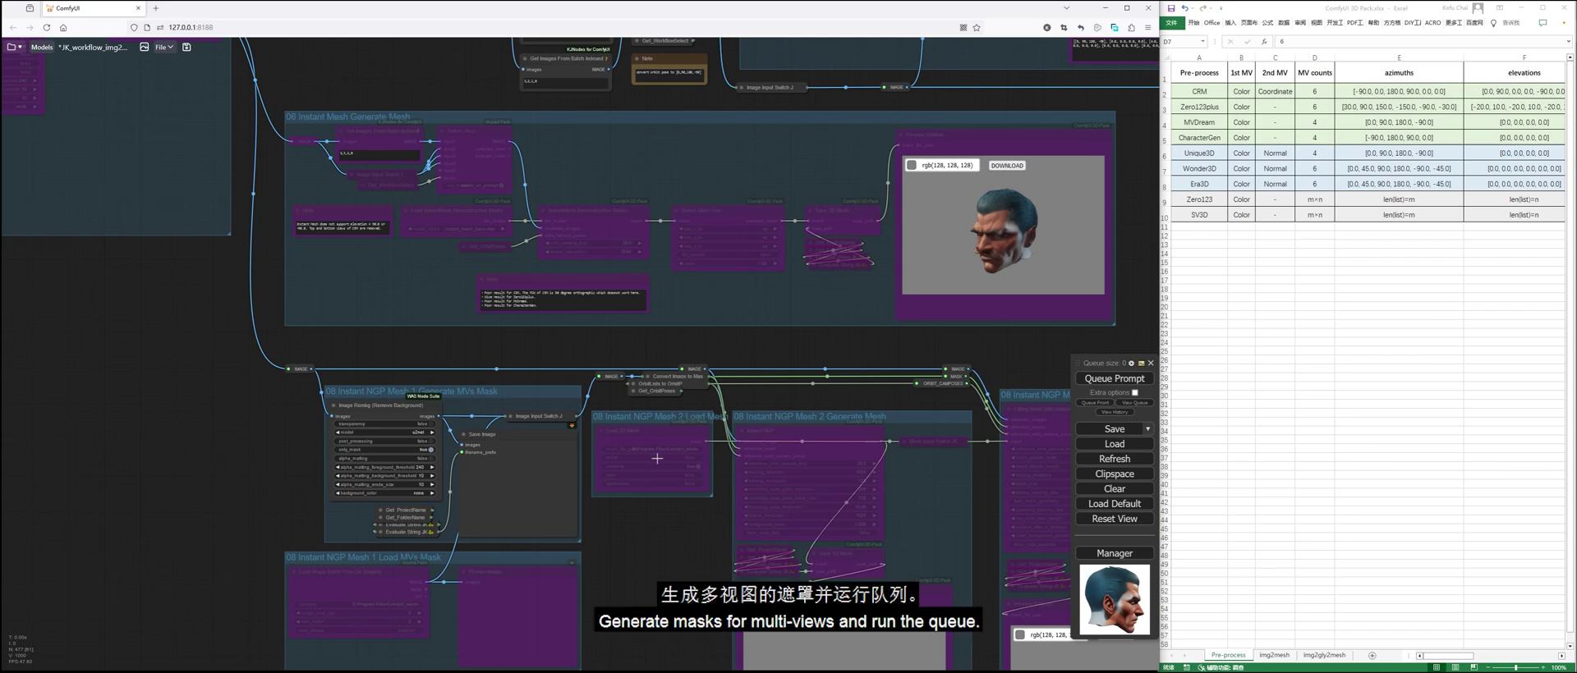
{"action": "left_click", "coordinate": [1147, 383]}
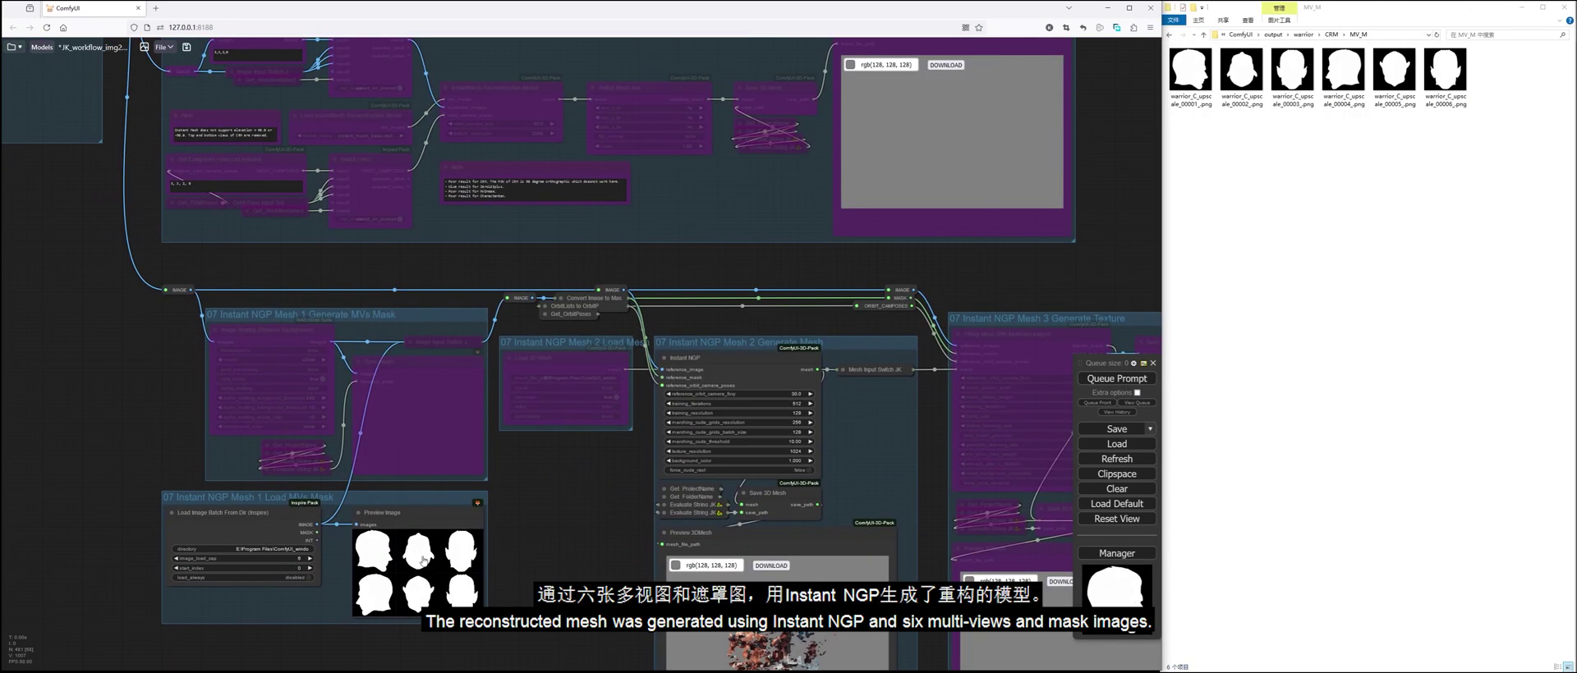
Rotate the reconstructed head in the Instant NGP mesh preview and examine the mesh alongside the loaded mask images.
{"action": "left_click_drag", "start_coordinate": [565, 577], "coordinate": [489, 422]}
{"action": "scroll", "coordinate": [509, 480], "scroll_direction": "up", "scroll_amount": 3}
{"action": "left_click_drag", "start_coordinate": [510, 490], "coordinate": [423, 437]}
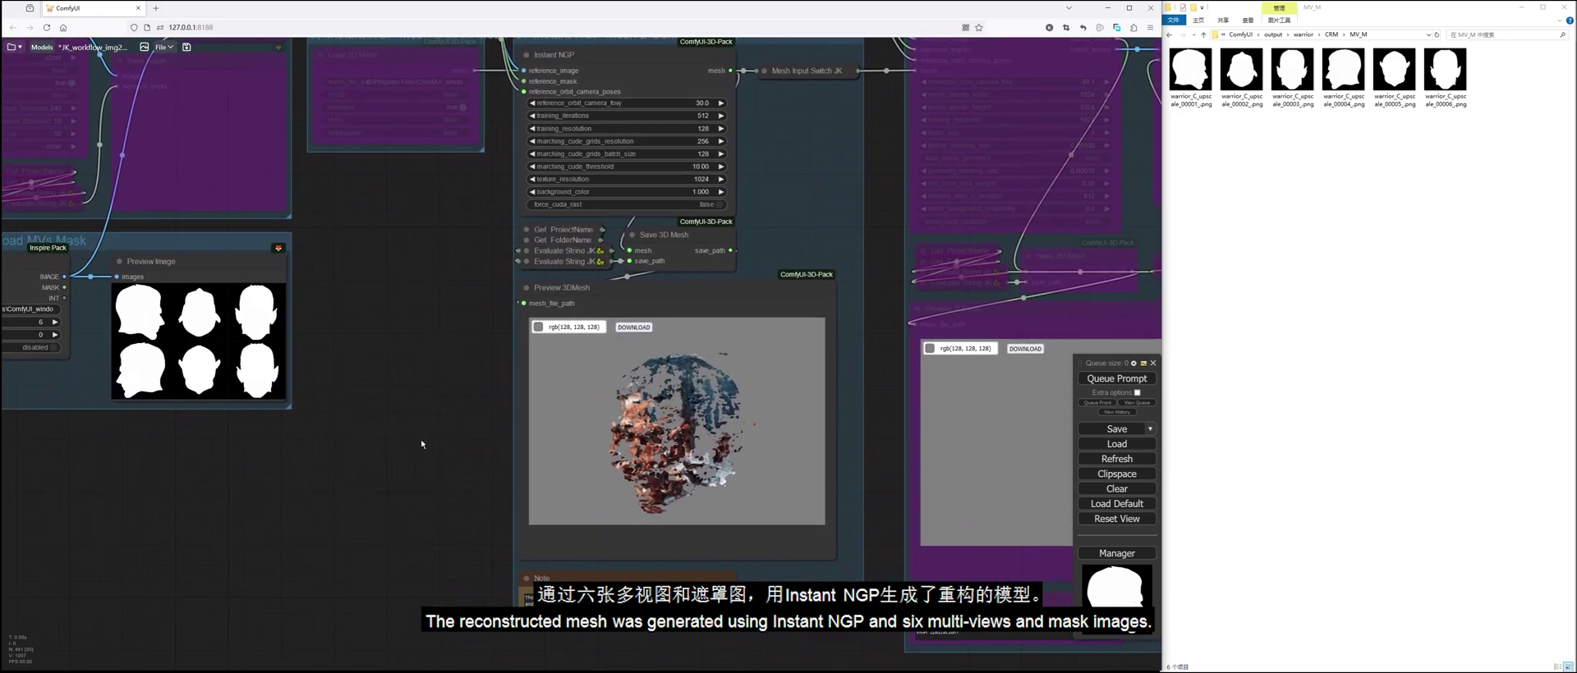
{"action": "left_click_drag", "start_coordinate": [675, 430], "coordinate": [854, 464]}
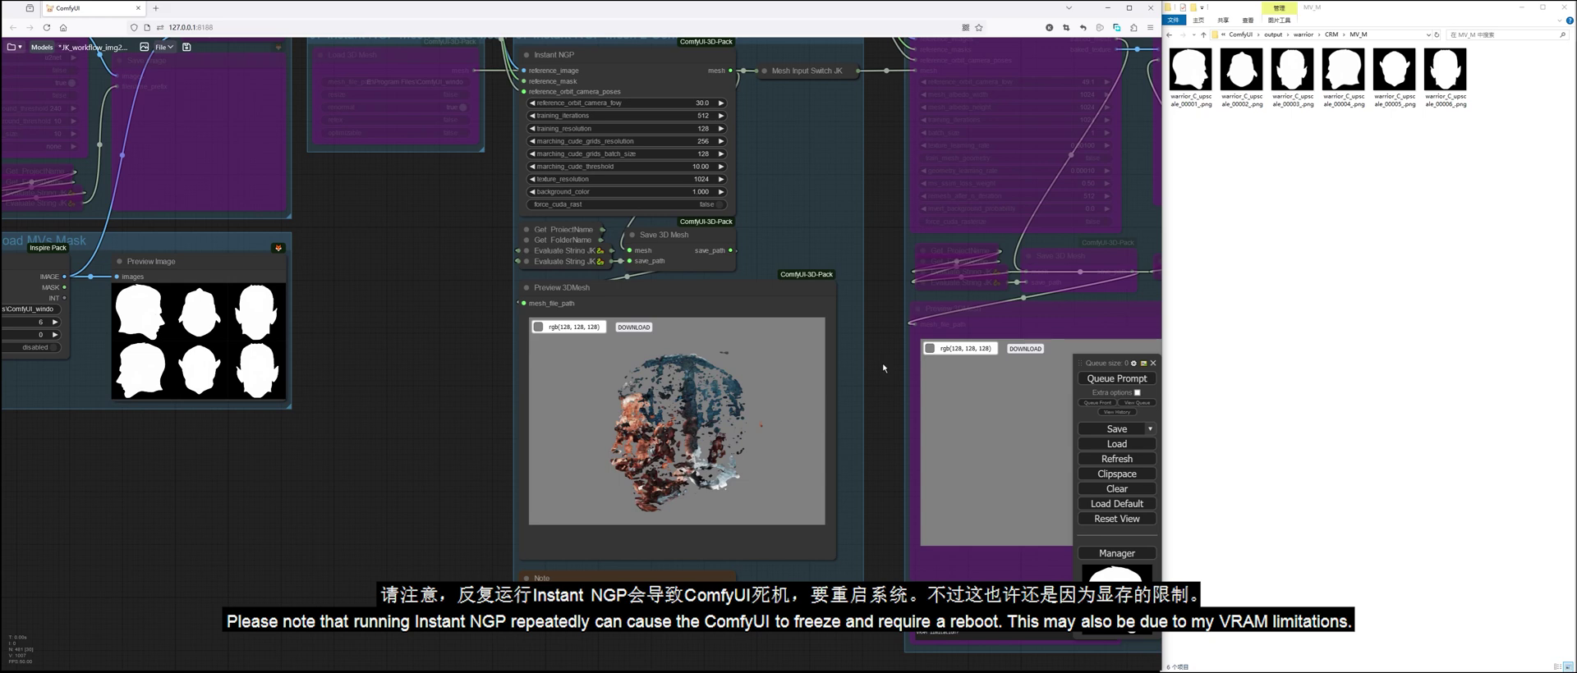
{"action": "scroll", "coordinate": [882, 368], "scroll_direction": "down", "scroll_amount": 2}
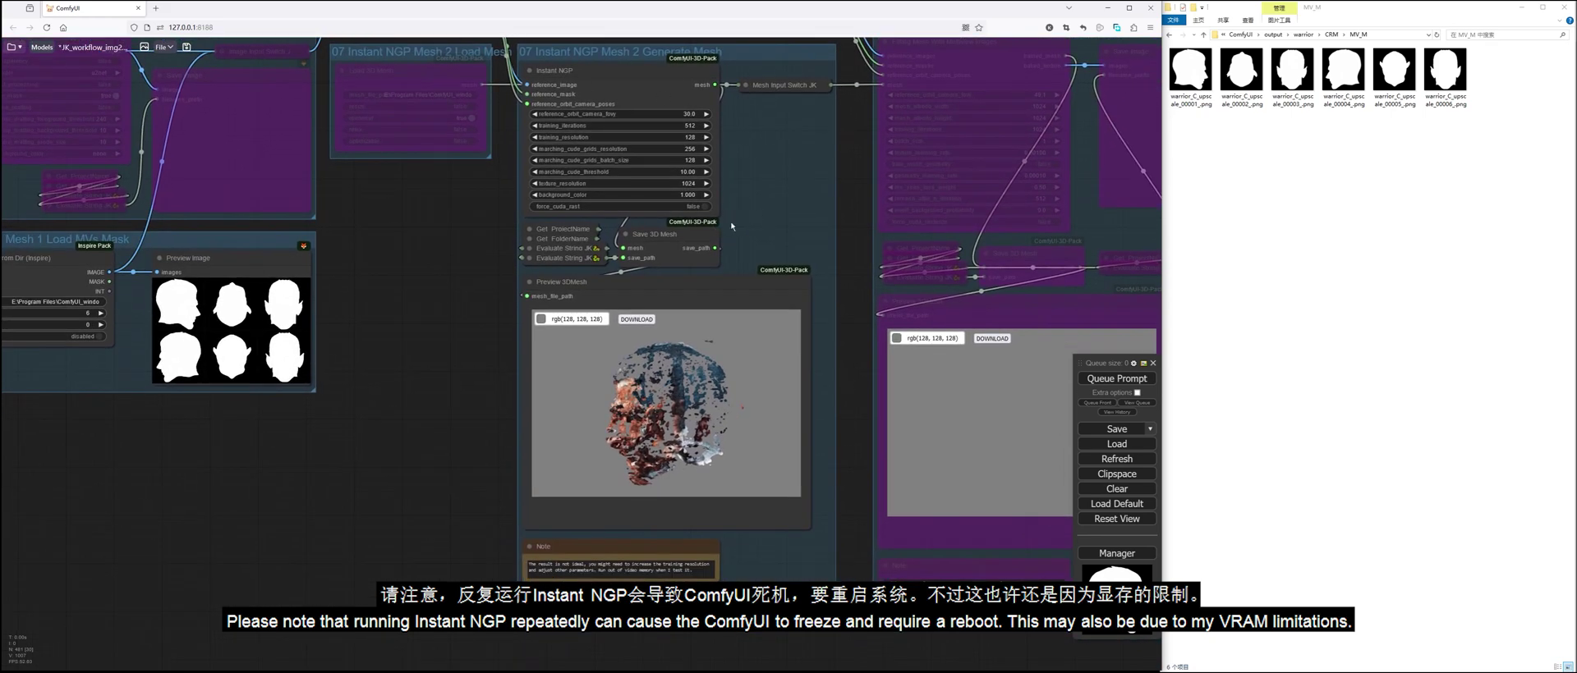
{"action": "left_click_drag", "start_coordinate": [834, 334], "coordinate": [810, 341]}
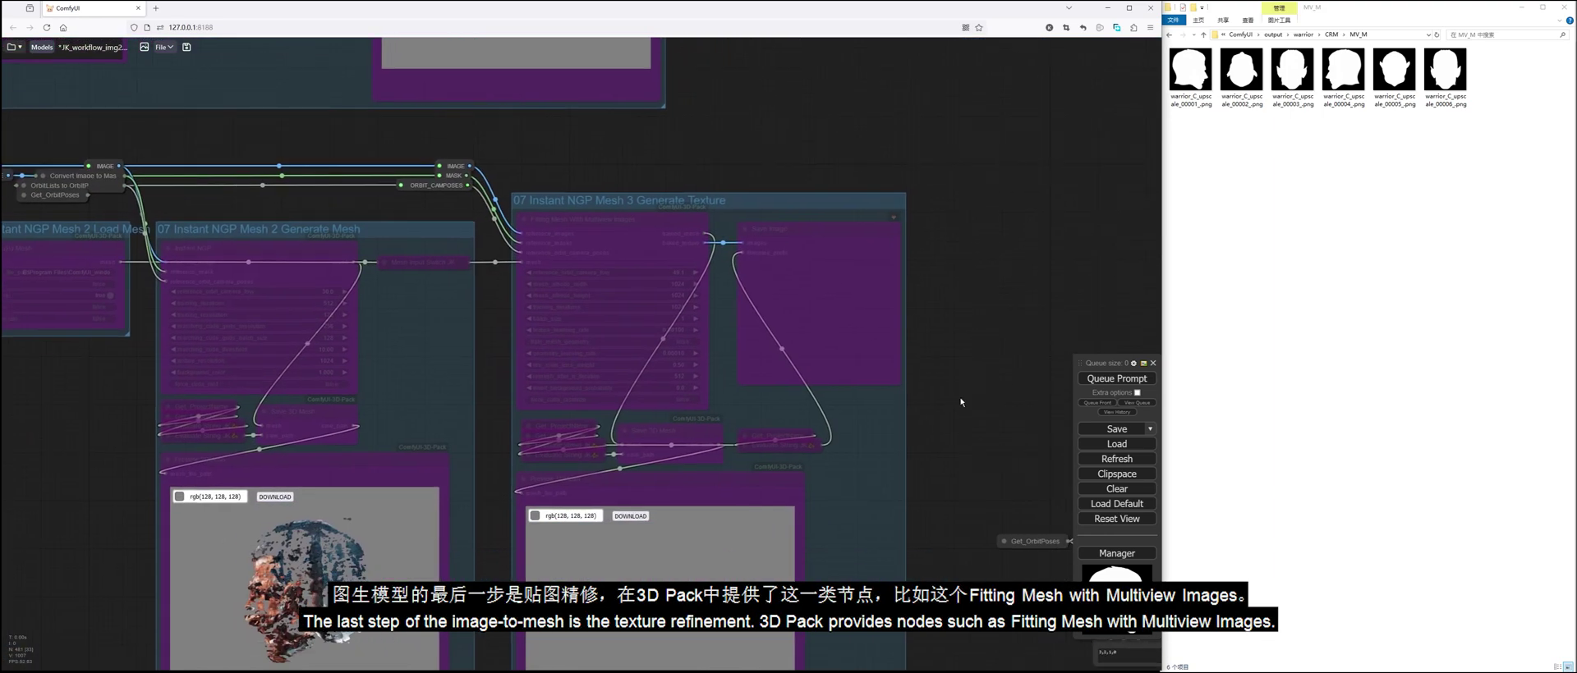
Enable the 07 Instant NGP Mesh 3 Generate Texture group and read the error text in the note below its mesh preview.
{"action": "left_click_drag", "start_coordinate": [960, 402], "coordinate": [954, 342]}
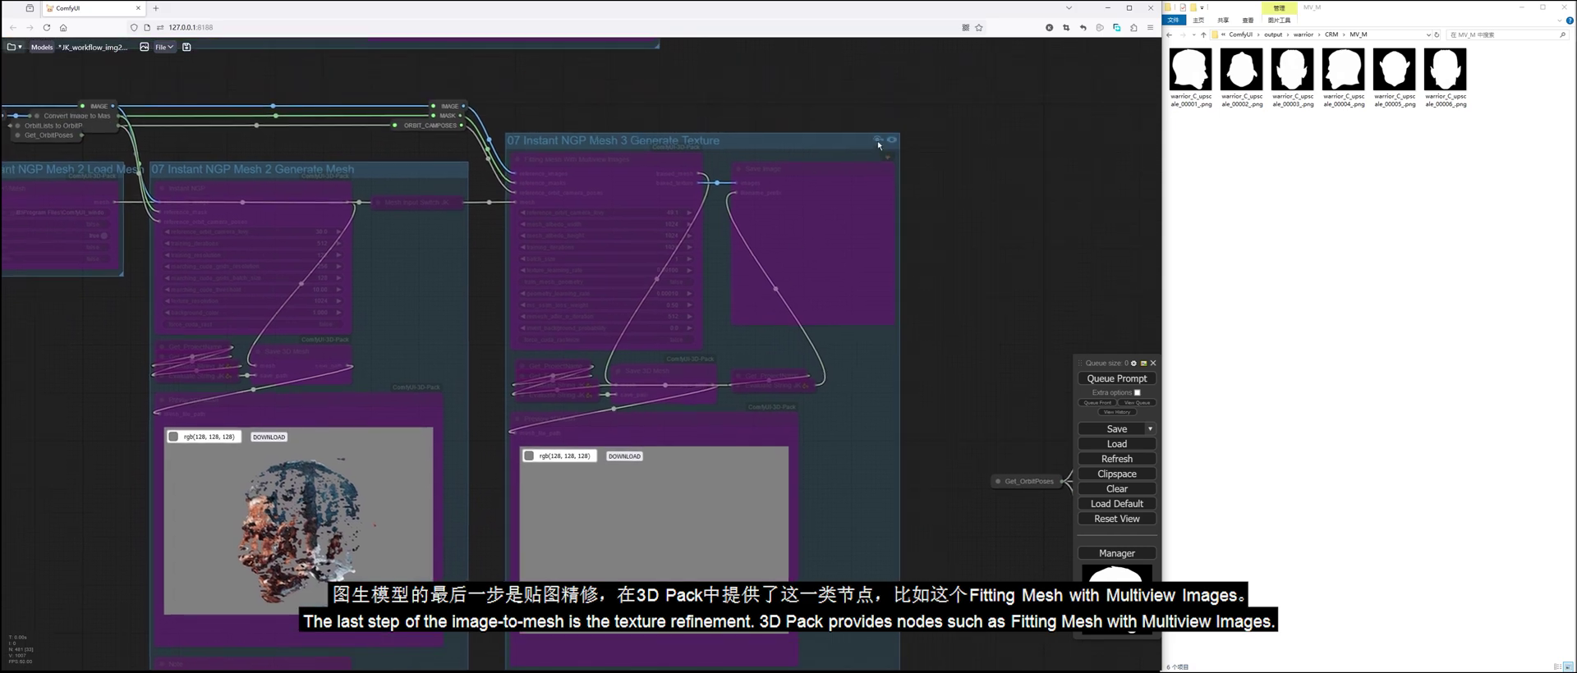
{"action": "left_click", "coordinate": [878, 141]}
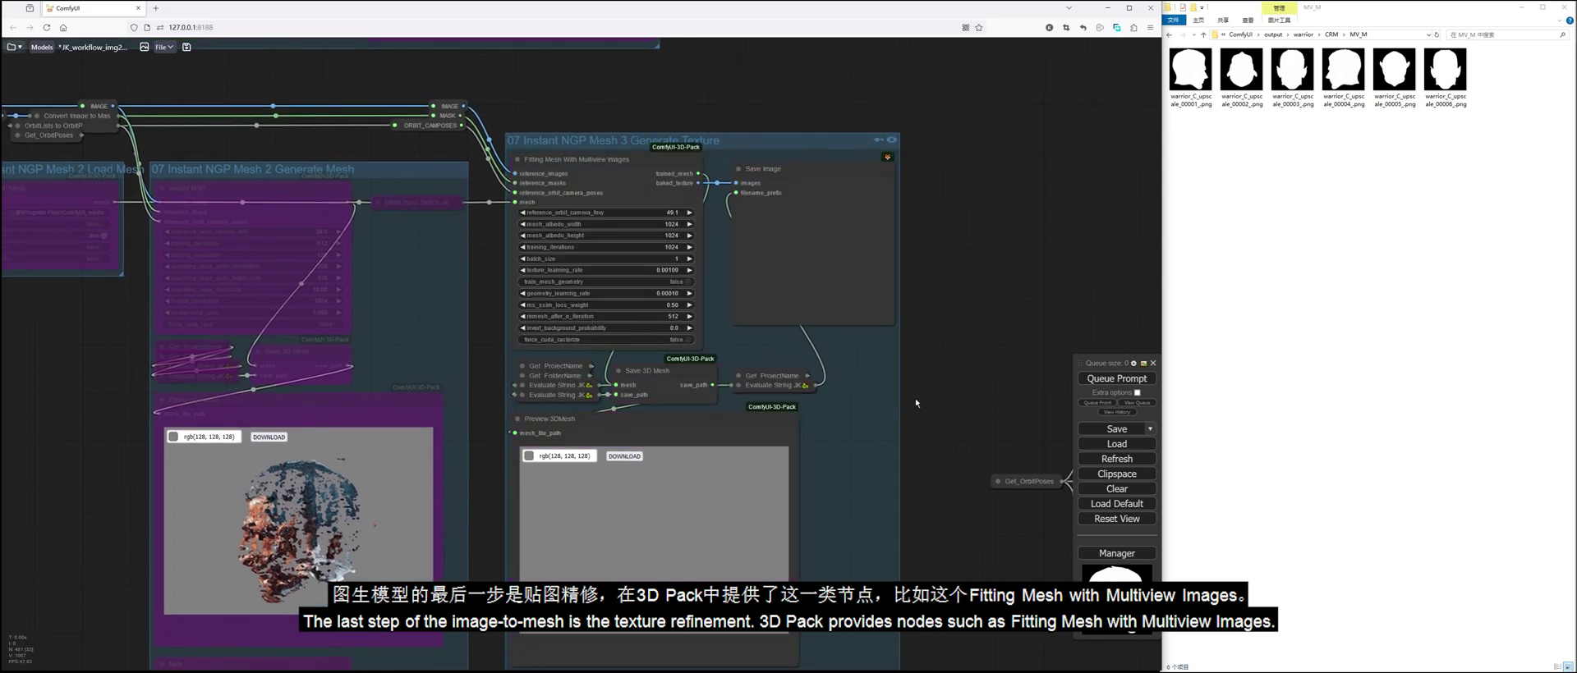
{"action": "scroll", "coordinate": [917, 412], "scroll_direction": "down", "scroll_amount": 1}
{"action": "left_click_drag", "start_coordinate": [901, 457], "coordinate": [903, 332]}
{"action": "scroll", "coordinate": [771, 499], "scroll_direction": "up", "scroll_amount": 5}
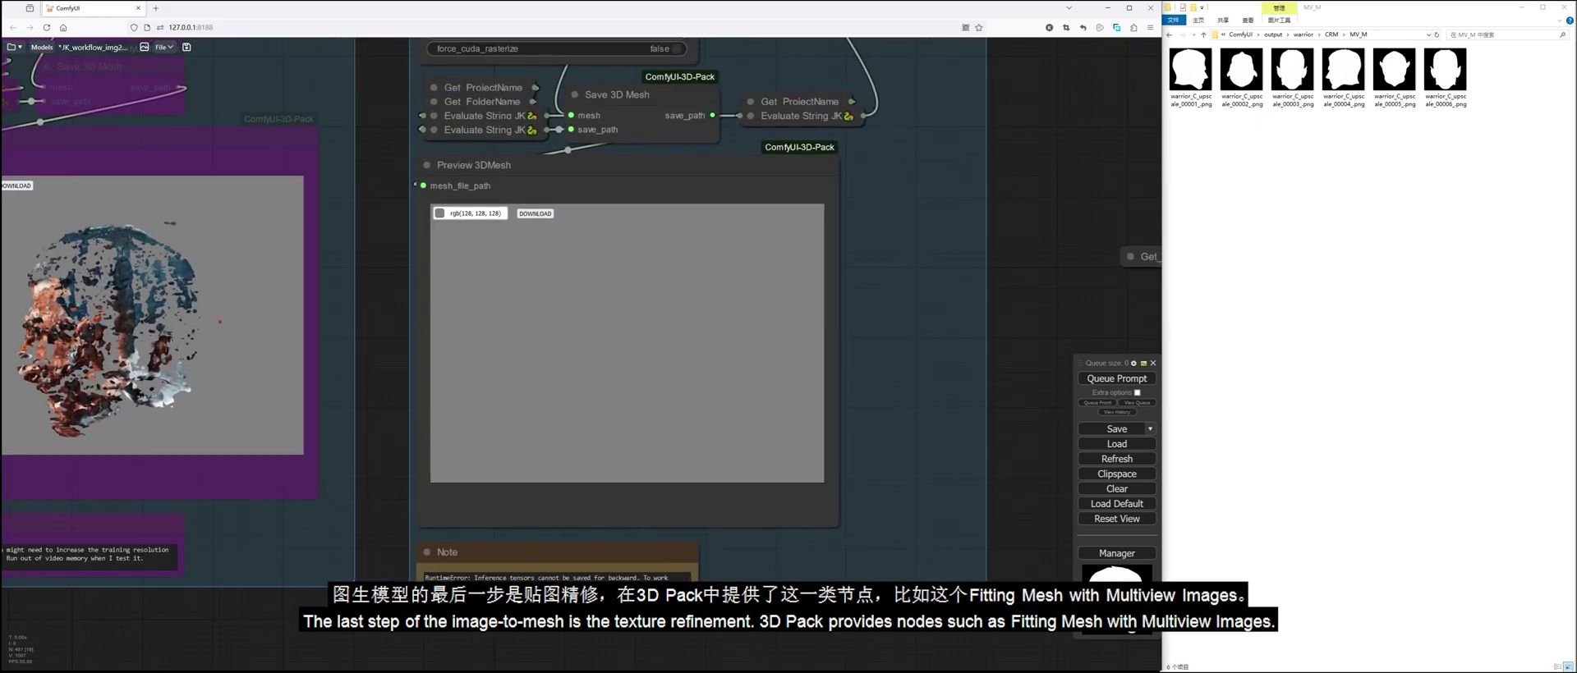
{"action": "left_click_drag", "start_coordinate": [472, 578], "coordinate": [539, 599]}
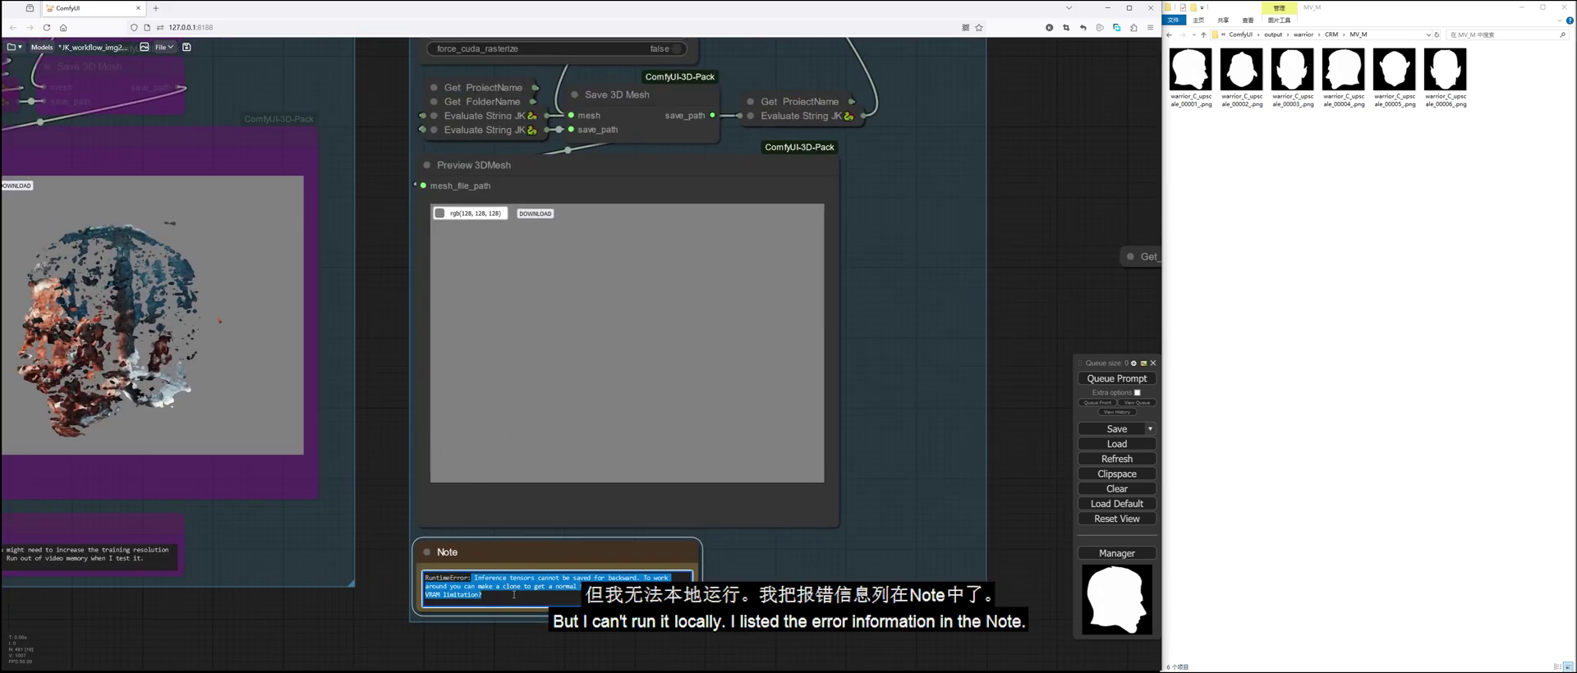
{"action": "left_click", "coordinate": [513, 595]}
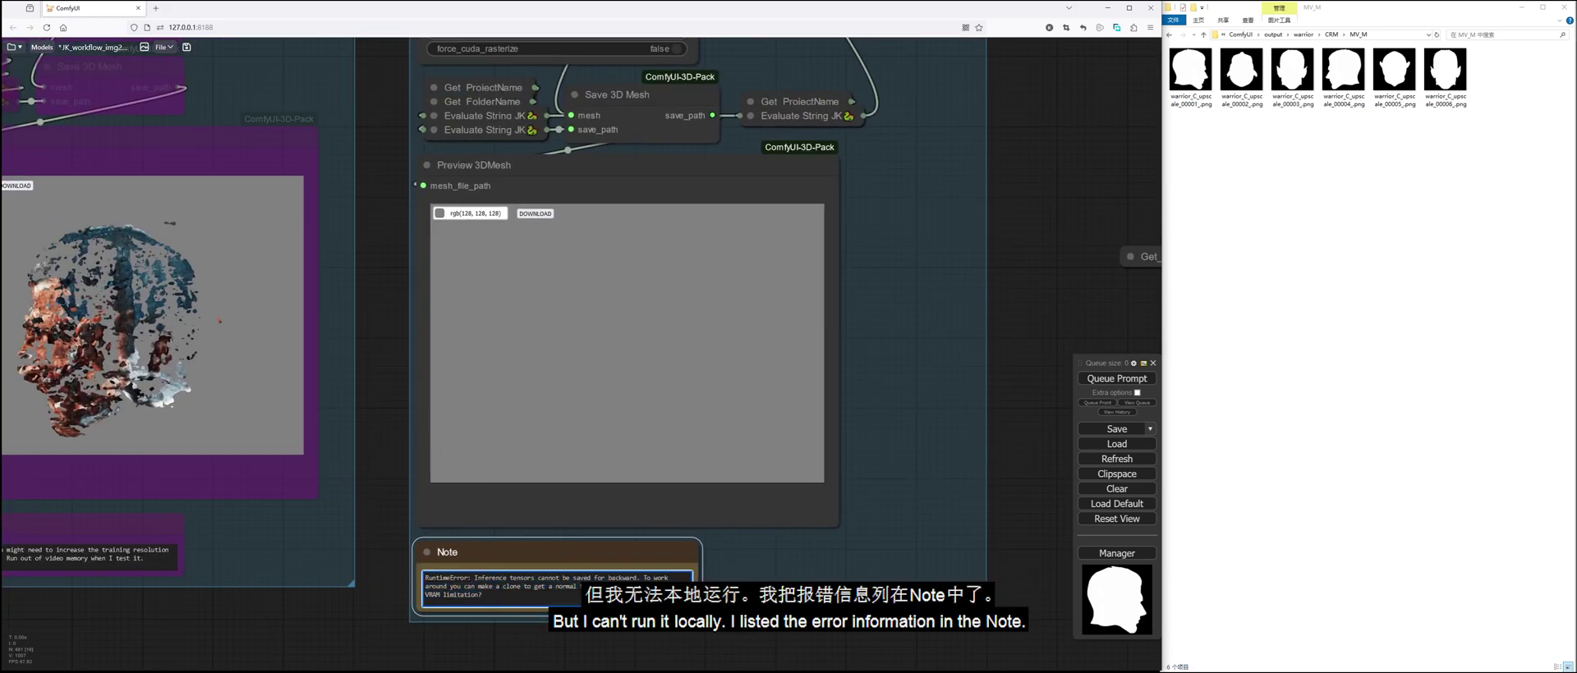
Bypass the 07 Instant NGP Mesh 3 Generate Texture group again.
{"action": "left_click", "coordinate": [869, 555]}
{"action": "scroll", "coordinate": [868, 556], "scroll_direction": "down", "scroll_amount": 5}
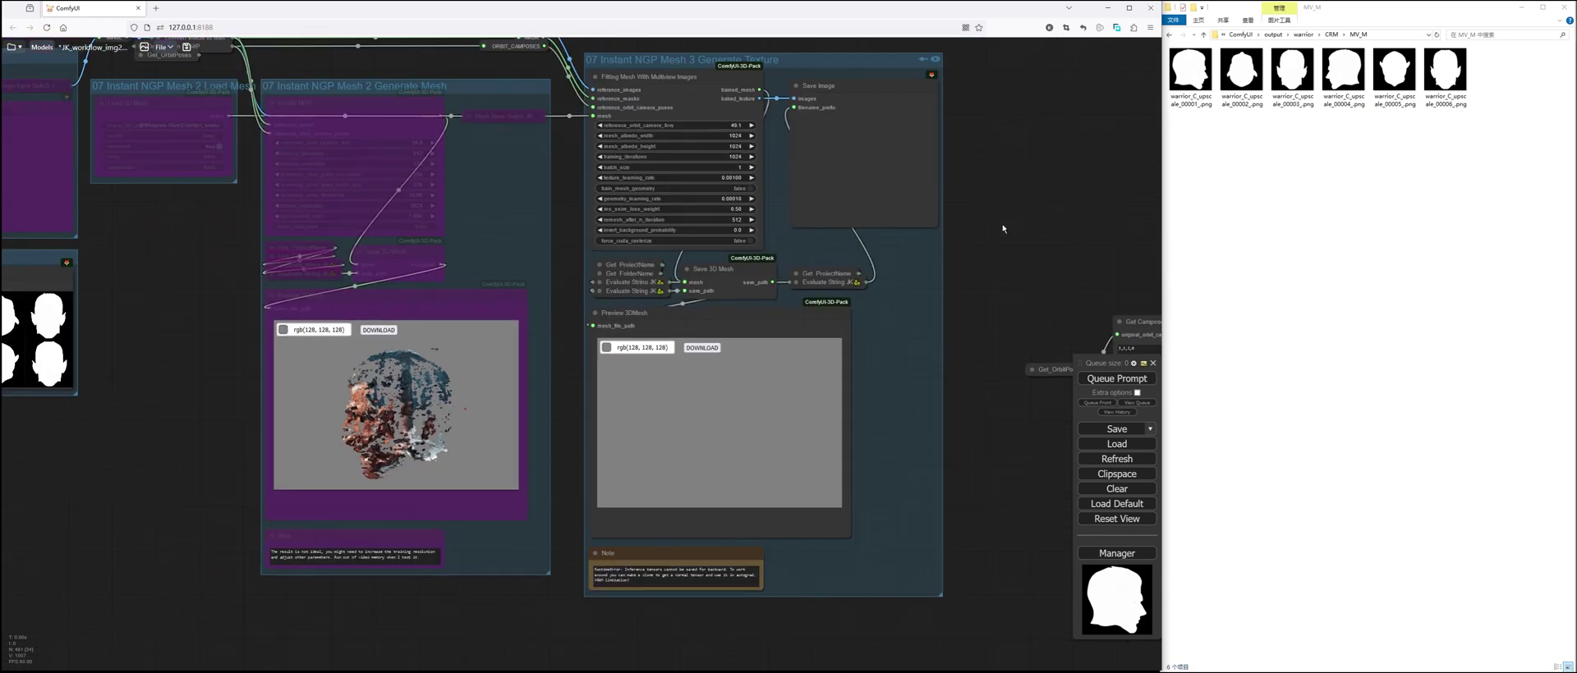
{"action": "left_click_drag", "start_coordinate": [1002, 229], "coordinate": [985, 335]}
{"action": "scroll", "coordinate": [900, 169], "scroll_direction": "up", "scroll_amount": 1}
{"action": "left_click", "coordinate": [902, 164]}
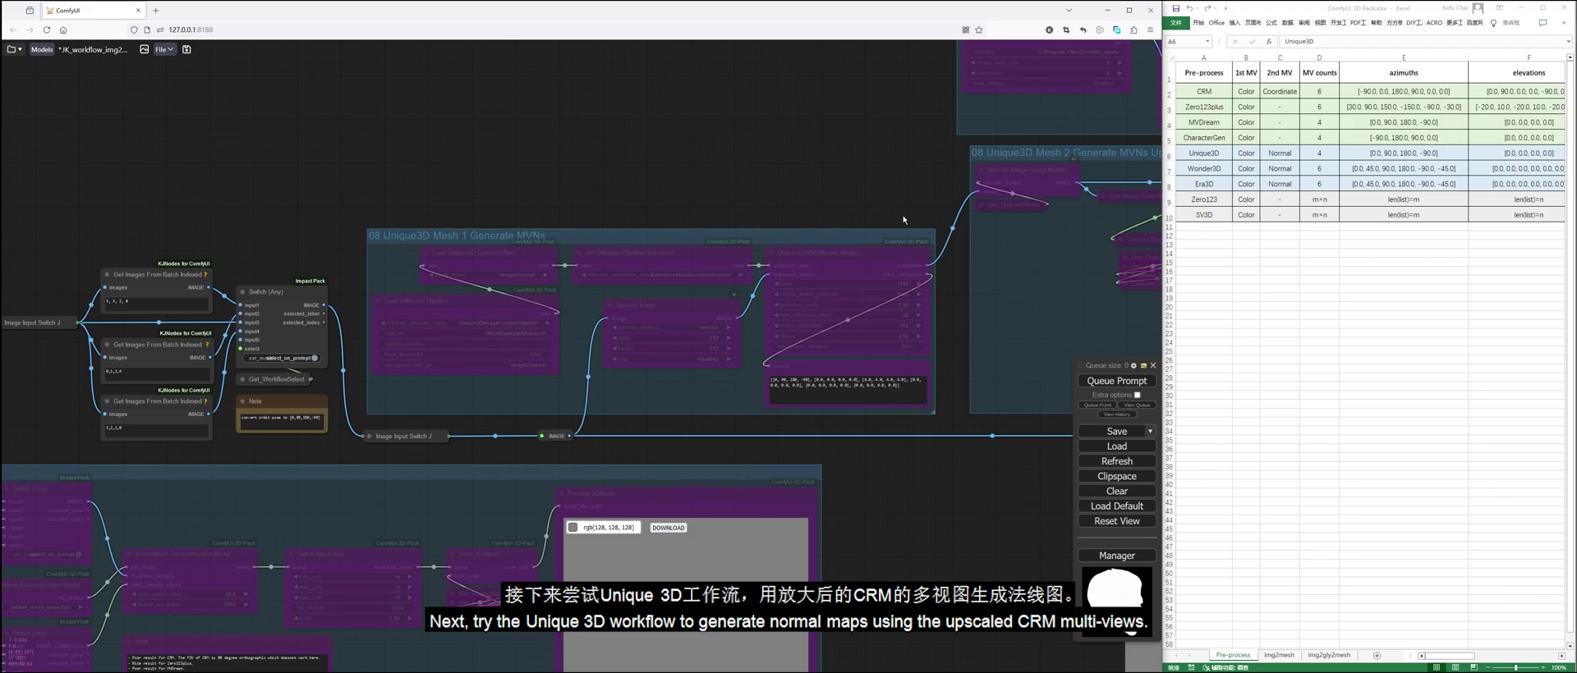
Enable the 08 Unique3D Mesh 1 Generate MVNs group.
{"action": "scroll", "coordinate": [904, 219], "scroll_direction": "up", "scroll_amount": 2}
{"action": "left_click", "coordinate": [919, 238]}
{"action": "left_click_drag", "start_coordinate": [428, 175], "coordinate": [567, 106]}
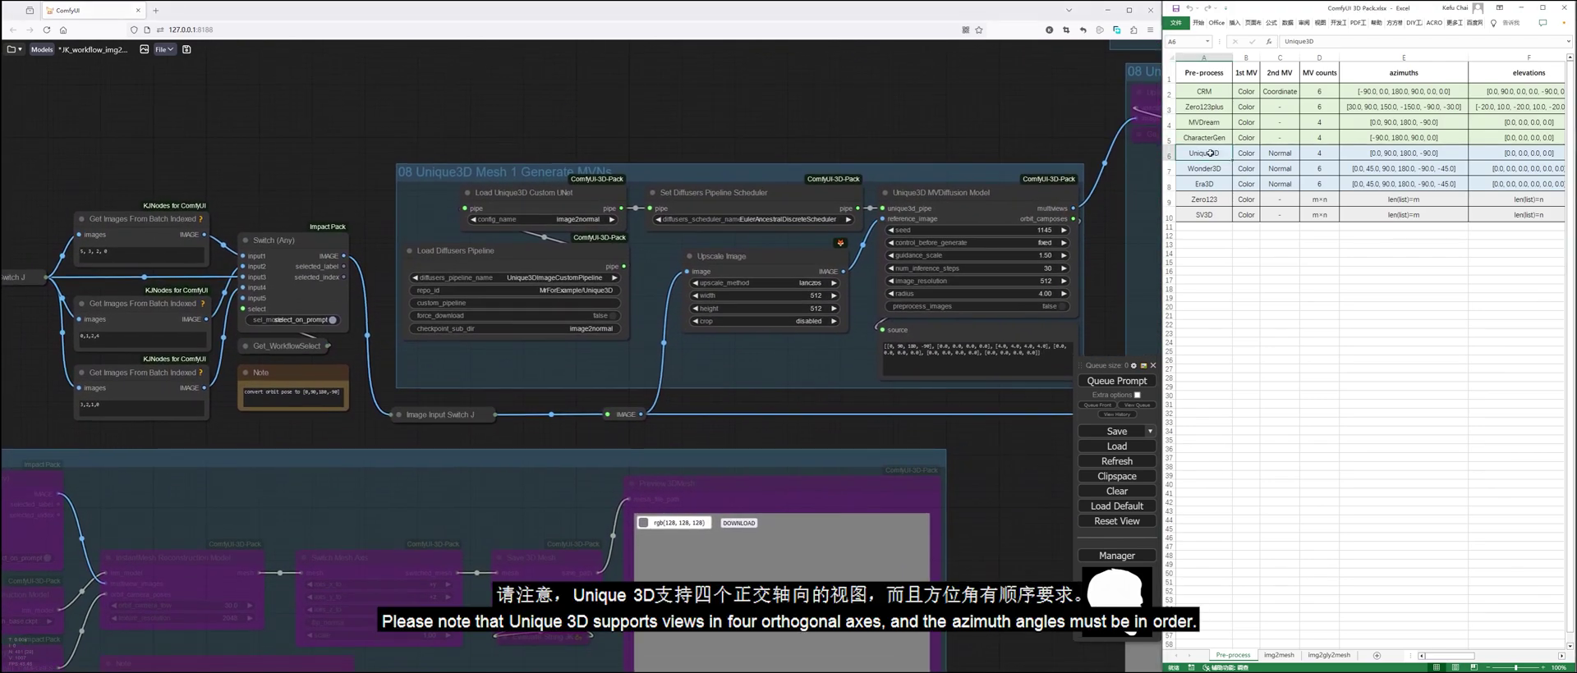
Compare the Unique3D and CRM azimuths in the spreadsheet with the indexes in the CRM Get Images From Batch Indexed node.
{"action": "left_click", "coordinate": [1370, 156]}
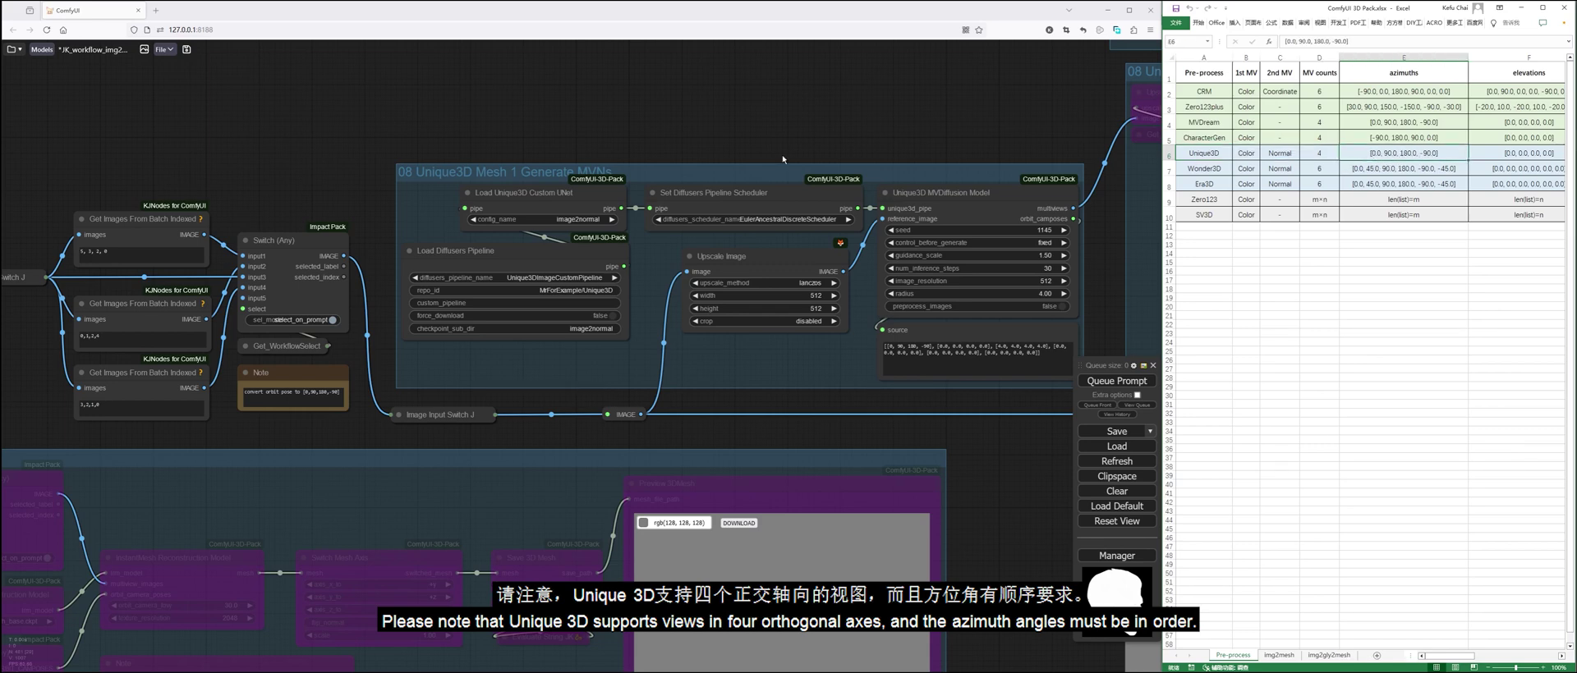
{"action": "left_click_drag", "start_coordinate": [491, 138], "coordinate": [856, 136]}
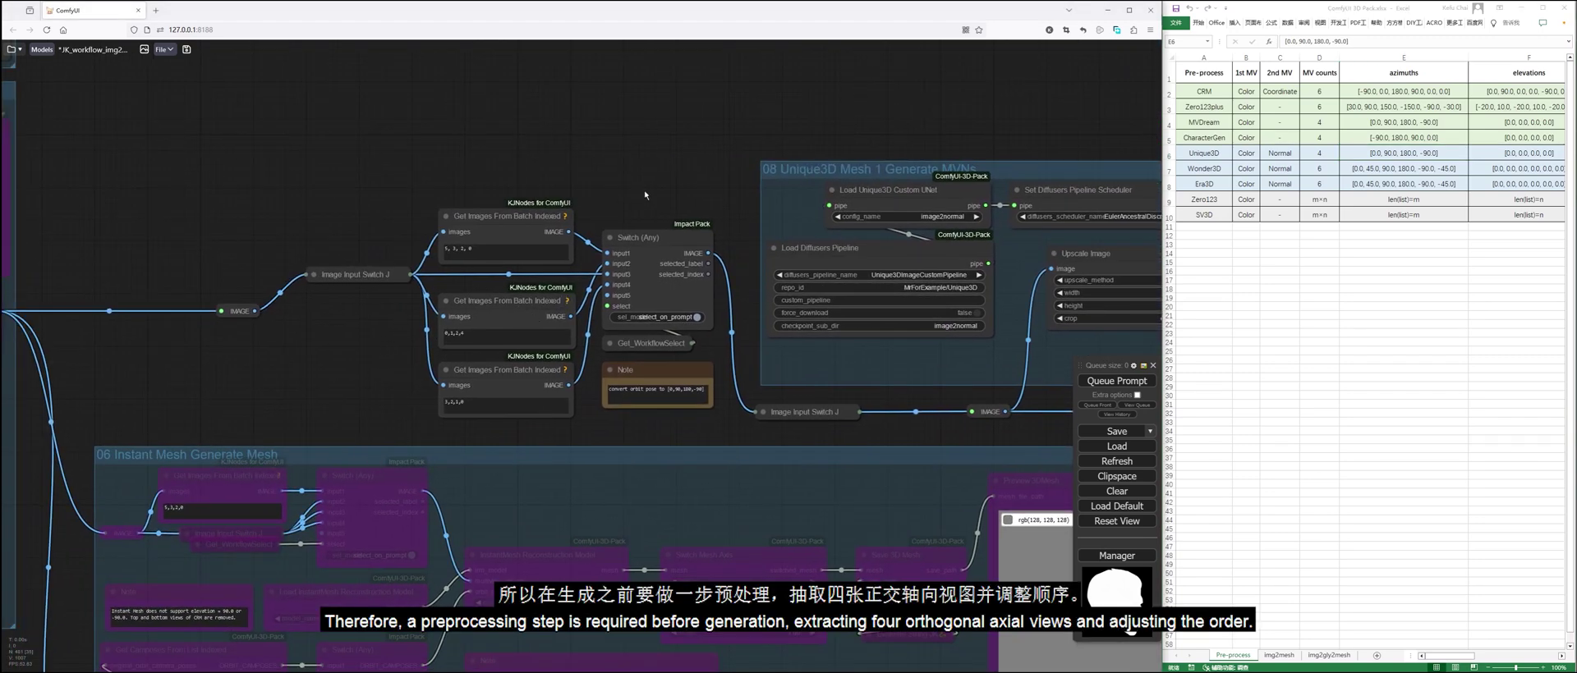
{"action": "scroll", "coordinate": [644, 190], "scroll_direction": "up", "scroll_amount": 2}
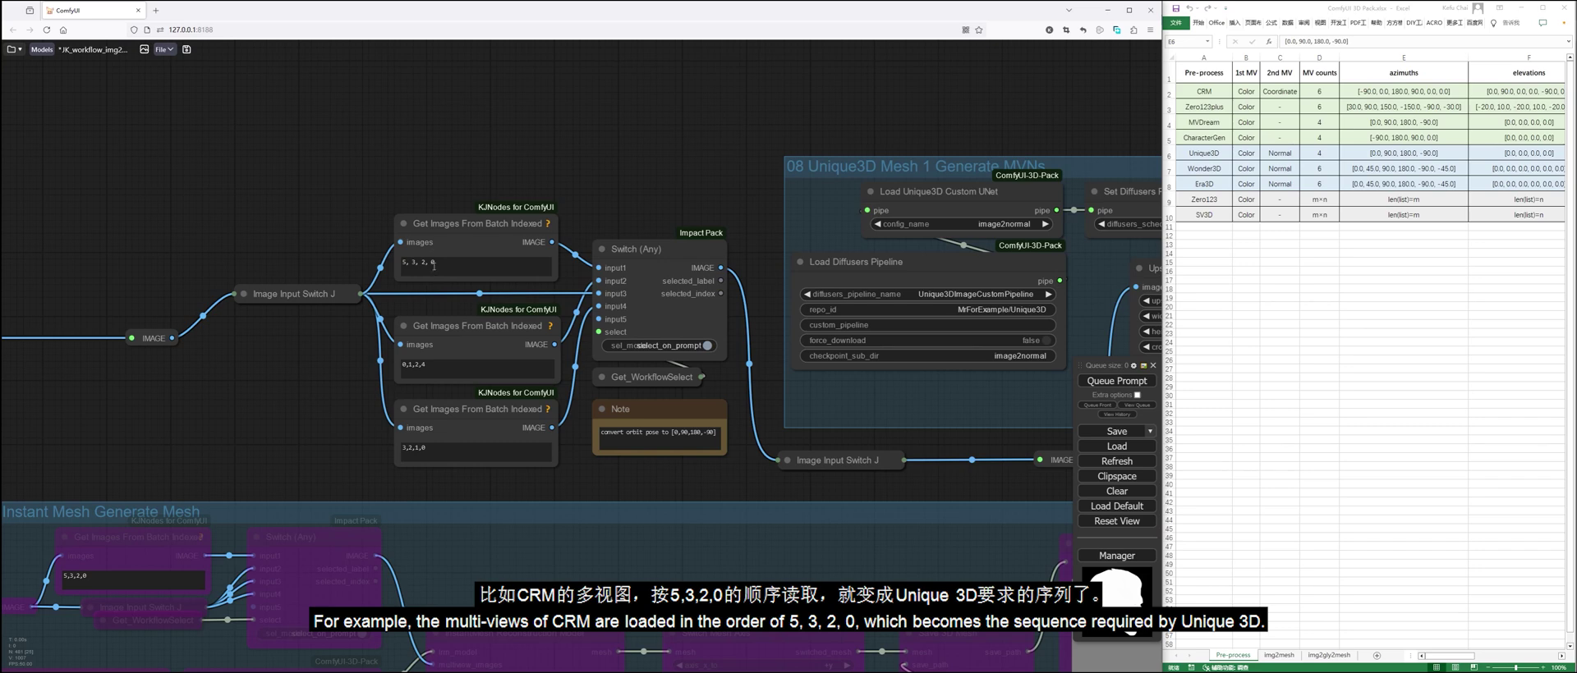
{"action": "left_click", "coordinate": [444, 226]}
{"action": "left_click", "coordinate": [417, 261]}
{"action": "left_click", "coordinate": [1468, 91]}
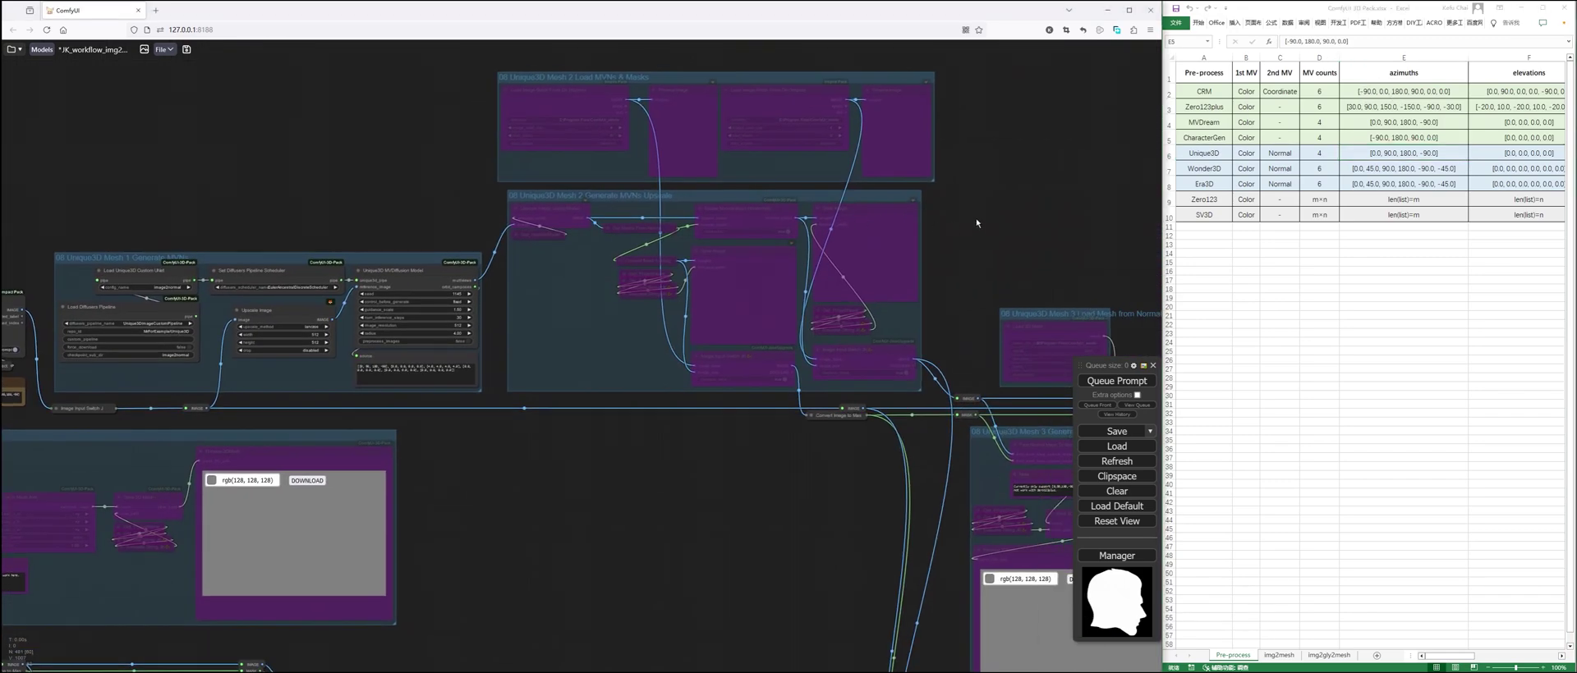
Enable the 08 Unique3D Mesh 2 Generate MVNs Upscale group and queue the workflow to generate the upscaled normal maps.
{"action": "scroll", "coordinate": [978, 223], "scroll_direction": "up", "scroll_amount": 2}
{"action": "left_click", "coordinate": [893, 194]}
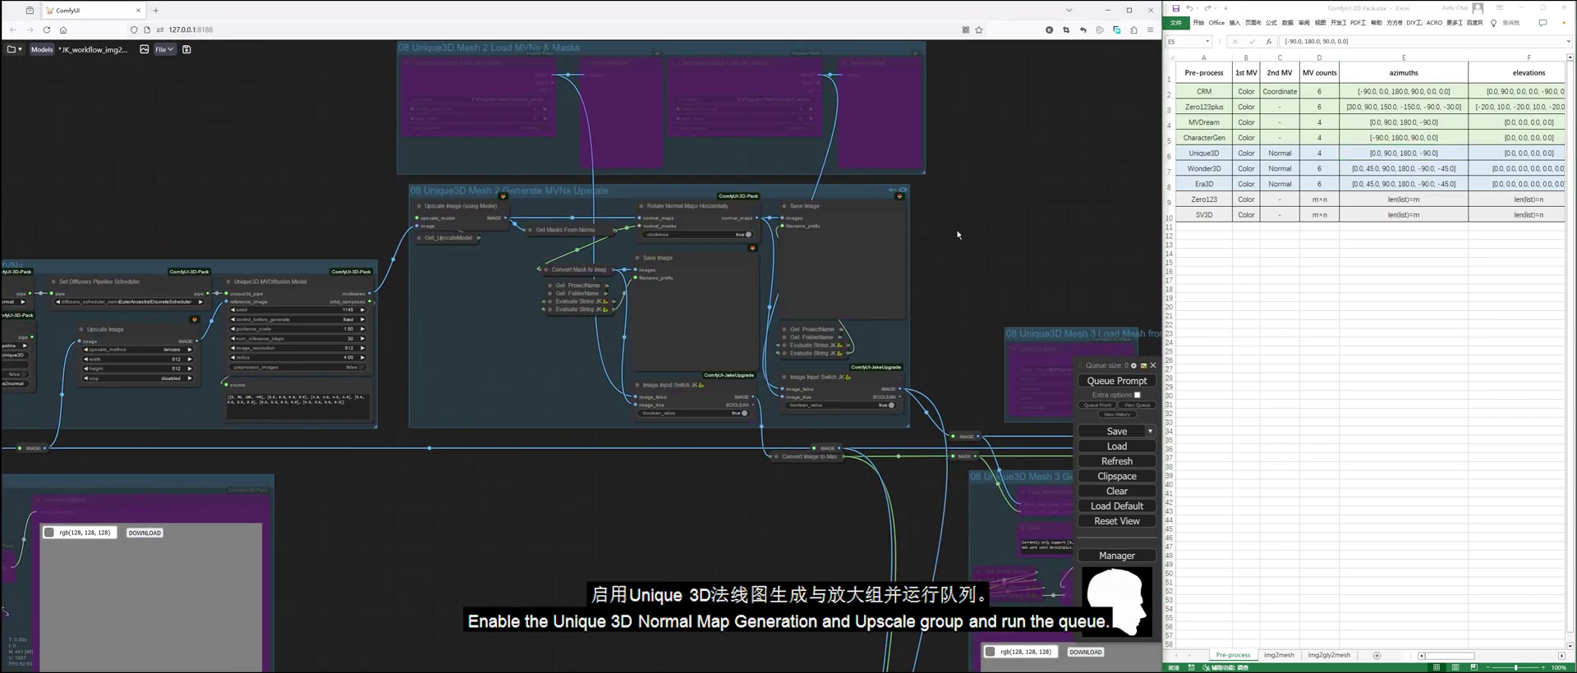
{"action": "scroll", "coordinate": [957, 234], "scroll_direction": "down", "scroll_amount": 1}
{"action": "left_click_drag", "start_coordinate": [318, 212], "coordinate": [433, 217]}
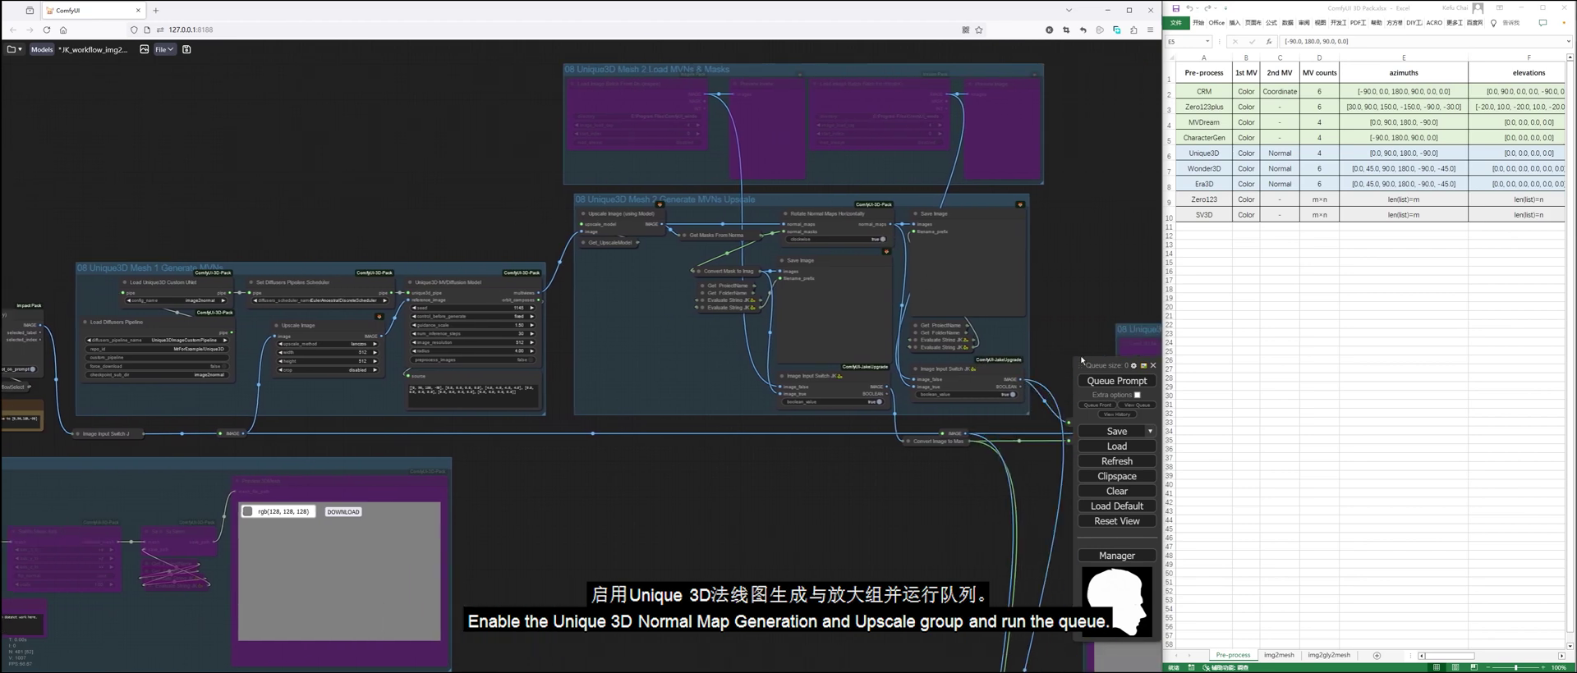
{"action": "left_click", "coordinate": [1110, 383]}
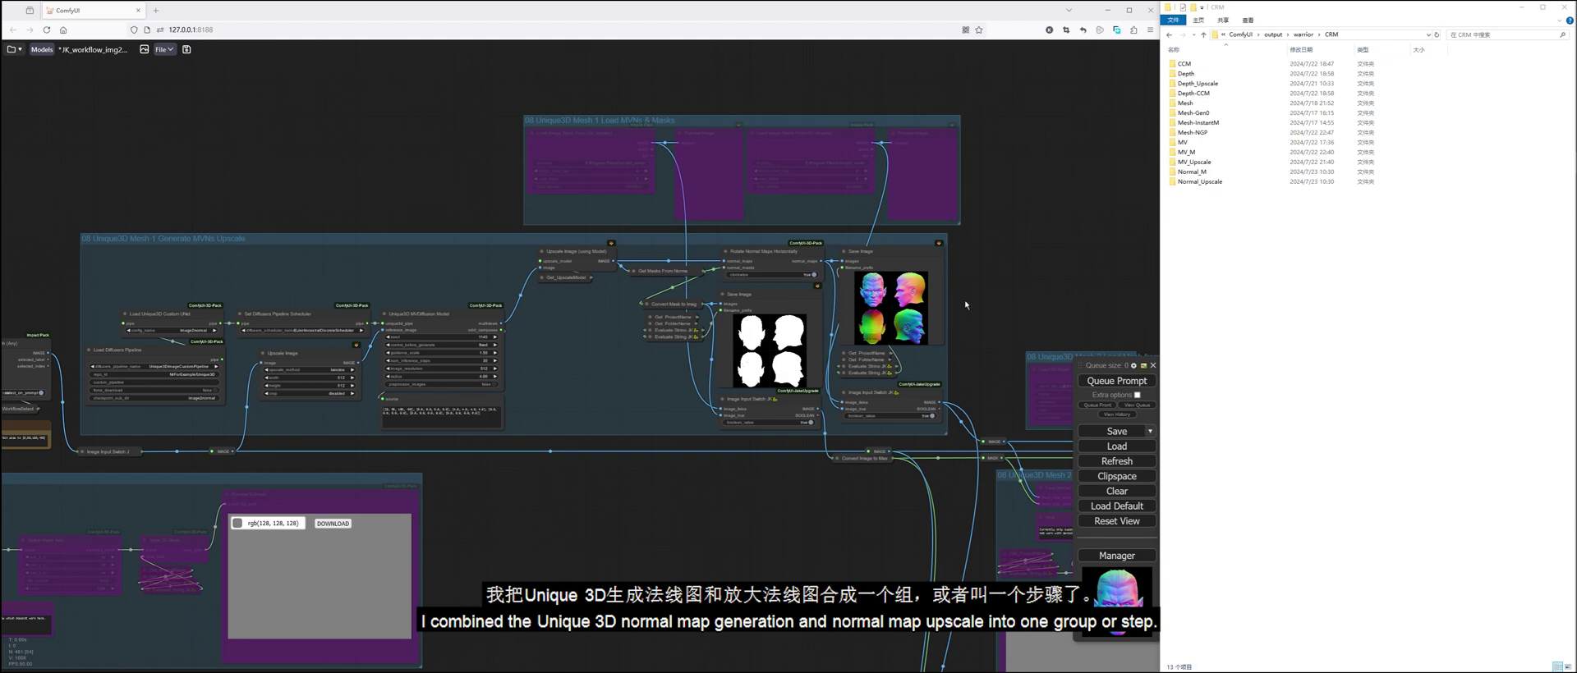
Examine the generated masks and normal maps closely in the Save Image nodes of the Unique3D group.
{"action": "scroll", "coordinate": [966, 305], "scroll_direction": "up", "scroll_amount": 7}
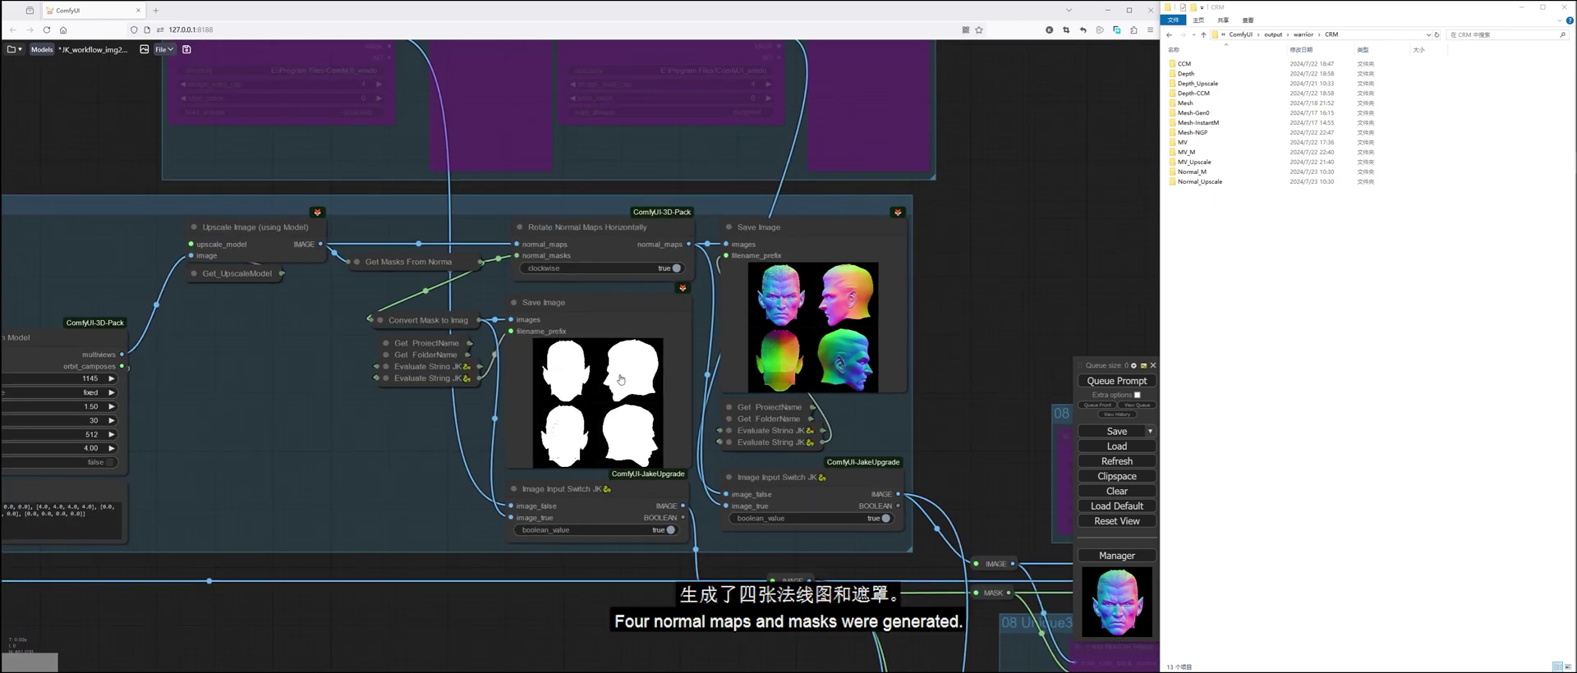
{"action": "scroll", "coordinate": [953, 340], "scroll_direction": "up", "scroll_amount": 5}
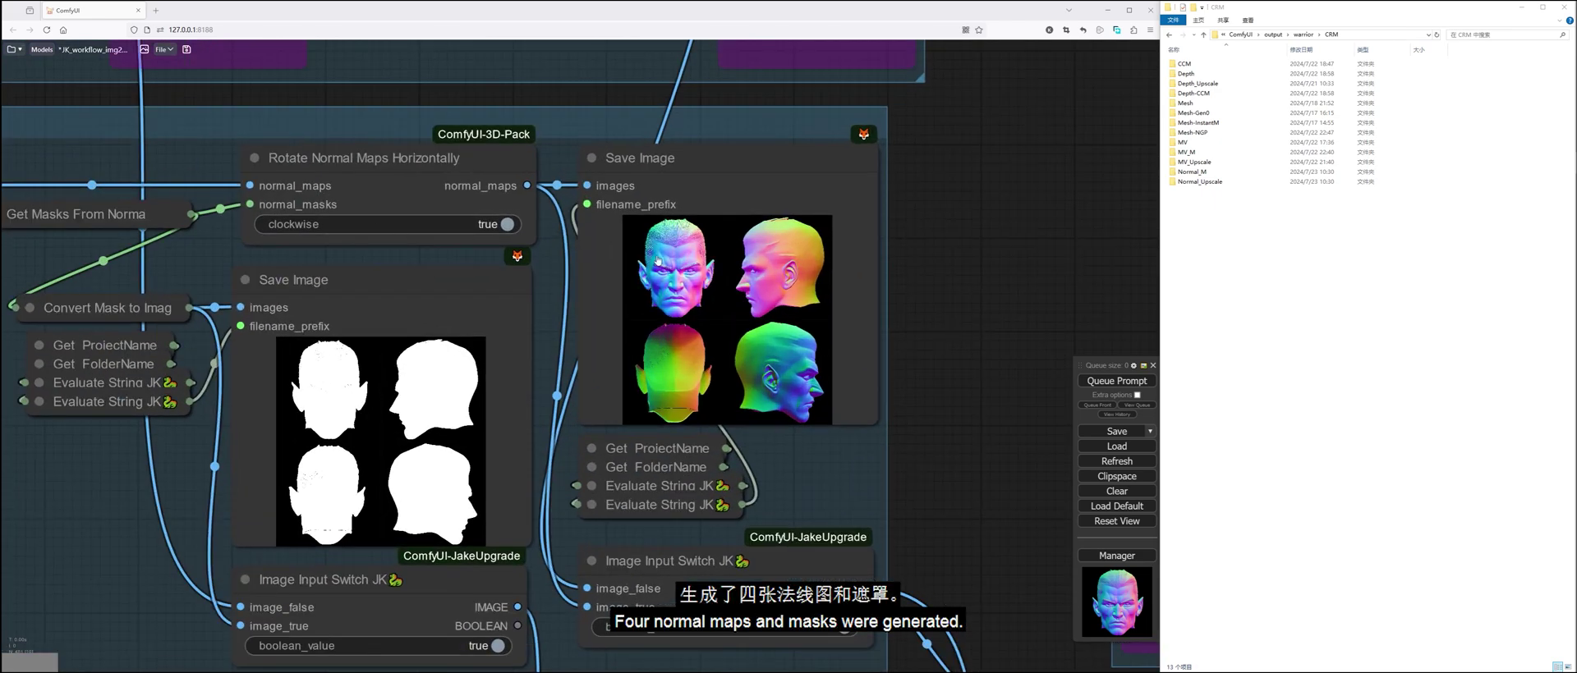
{"action": "scroll", "coordinate": [653, 267], "scroll_direction": "up", "scroll_amount": 4}
{"action": "scroll", "coordinate": [616, 302], "scroll_direction": "down", "scroll_amount": 2}
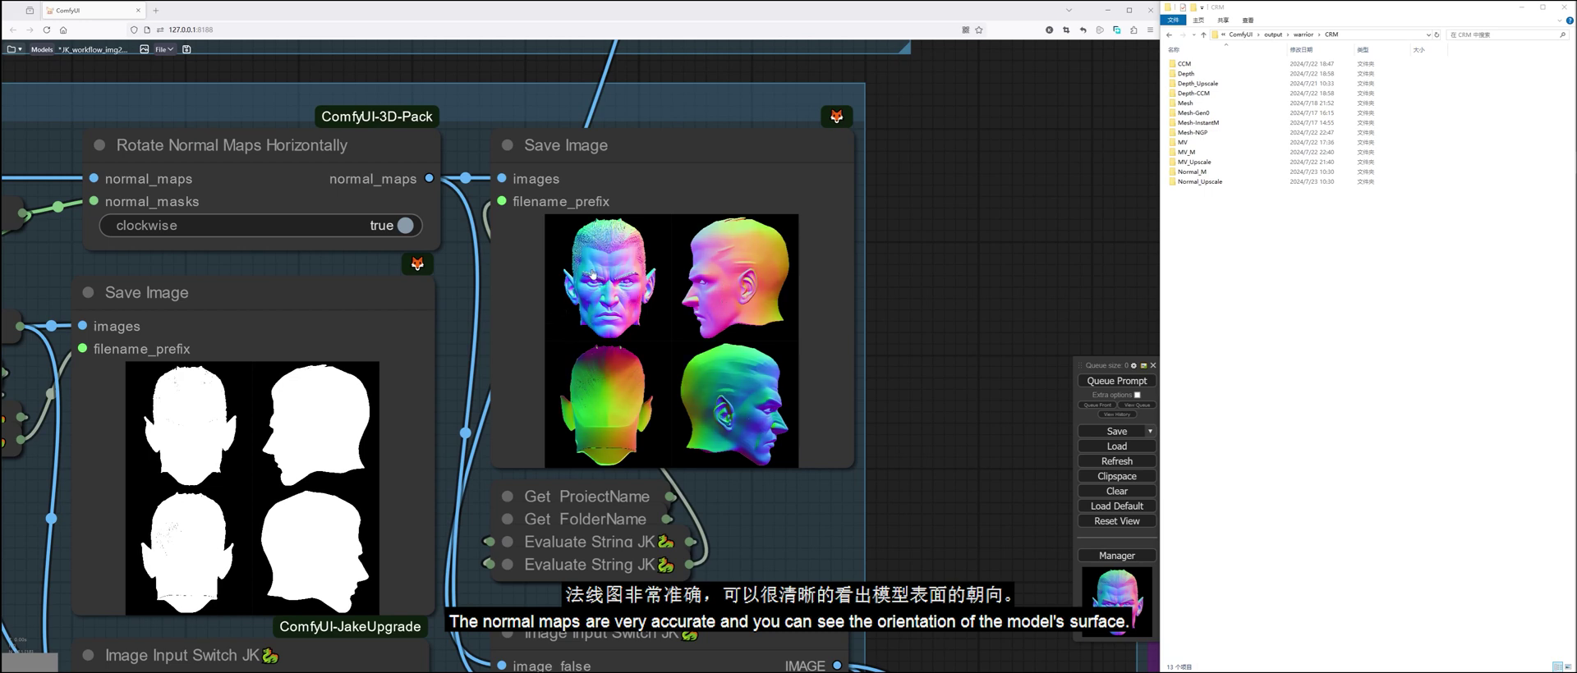
Bypass the Unique3D normal map upscale group and enable 08 Unique3D Mesh 1 Load MVNs & Masks, using the Normal_M and Normal_Upscale folders.
{"action": "scroll", "coordinate": [663, 399], "scroll_direction": "down", "scroll_amount": 10}
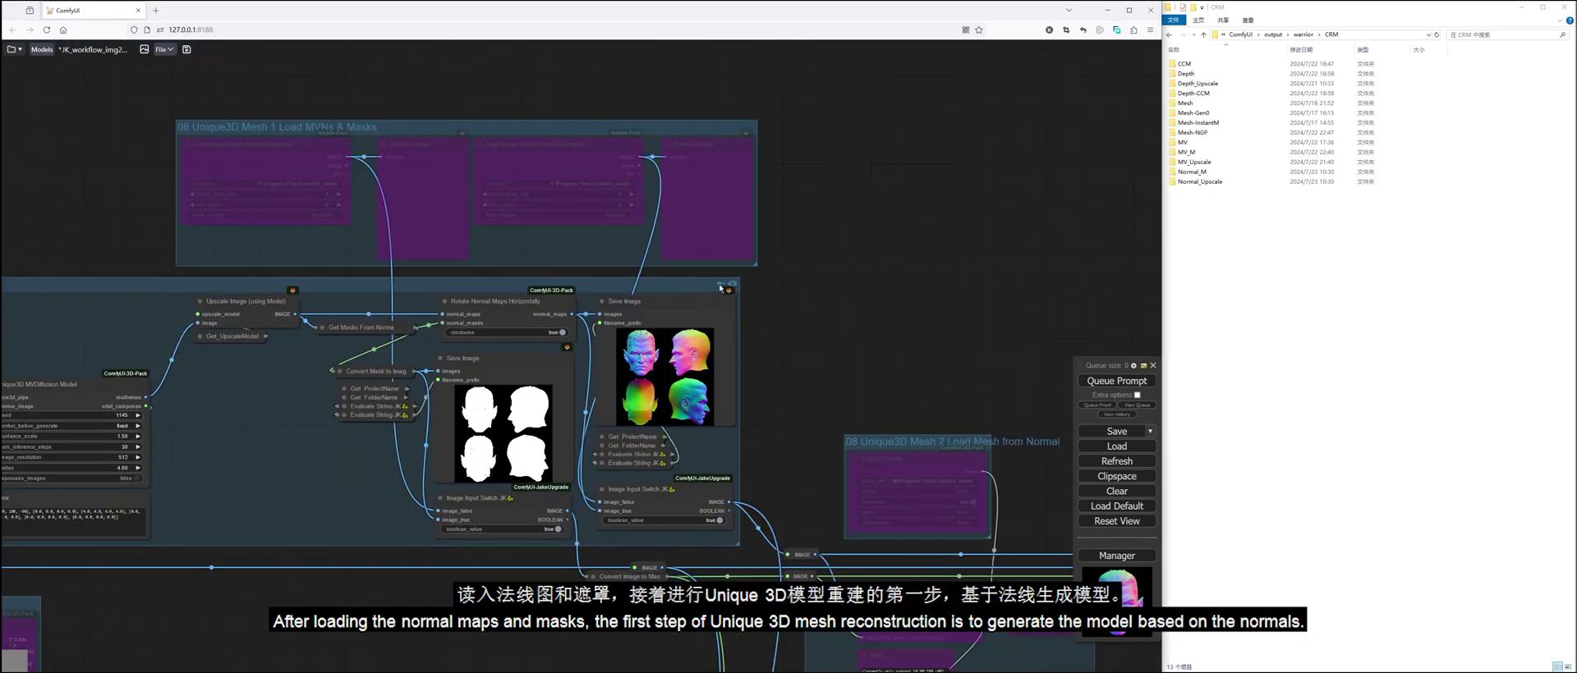
{"action": "left_click", "coordinate": [721, 286]}
{"action": "double_click", "coordinate": [1190, 172]}
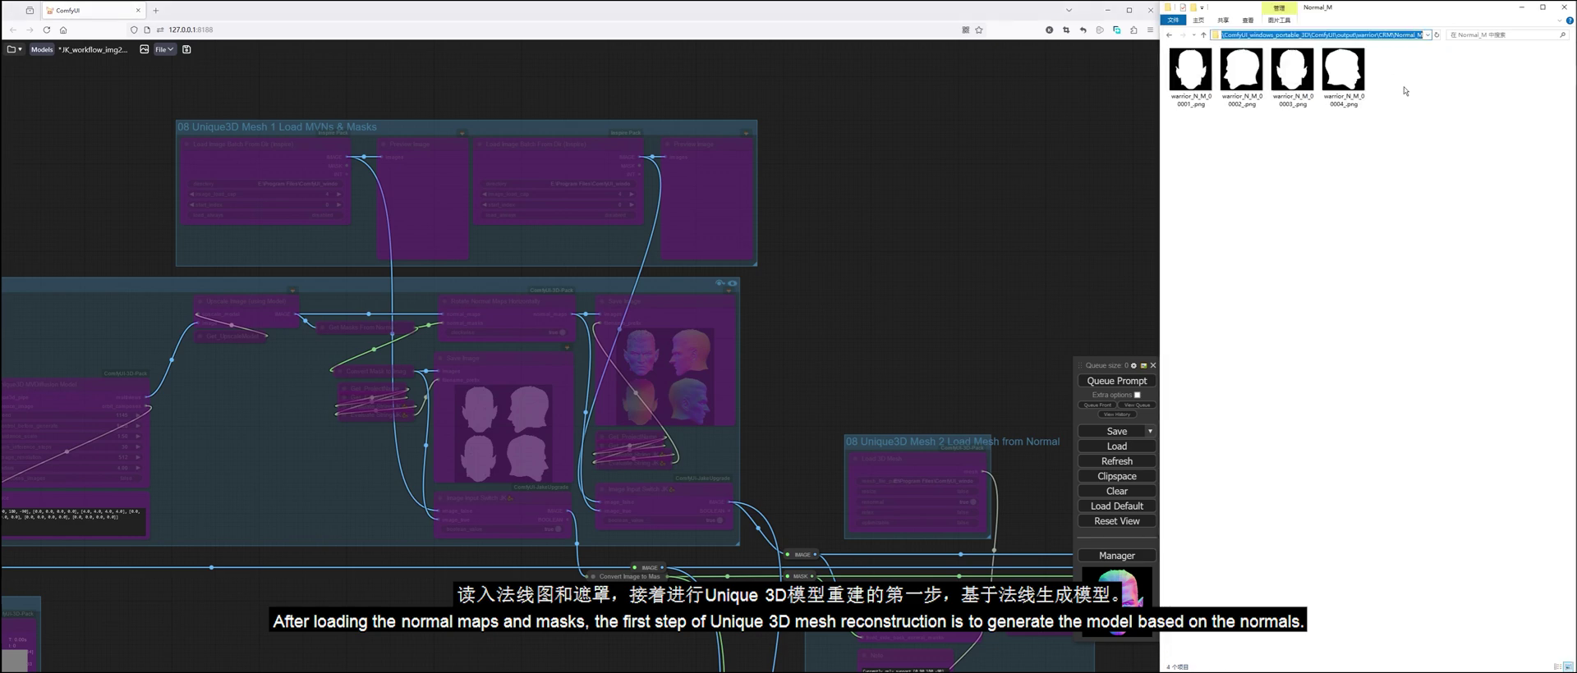
{"action": "left_click", "coordinate": [309, 184]}
{"action": "left_click", "coordinate": [454, 186]}
{"action": "left_click", "coordinate": [737, 126]}
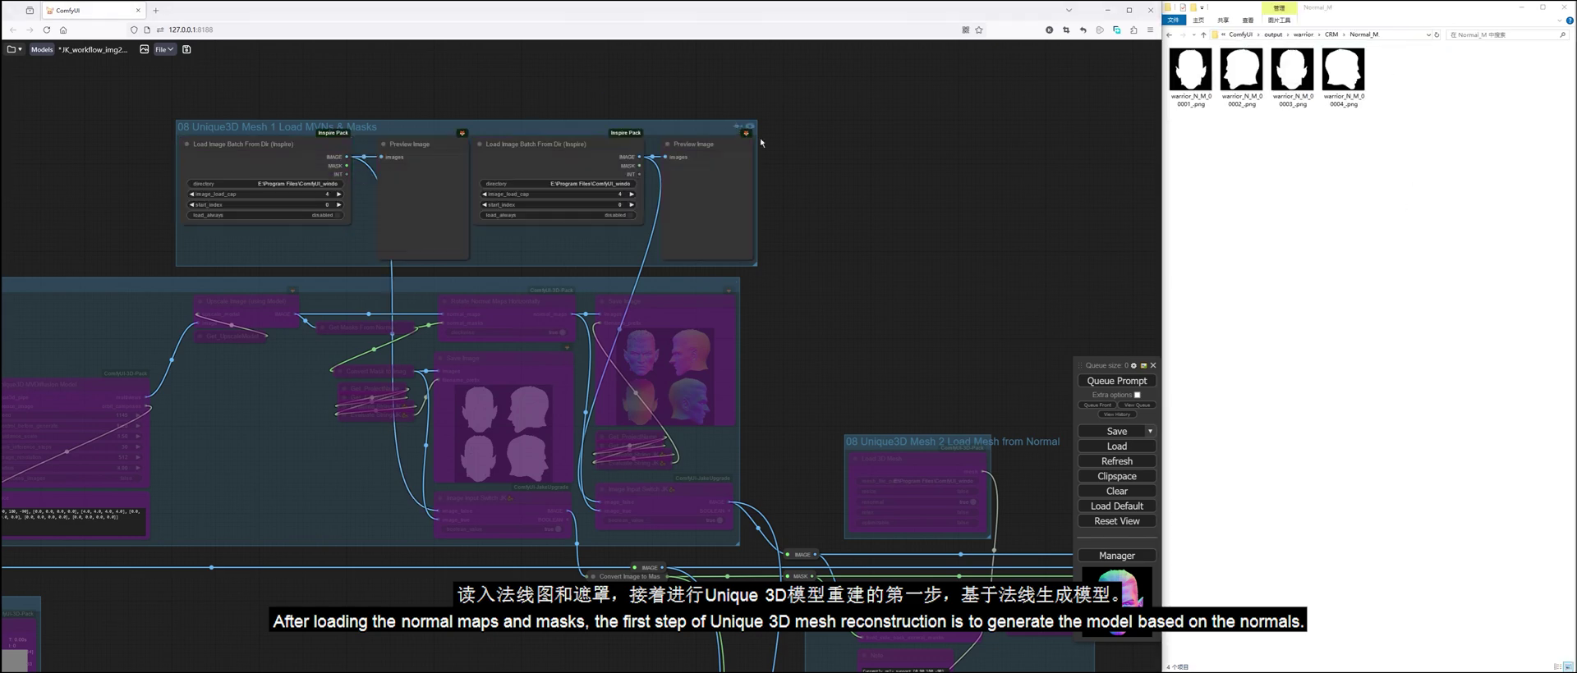
{"action": "left_click", "coordinate": [1332, 35]}
{"action": "double_click", "coordinate": [1214, 180]}
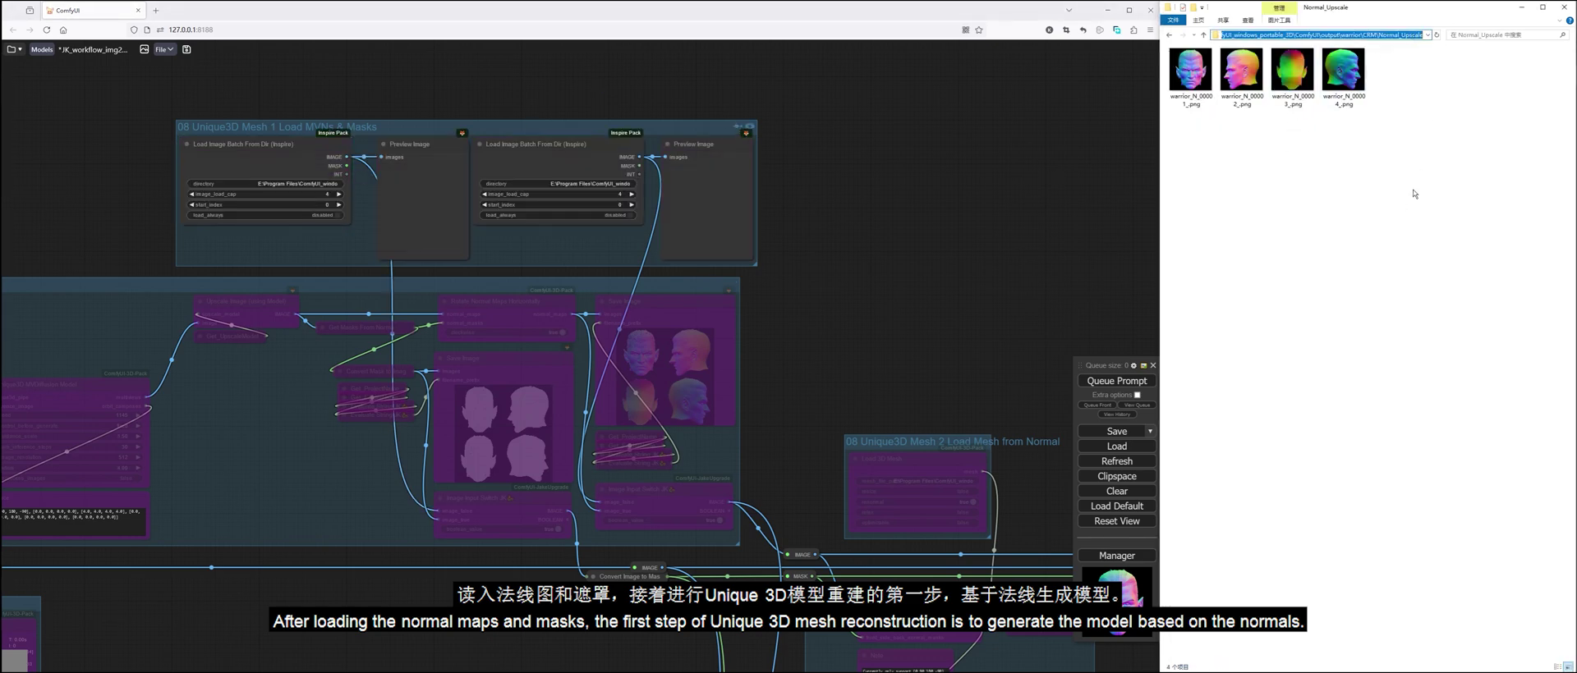
Enable the 08 Unique3D Mesh 2 Generate Mesh from Normal group, queue the workflow, and inspect the mesh in the preview.
{"action": "left_click_drag", "start_coordinate": [902, 284], "coordinate": [721, 146]}
{"action": "left_click_drag", "start_coordinate": [935, 474], "coordinate": [778, 284]}
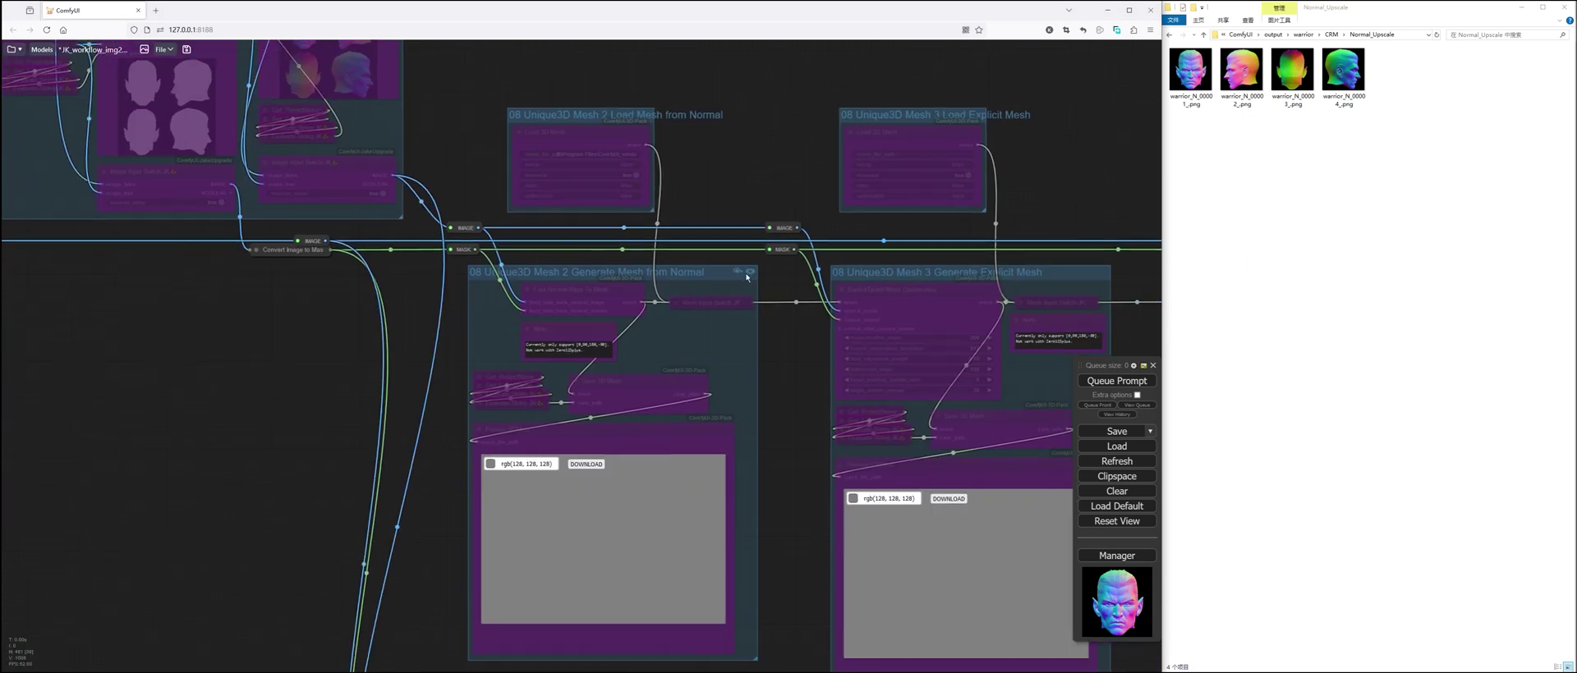
{"action": "left_click", "coordinate": [746, 276]}
{"action": "left_click_drag", "start_coordinate": [781, 539], "coordinate": [761, 461]}
{"action": "left_click", "coordinate": [1121, 380]}
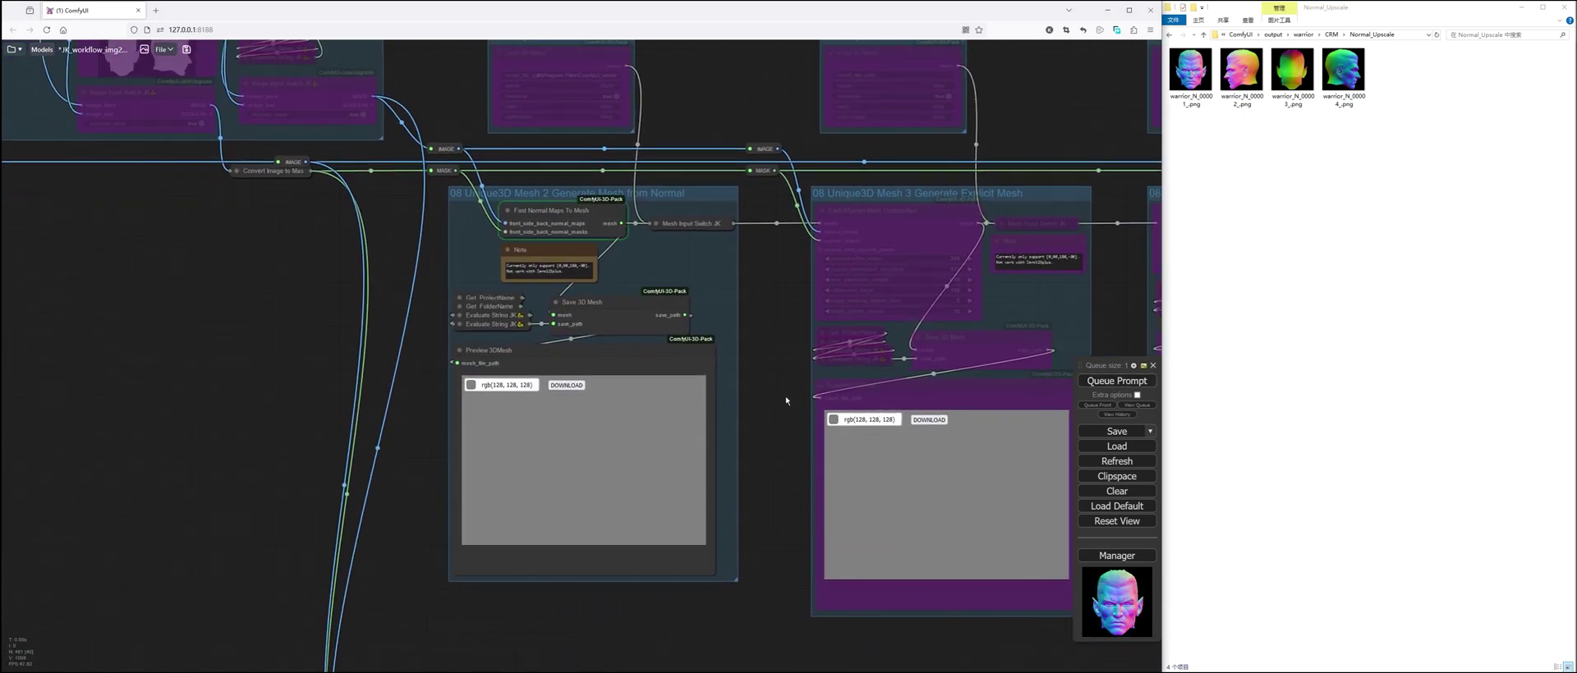
{"action": "scroll", "coordinate": [579, 444], "scroll_direction": "down", "scroll_amount": 10}
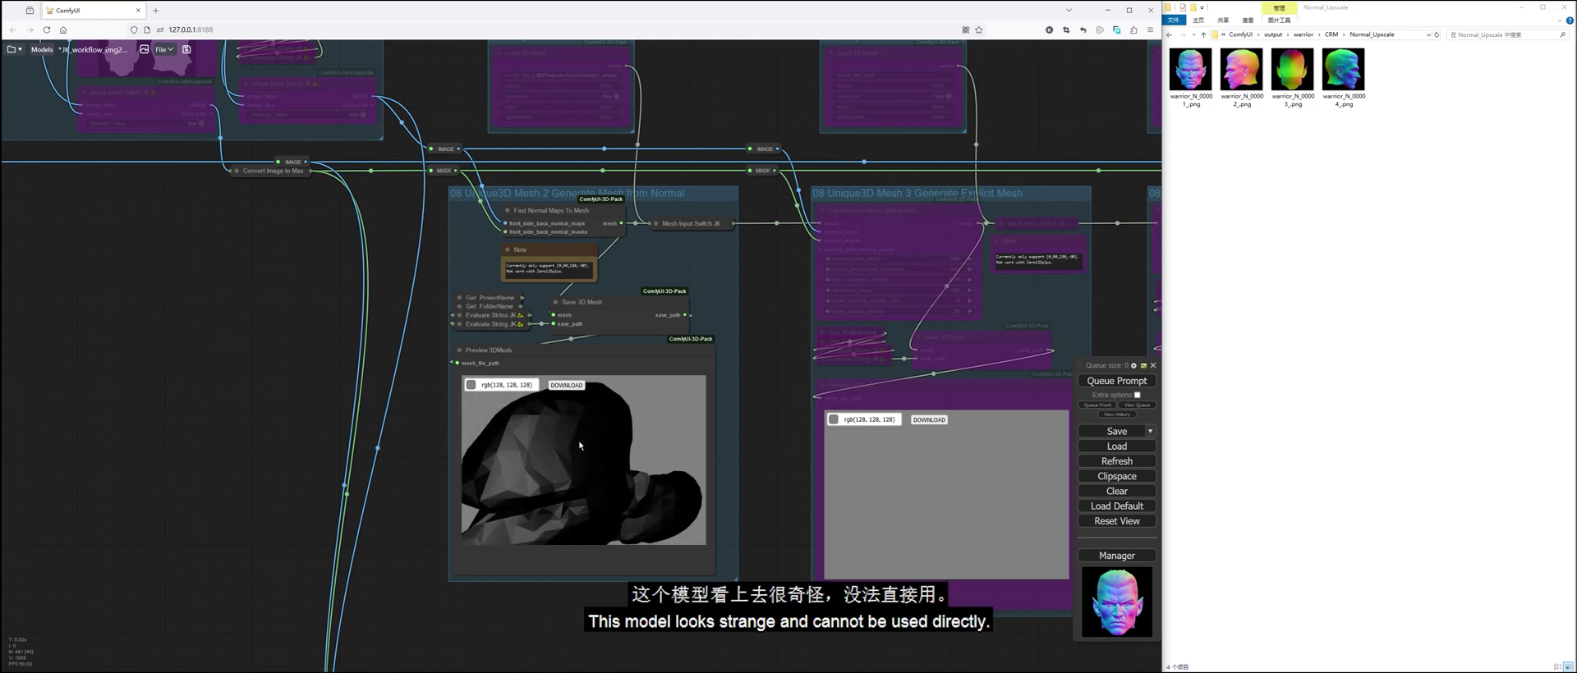
{"action": "left_click_drag", "start_coordinate": [563, 488], "coordinate": [535, 462]}
Bypass the 08 Unique3D Mesh 2 Generate Mesh from Normal group and enable the matching Load Mesh from Normal group.
{"action": "left_click_drag", "start_coordinate": [769, 293], "coordinate": [645, 283]}
{"action": "left_click", "coordinate": [583, 187]}
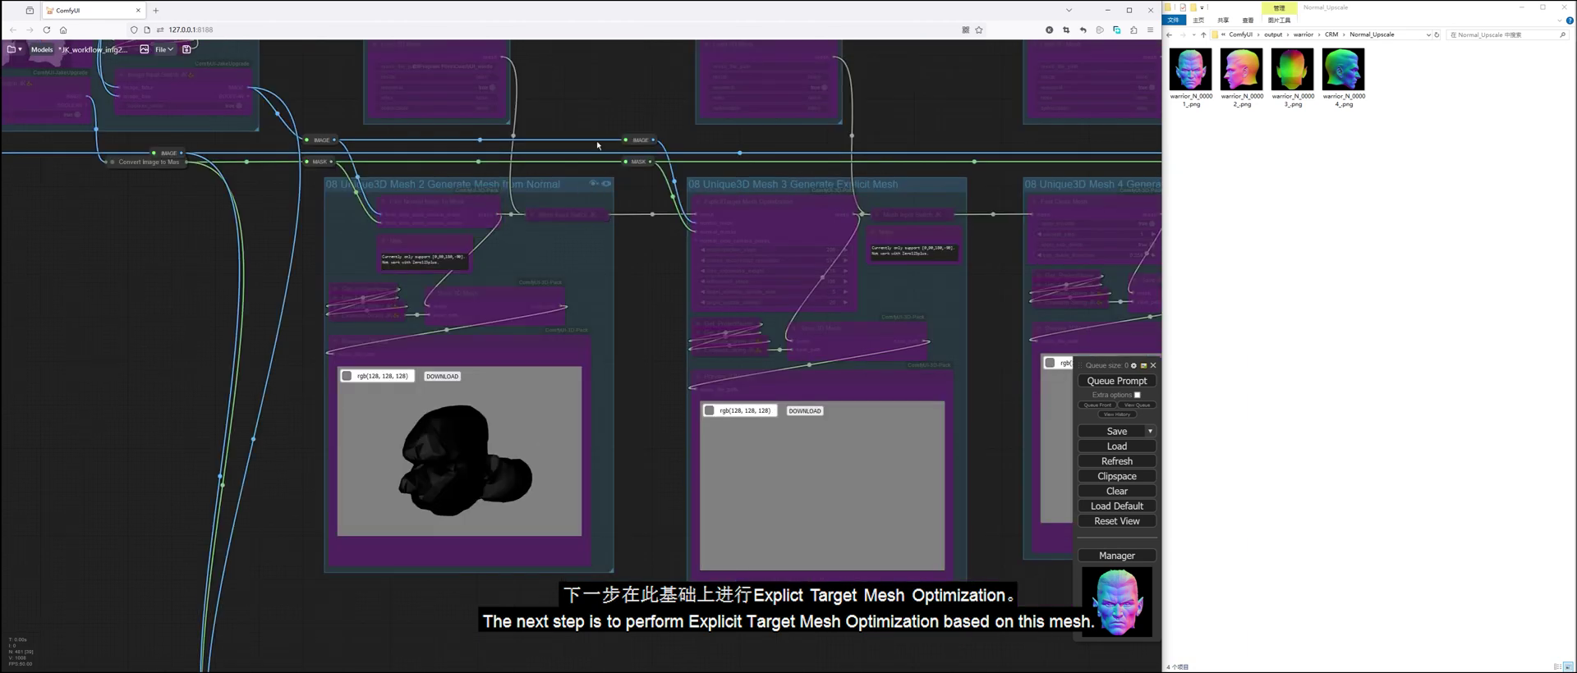
{"action": "left_click_drag", "start_coordinate": [567, 115], "coordinate": [564, 164]}
{"action": "left_click", "coordinate": [478, 78]}
{"action": "scroll", "coordinate": [566, 141], "scroll_direction": "up", "scroll_amount": 1}
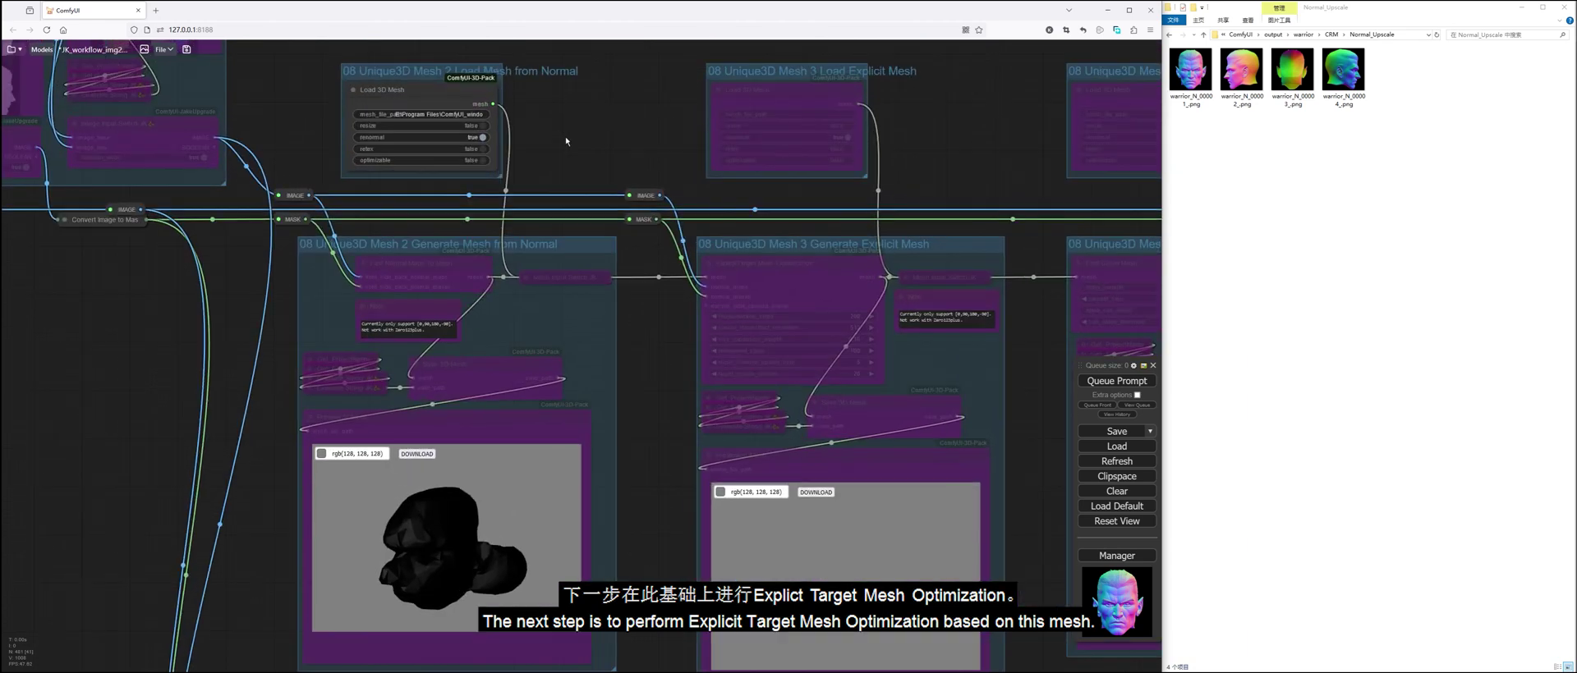
Set the Load 3D Mesh node's file path to warrior.obj from the CRM output's Mesh-Gen0 folder.
{"action": "left_click", "coordinate": [1329, 34]}
{"action": "left_click", "coordinate": [1215, 115]}
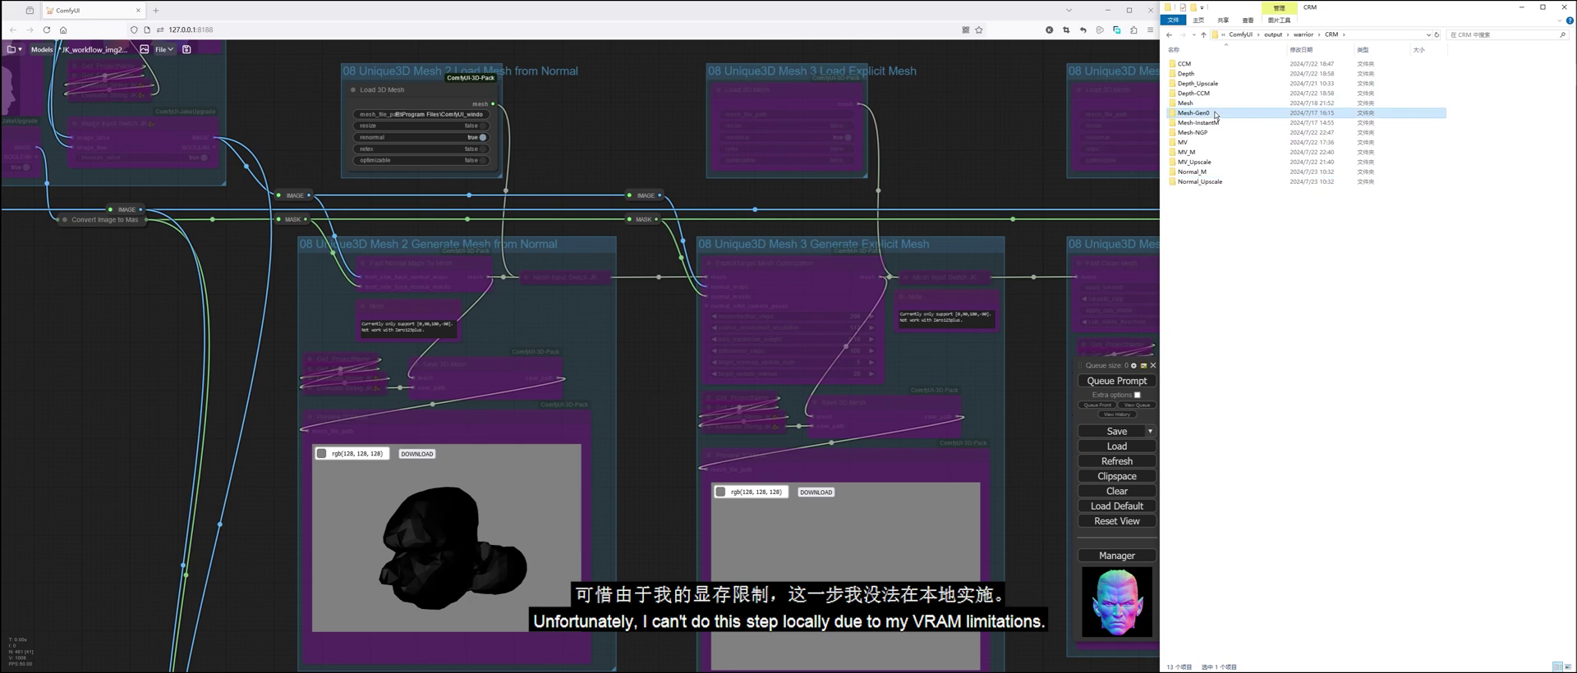
{"action": "double_click", "coordinate": [1215, 115]}
{"action": "left_click", "coordinate": [1246, 80]}
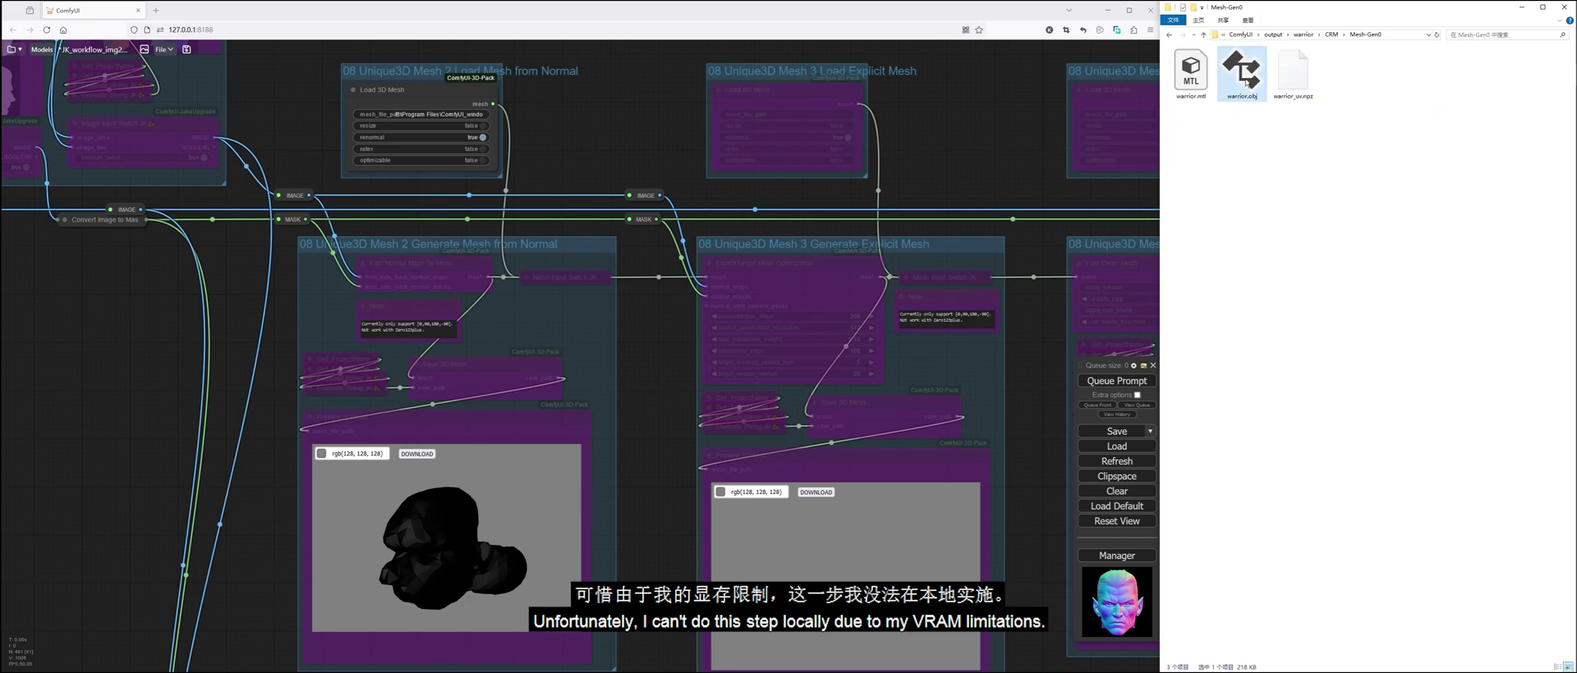
{"action": "right_click", "coordinate": [1247, 82]}
{"action": "left_click", "coordinate": [1291, 224]}
{"action": "left_click", "coordinate": [423, 114]}
{"action": "key", "text": "ctrl+v"}
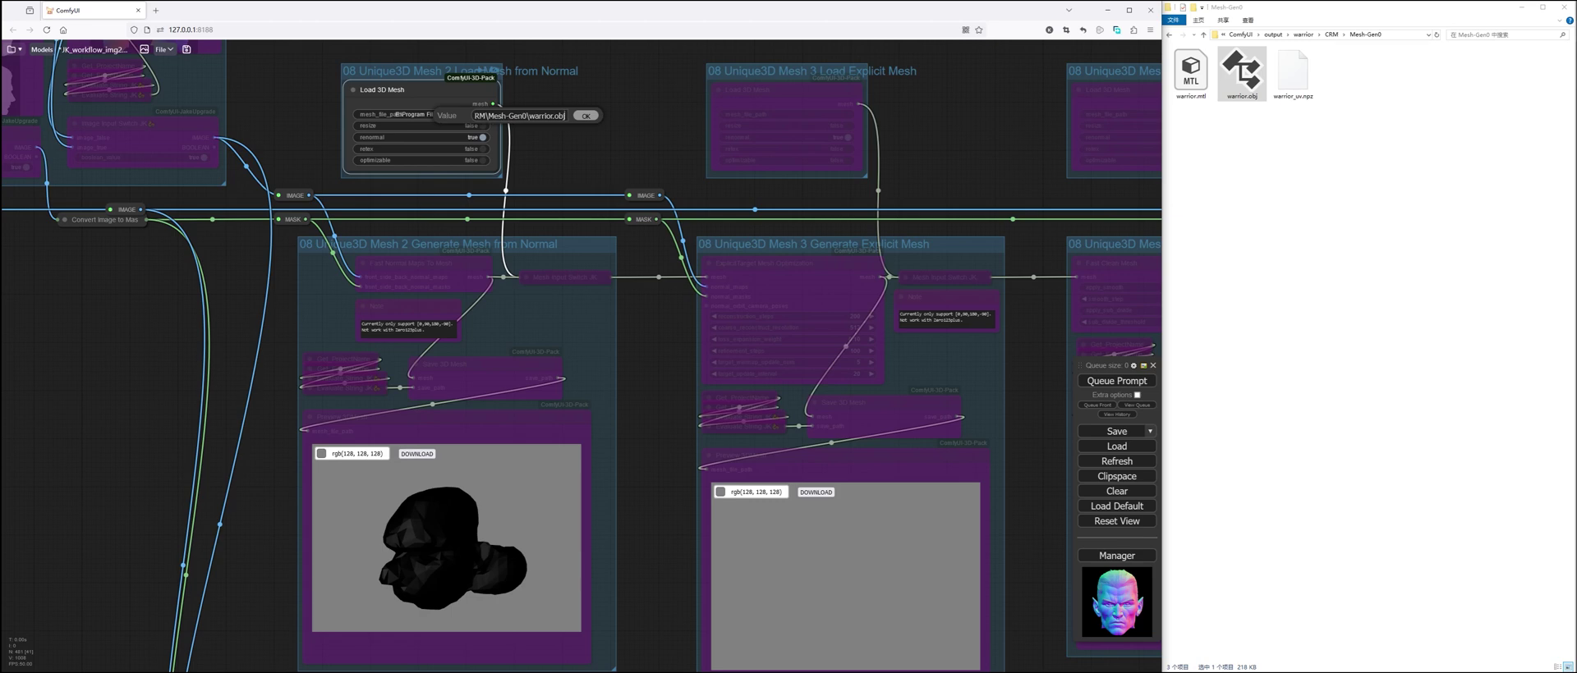
{"action": "left_click", "coordinate": [586, 116]}
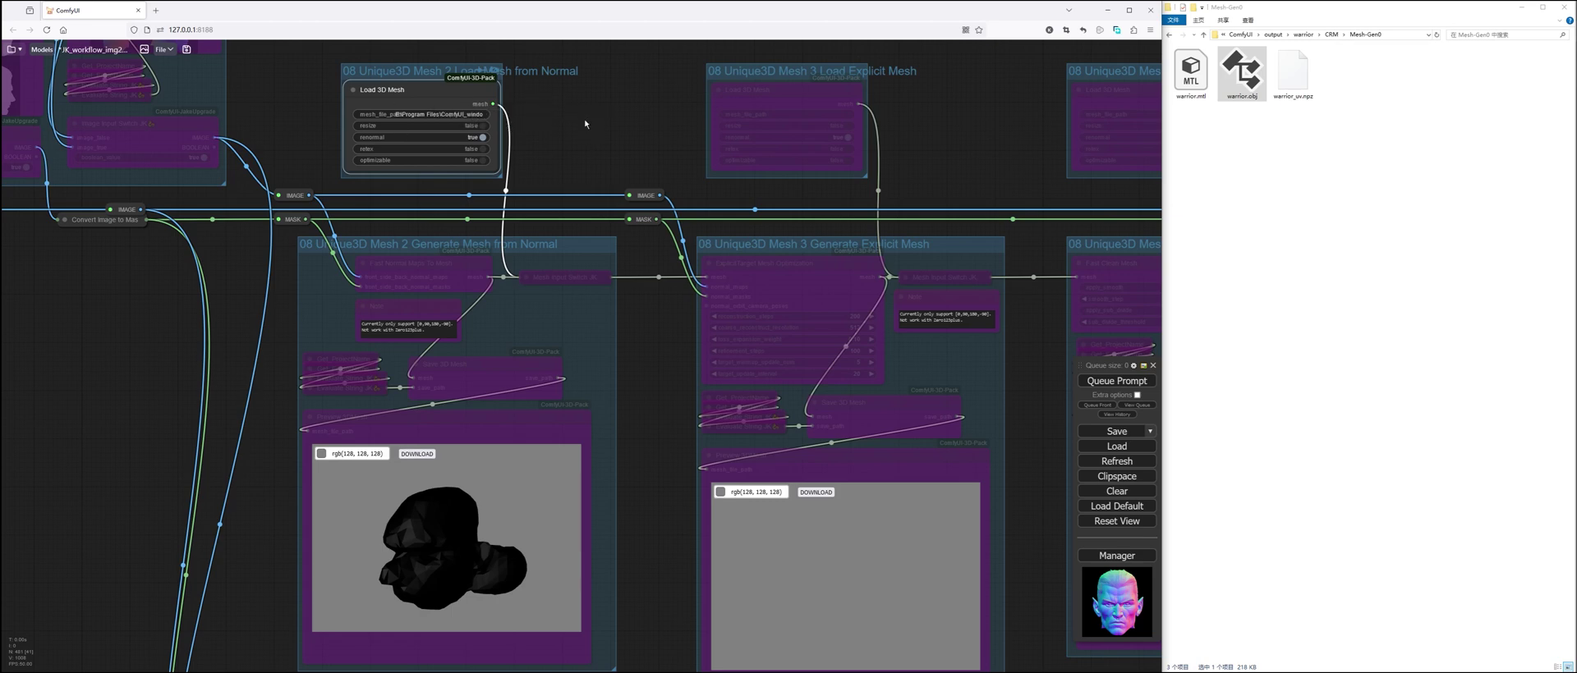
Enable the 08 Unique3D Mesh 3 Generate Explicit Mesh group and queue the workflow to run the Explicit Target Mesh Optimization.
{"action": "left_click", "coordinate": [586, 124]}
{"action": "left_click", "coordinate": [986, 246]}
{"action": "left_click_drag", "start_coordinate": [957, 175], "coordinate": [809, 100]}
{"action": "scroll", "coordinate": [810, 101], "scroll_direction": "down", "scroll_amount": 1}
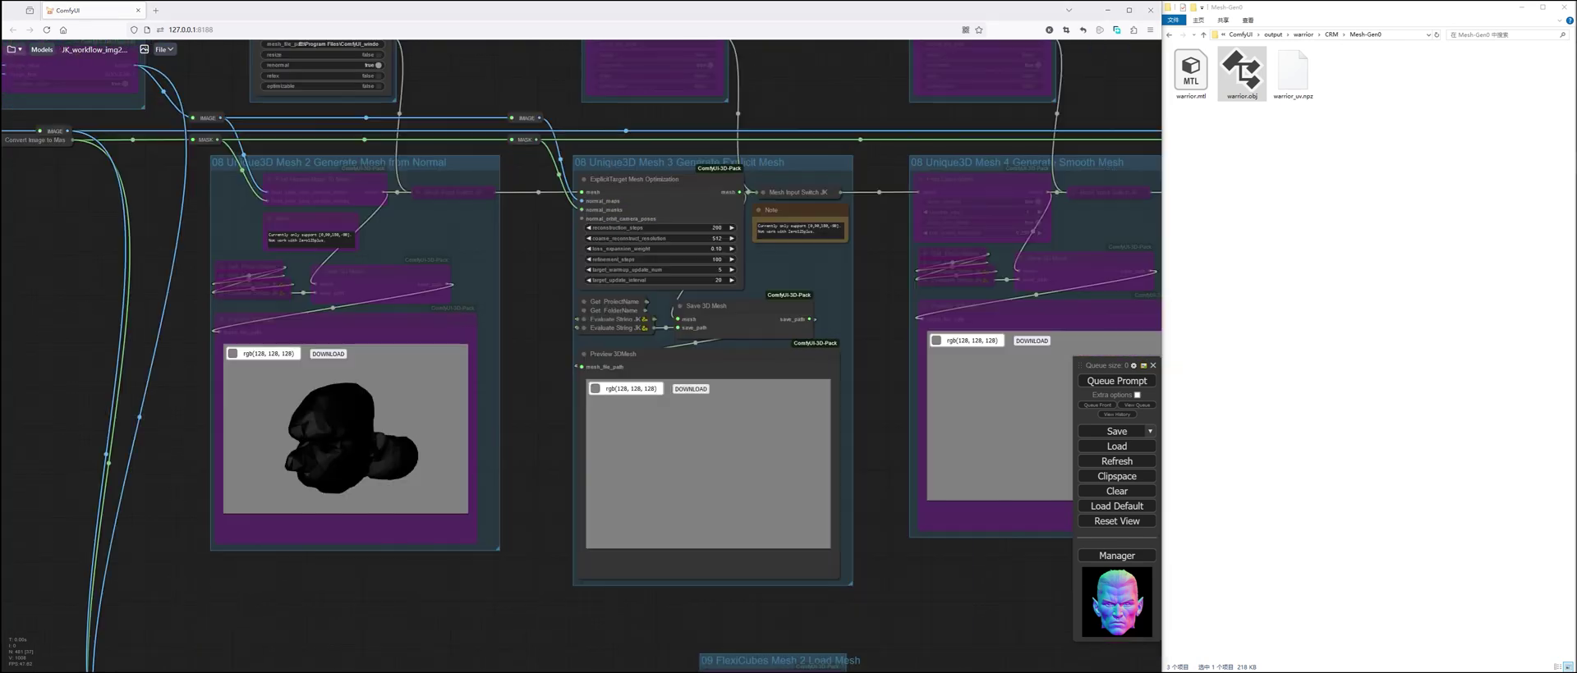
{"action": "left_click", "coordinate": [1116, 381]}
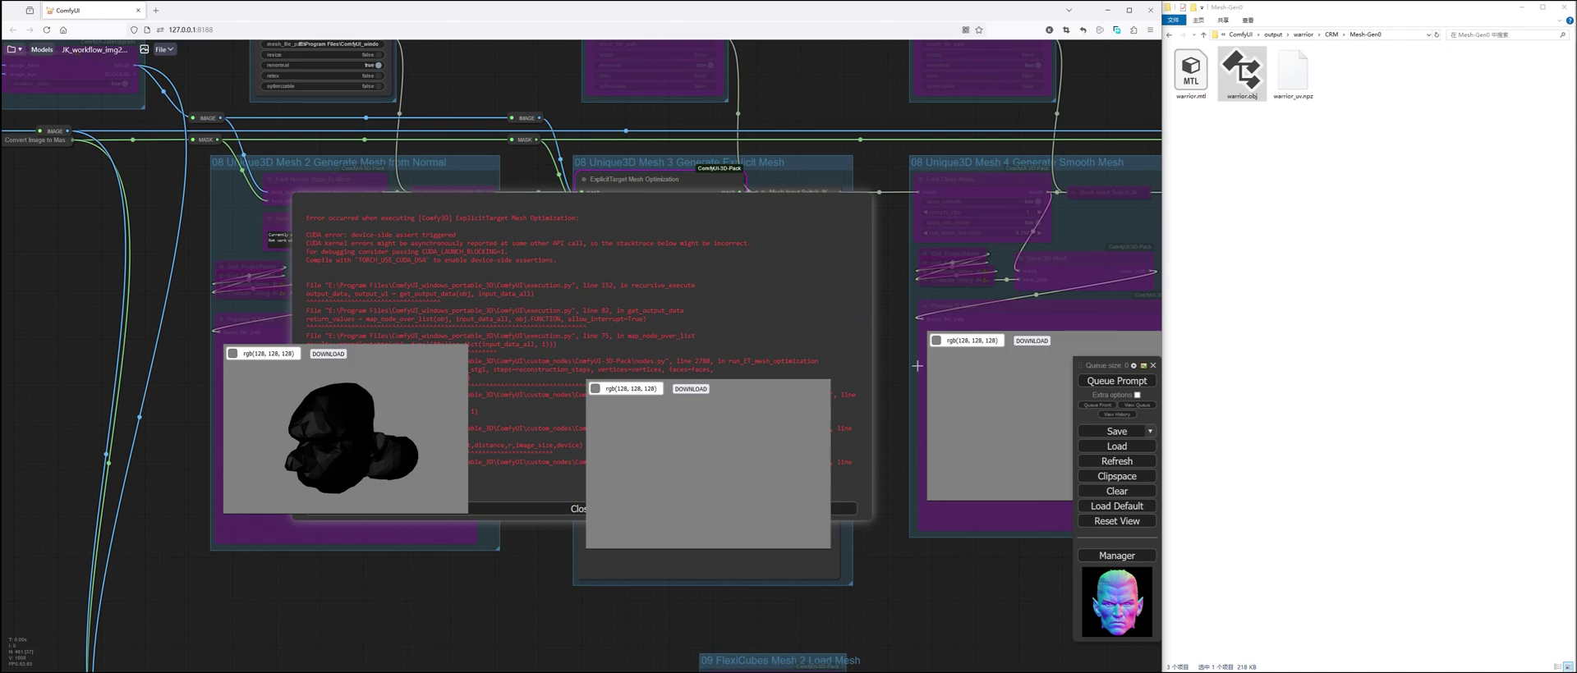
{"action": "scroll", "coordinate": [917, 366], "scroll_direction": "down", "scroll_amount": 7}
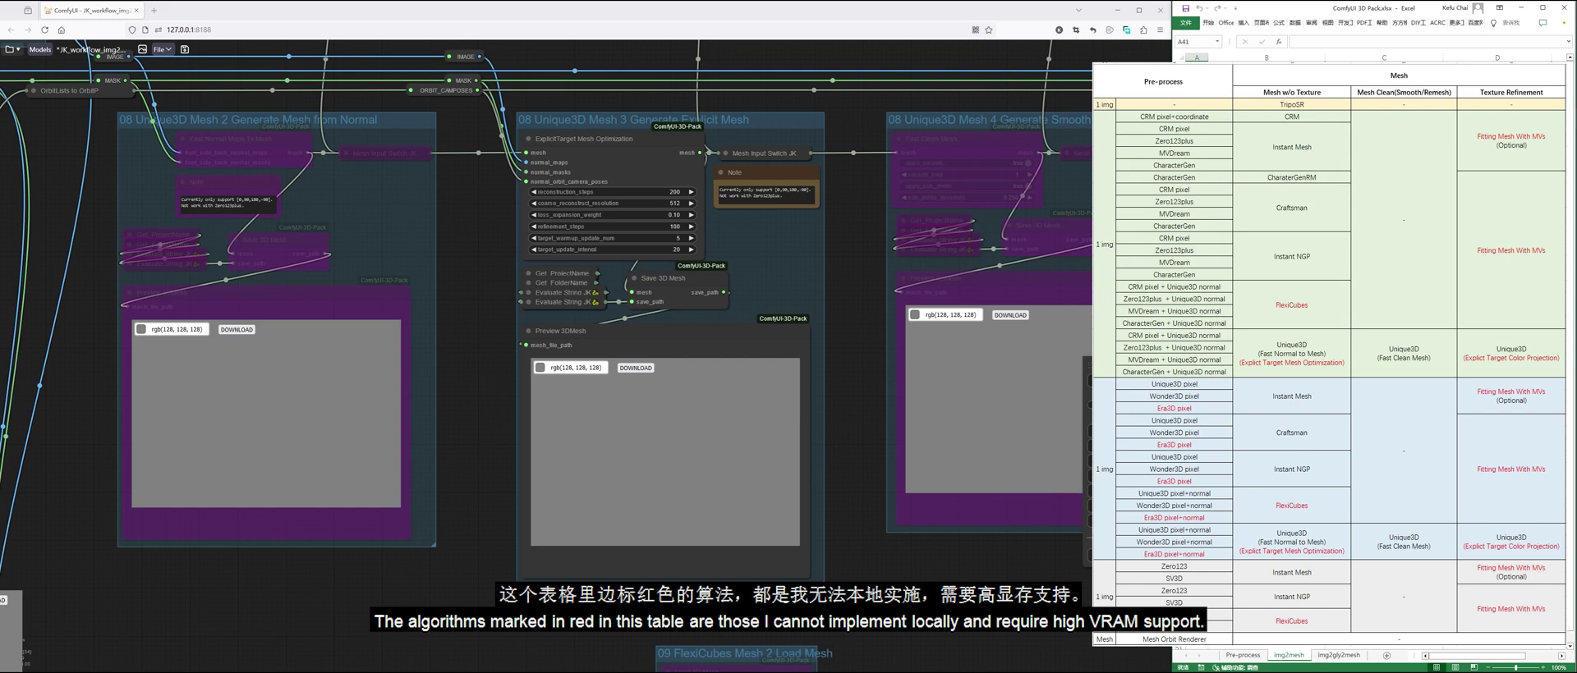
Bypass the 08 Unique3D Mesh 3 Generate Explicit Mesh group and look over the remaining Unique3D mesh groups.
{"action": "left_click_drag", "start_coordinate": [844, 357], "coordinate": [666, 394]}
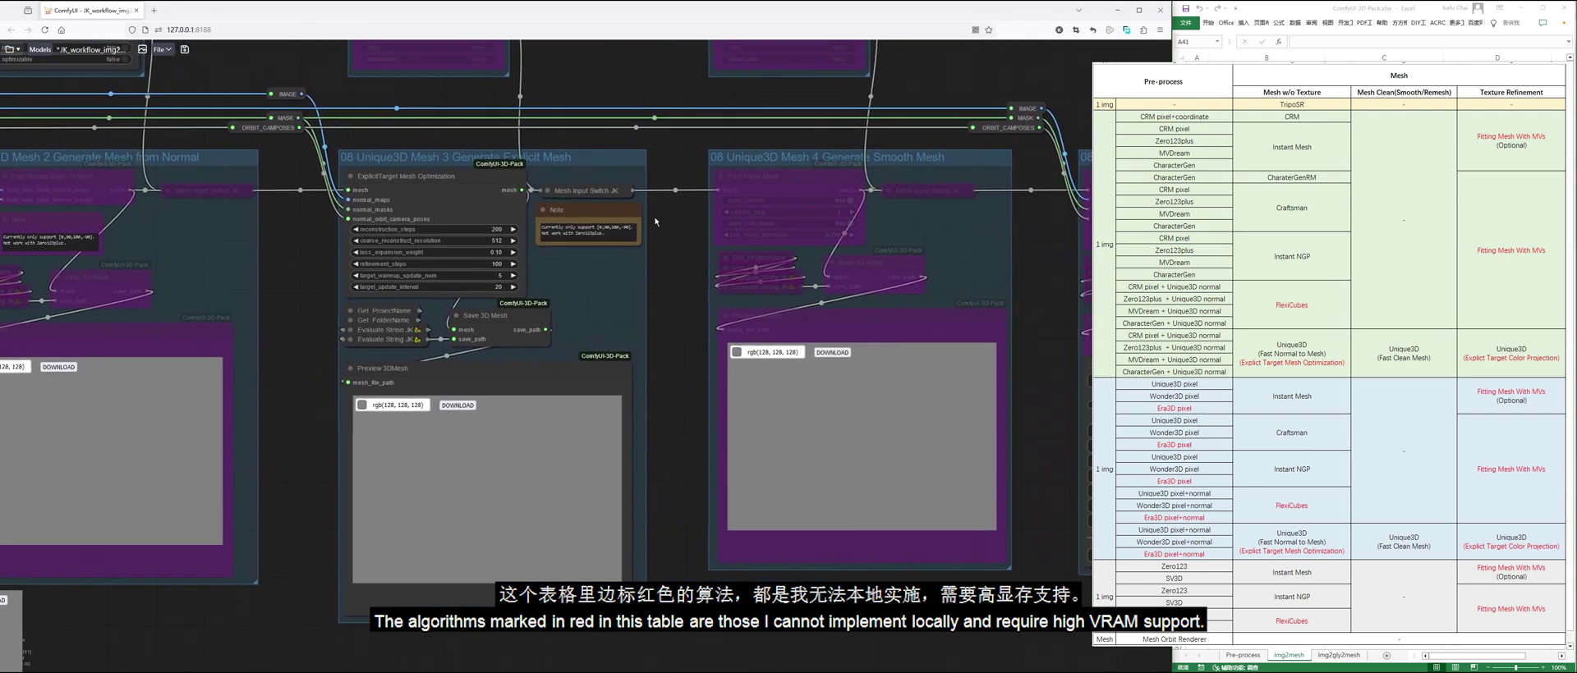
{"action": "left_click", "coordinate": [633, 158]}
{"action": "left_click_drag", "start_coordinate": [634, 64], "coordinate": [644, 208]}
{"action": "scroll", "coordinate": [645, 209], "scroll_direction": "down", "scroll_amount": 1}
{"action": "scroll", "coordinate": [645, 208], "scroll_direction": "down", "scroll_amount": 1}
{"action": "left_click_drag", "start_coordinate": [936, 171], "coordinate": [789, 135]}
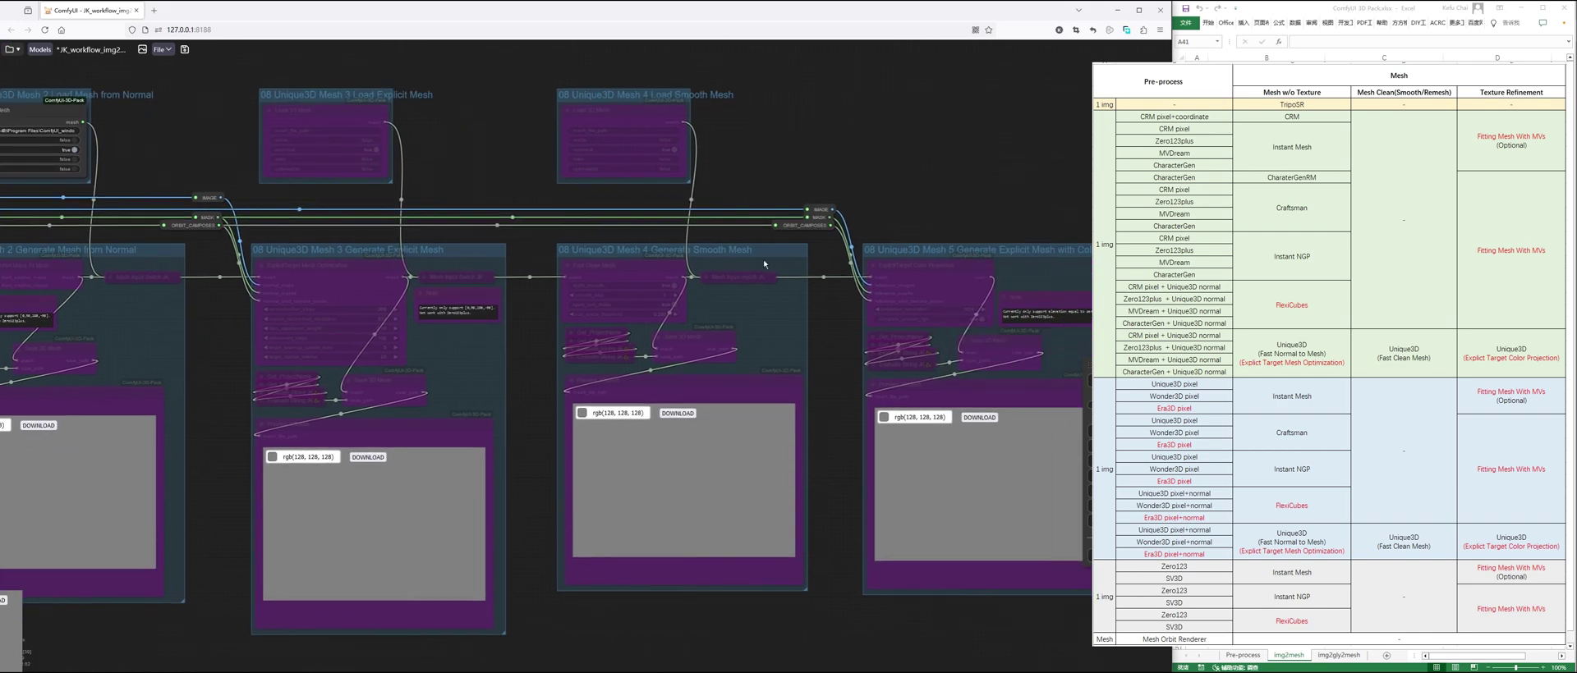
{"action": "scroll", "coordinate": [983, 213], "scroll_direction": "up", "scroll_amount": 1}
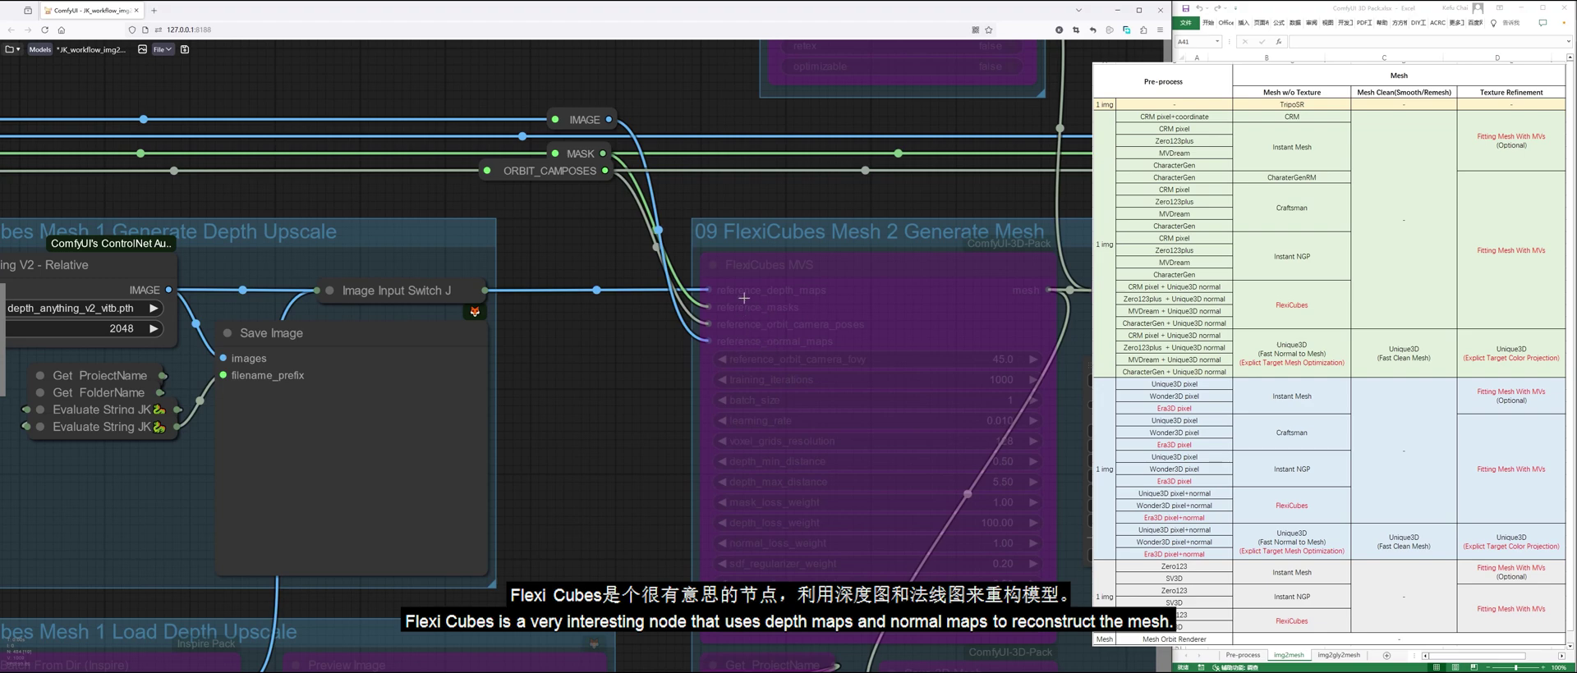
Examine the depth maps in the Save Image node of the 09 FlexiCubes Mesh 1 Generate Depth Upscale group.
{"action": "scroll", "coordinate": [744, 298], "scroll_direction": "down", "scroll_amount": 5}
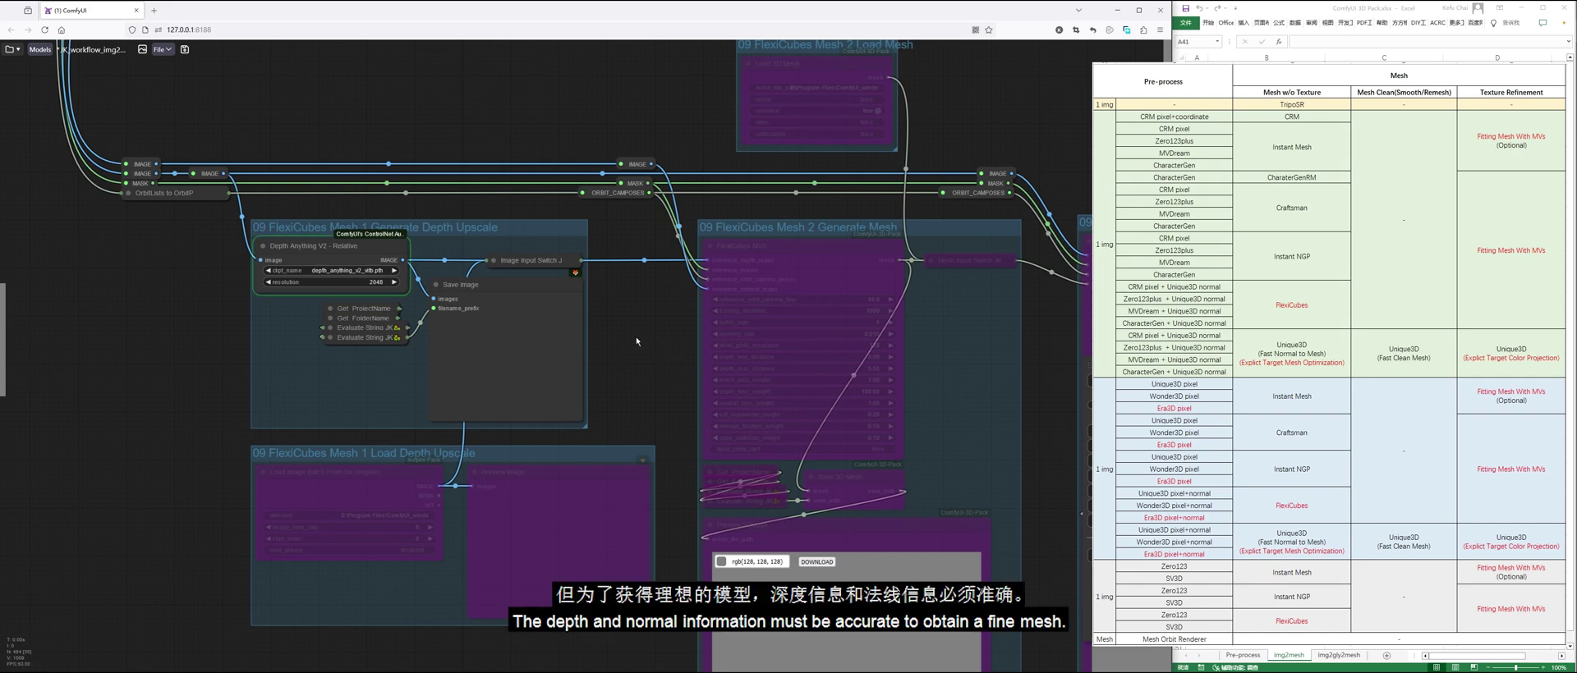
{"action": "scroll", "coordinate": [634, 345], "scroll_direction": "up", "scroll_amount": 5}
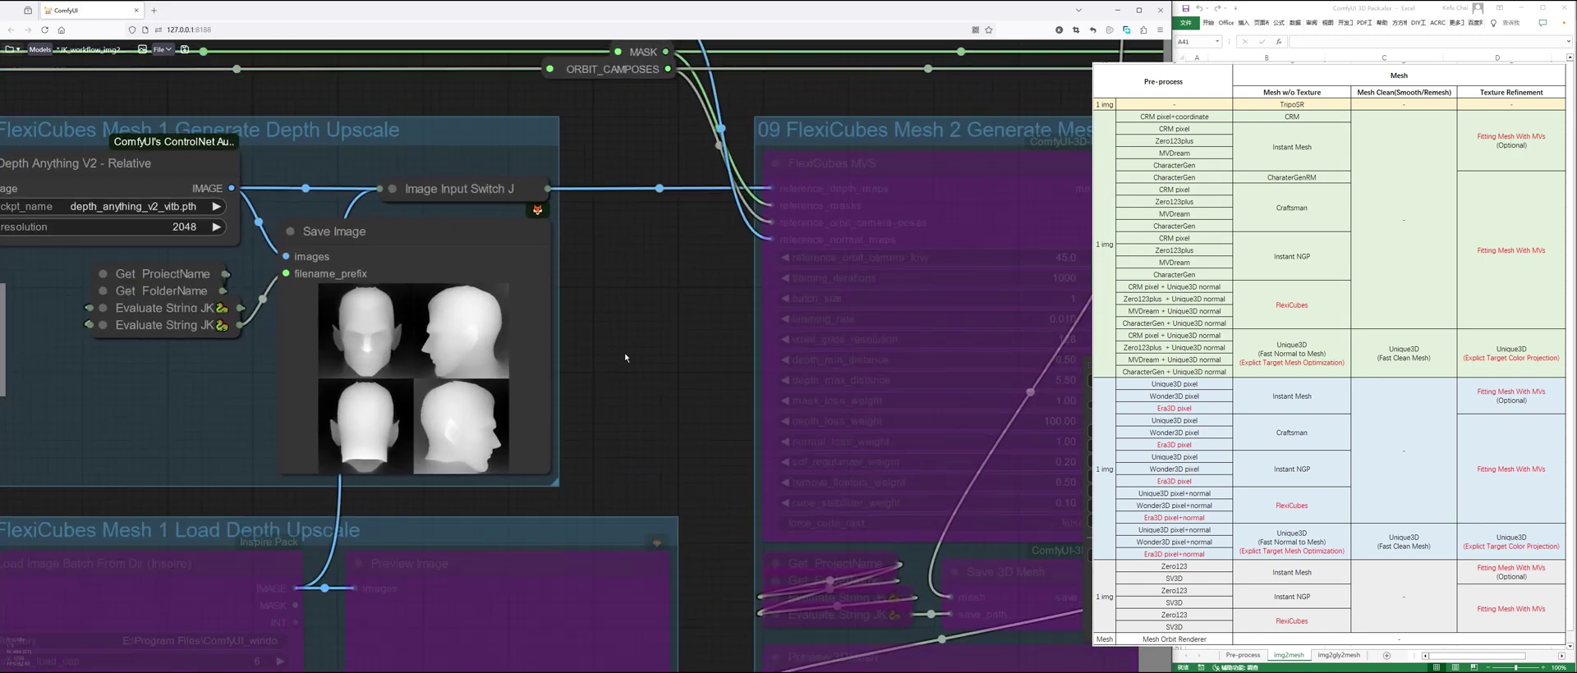
{"action": "scroll", "coordinate": [612, 411], "scroll_direction": "down", "scroll_amount": 6}
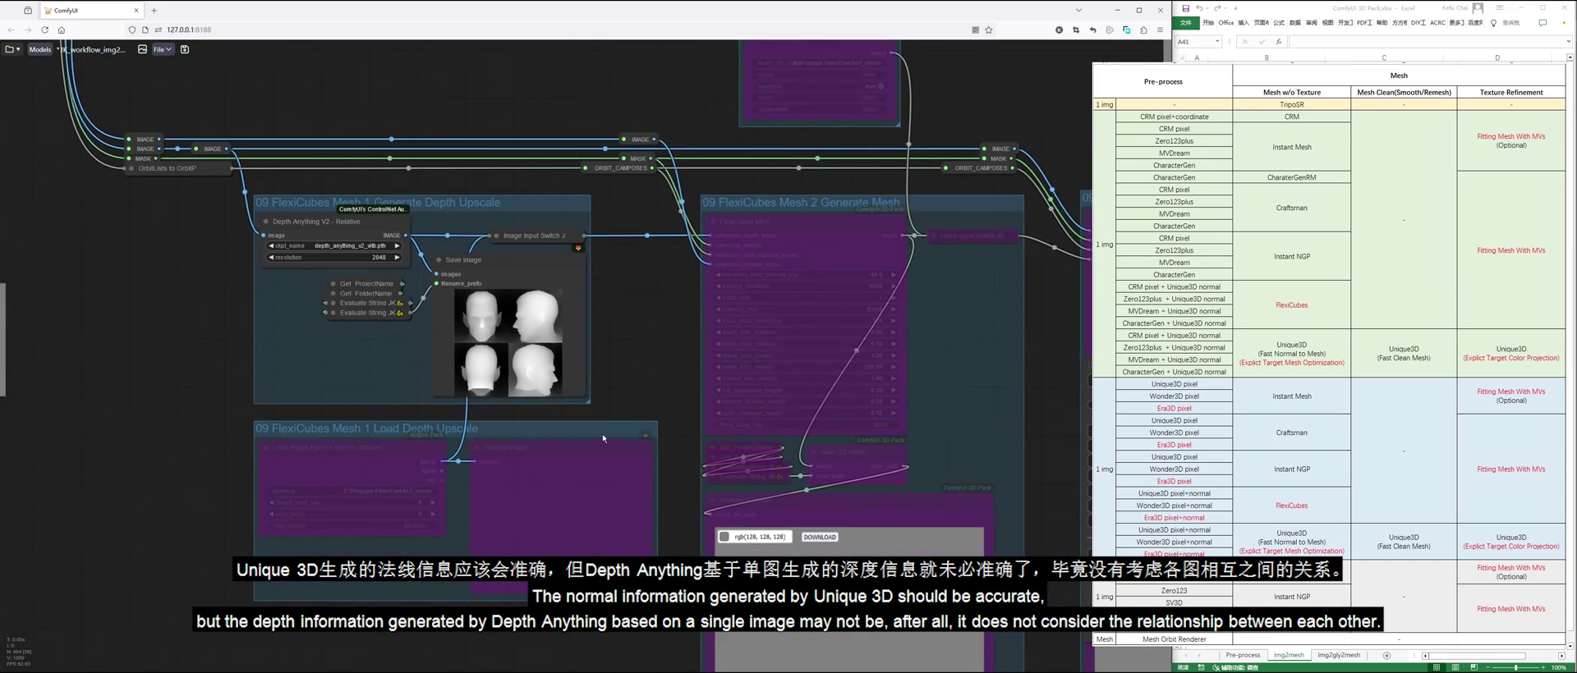
{"action": "scroll", "coordinate": [634, 388], "scroll_direction": "up", "scroll_amount": 2}
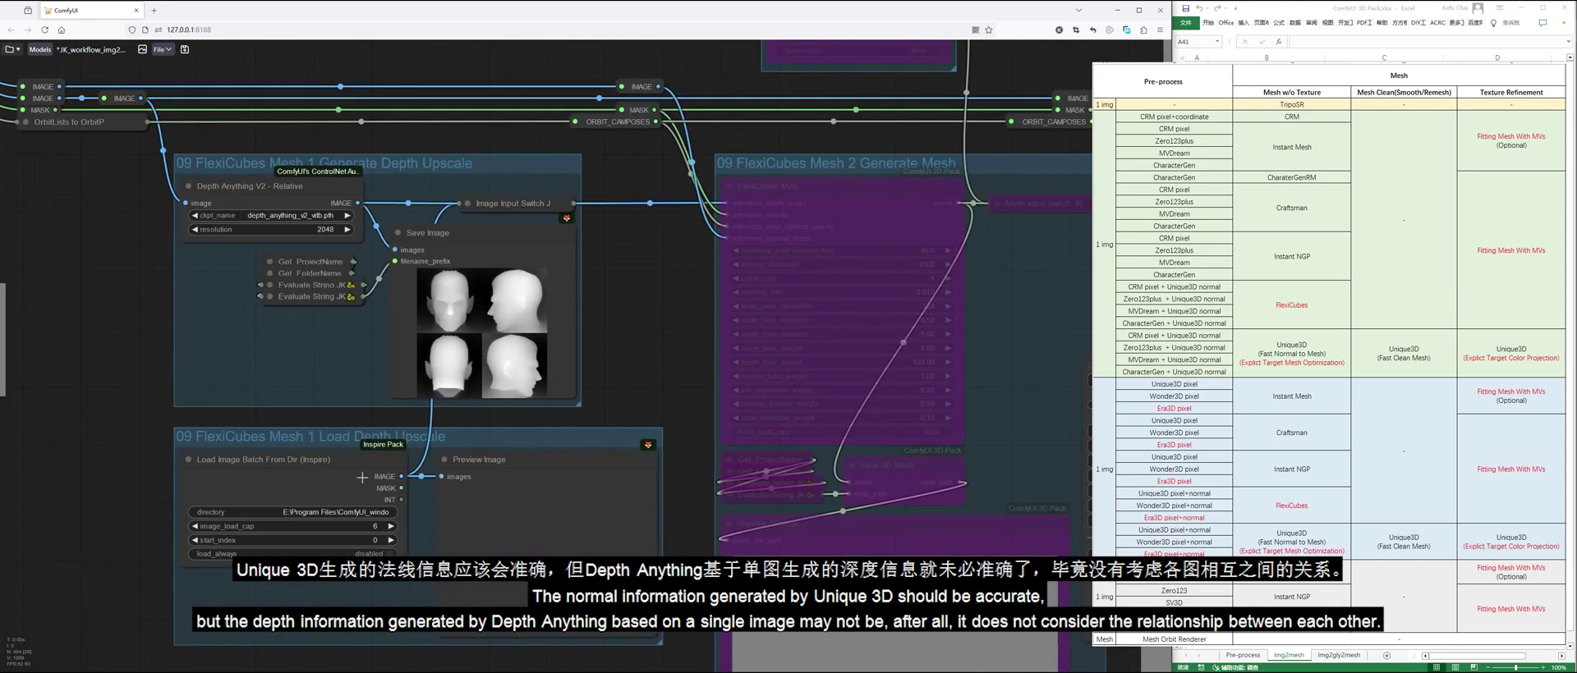
Enable the 09 FlexiCubes Mesh 2 Generate Mesh group and review the inputs and settings of its FlexiCubes MVS node.
{"action": "left_click_drag", "start_coordinate": [637, 337], "coordinate": [427, 370]}
{"action": "left_click", "coordinate": [869, 197]}
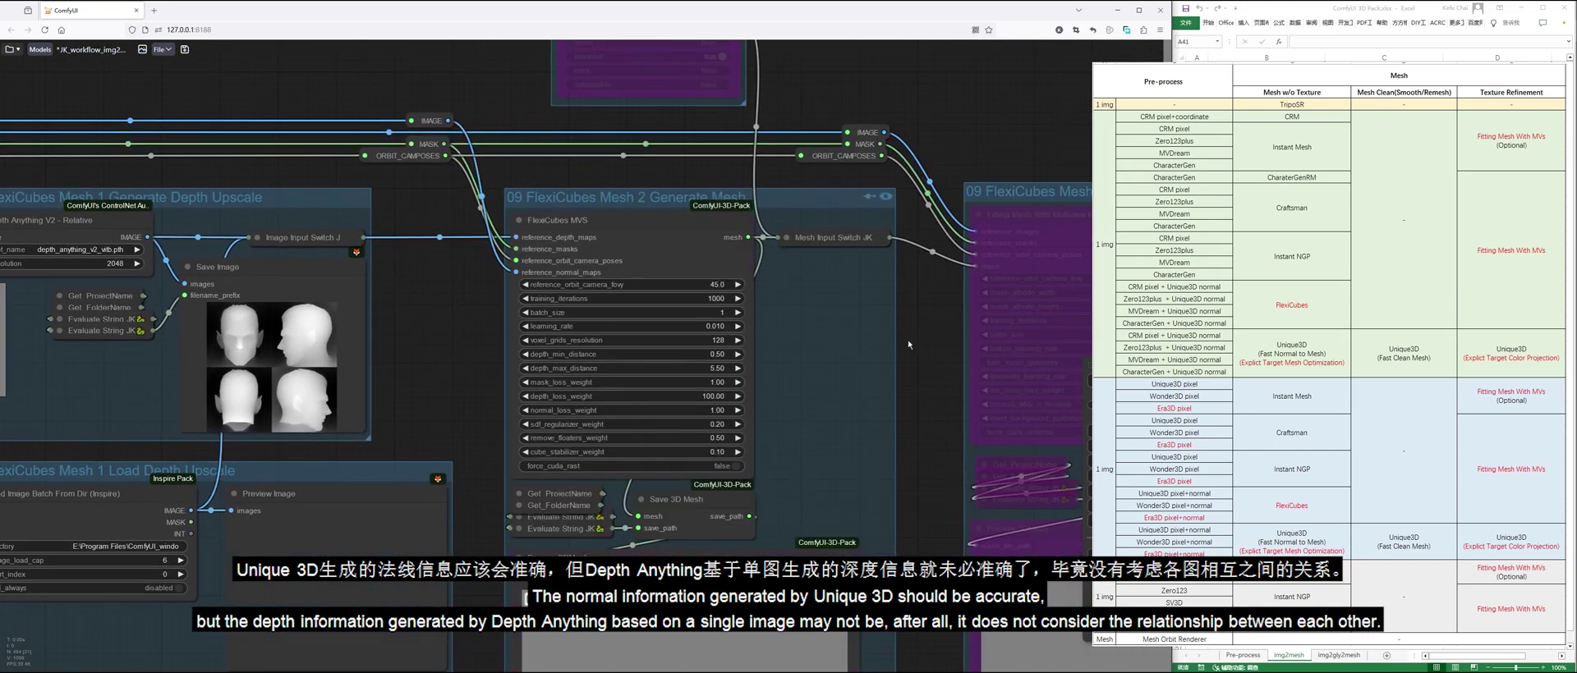
{"action": "scroll", "coordinate": [908, 345], "scroll_direction": "down", "scroll_amount": 2}
{"action": "scroll", "coordinate": [862, 321], "scroll_direction": "down", "scroll_amount": 2}
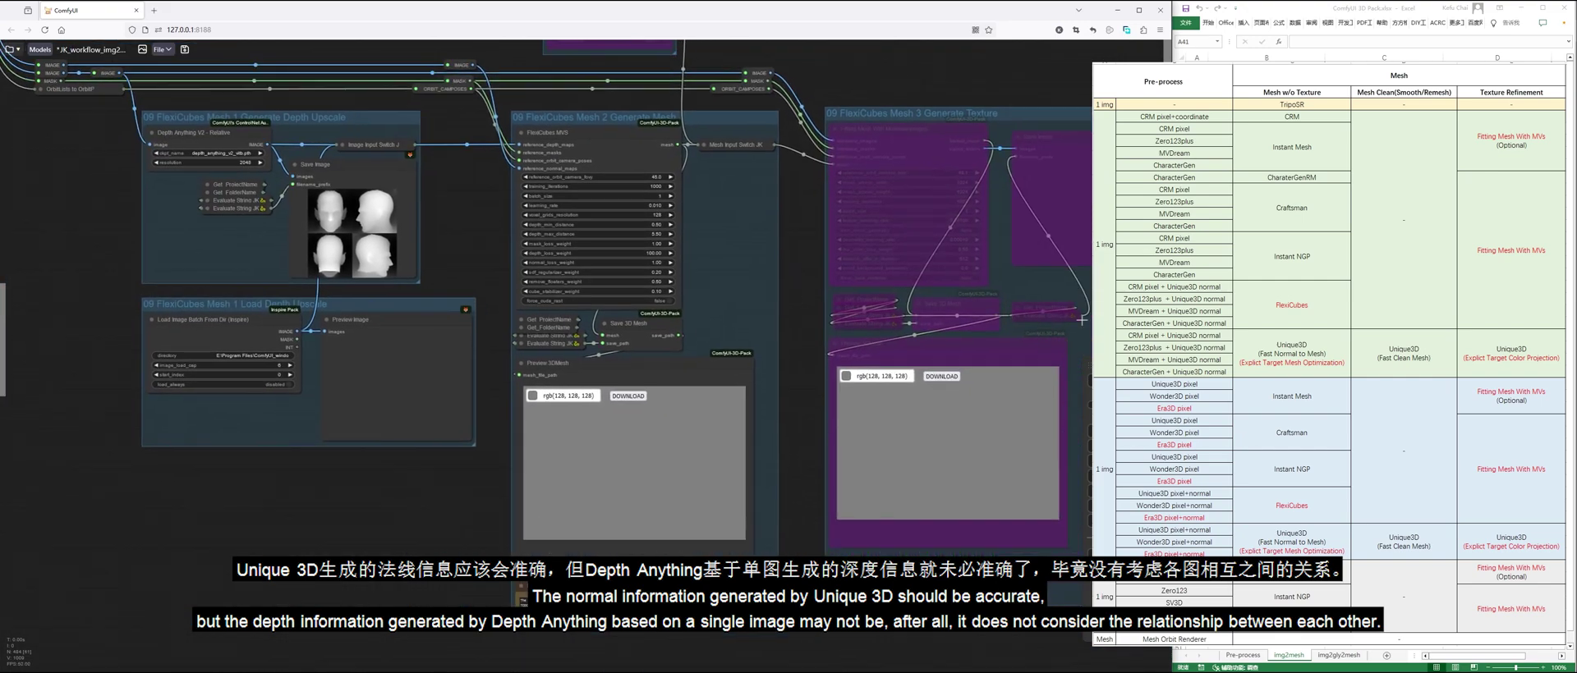
{"action": "scroll", "coordinate": [681, 153], "scroll_direction": "up", "scroll_amount": 2}
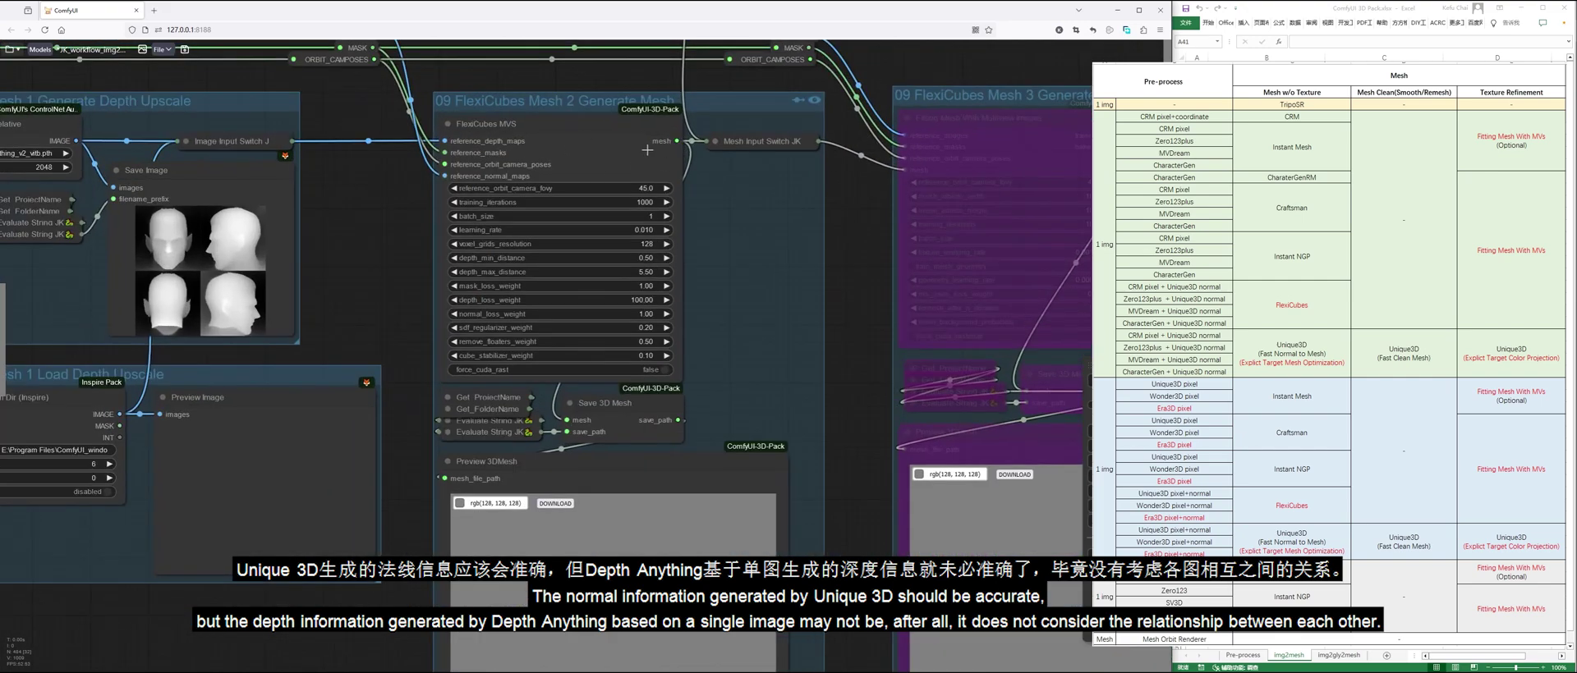
{"action": "scroll", "coordinate": [851, 315], "scroll_direction": "down", "scroll_amount": 4}
{"action": "left_click_drag", "start_coordinate": [851, 316], "coordinate": [793, 280]}
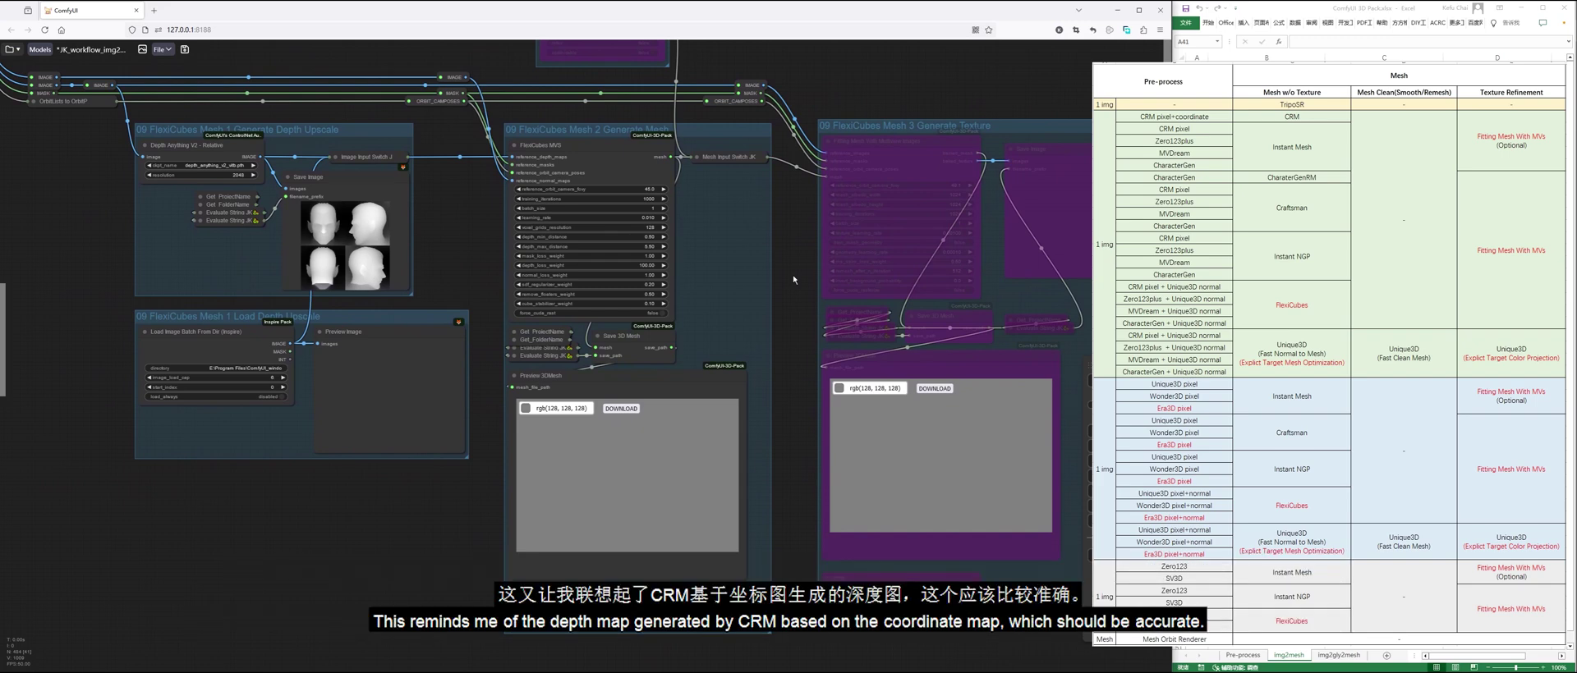
{"action": "scroll", "coordinate": [786, 236], "scroll_direction": "up", "scroll_amount": 1}
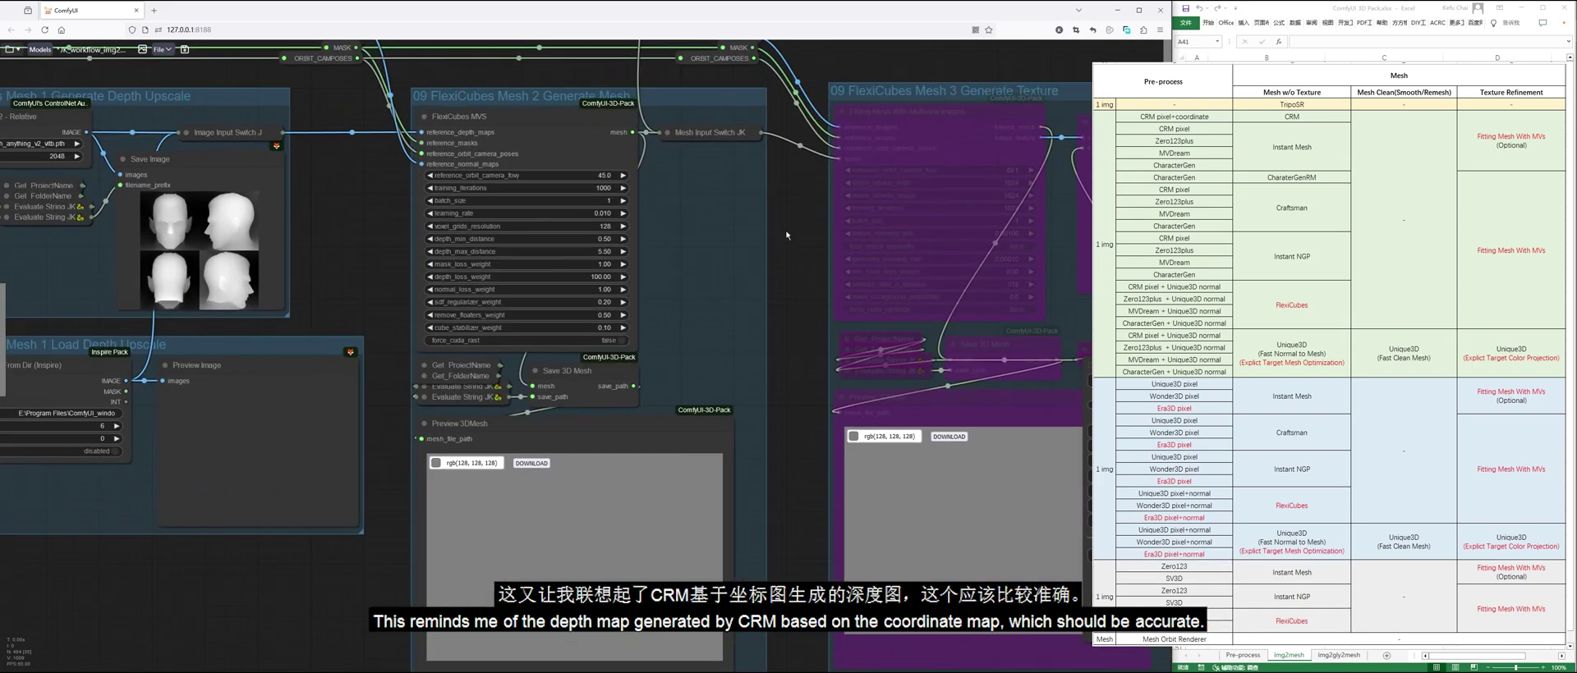
Set the FlexiCubes MVS node's training_iterations to 200.
{"action": "left_click", "coordinate": [604, 188]}
{"action": "type", "text": "1000"}
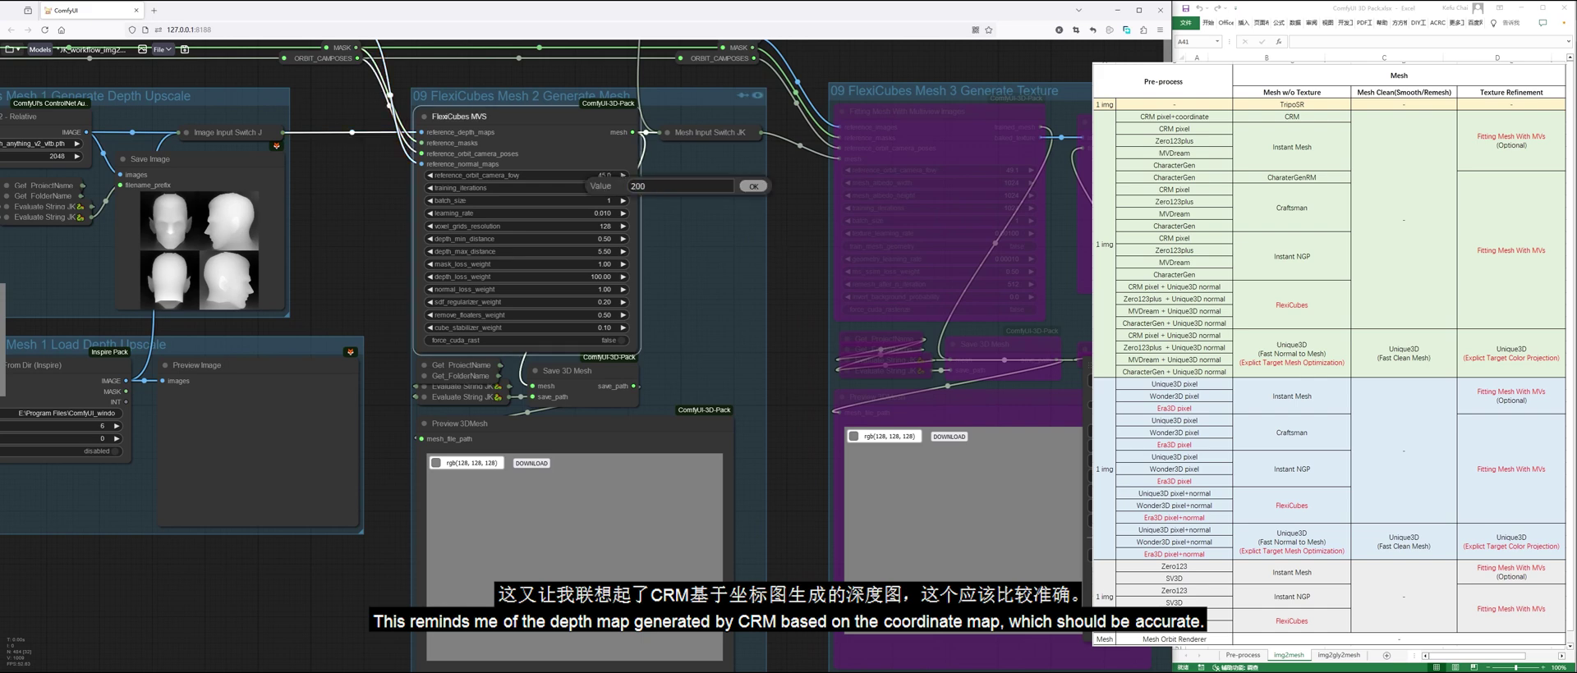
{"action": "key", "text": "Return"}
{"action": "scroll", "coordinate": [739, 246], "scroll_direction": "down", "scroll_amount": 3}
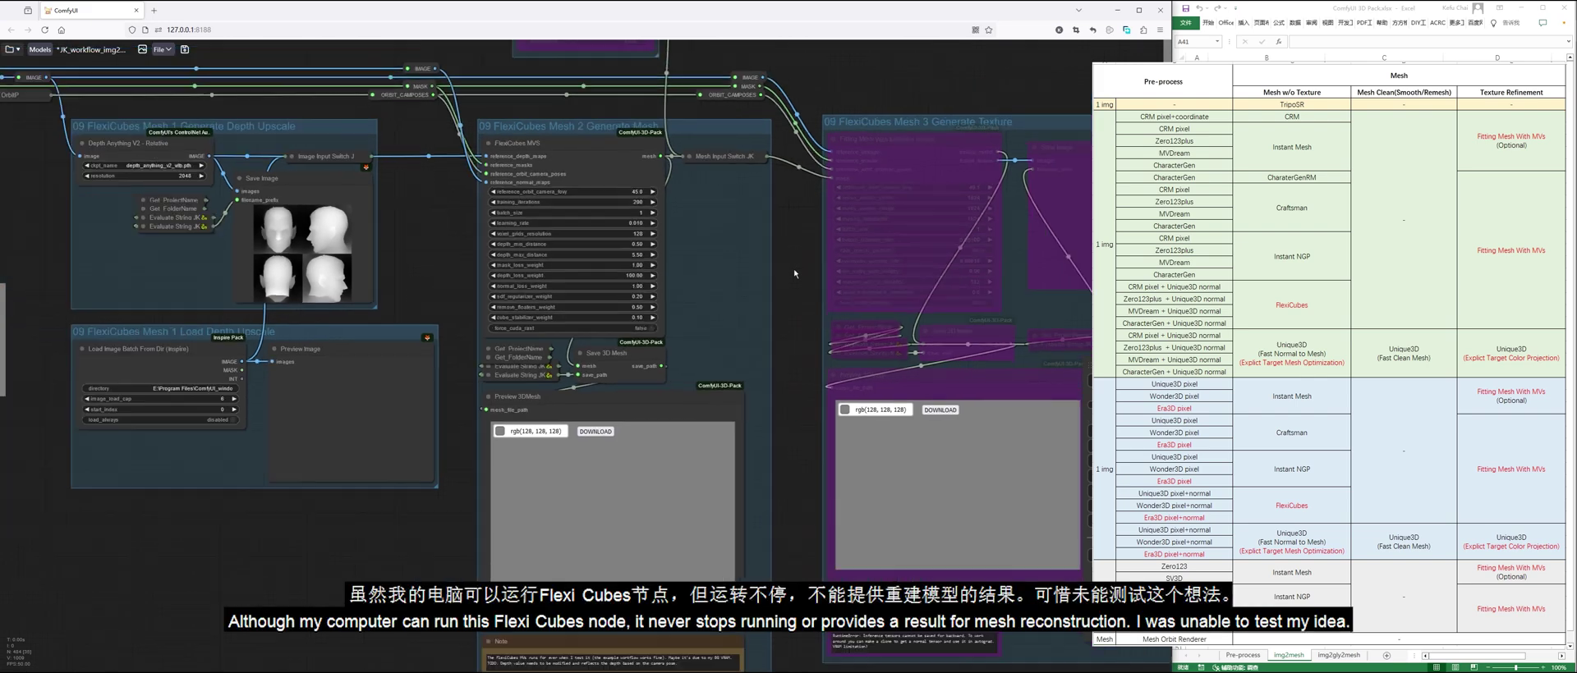
{"action": "left_click", "coordinate": [162, 49]}
{"action": "left_click", "coordinate": [735, 340]}
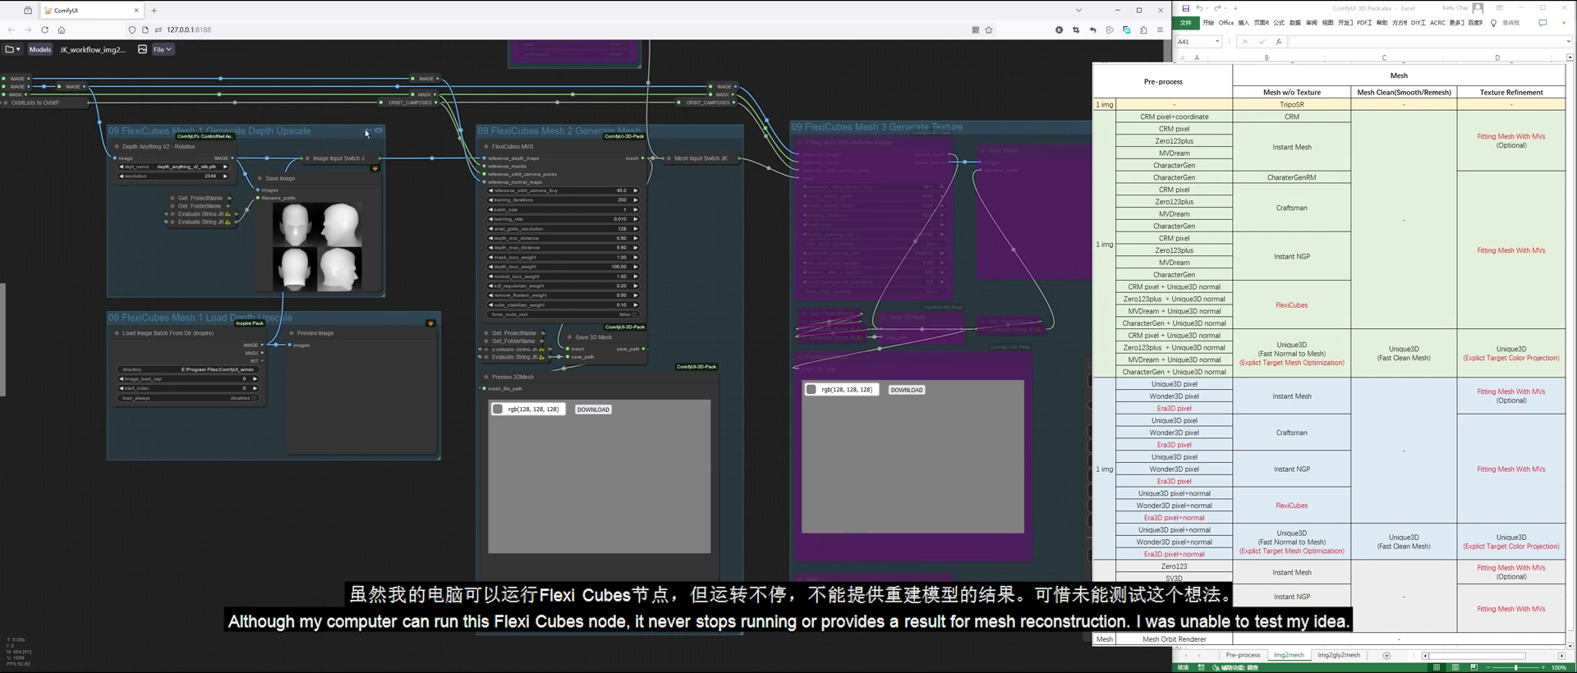
Try to queue the FlexiCubes workflow with the 09 FlexiCubes Mesh 1 Load Depth Upscale group bypassed.
{"action": "left_click", "coordinate": [424, 318]}
{"action": "left_click", "coordinate": [1125, 380]}
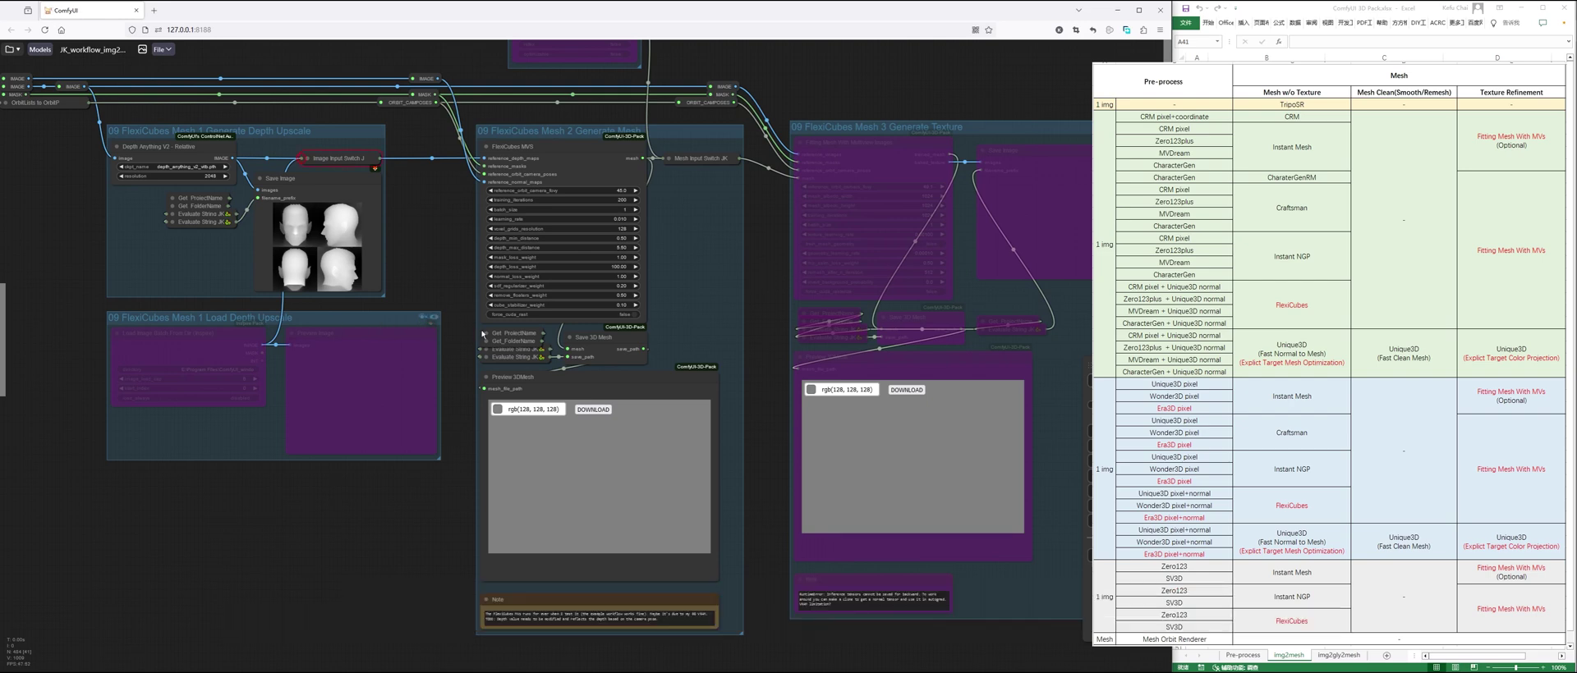
{"action": "left_click", "coordinate": [423, 319]}
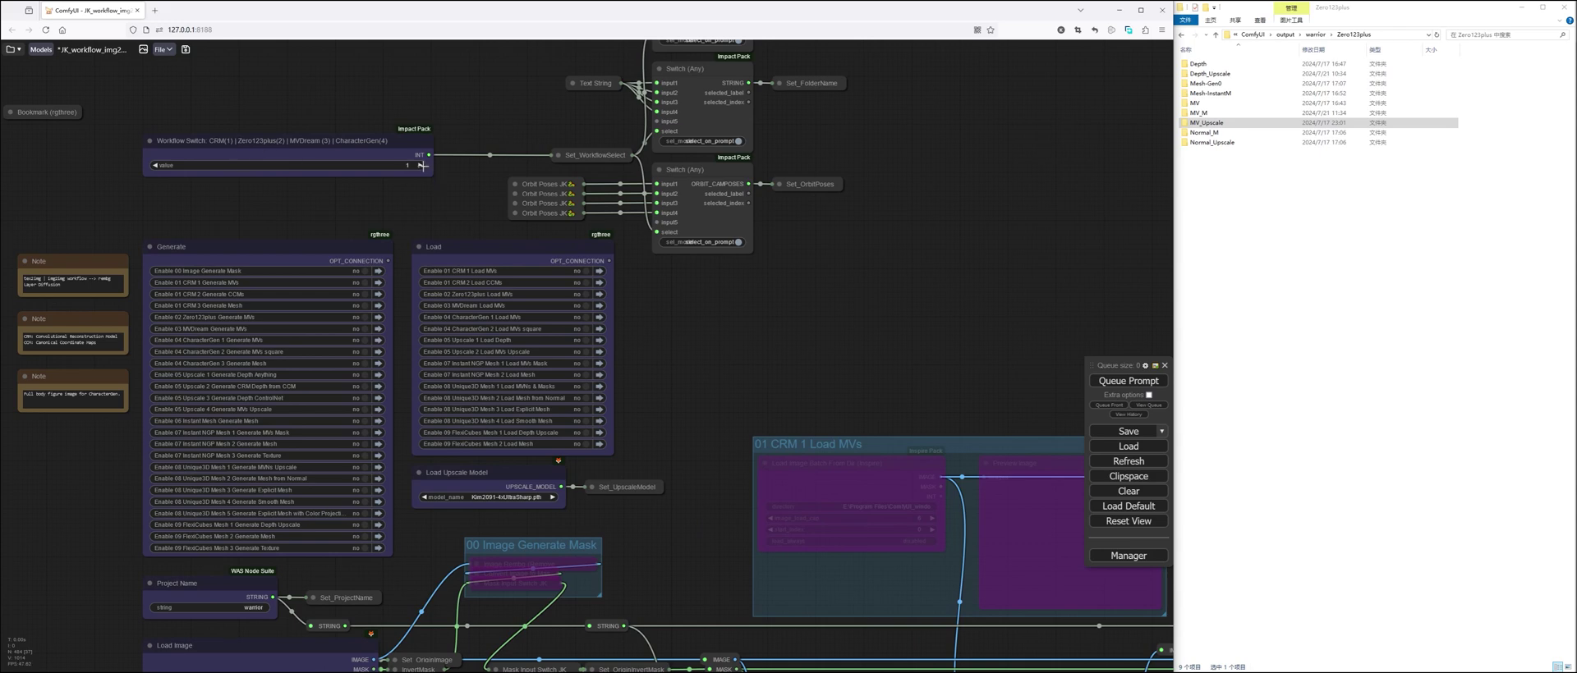
Set the Workflow Switch to 2 for Zero123plus and generate the multi-views with the 02 Zero123plus Generate MVs group.
{"action": "left_click", "coordinate": [421, 165]}
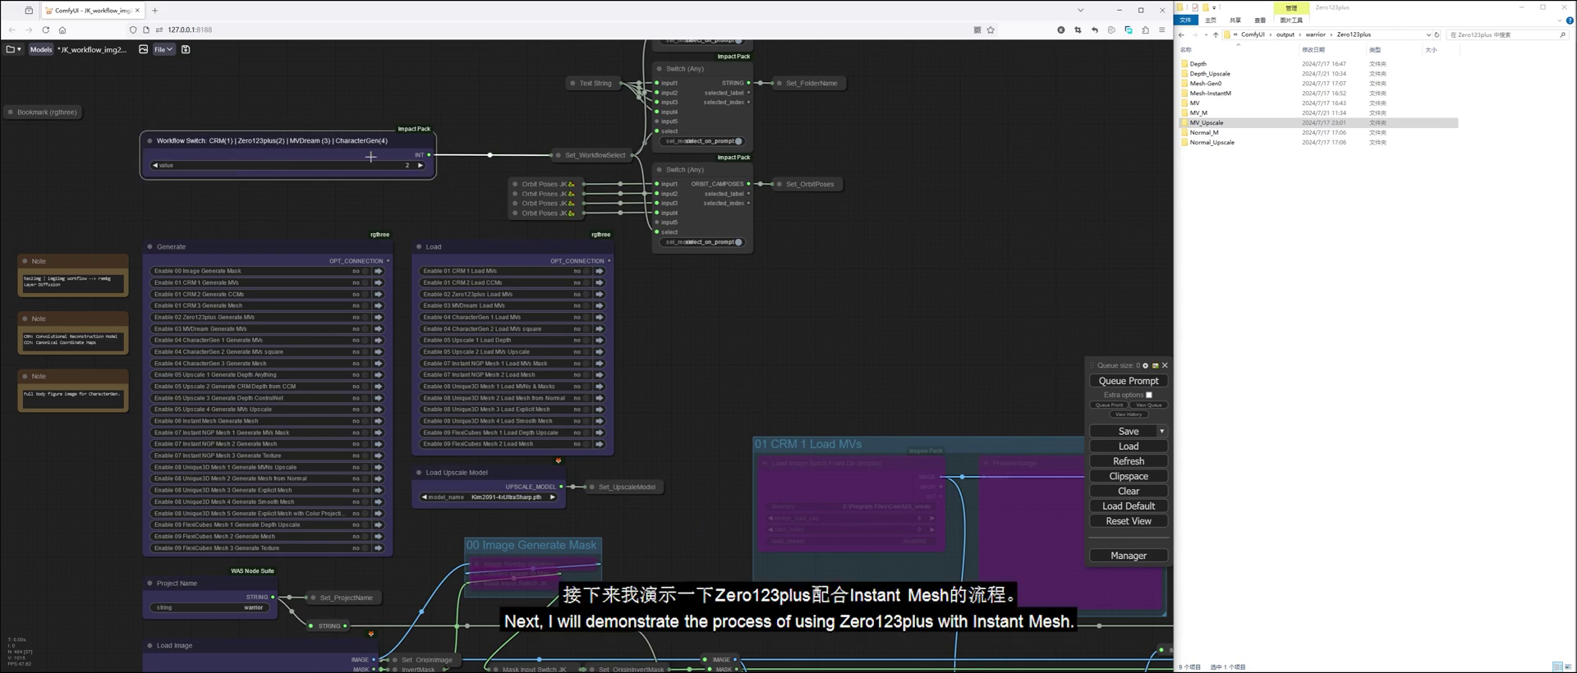
{"action": "left_click", "coordinate": [377, 317]}
{"action": "left_click", "coordinate": [1134, 382]}
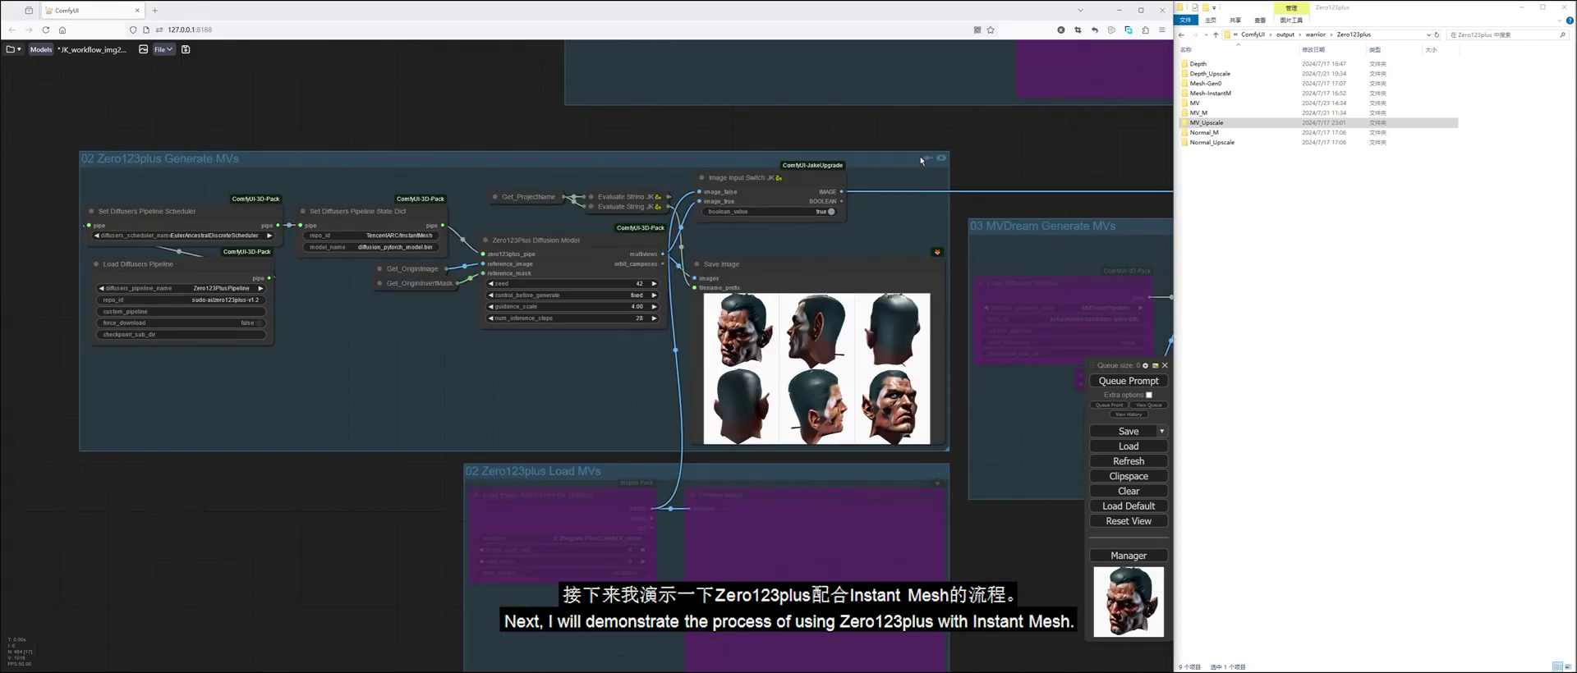
Bypass the 02 Zero123plus Generate MVs group and enable 02 Zero123plus Load MVs, loading from the Zero123plus\MV output folder.
{"action": "left_click", "coordinate": [928, 159]}
{"action": "left_click", "coordinate": [927, 473]}
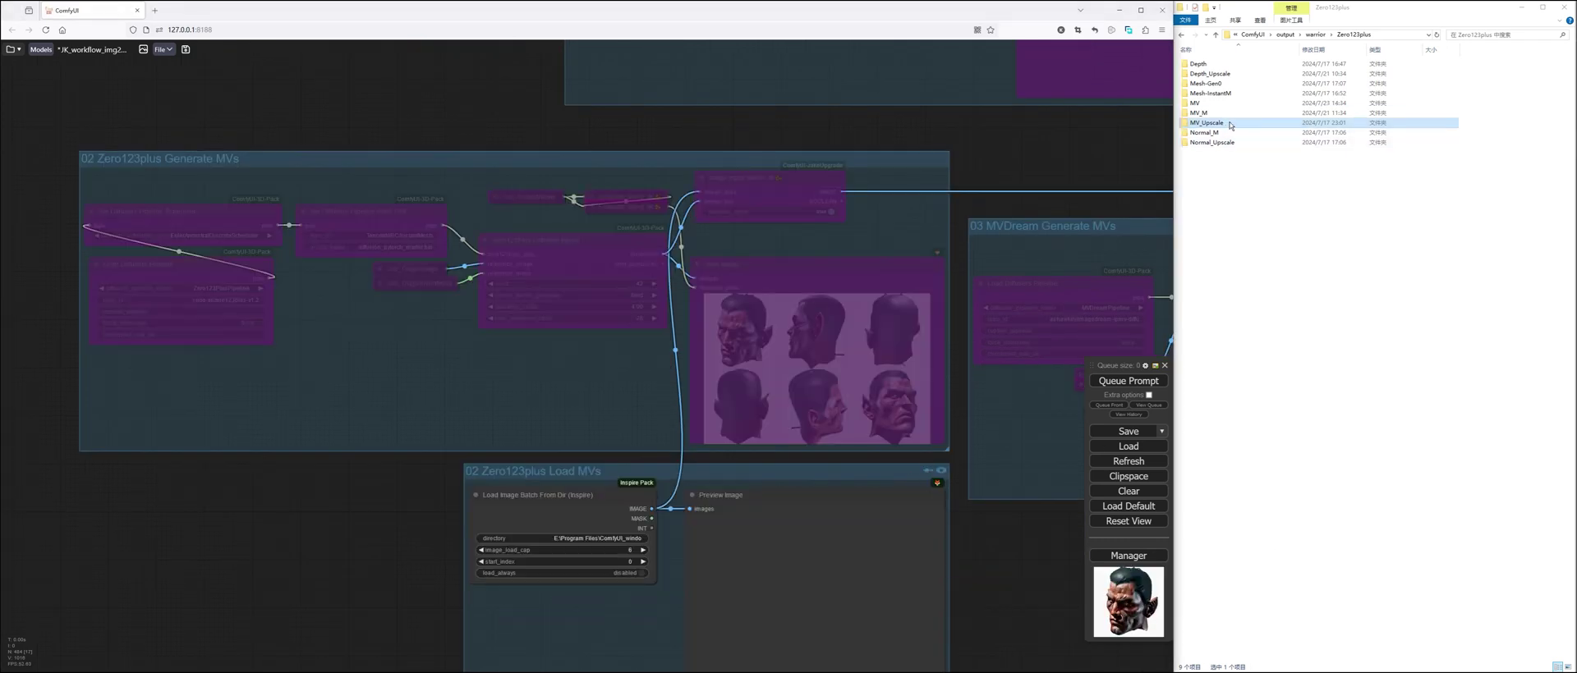
{"action": "double_click", "coordinate": [1211, 106]}
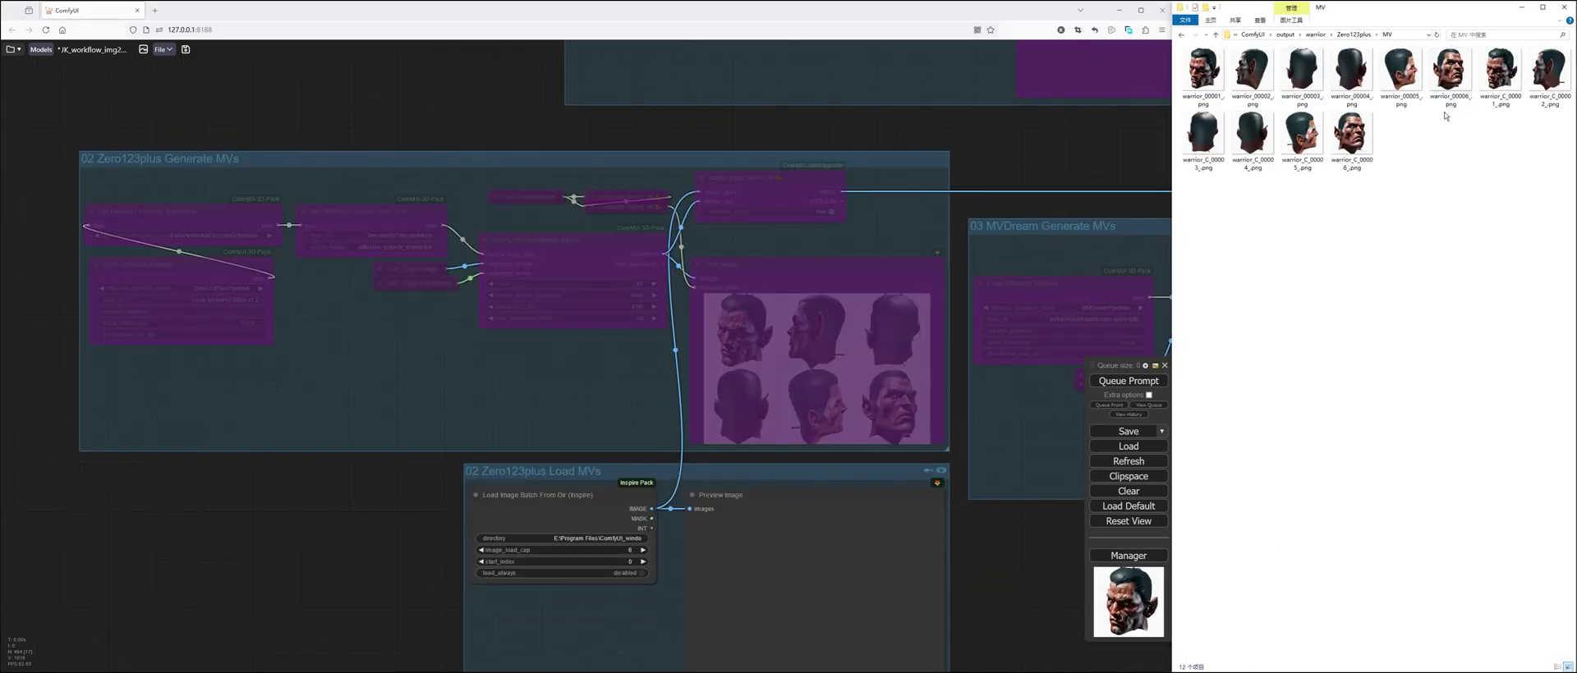
{"action": "key", "text": "alt+d"}
{"action": "key", "text": "ctrl+c"}
{"action": "left_click", "coordinate": [641, 538]}
{"action": "key", "text": "ctrl+v"}
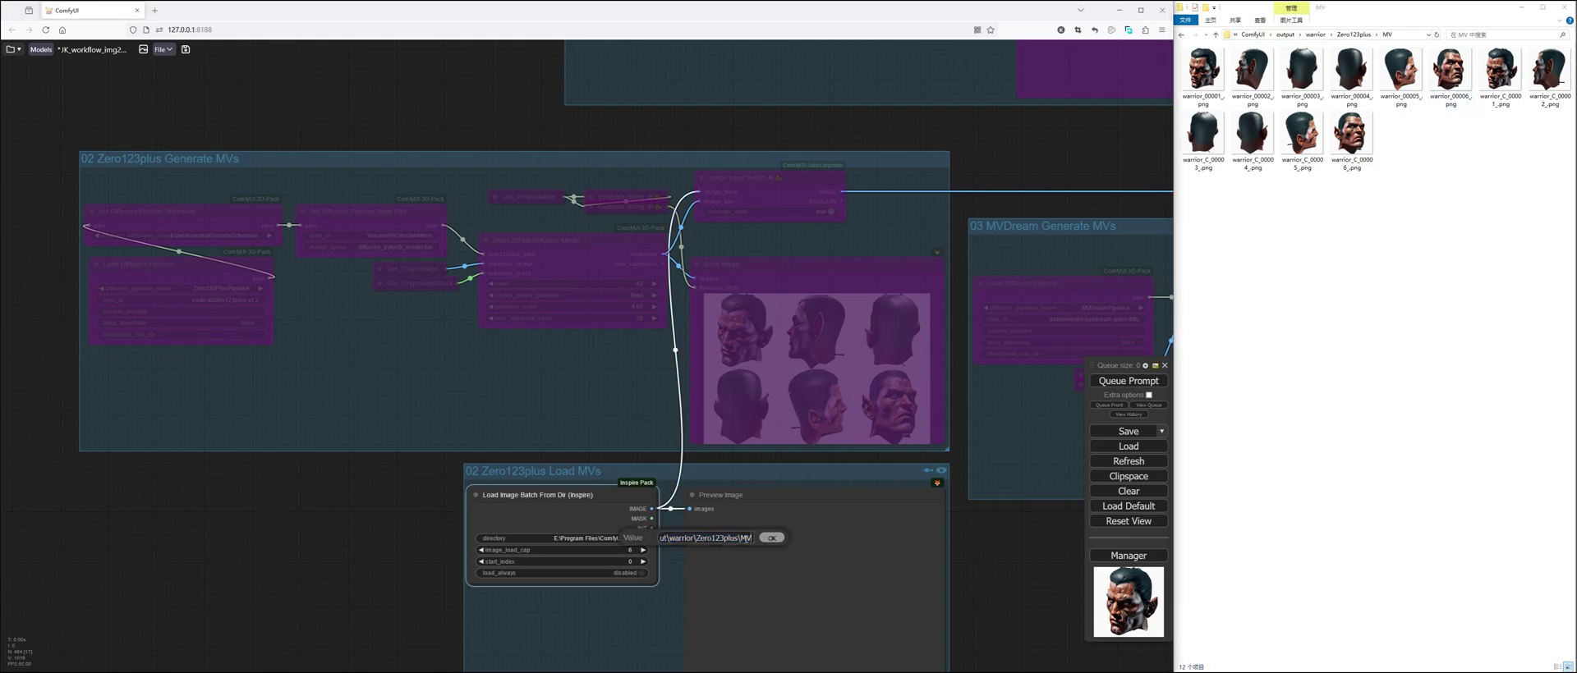
{"action": "left_click", "coordinate": [773, 537]}
Enable the 05 Upscale 1 Generate Depth Anything group and queue the workflow to generate the depth maps.
{"action": "left_click_drag", "start_coordinate": [1020, 566], "coordinate": [697, 574]}
{"action": "scroll", "coordinate": [1071, 156], "scroll_direction": "down", "scroll_amount": 1}
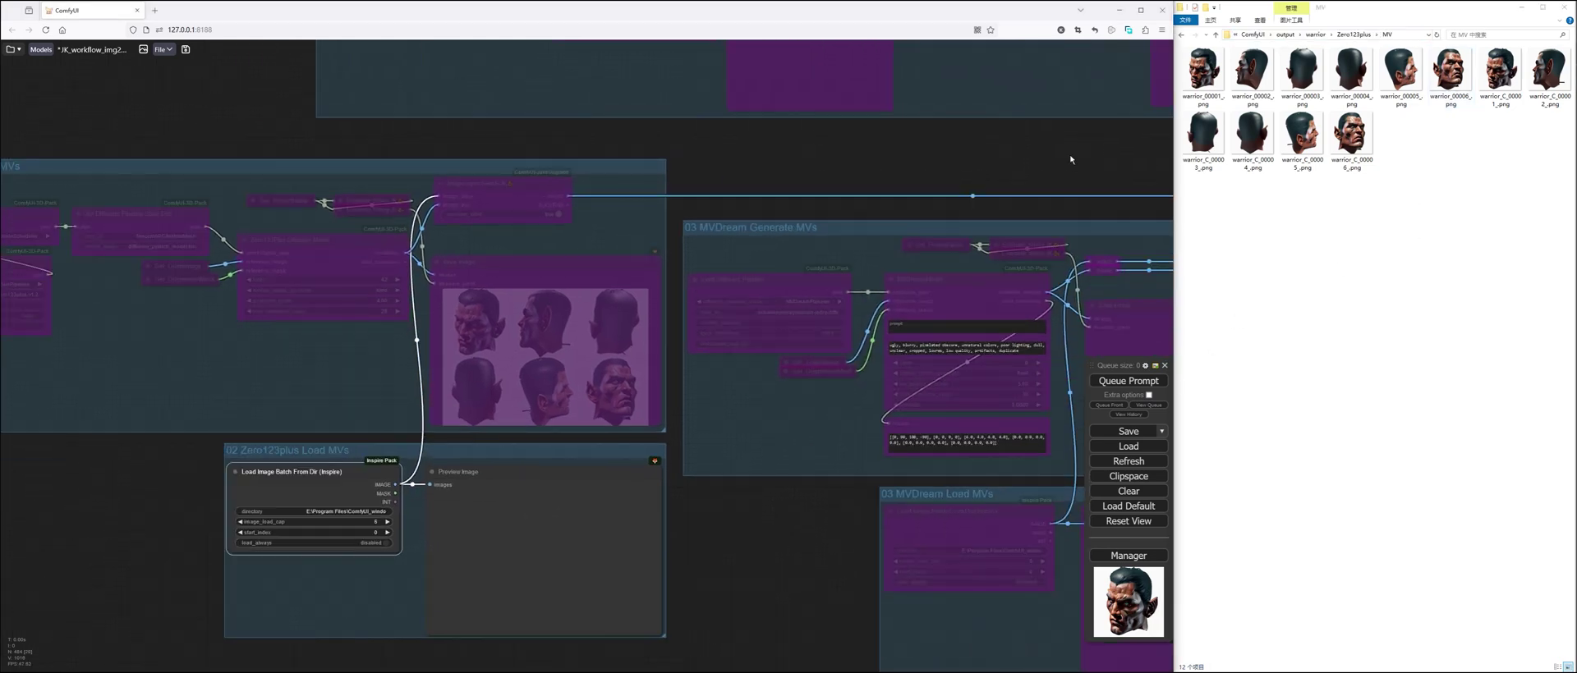
{"action": "left_click_drag", "start_coordinate": [1072, 155], "coordinate": [627, 328]}
{"action": "scroll", "coordinate": [890, 225], "scroll_direction": "down", "scroll_amount": 4}
{"action": "scroll", "coordinate": [890, 228], "scroll_direction": "down", "scroll_amount": 4}
{"action": "left_click_drag", "start_coordinate": [925, 415], "coordinate": [574, 486]}
{"action": "left_click_drag", "start_coordinate": [1040, 353], "coordinate": [464, 335]}
{"action": "left_click_drag", "start_coordinate": [1019, 296], "coordinate": [726, 313]}
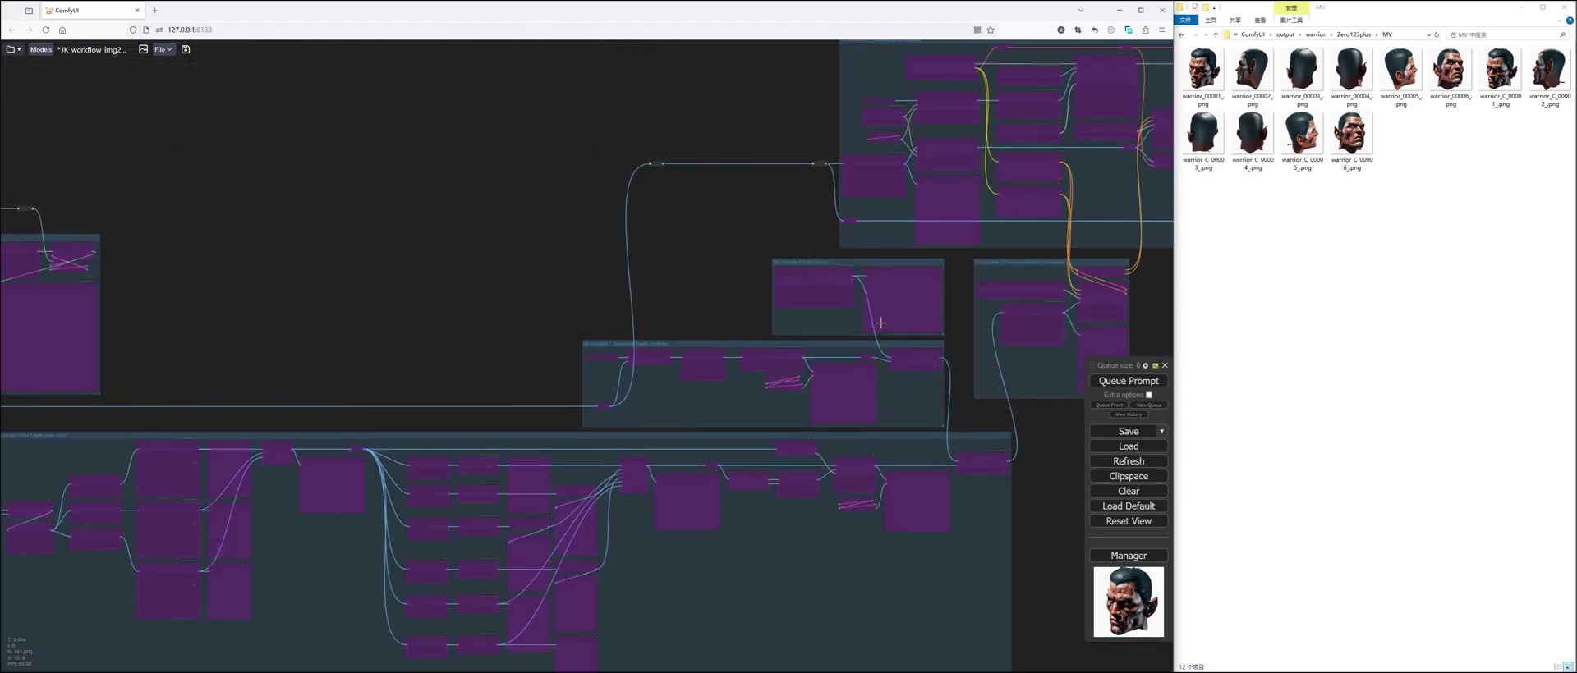
{"action": "scroll", "coordinate": [895, 326], "scroll_direction": "up", "scroll_amount": 6}
{"action": "left_click", "coordinate": [955, 351]}
{"action": "left_click", "coordinate": [1118, 381]}
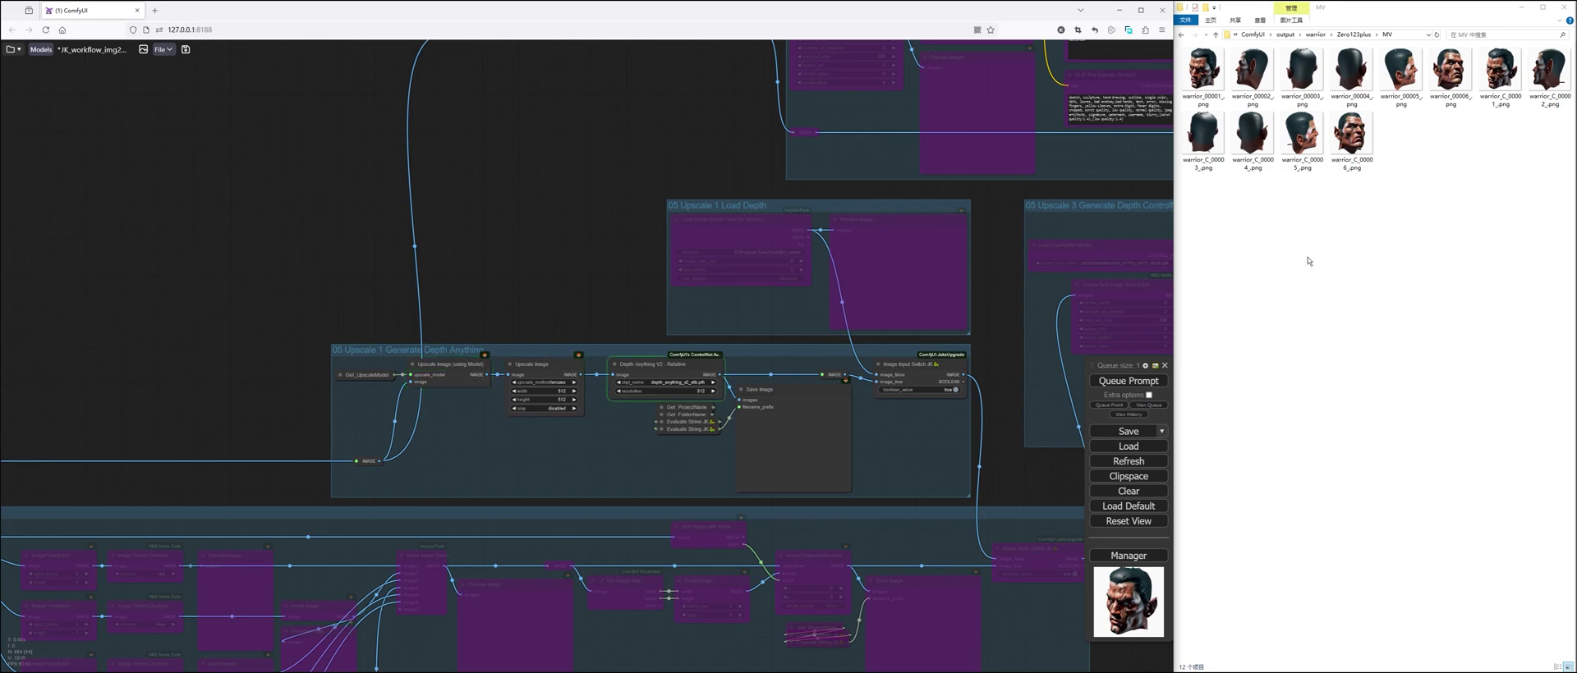
Load the depth maps from Zero123plus\Depth in the 05 Upscale 1 Load Depth group and bypass the Generate Depth Anything group.
{"action": "left_click", "coordinate": [953, 205]}
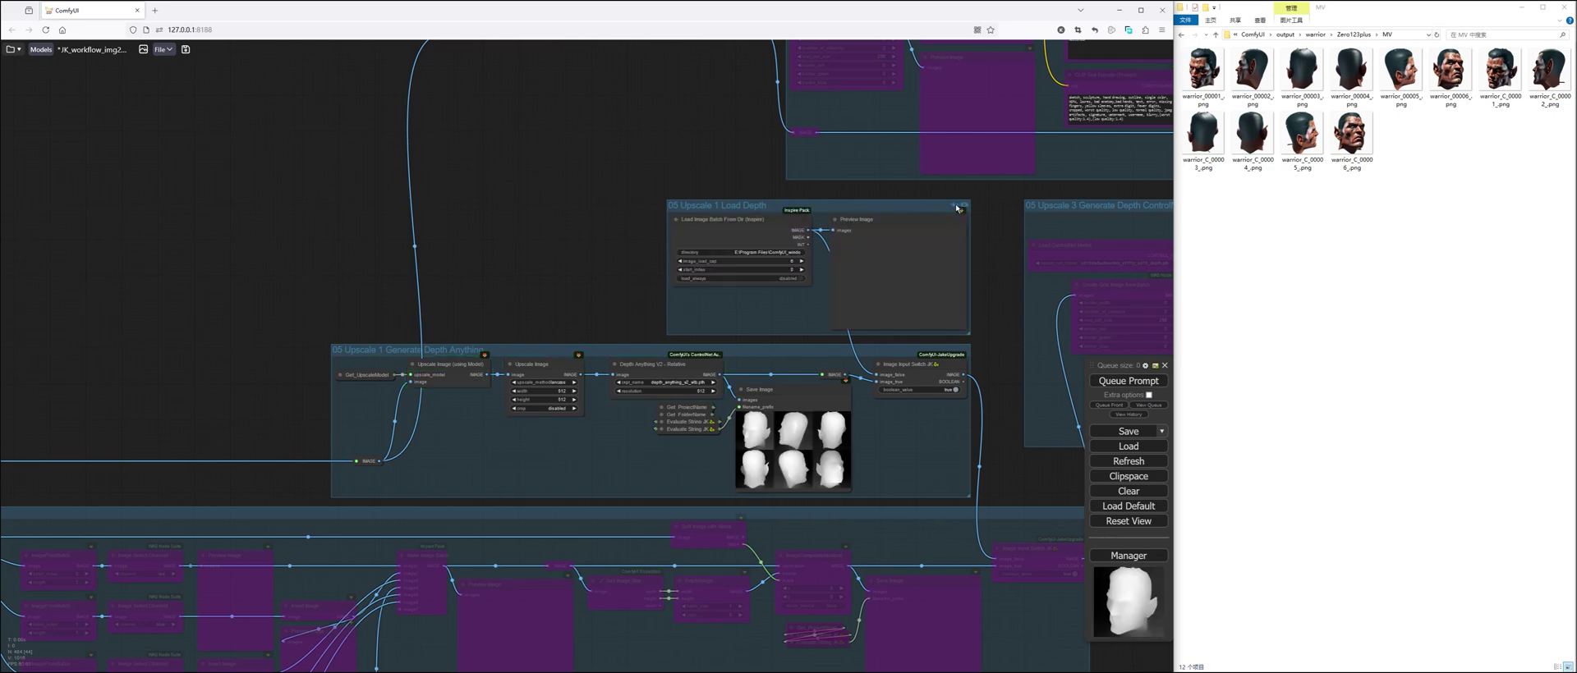
{"action": "left_click", "coordinate": [1354, 35]}
{"action": "double_click", "coordinate": [1221, 65]}
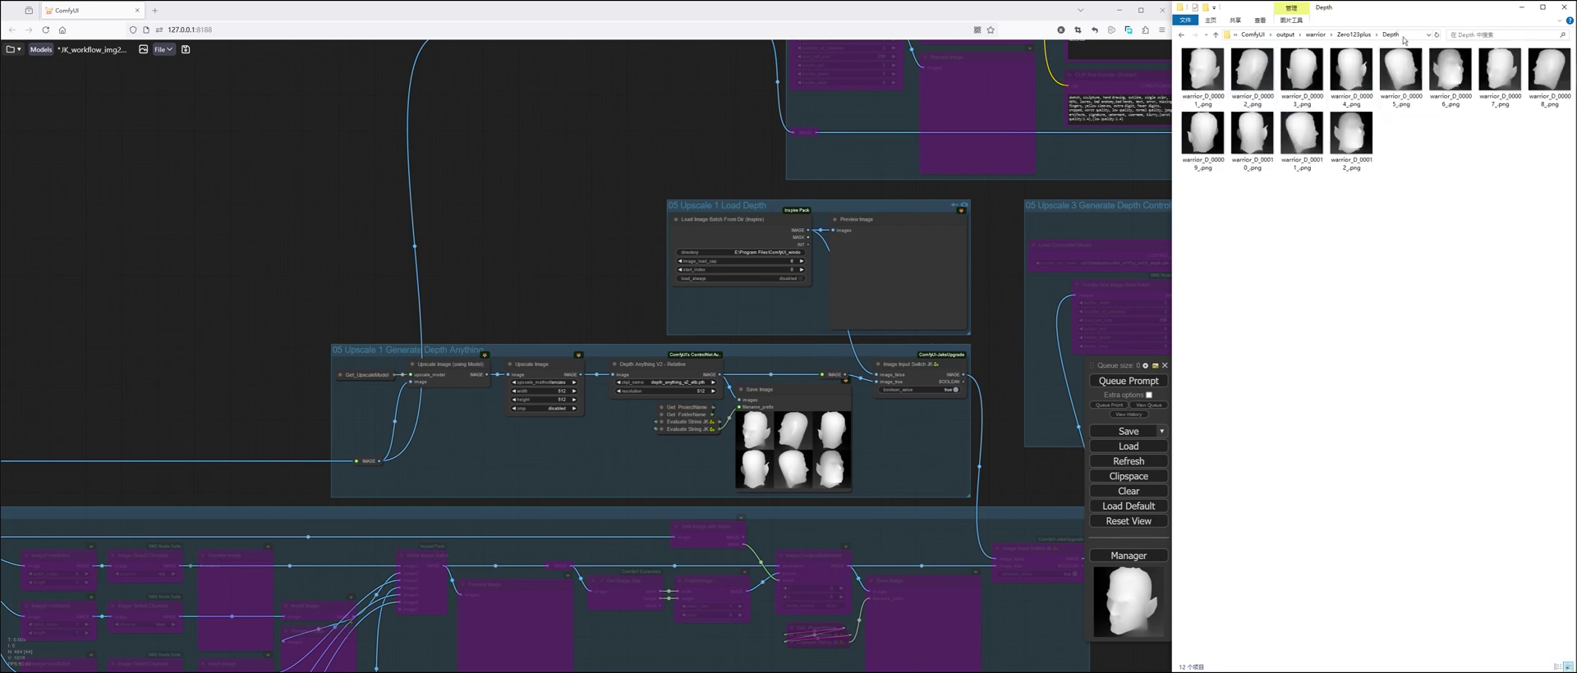
{"action": "left_click", "coordinate": [1406, 35]}
{"action": "left_click", "coordinate": [781, 253]}
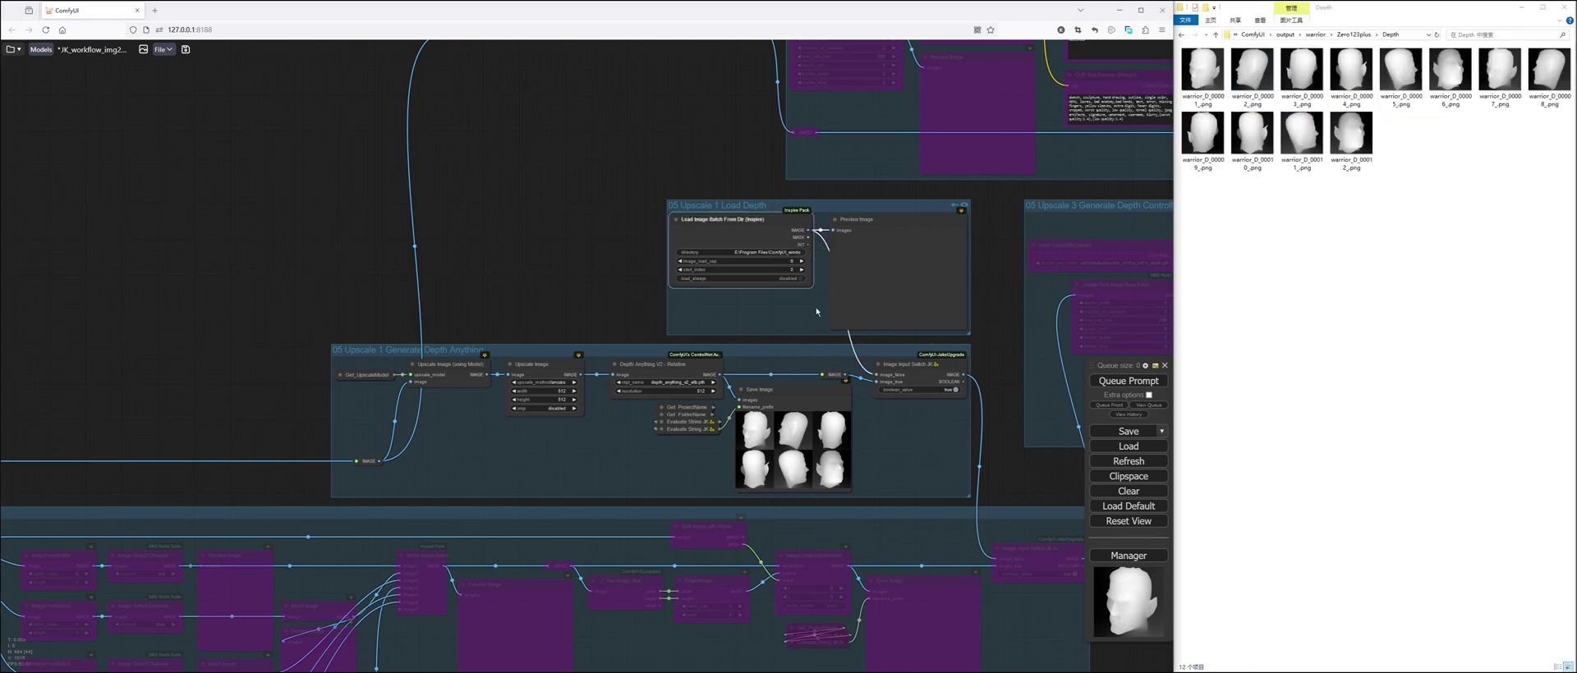
{"action": "scroll", "coordinate": [811, 304], "scroll_direction": "up", "scroll_amount": 3}
{"action": "left_click", "coordinate": [1058, 269]}
{"action": "left_click", "coordinate": [1001, 364]}
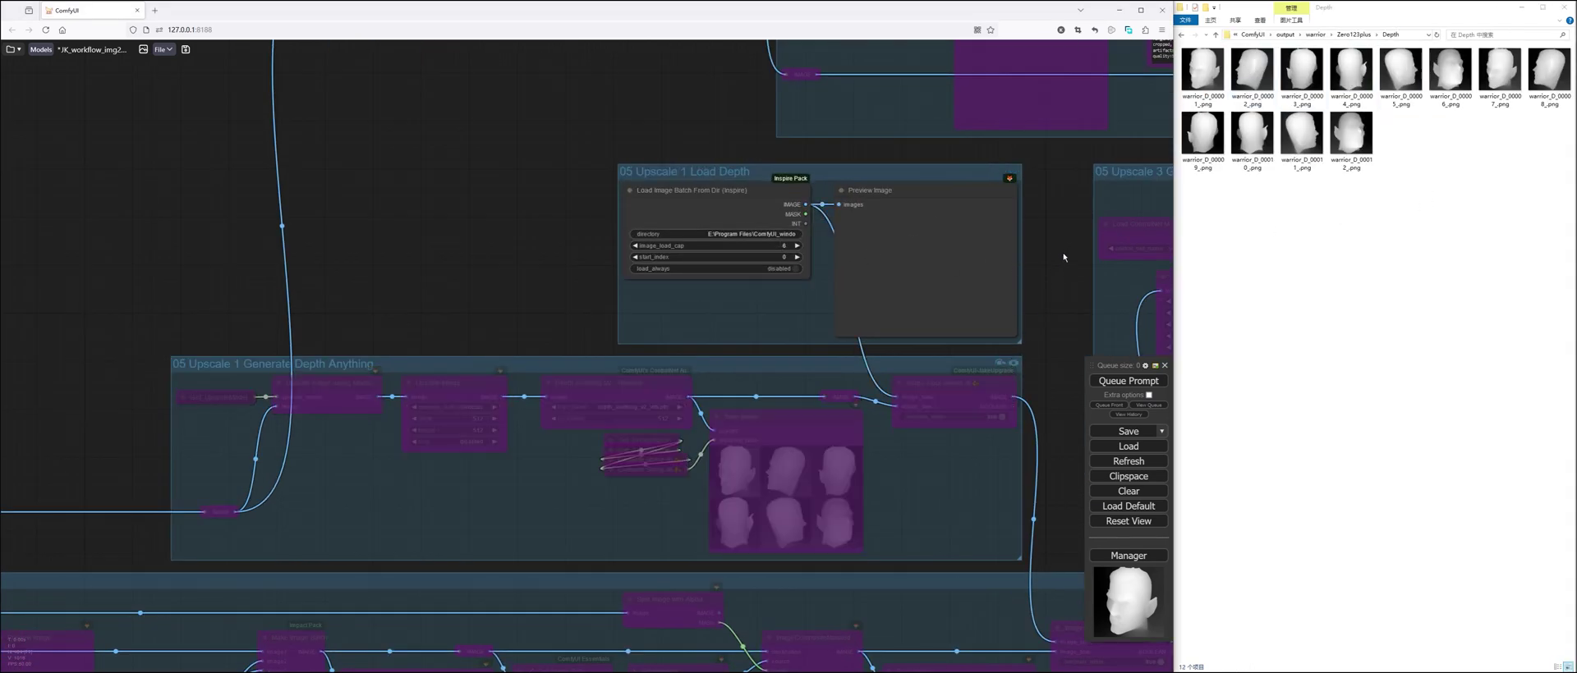
Enable the Generate Depth ControlNet and Generate MVs Upscale groups and queue the workflow to upscale the multi-views.
{"action": "scroll", "coordinate": [1065, 253], "scroll_direction": "down", "scroll_amount": 5}
{"action": "left_click_drag", "start_coordinate": [1066, 254], "coordinate": [675, 416]}
{"action": "left_click", "coordinate": [902, 368]}
{"action": "left_click_drag", "start_coordinate": [1007, 395], "coordinate": [845, 546]}
{"action": "scroll", "coordinate": [1067, 181], "scroll_direction": "down", "scroll_amount": 2}
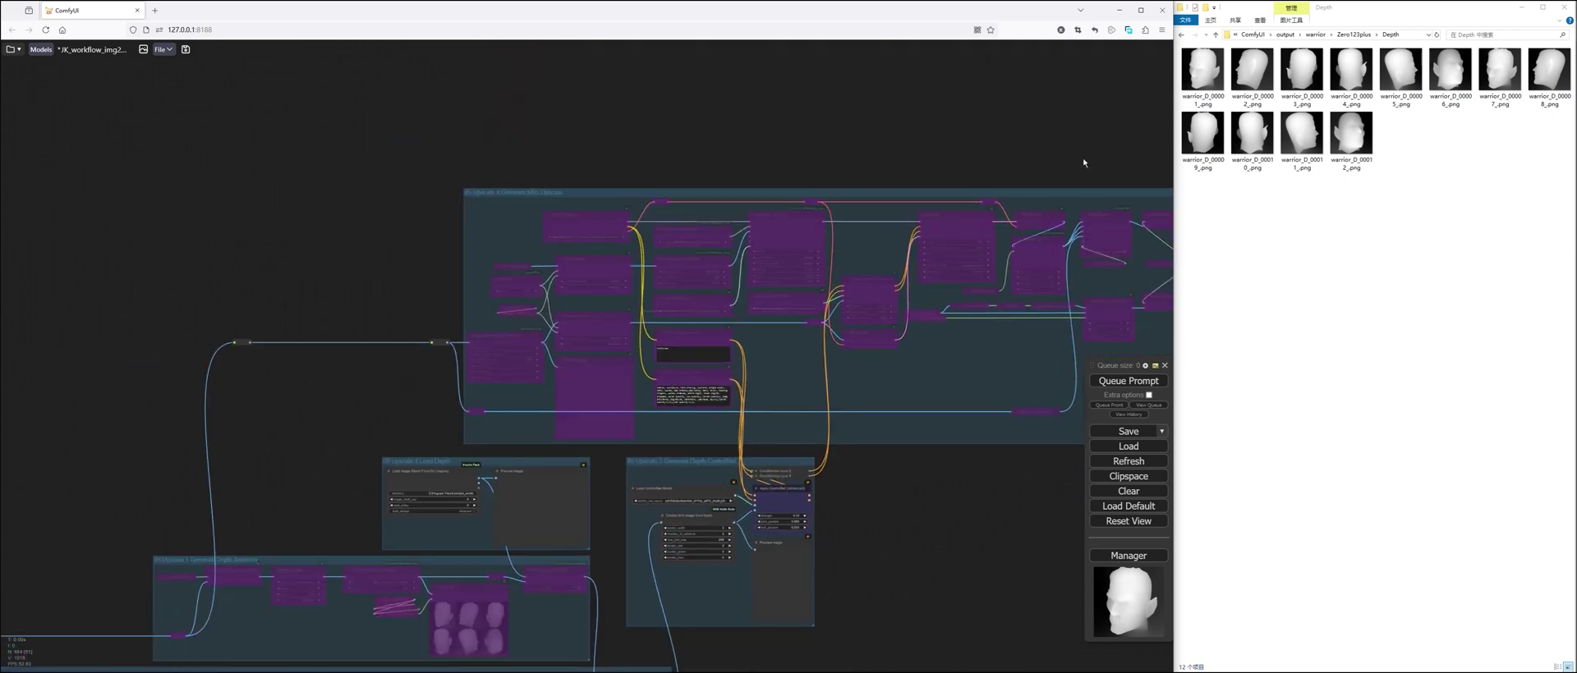
{"action": "left_click_drag", "start_coordinate": [1084, 161], "coordinate": [686, 187]}
{"action": "scroll", "coordinate": [1070, 221], "scroll_direction": "up", "scroll_amount": 4}
{"action": "left_click", "coordinate": [1066, 216]}
{"action": "scroll", "coordinate": [694, 140], "scroll_direction": "down", "scroll_amount": 3}
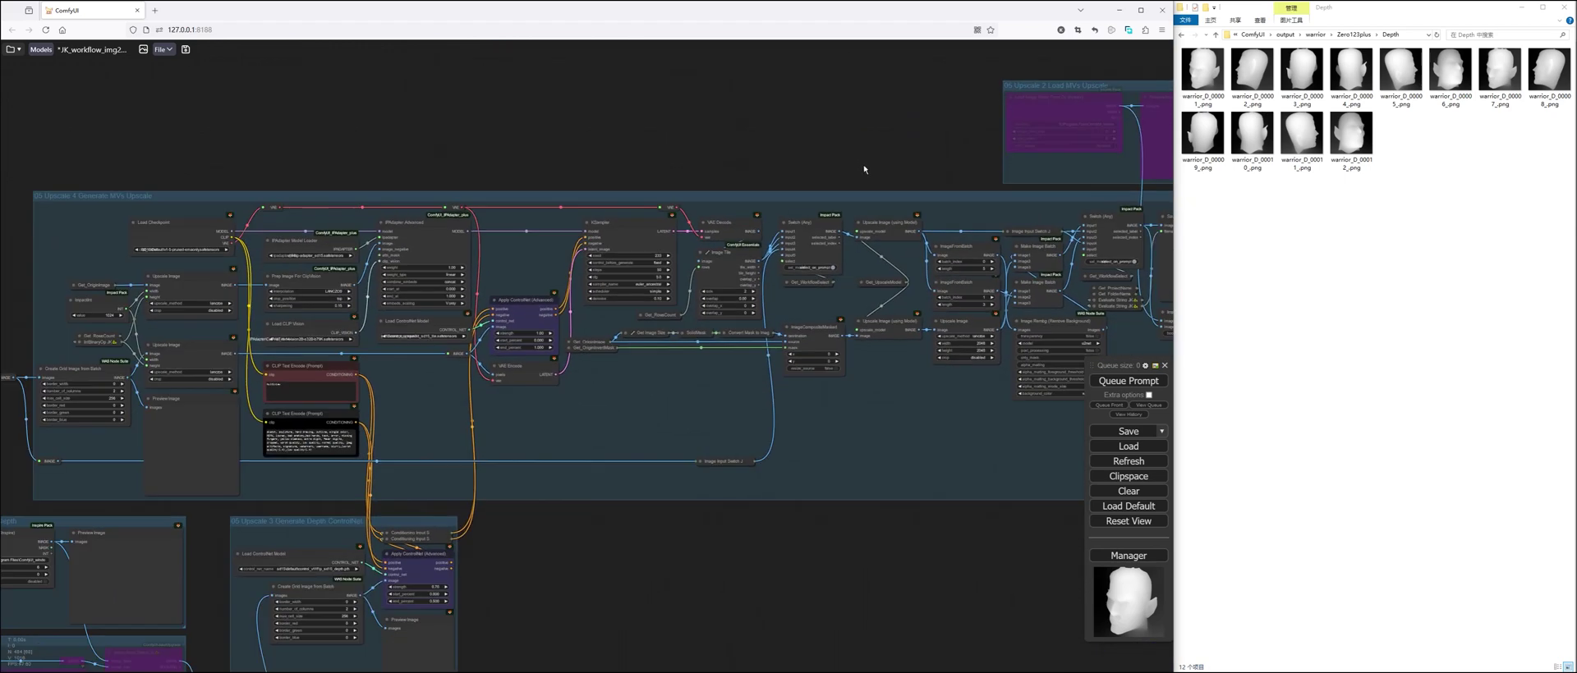
{"action": "left_click", "coordinate": [1129, 382]}
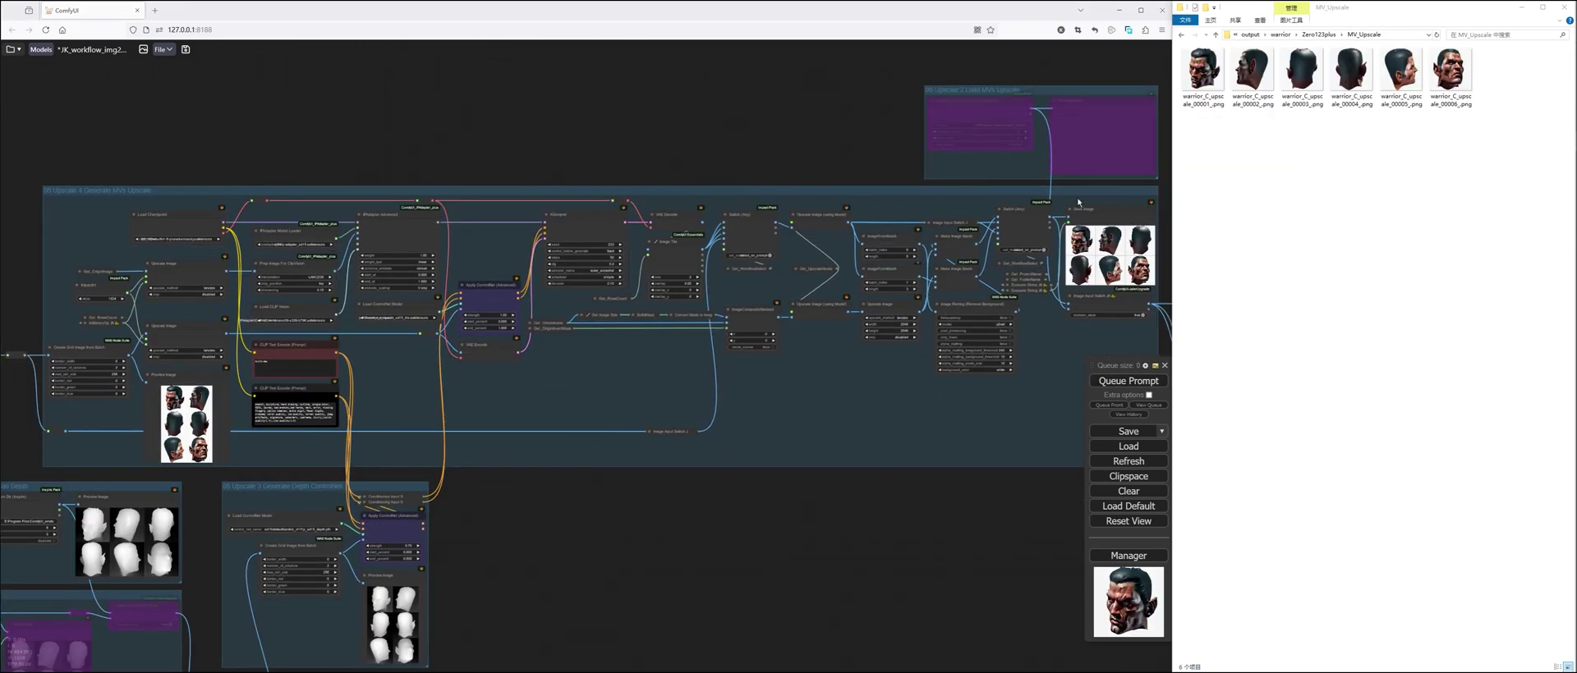
Bypass the Generate MVs Upscale group and load the upscaled views from Zero123plus\MV_Upscale in the 05 Upscale 2 Load MVs Upscale group.
{"action": "scroll", "coordinate": [996, 213], "scroll_direction": "up", "scroll_amount": 5}
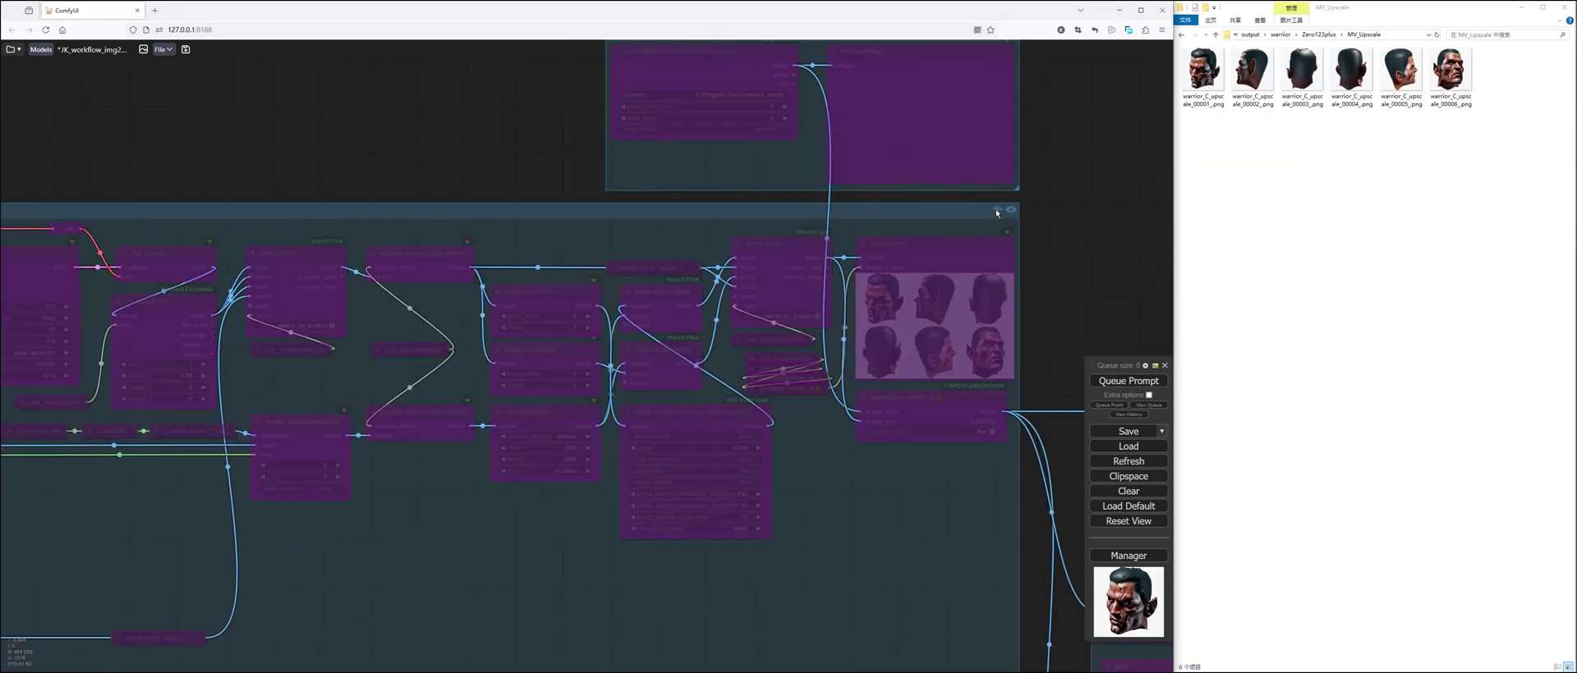
{"action": "left_click_drag", "start_coordinate": [997, 196], "coordinate": [980, 366]}
{"action": "left_click", "coordinate": [979, 203]}
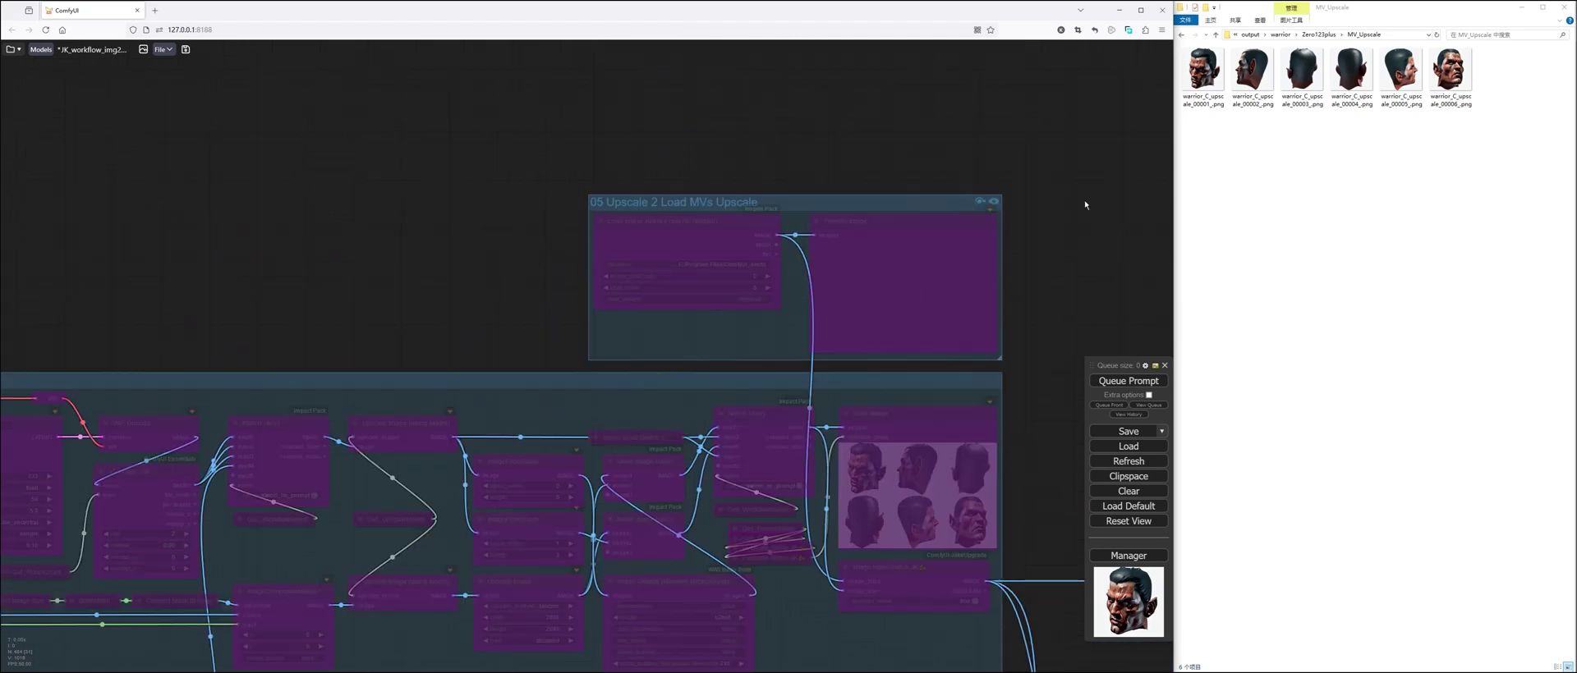
{"action": "left_click", "coordinate": [1392, 35]}
{"action": "key", "text": "ctrl+c"}
{"action": "left_click", "coordinate": [737, 264]}
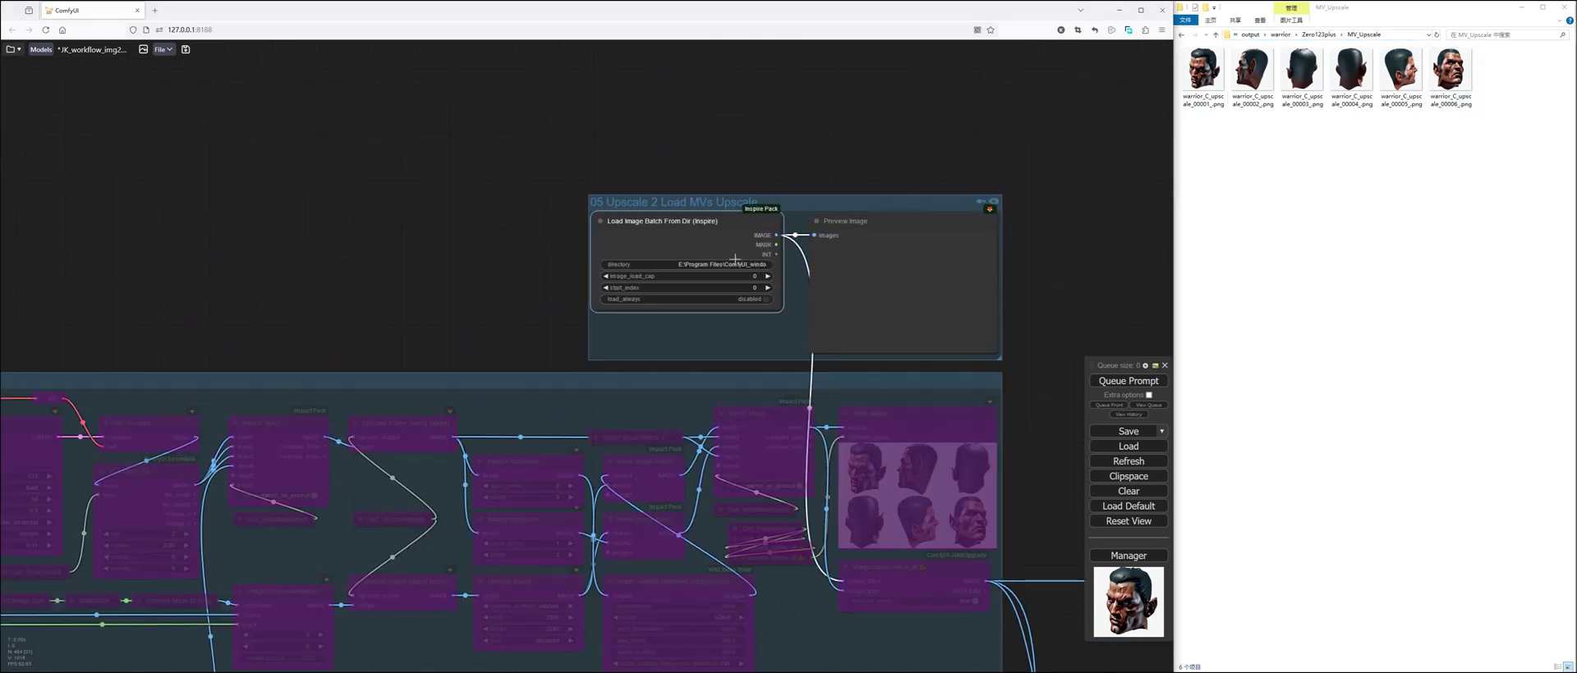
{"action": "key", "text": "ctrl+v"}
{"action": "left_click", "coordinate": [880, 261]}
Generate the mesh with the 06 Instant Mesh Generate Mesh group and inspect it in the Preview 3DMesh node.
{"action": "scroll", "coordinate": [1085, 294], "scroll_direction": "down", "scroll_amount": 5}
{"action": "left_click_drag", "start_coordinate": [1086, 318], "coordinate": [803, 35]}
{"action": "left_click_drag", "start_coordinate": [1098, 266], "coordinate": [810, 271]}
{"action": "scroll", "coordinate": [970, 288], "scroll_direction": "up", "scroll_amount": 2}
{"action": "scroll", "coordinate": [970, 288], "scroll_direction": "up", "scroll_amount": 3}
{"action": "left_click", "coordinate": [1040, 301]}
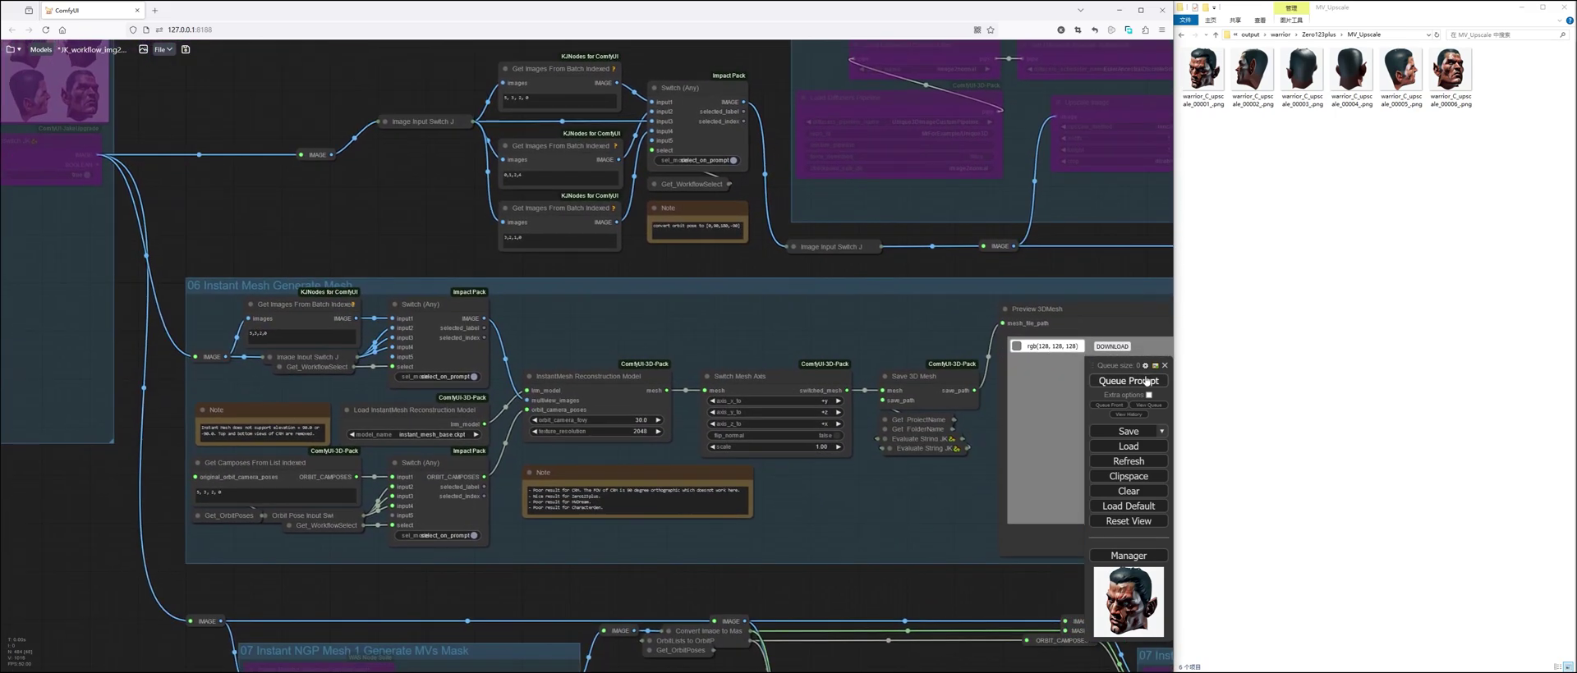
{"action": "left_click", "coordinate": [1128, 381]}
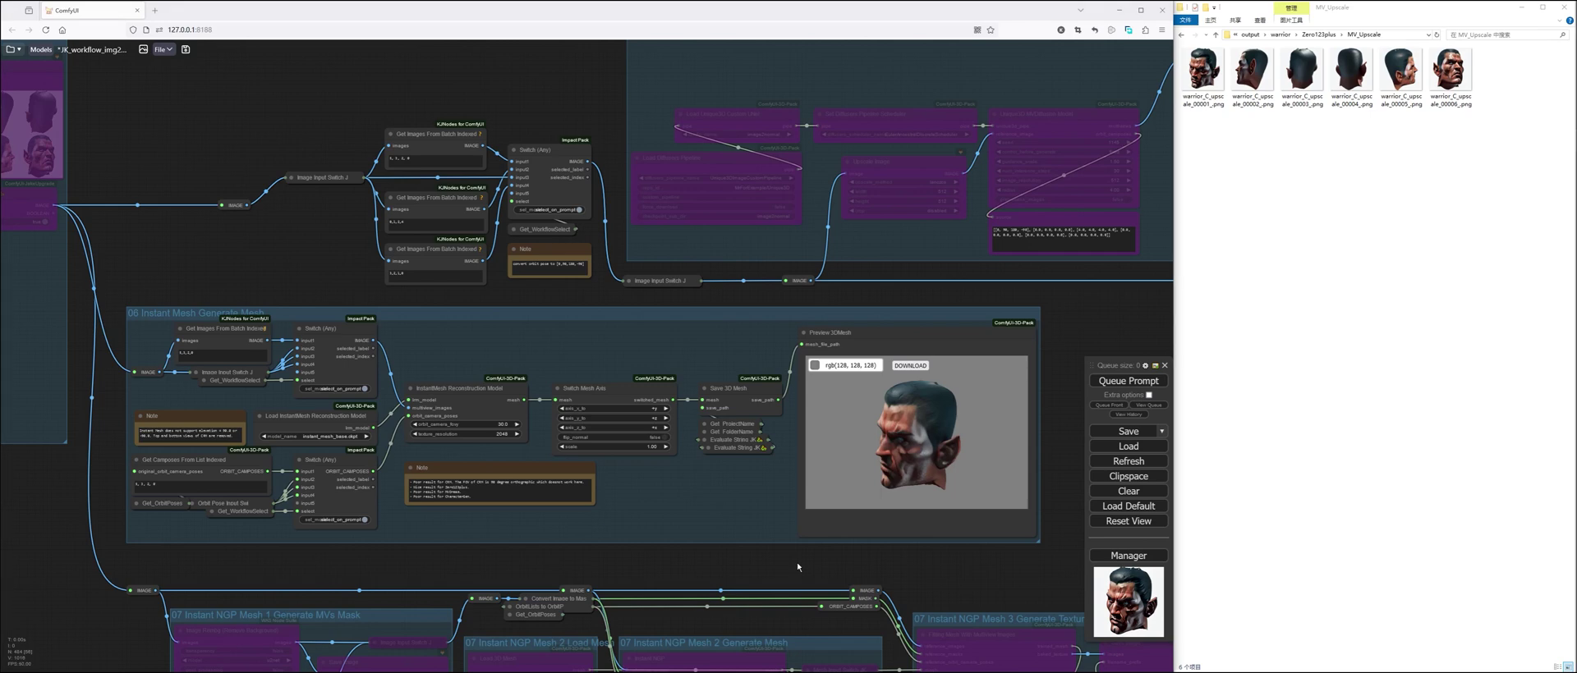
{"action": "left_click_drag", "start_coordinate": [799, 563], "coordinate": [783, 570]}
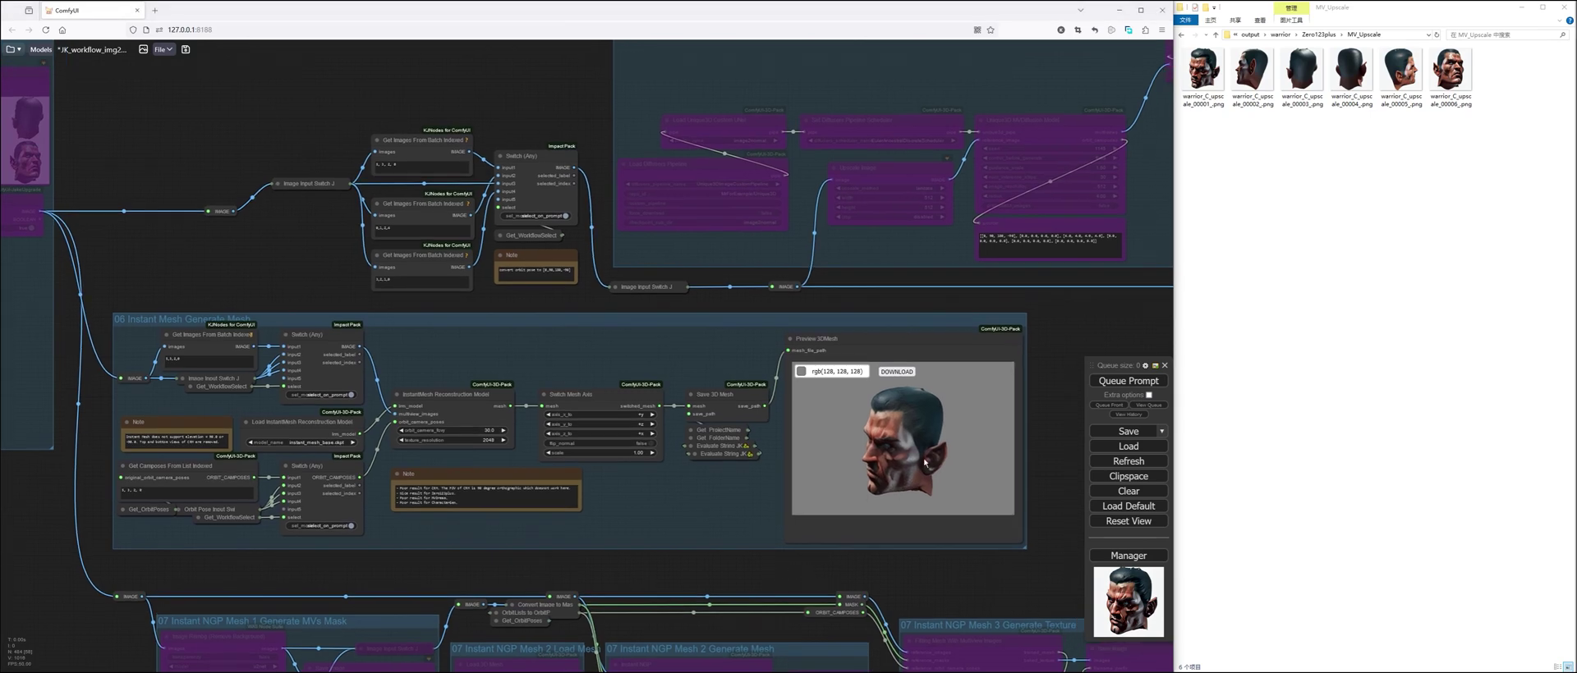
{"action": "scroll", "coordinate": [924, 464], "scroll_direction": "up", "scroll_amount": 3}
{"action": "scroll", "coordinate": [925, 463], "scroll_direction": "down", "scroll_amount": 2}
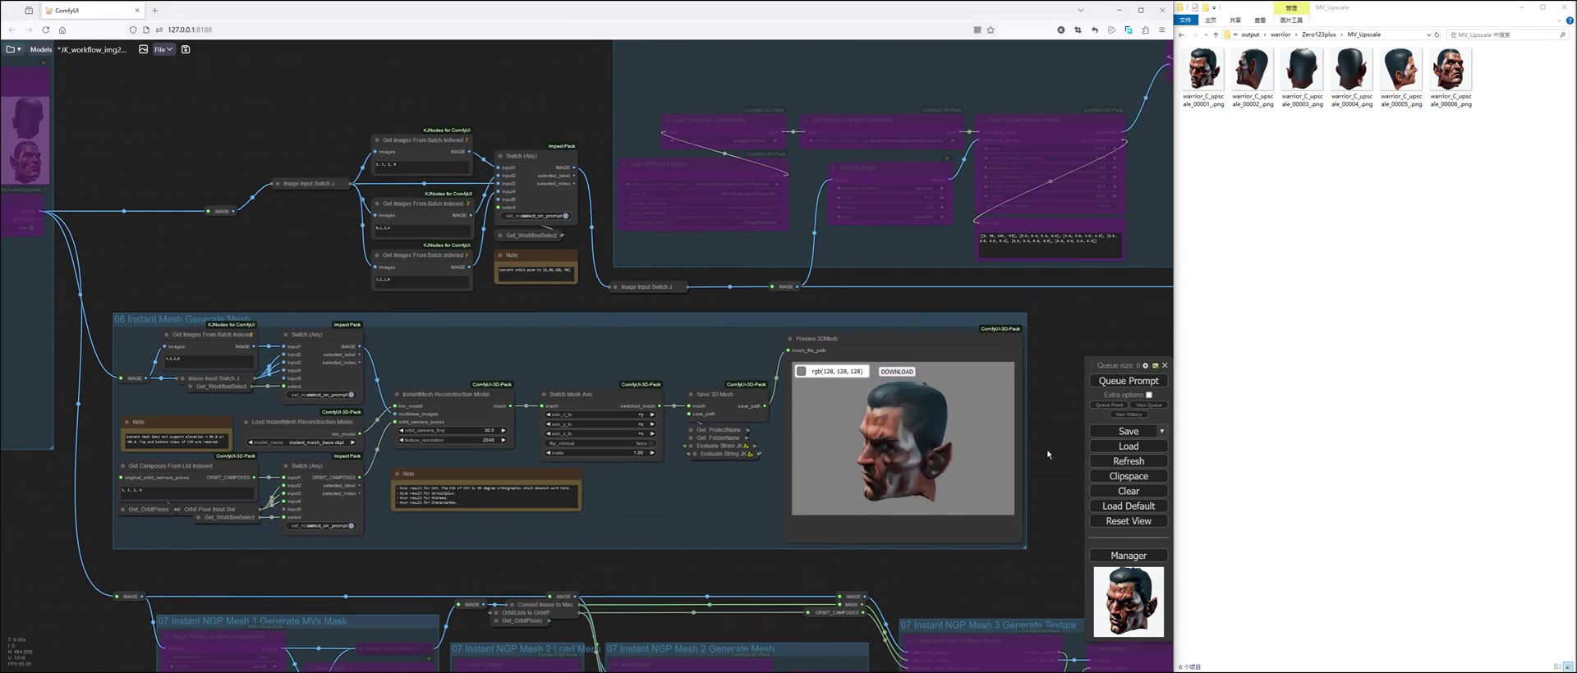
{"action": "scroll", "coordinate": [1048, 454], "scroll_direction": "up", "scroll_amount": 3}
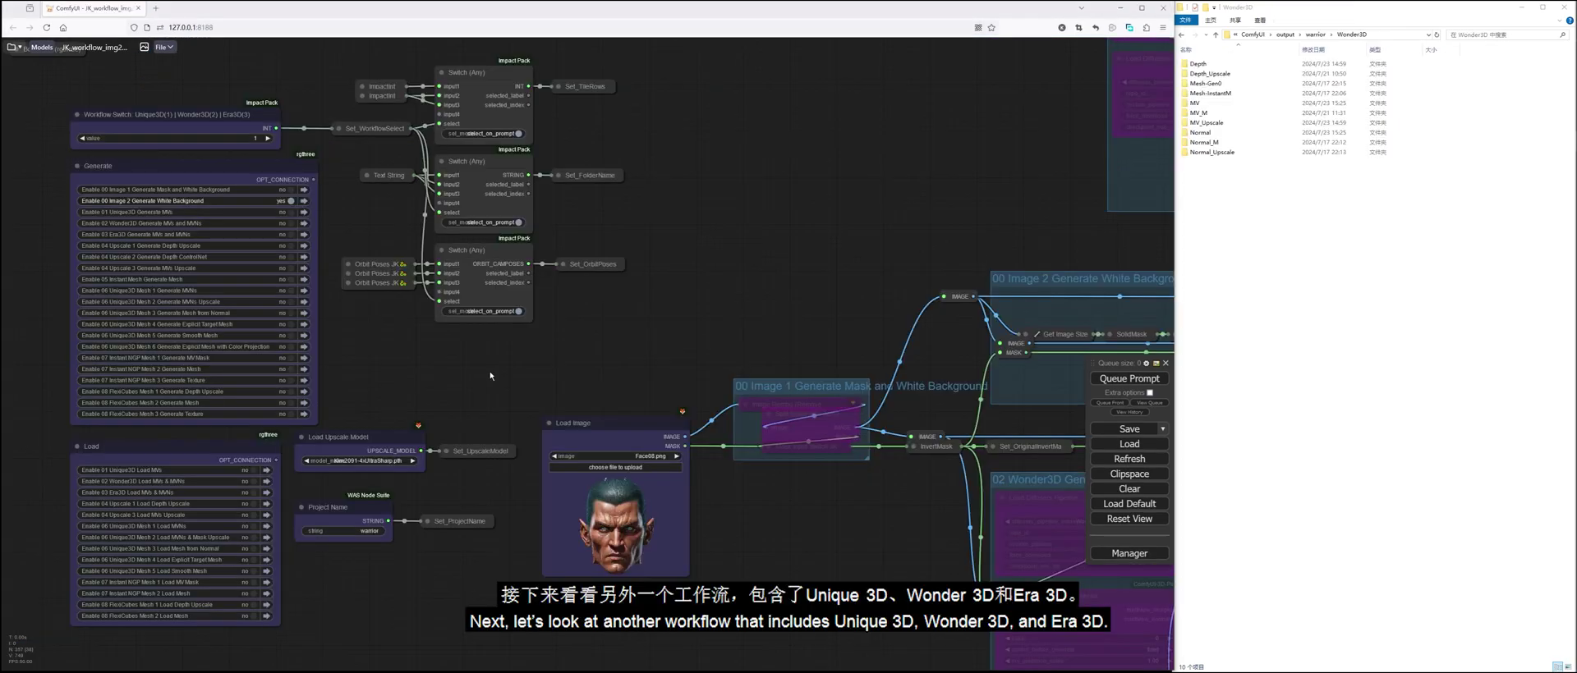
Set the Workflow Switch to 2 for Wonder3D, enable 02 Wonder3D Generate MVs and MVNs, and queue the workflow.
{"action": "scroll", "coordinate": [505, 276], "scroll_direction": "up", "scroll_amount": 5}
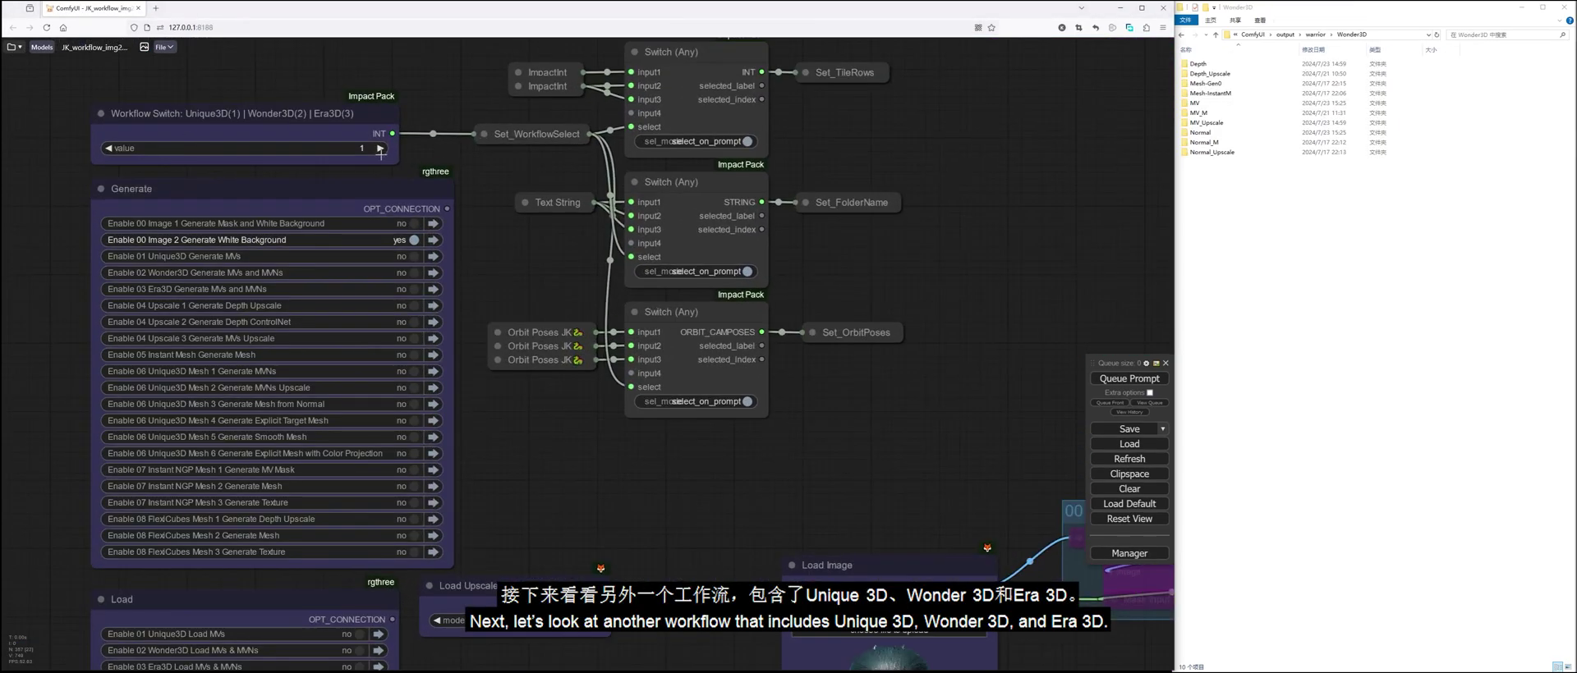
{"action": "left_click", "coordinate": [380, 149]}
{"action": "scroll", "coordinate": [298, 122], "scroll_direction": "down", "scroll_amount": 3}
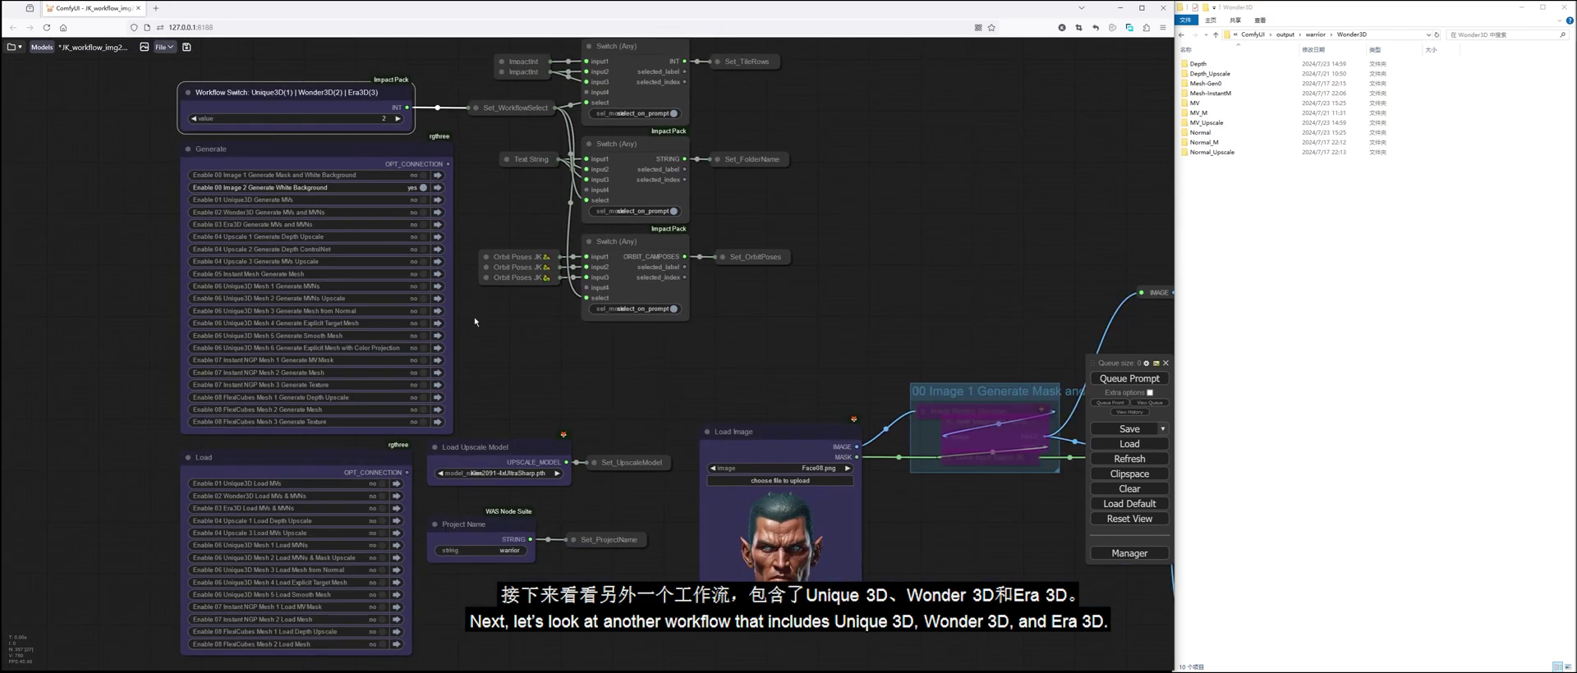
{"action": "scroll", "coordinate": [480, 300], "scroll_direction": "up", "scroll_amount": 1}
{"action": "left_click", "coordinate": [417, 202]}
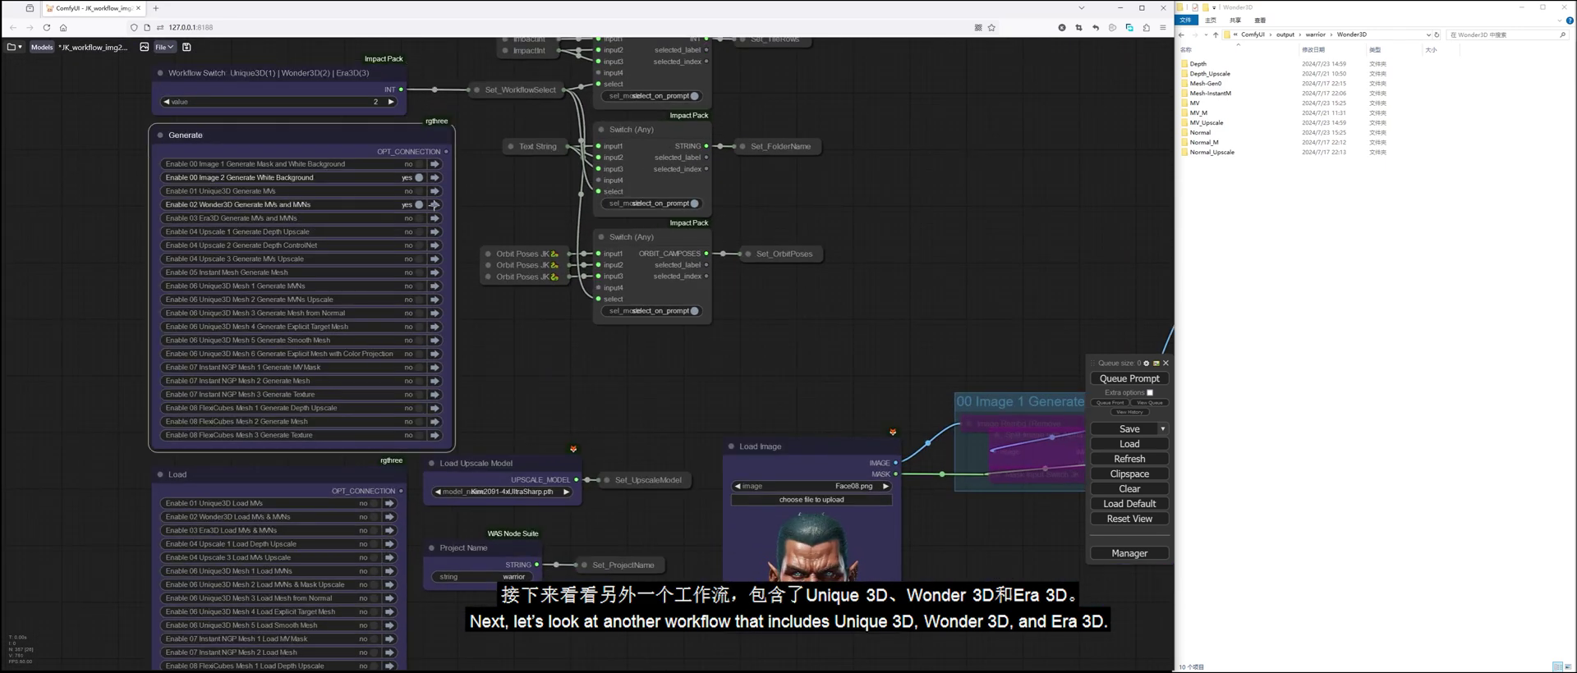
{"action": "left_click", "coordinate": [434, 203]}
{"action": "left_click", "coordinate": [1130, 379]}
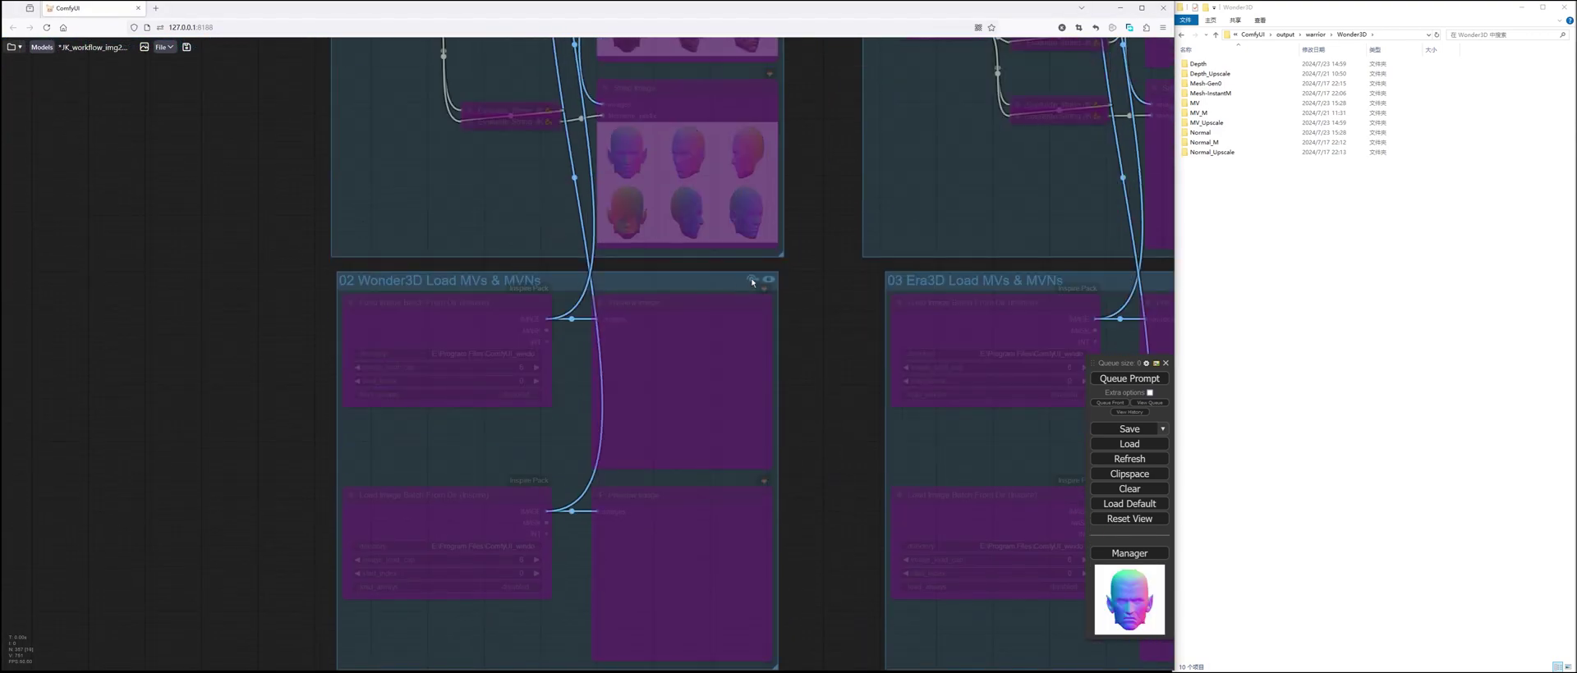
Enable the 02 Wonder3D Load MVs & MVNs group and set its upper image loader's directory to the Wonder3D\MV output folder.
{"action": "left_click", "coordinate": [752, 280]}
{"action": "double_click", "coordinate": [1396, 103]}
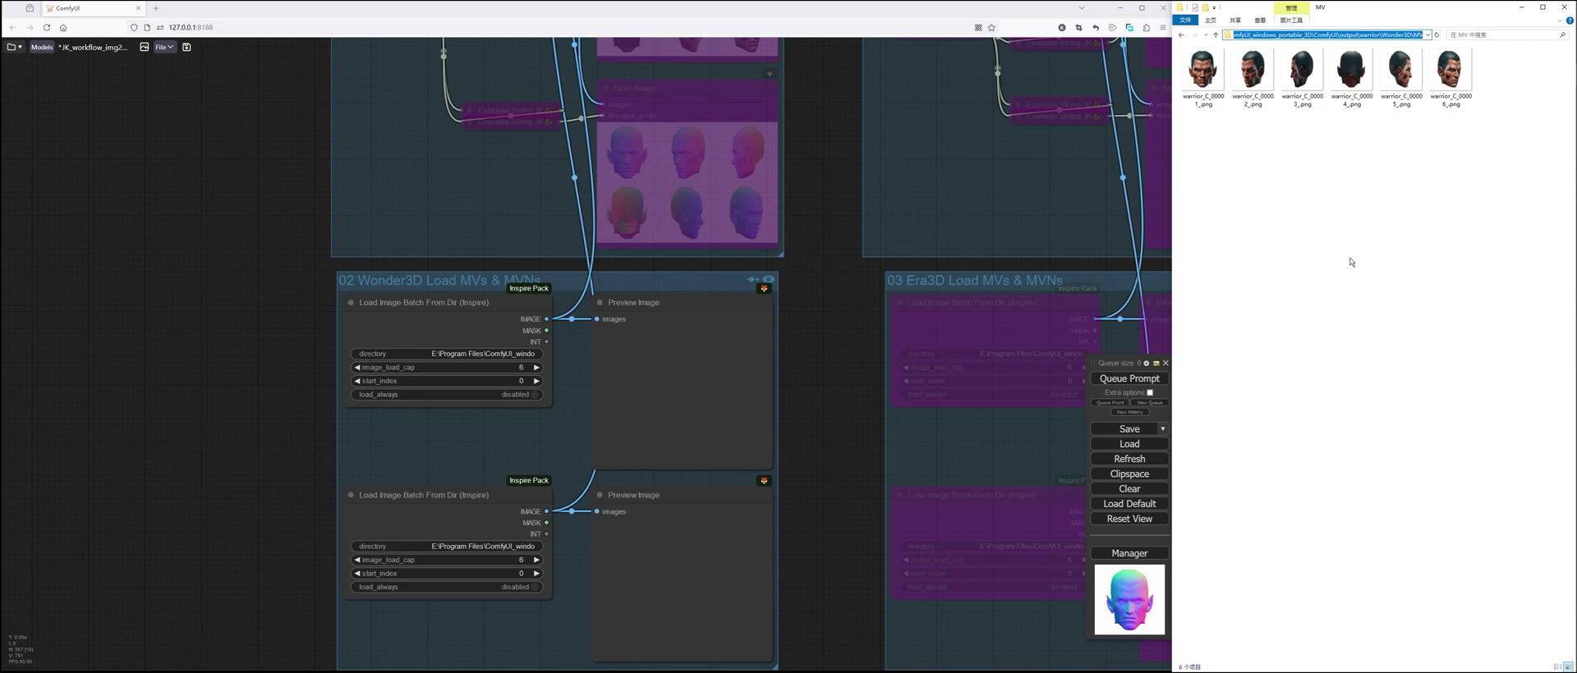
{"action": "left_click", "coordinate": [513, 353]}
{"action": "type", "text": "E:\\Program Files\\ComfyUI_windows_portable_3D\\ComfyUI\\output\\warrior\\Wonder3D\\MV"}
{"action": "left_click", "coordinate": [667, 353]}
Set the lower image loader's directory in the 02 Wonder3D Load MVs & MVNs group to the Wonder3D\Normal folder.
{"action": "left_click", "coordinate": [1215, 35]}
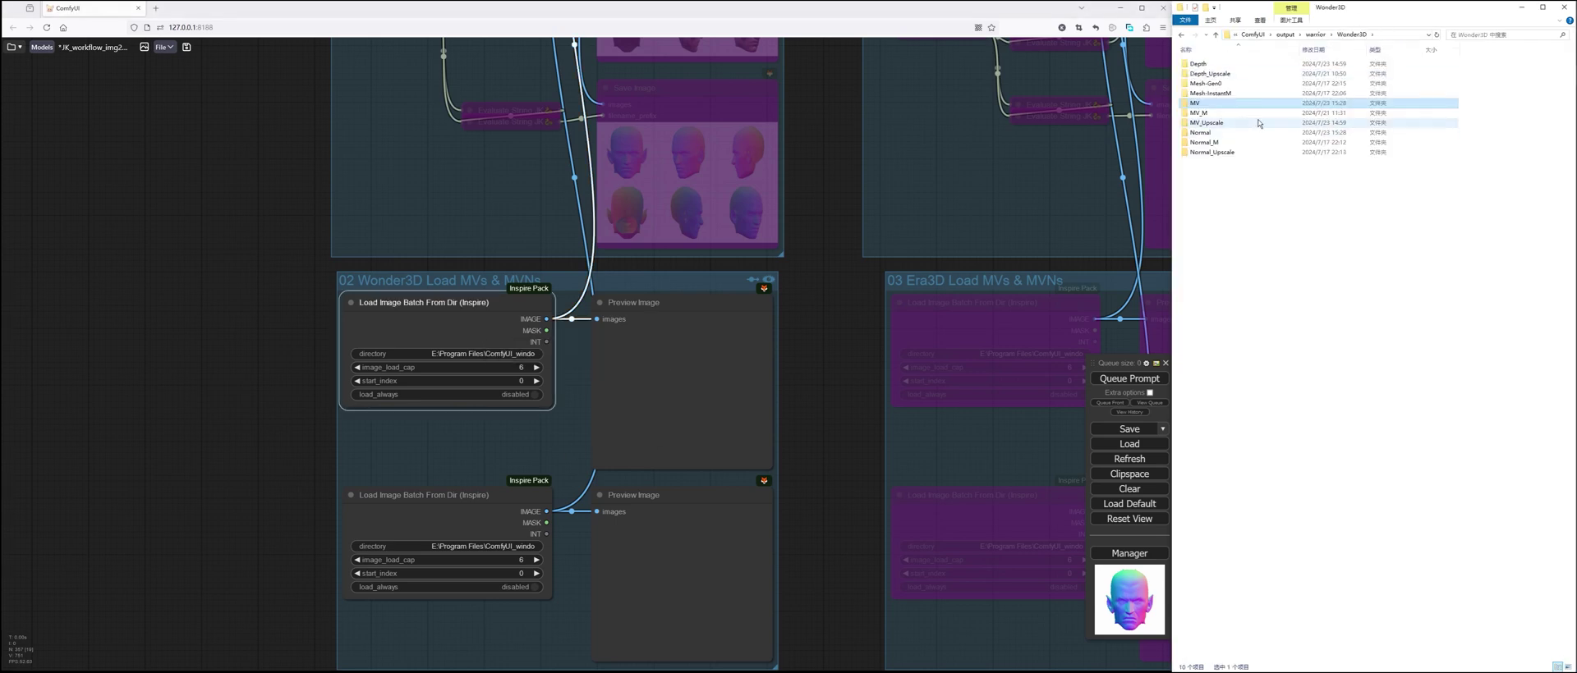
{"action": "double_click", "coordinate": [1213, 135]}
{"action": "left_click", "coordinate": [505, 546]}
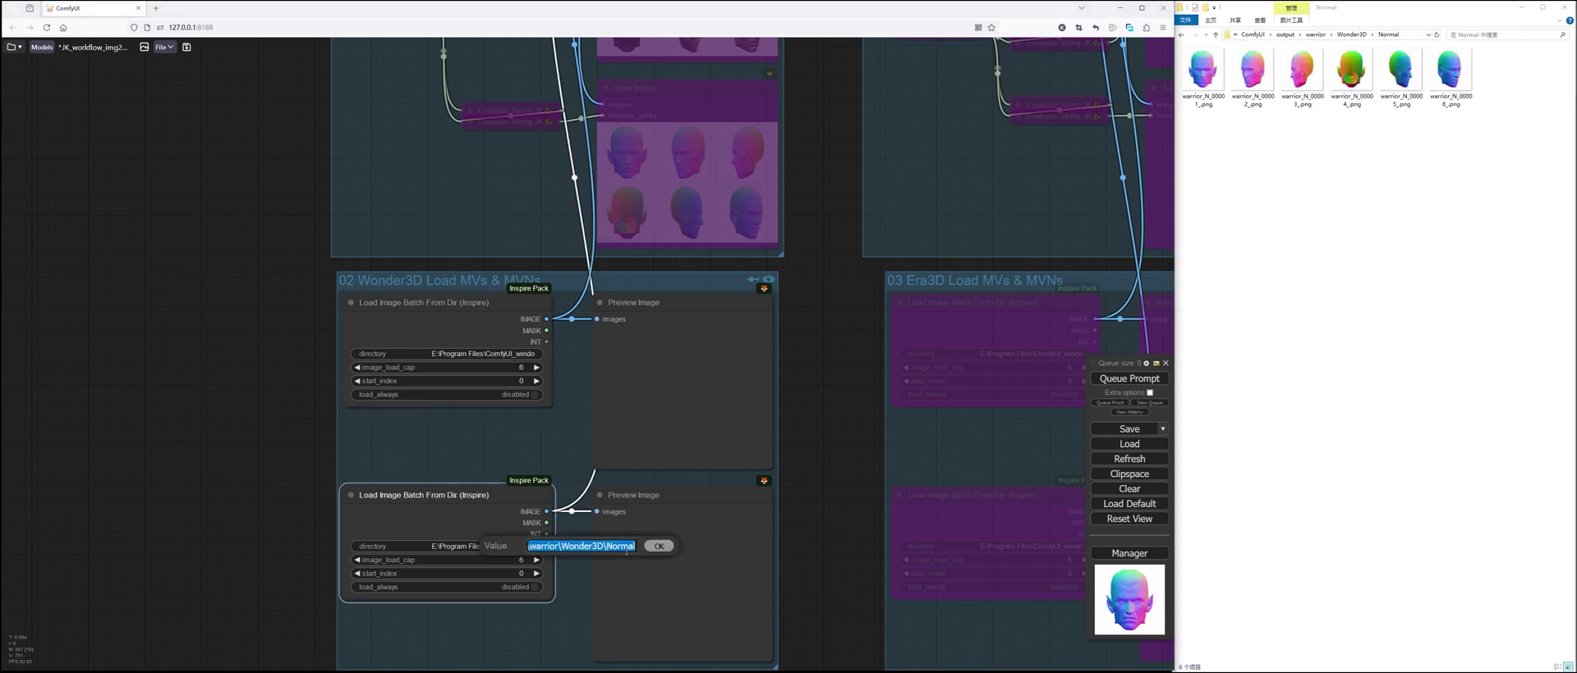
Generate the Wonder3D depth maps with the 04 Upscale 1 Generate Depth Upscale group.
{"action": "scroll", "coordinate": [842, 462], "scroll_direction": "down", "scroll_amount": 6}
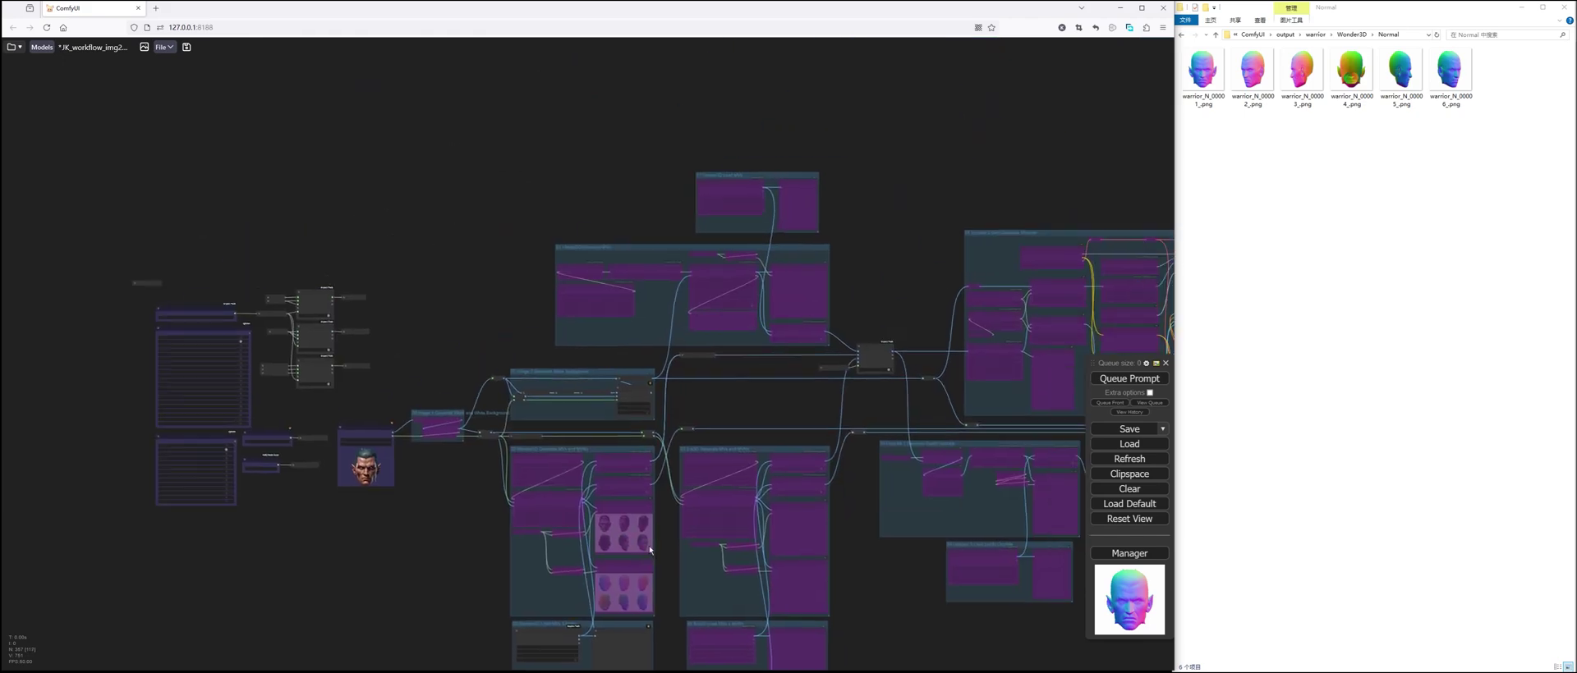
{"action": "scroll", "coordinate": [667, 501], "scroll_direction": "up", "scroll_amount": 10}
{"action": "key", "text": "ctrl+Return"}
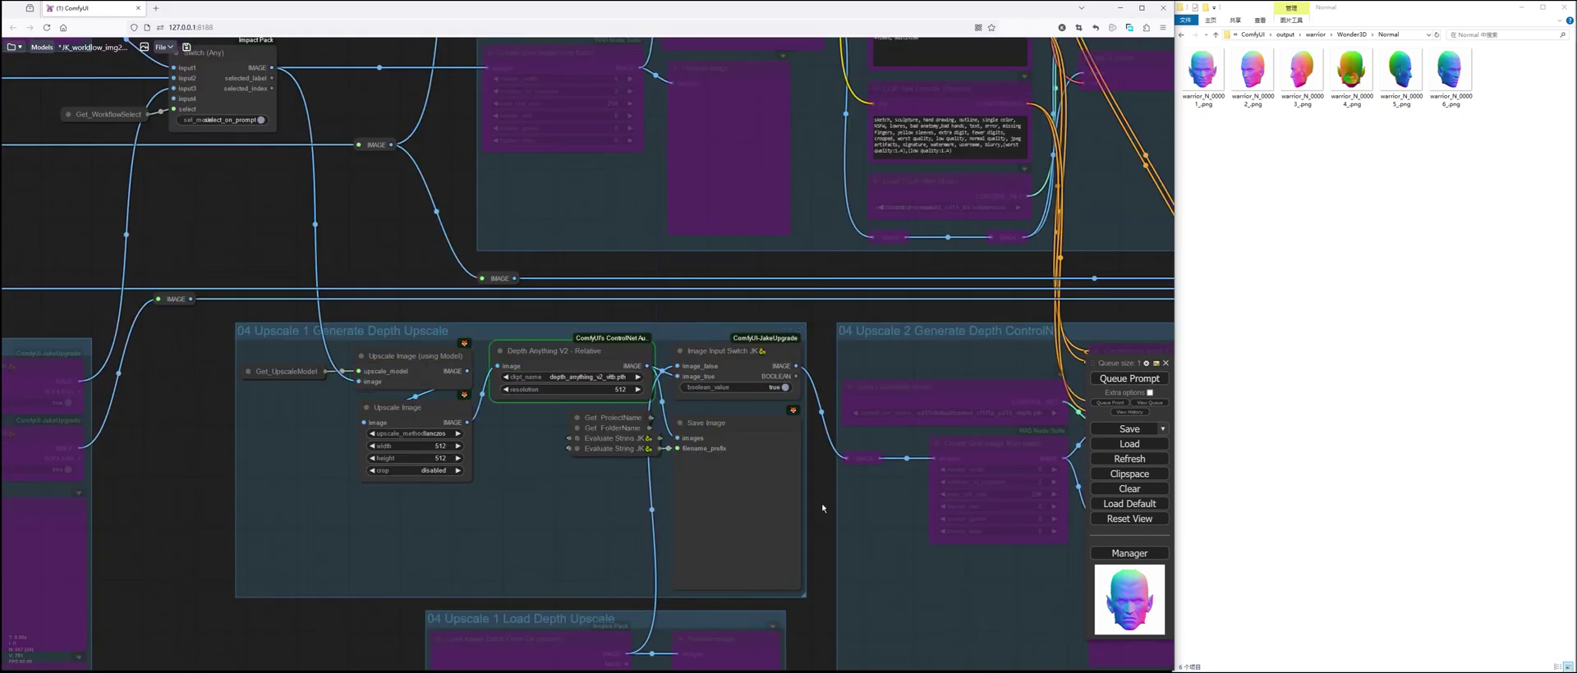
Bypass 04 Upscale 1 Generate Depth Upscale and load the depth maps from Wonder3D\Depth in the 04 Upscale 1 Load Depth Upscale group.
{"action": "left_click", "coordinate": [1351, 35]}
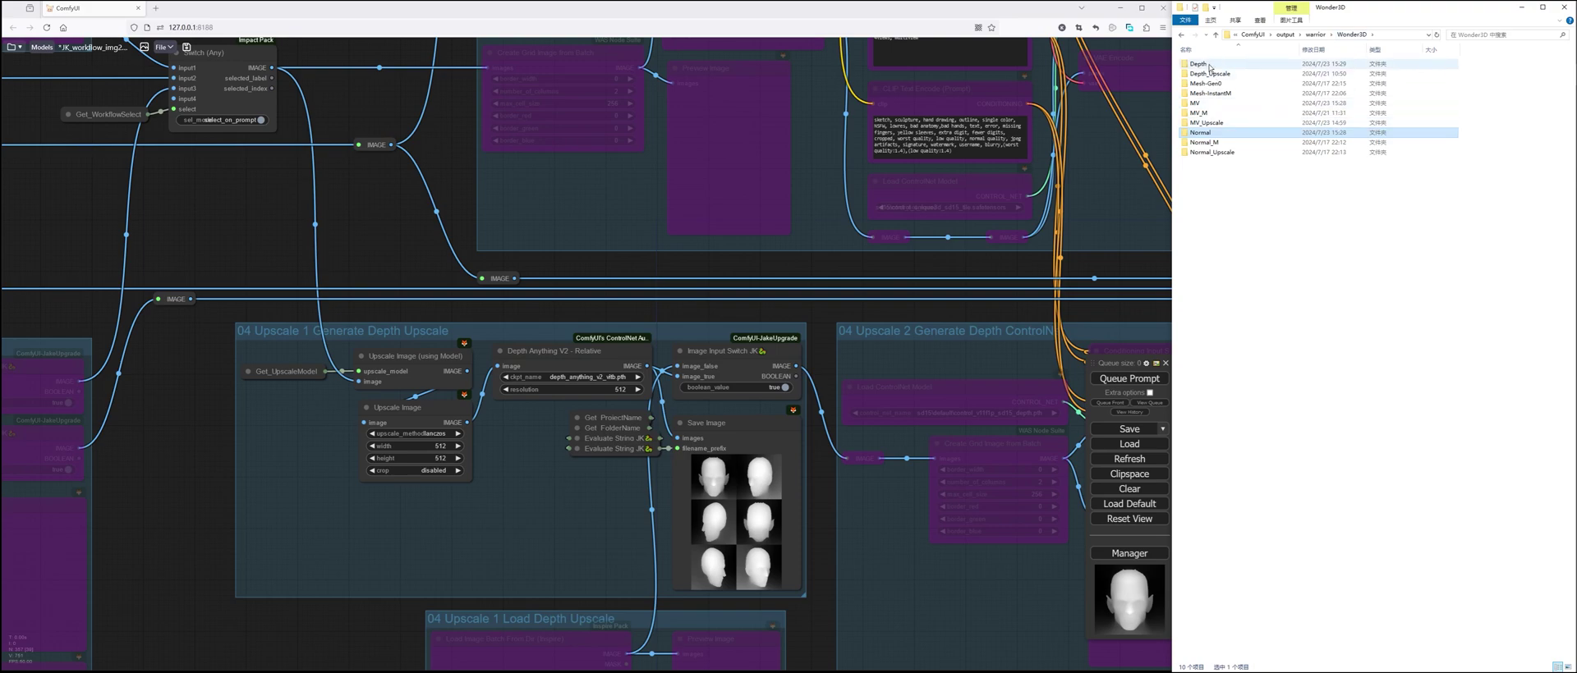
{"action": "double_click", "coordinate": [1340, 67]}
{"action": "left_click", "coordinate": [1406, 36]}
{"action": "left_click", "coordinate": [784, 331]}
{"action": "left_click_drag", "start_coordinate": [815, 604], "coordinate": [637, 530]}
{"action": "left_click", "coordinate": [764, 356]}
{"action": "left_click", "coordinate": [550, 424]}
{"action": "key", "text": "ctrl+v"}
{"action": "left_click", "coordinate": [697, 425]}
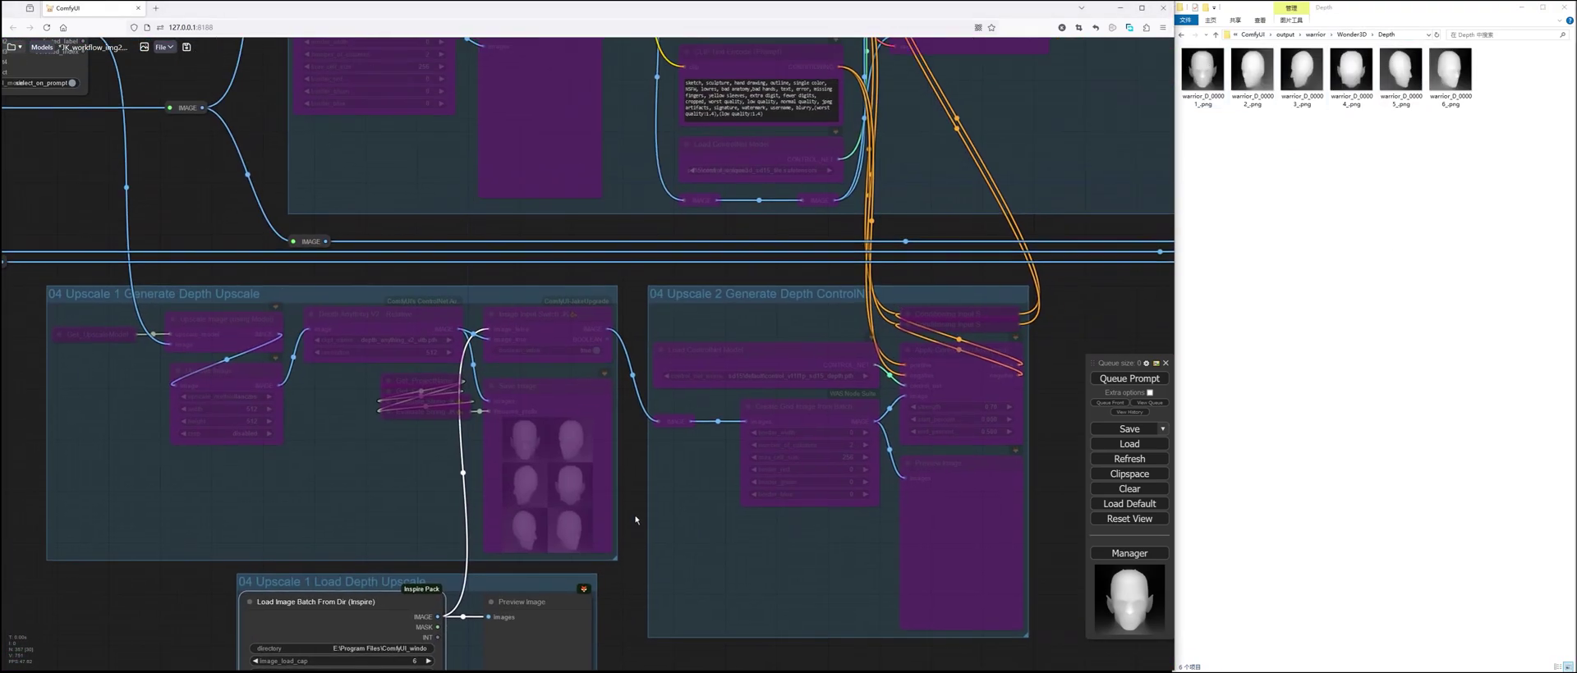
Enable the 04 Upscale 2 Generate Depth ControlNet and 04 Upscale 3 Generate MVs Upscale groups and queue the workflow.
{"action": "scroll", "coordinate": [641, 530], "scroll_direction": "down", "scroll_amount": 1}
{"action": "left_click", "coordinate": [983, 316]}
{"action": "left_click_drag", "start_coordinate": [1045, 328], "coordinate": [746, 593]}
{"action": "scroll", "coordinate": [923, 384], "scroll_direction": "down", "scroll_amount": 5}
{"action": "right_click", "coordinate": [949, 361]}
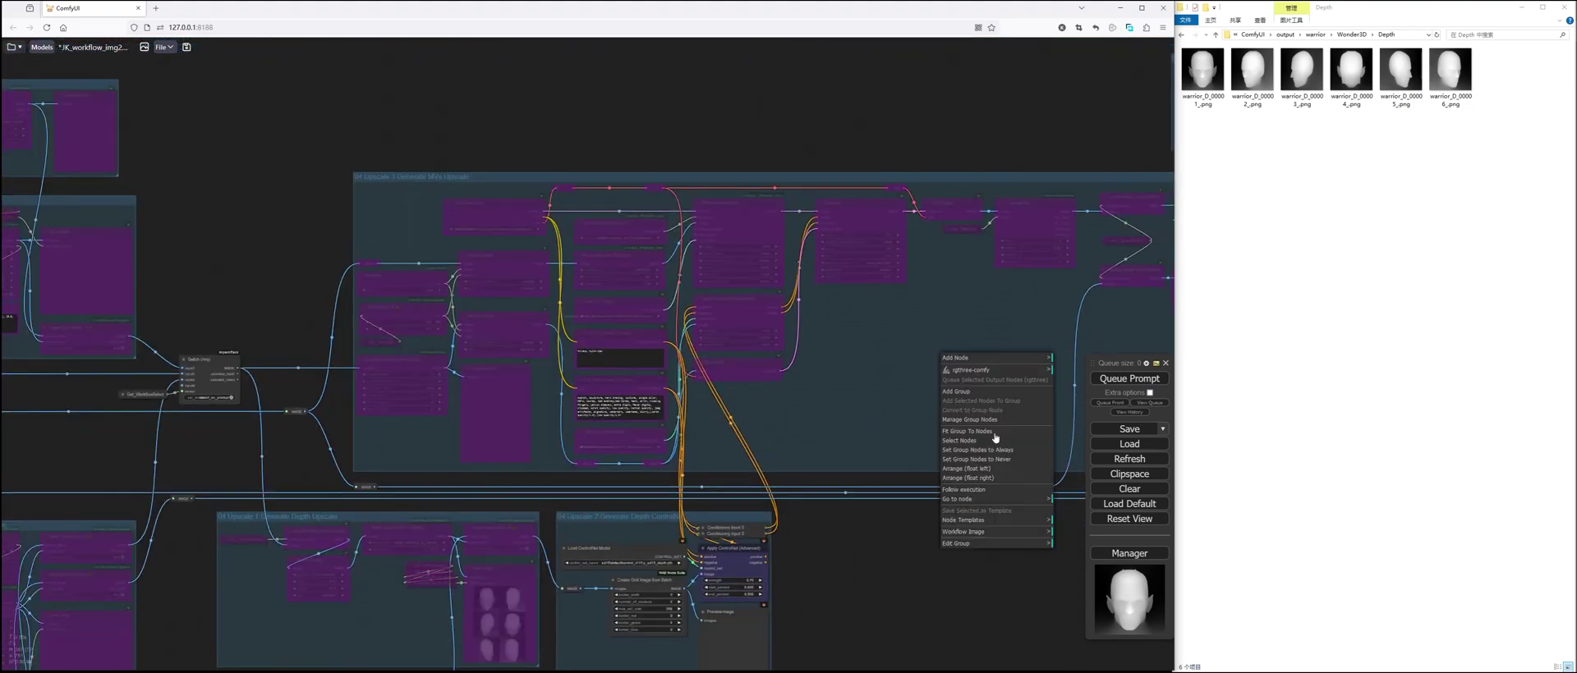
{"action": "left_click", "coordinate": [1018, 453]}
{"action": "left_click_drag", "start_coordinate": [983, 151], "coordinate": [505, 201]}
{"action": "left_click", "coordinate": [1127, 380]}
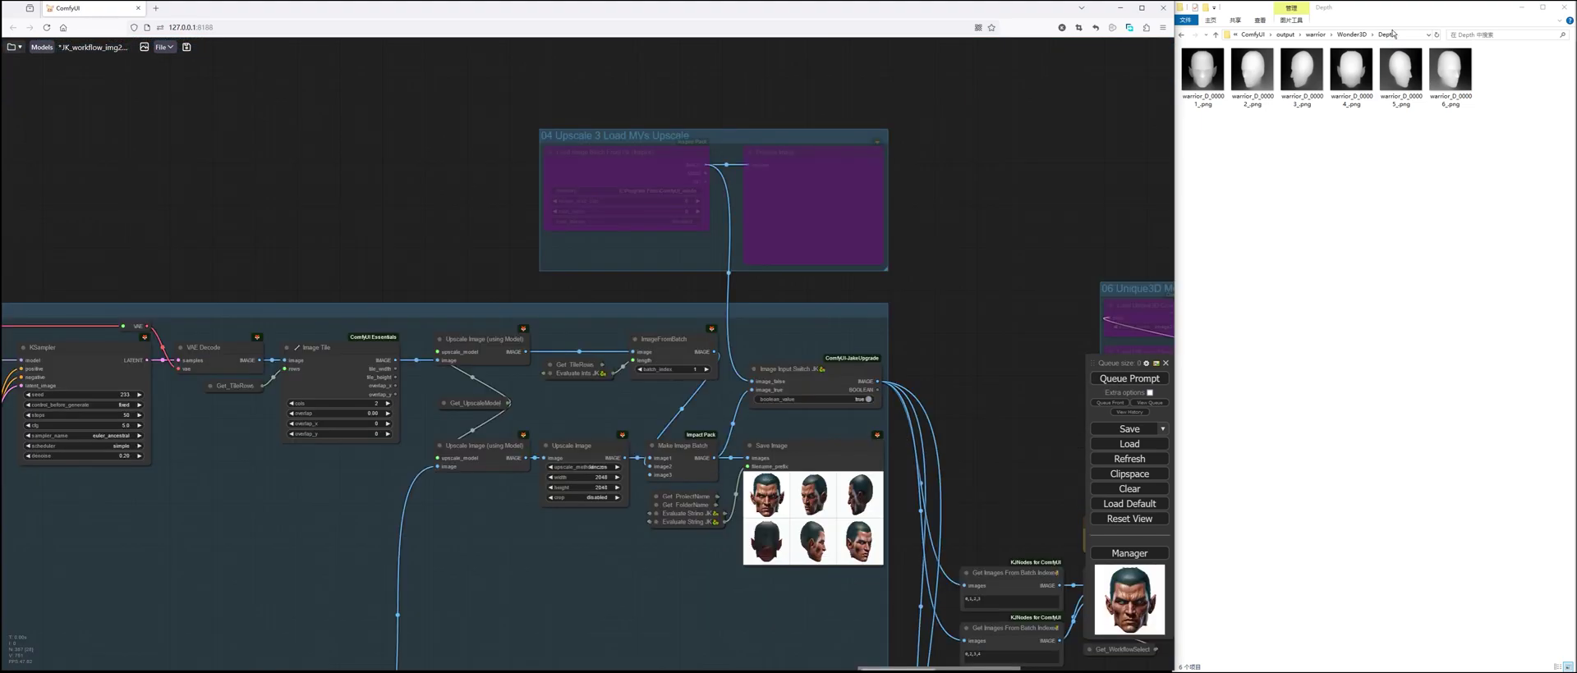
Load the upscaled views from Wonder3D\MV_Upscale in the 04 Upscale 3 Load MVs Upscale group and bypass the 04 Upscale 3 Generate MVs Upscale group.
{"action": "left_click", "coordinate": [1351, 35]}
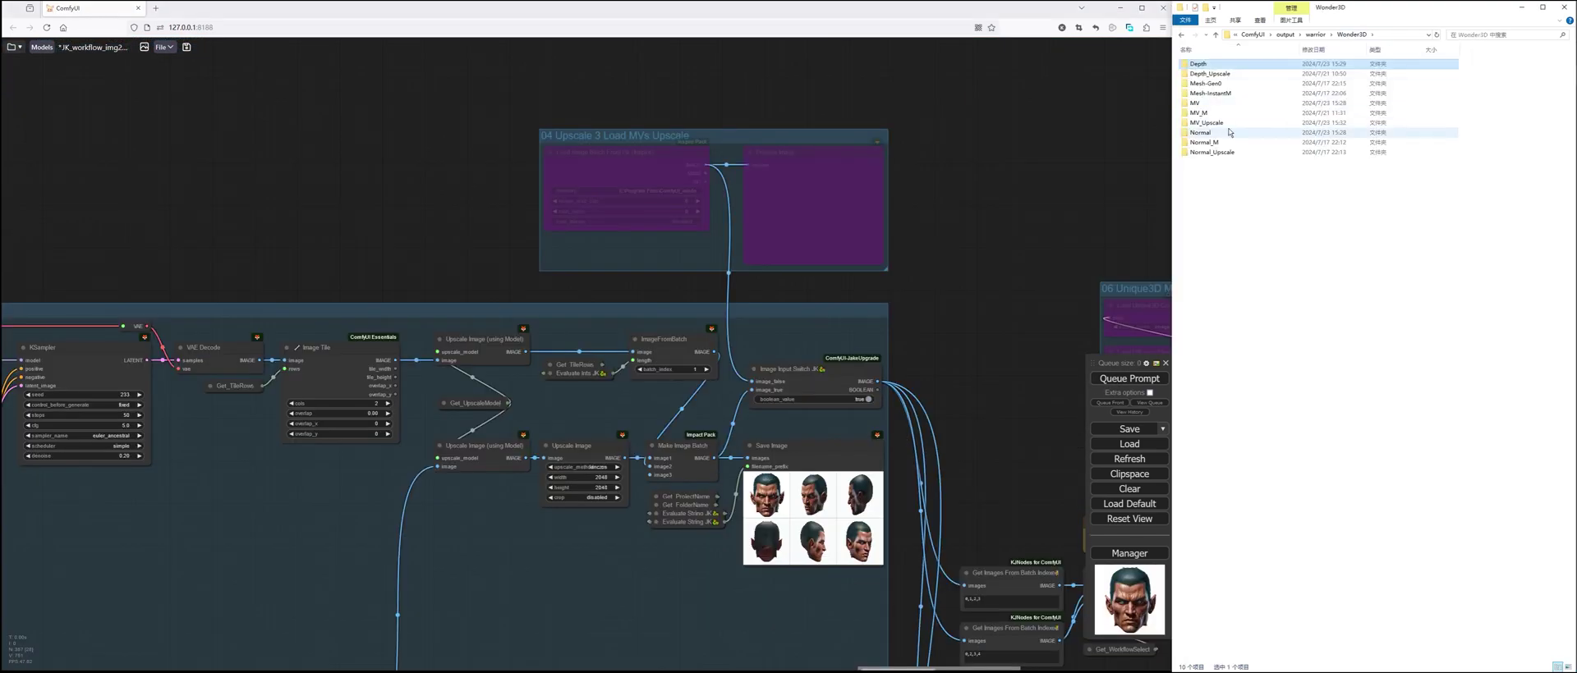
{"action": "double_click", "coordinate": [1227, 132]}
{"action": "left_click", "coordinate": [1403, 36]}
{"action": "left_click", "coordinate": [670, 191]}
{"action": "type", "text": "E:\\Program Files\\ComfyUI_windows_portable_3D\\ComfyUI\\output\\warrior\\Wonder3D\\MV_Upscale"}
{"action": "left_click", "coordinate": [809, 191]}
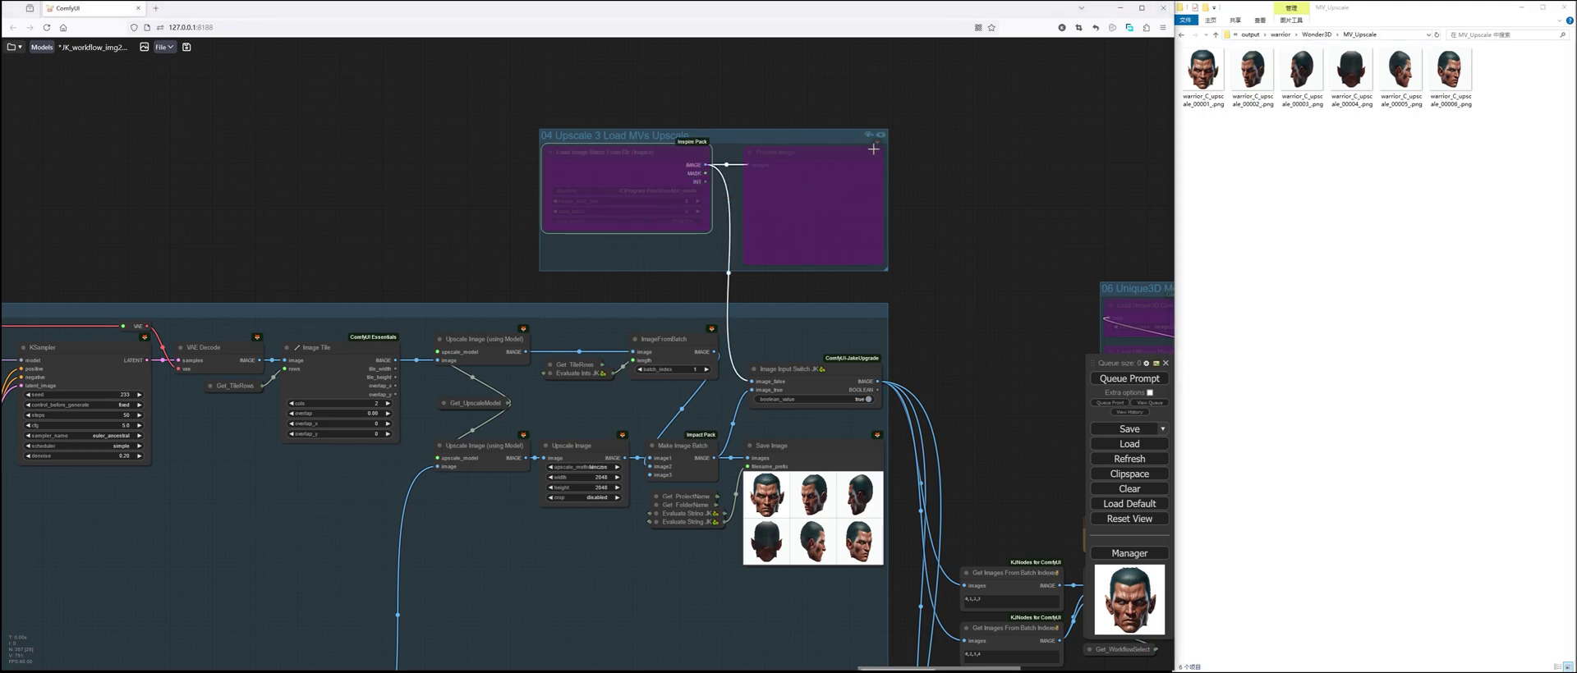
{"action": "left_click", "coordinate": [869, 136]}
{"action": "left_click", "coordinate": [869, 309]}
Enable the 05 Instant Mesh Generate Mesh group and queue the workflow to build the Wonder3D mesh.
{"action": "left_click_drag", "start_coordinate": [1004, 460], "coordinate": [556, 45]}
{"action": "left_click_drag", "start_coordinate": [651, 253], "coordinate": [341, 109]}
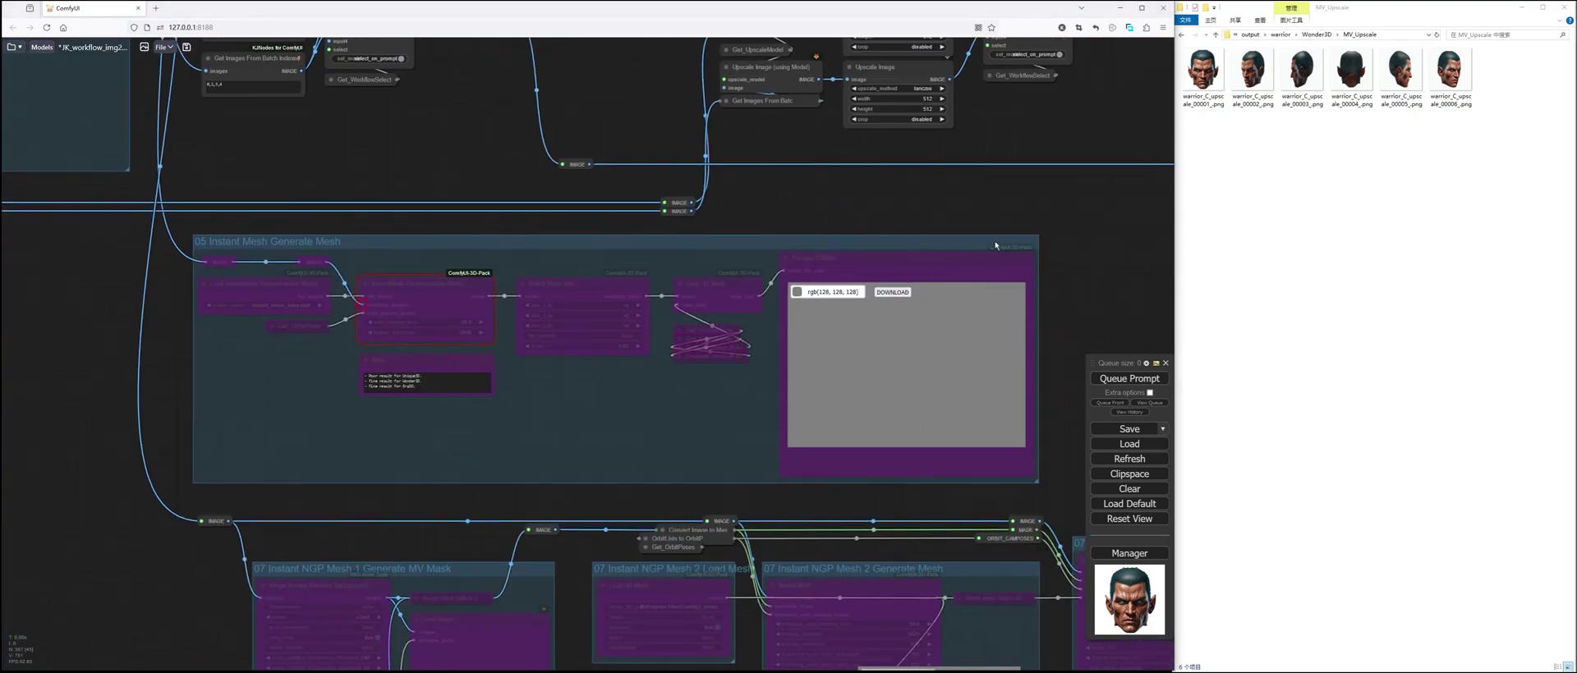
{"action": "left_click", "coordinate": [1020, 241]}
{"action": "left_click", "coordinate": [1134, 379]}
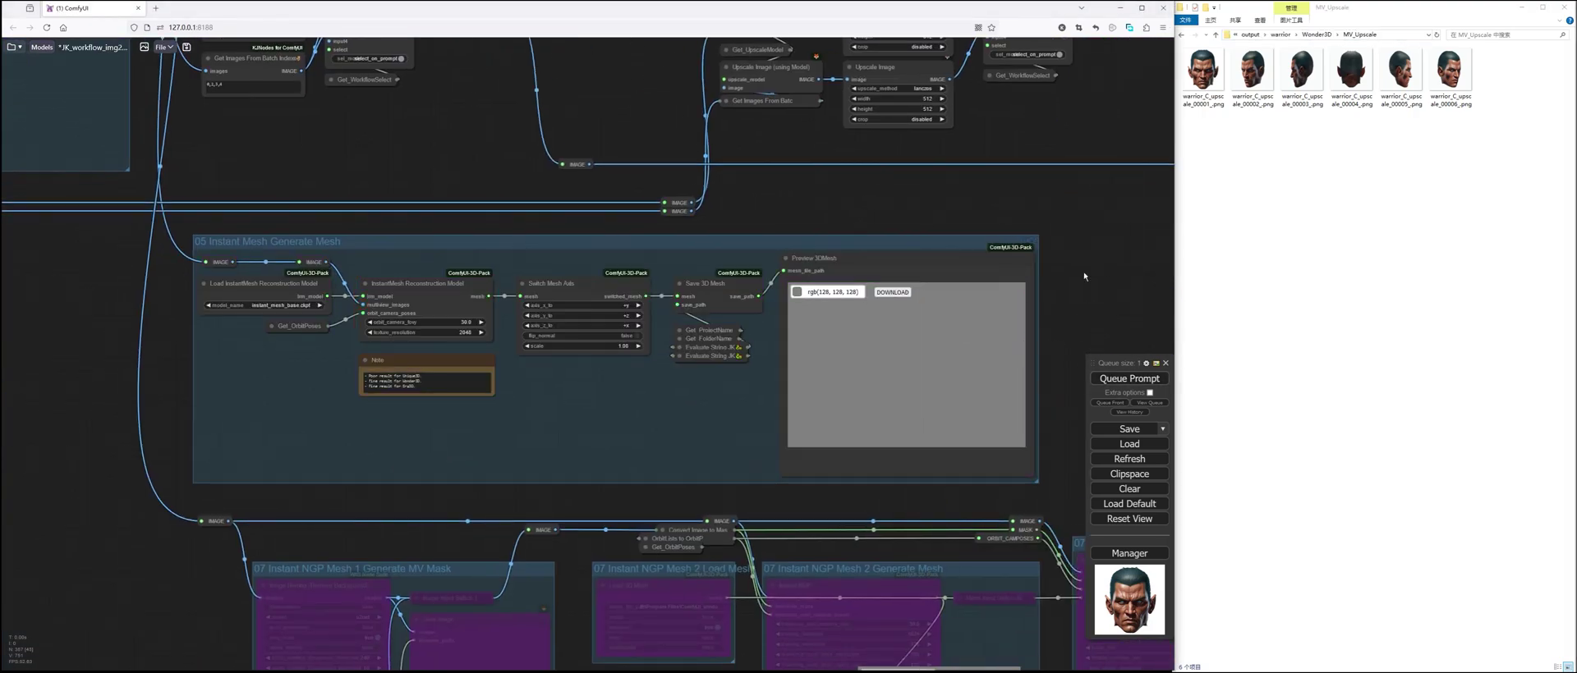
{"action": "left_click_drag", "start_coordinate": [927, 390], "coordinate": [895, 389]}
{"action": "scroll", "coordinate": [913, 382], "scroll_direction": "down", "scroll_amount": 3}
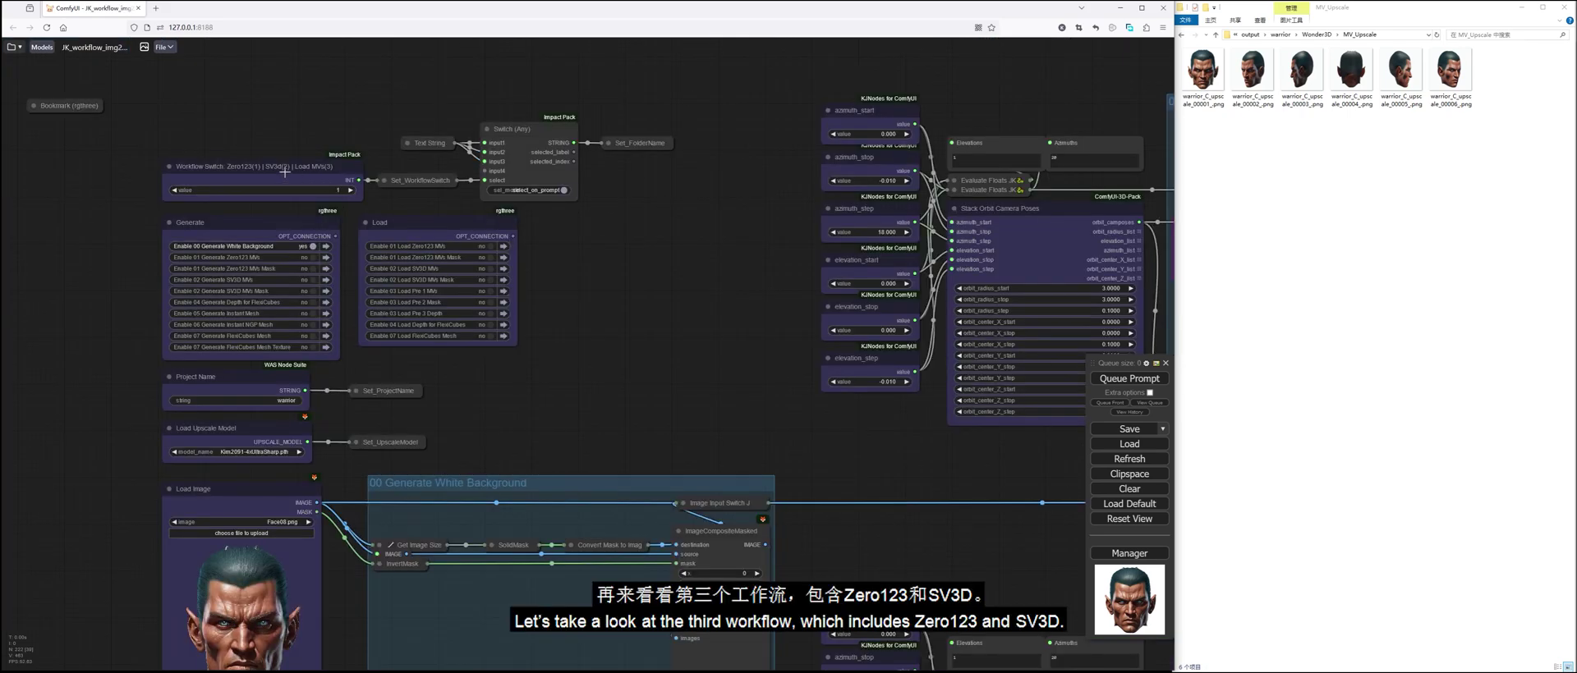
Set the Workflow Switch of the Zero123 and SV3D workflow to 2 for SV3D.
{"action": "left_click", "coordinate": [350, 190]}
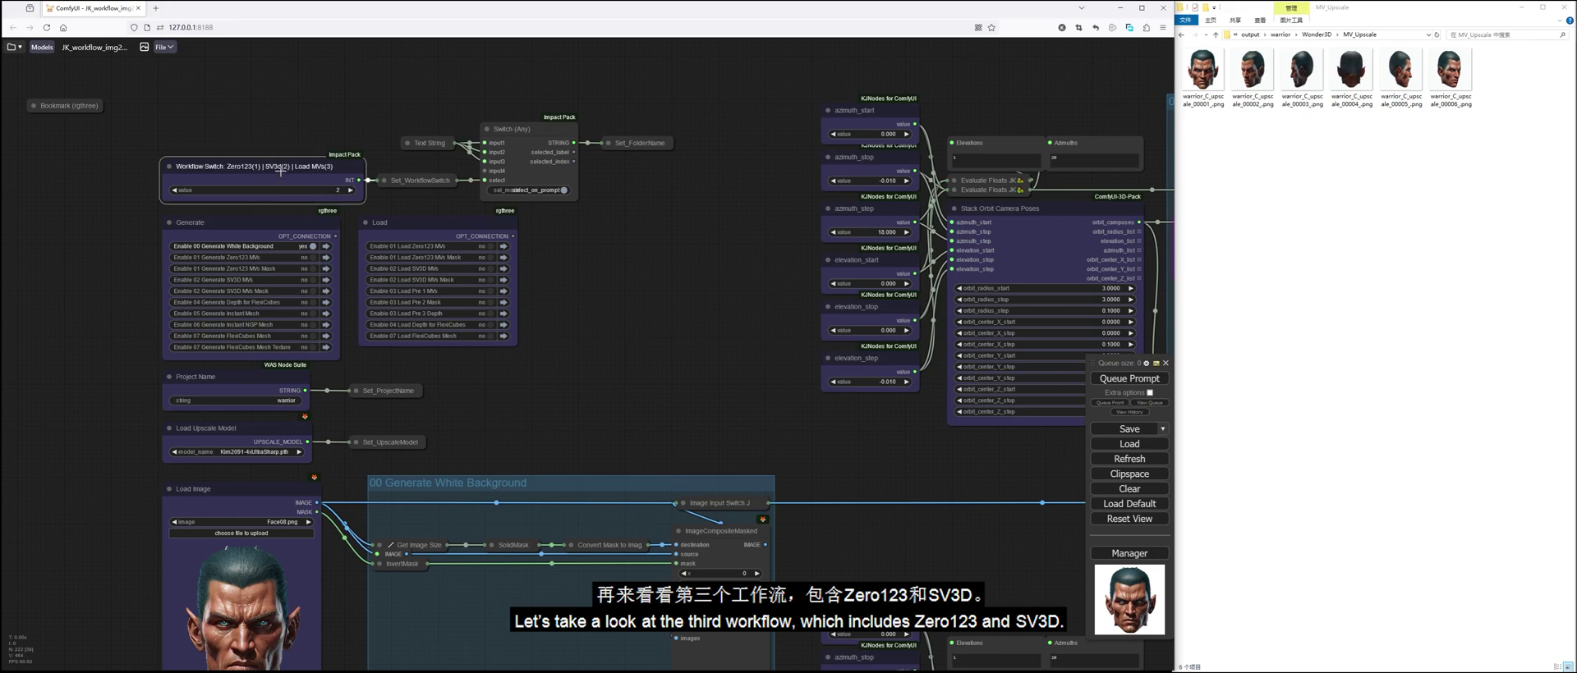
{"action": "left_click", "coordinate": [638, 334]}
{"action": "left_click_drag", "start_coordinate": [620, 277], "coordinate": [123, 318]}
{"action": "scroll", "coordinate": [403, 314], "scroll_direction": "up", "scroll_amount": 2}
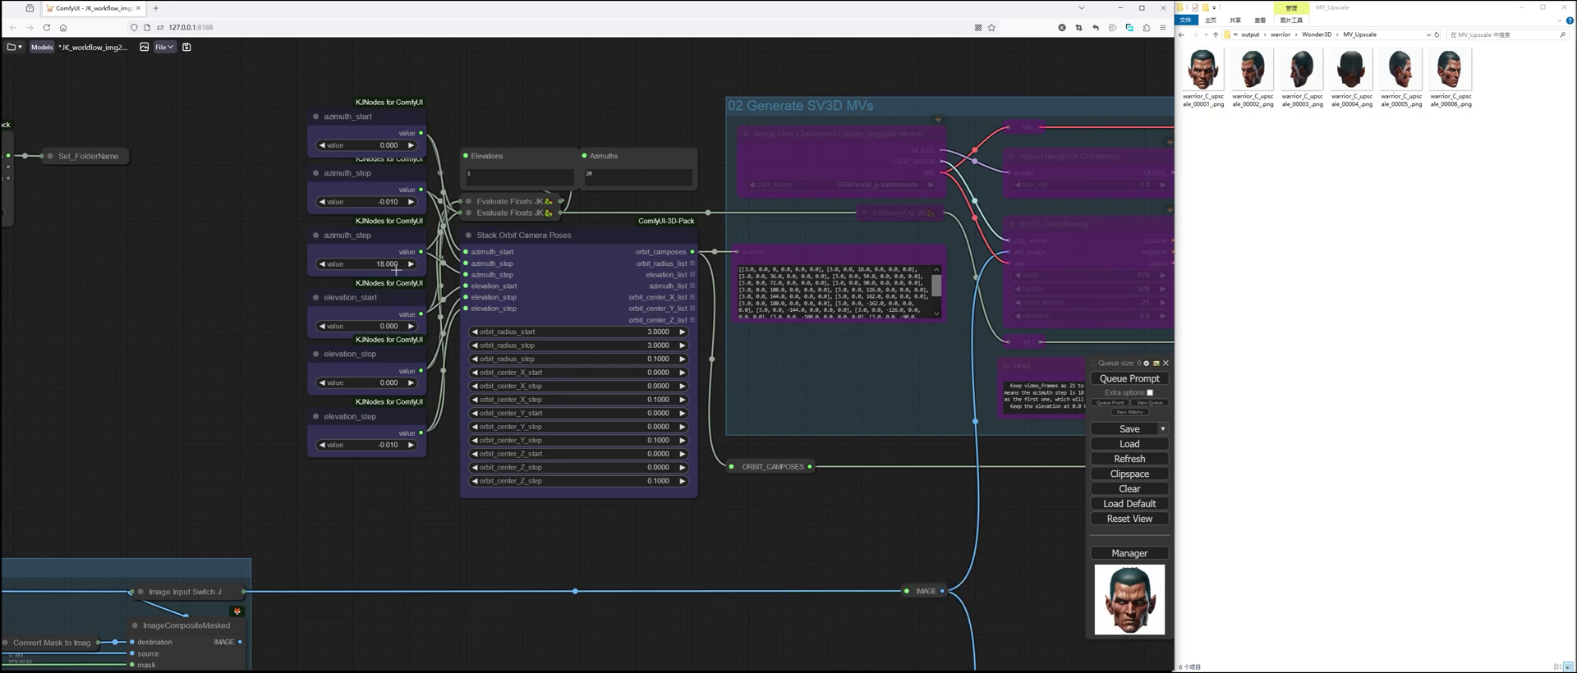
Enable the 02 Generate SV3D MVs group by setting its nodes to Always.
{"action": "scroll", "coordinate": [731, 536], "scroll_direction": "down", "scroll_amount": 1}
{"action": "left_click_drag", "start_coordinate": [788, 551], "coordinate": [467, 546]}
{"action": "scroll", "coordinate": [479, 504], "scroll_direction": "down", "scroll_amount": 1}
{"action": "left_click_drag", "start_coordinate": [544, 422], "coordinate": [419, 429]}
{"action": "right_click", "coordinate": [388, 414]}
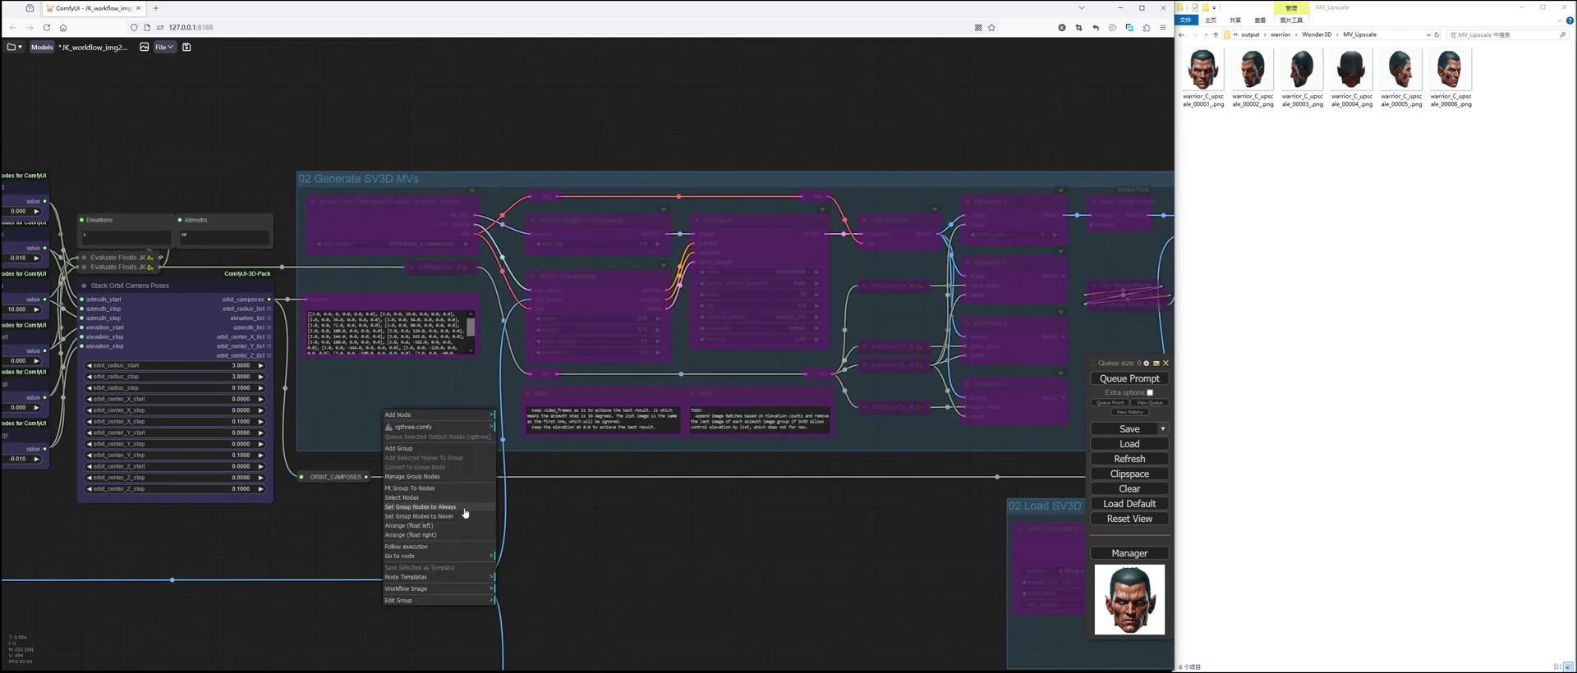
{"action": "left_click", "coordinate": [439, 510]}
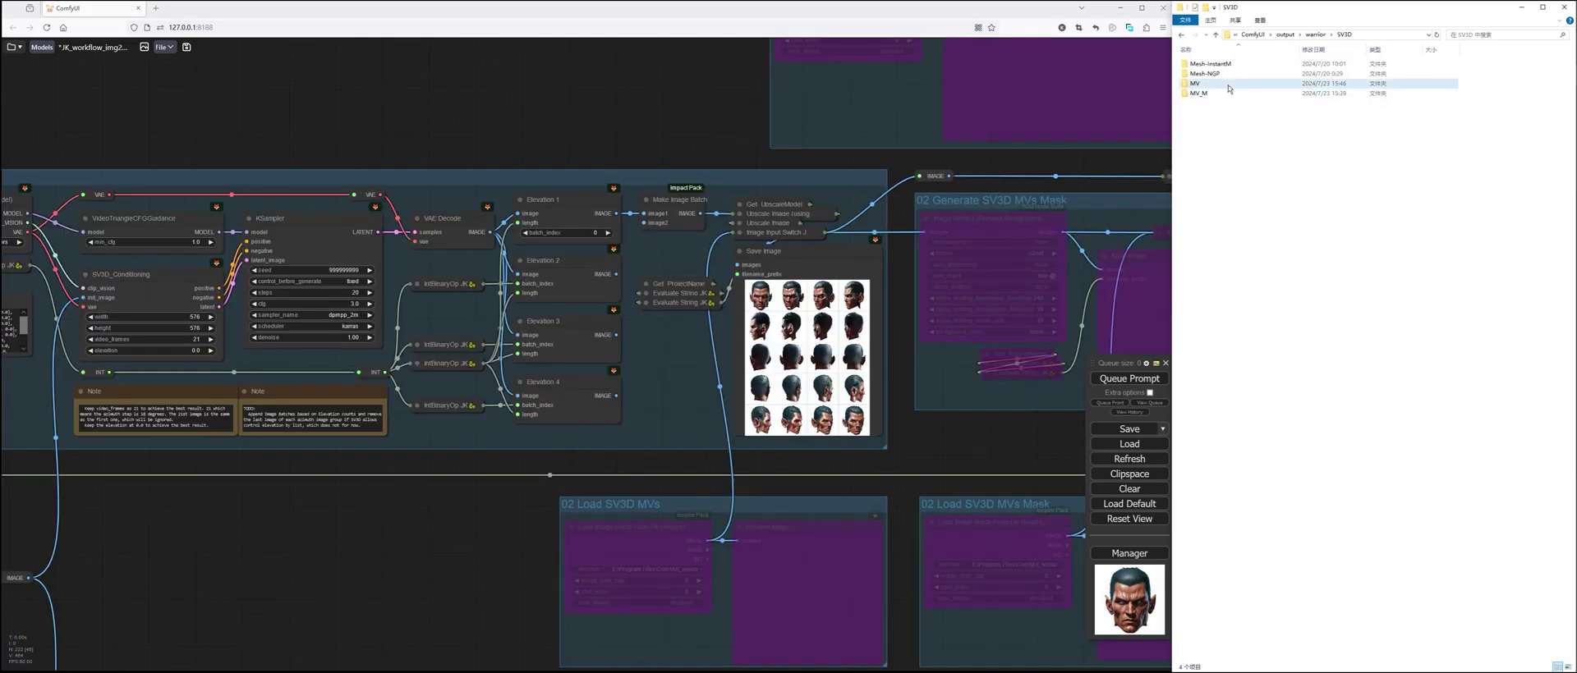
Enable the 02 Load SV3D MVs group and set its image loader's directory to the SV3D\MV output folder.
{"action": "double_click", "coordinate": [1229, 85]}
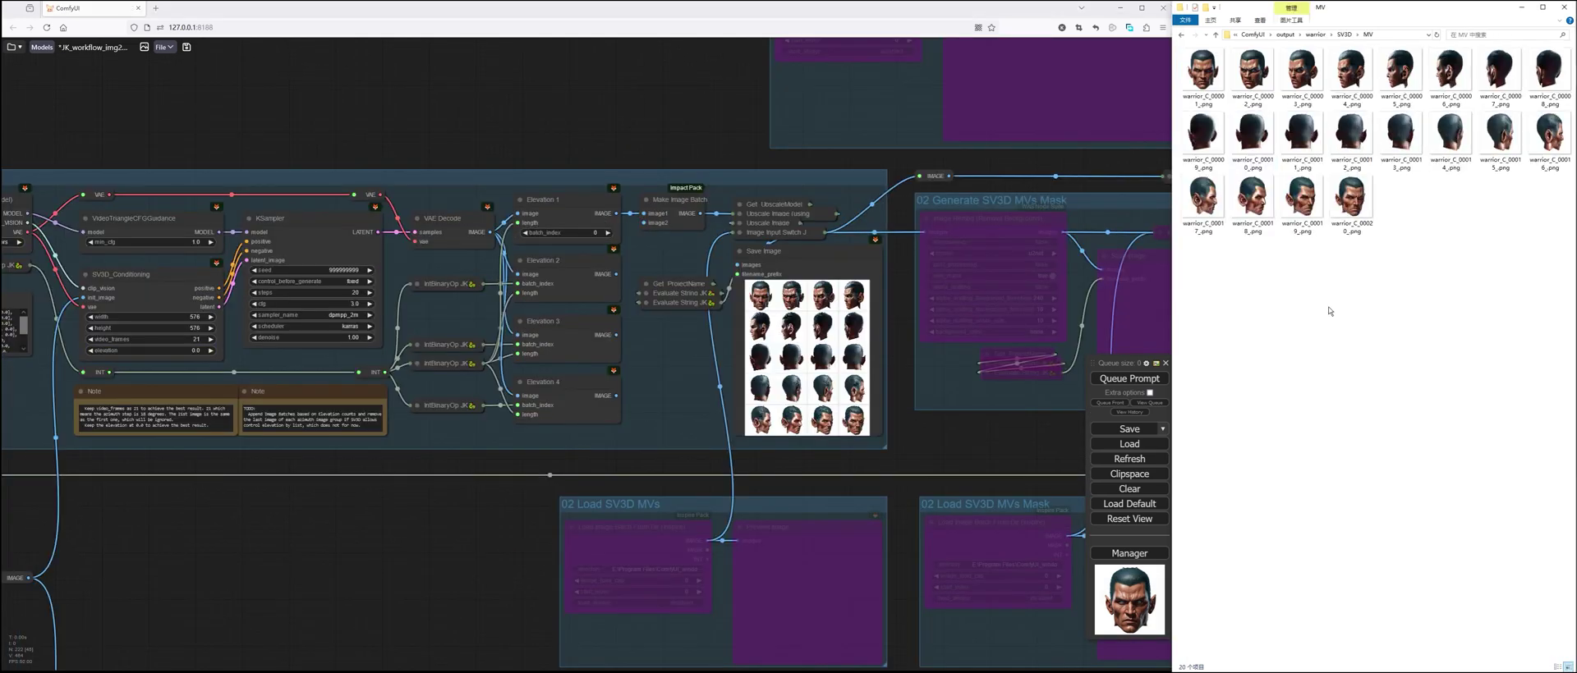
{"action": "left_click", "coordinate": [1396, 35]}
{"action": "key", "text": "ctrl+c"}
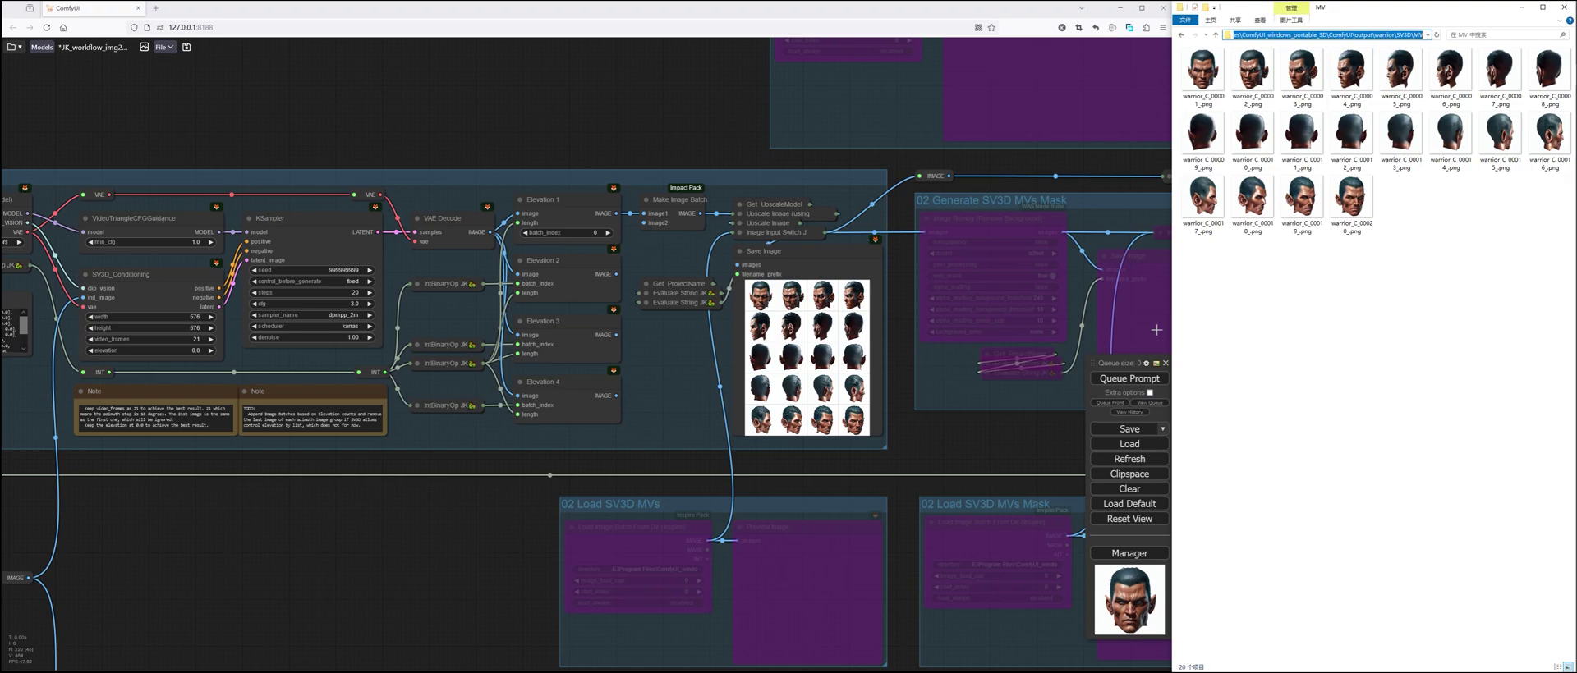
{"action": "right_click", "coordinate": [838, 512]}
{"action": "left_click", "coordinate": [886, 606]}
{"action": "left_click", "coordinate": [689, 568]}
{"action": "key", "text": "ctrl+v"}
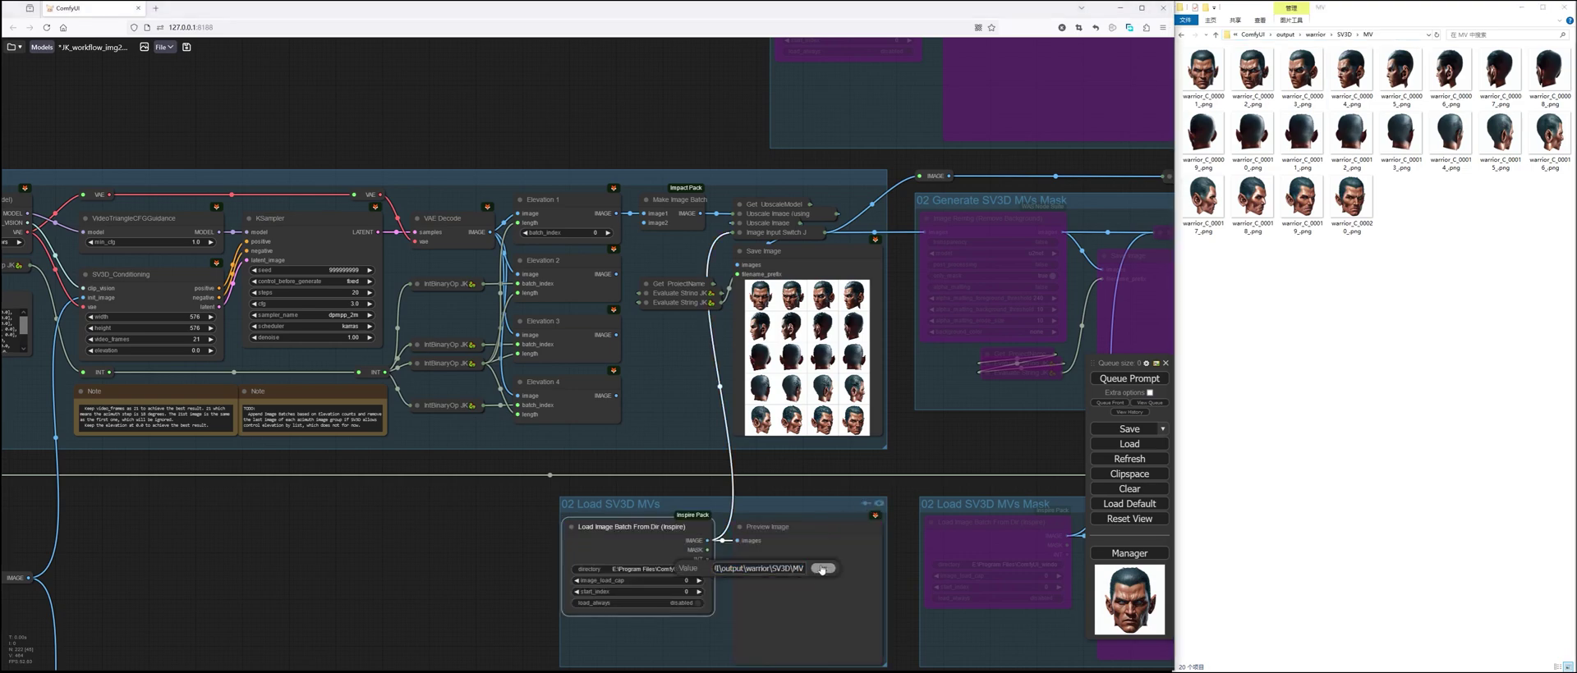
{"action": "left_click", "coordinate": [823, 567]}
Bypass the 02 Generate SV3D MVs group, enable 02 Generate SV3D MVs Mask and queue the workflow to produce the masks.
{"action": "left_click", "coordinate": [422, 531]}
{"action": "left_click_drag", "start_coordinate": [421, 531], "coordinate": [732, 563]}
{"action": "scroll", "coordinate": [736, 567], "scroll_direction": "up", "scroll_amount": 4}
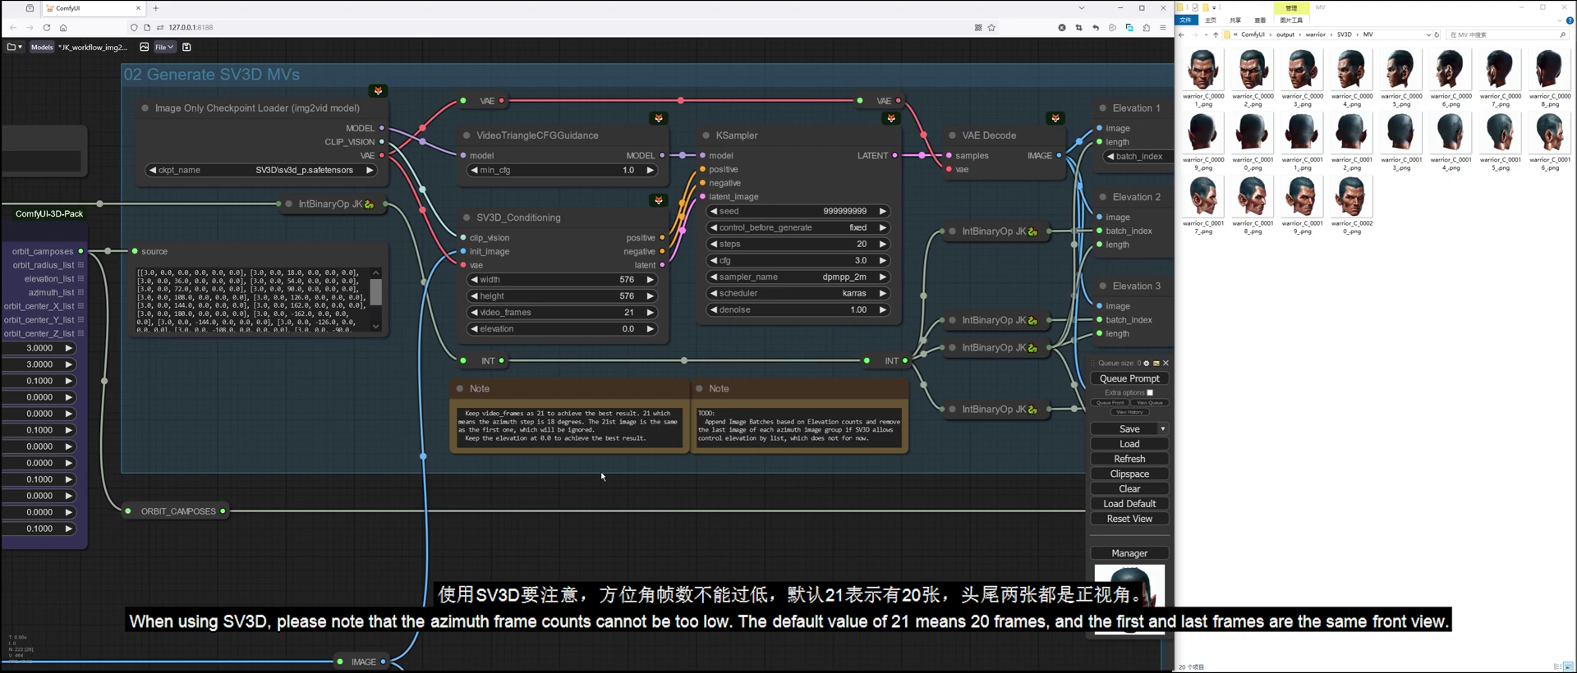
{"action": "scroll", "coordinate": [704, 544], "scroll_direction": "down", "scroll_amount": 3}
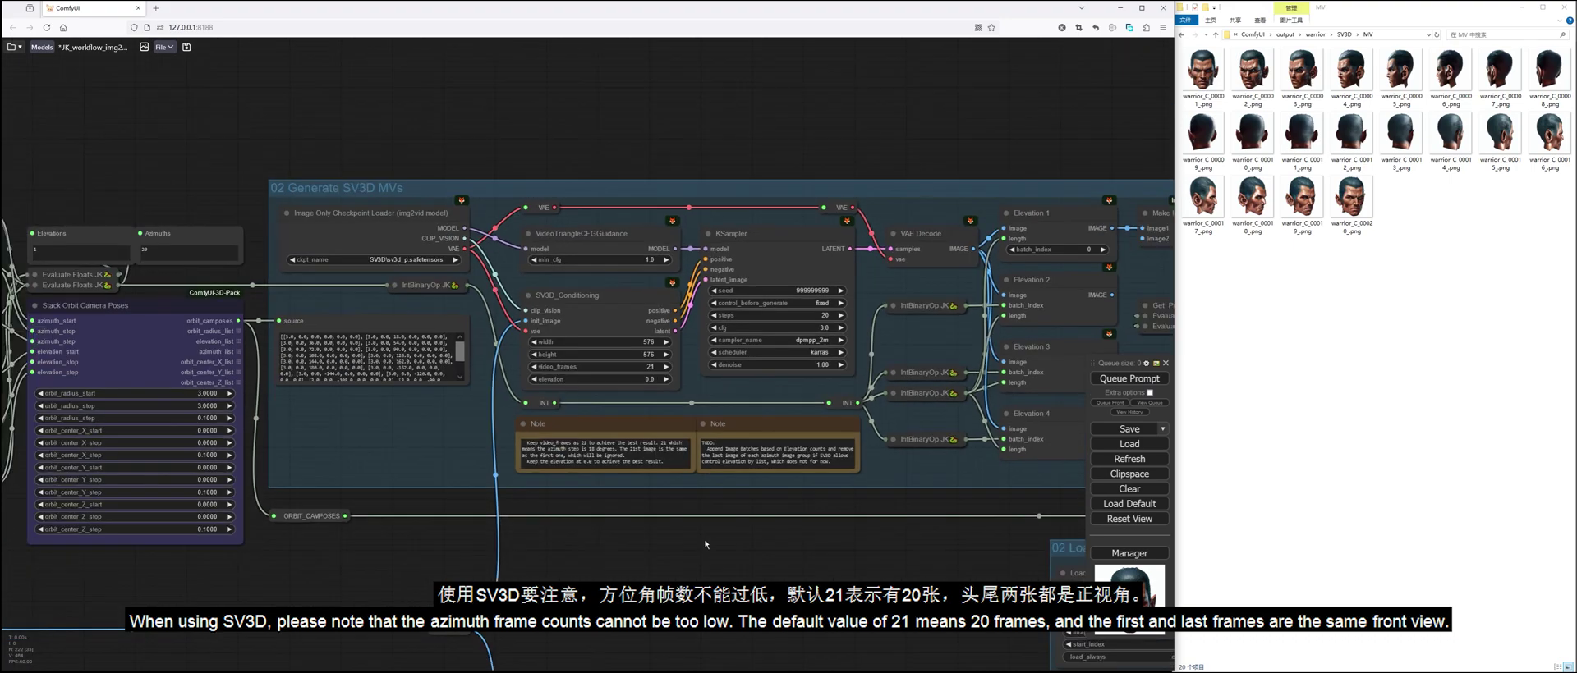
{"action": "left_click_drag", "start_coordinate": [850, 567], "coordinate": [468, 510]}
{"action": "left_click_drag", "start_coordinate": [1037, 440], "coordinate": [718, 489]}
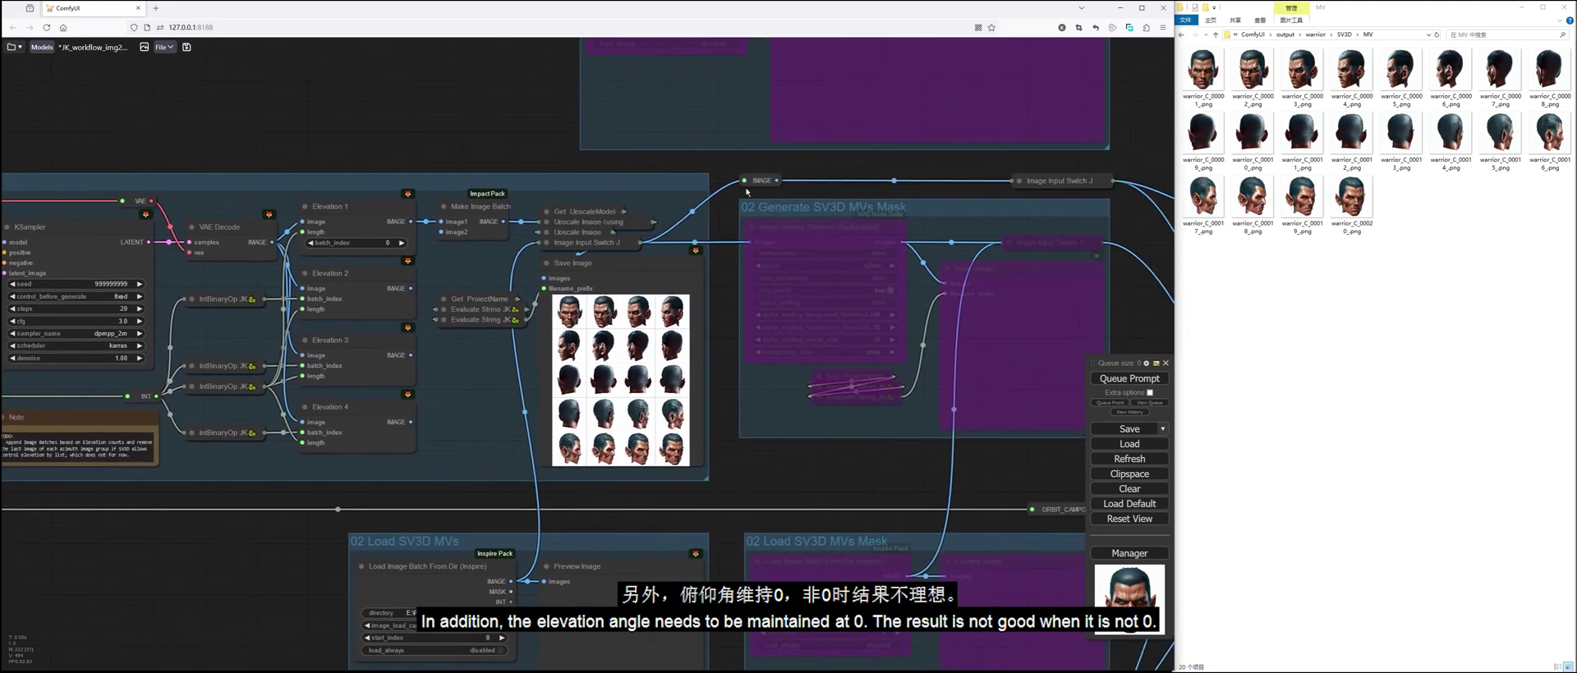
{"action": "left_click", "coordinate": [685, 181]}
{"action": "left_click", "coordinate": [1087, 207]}
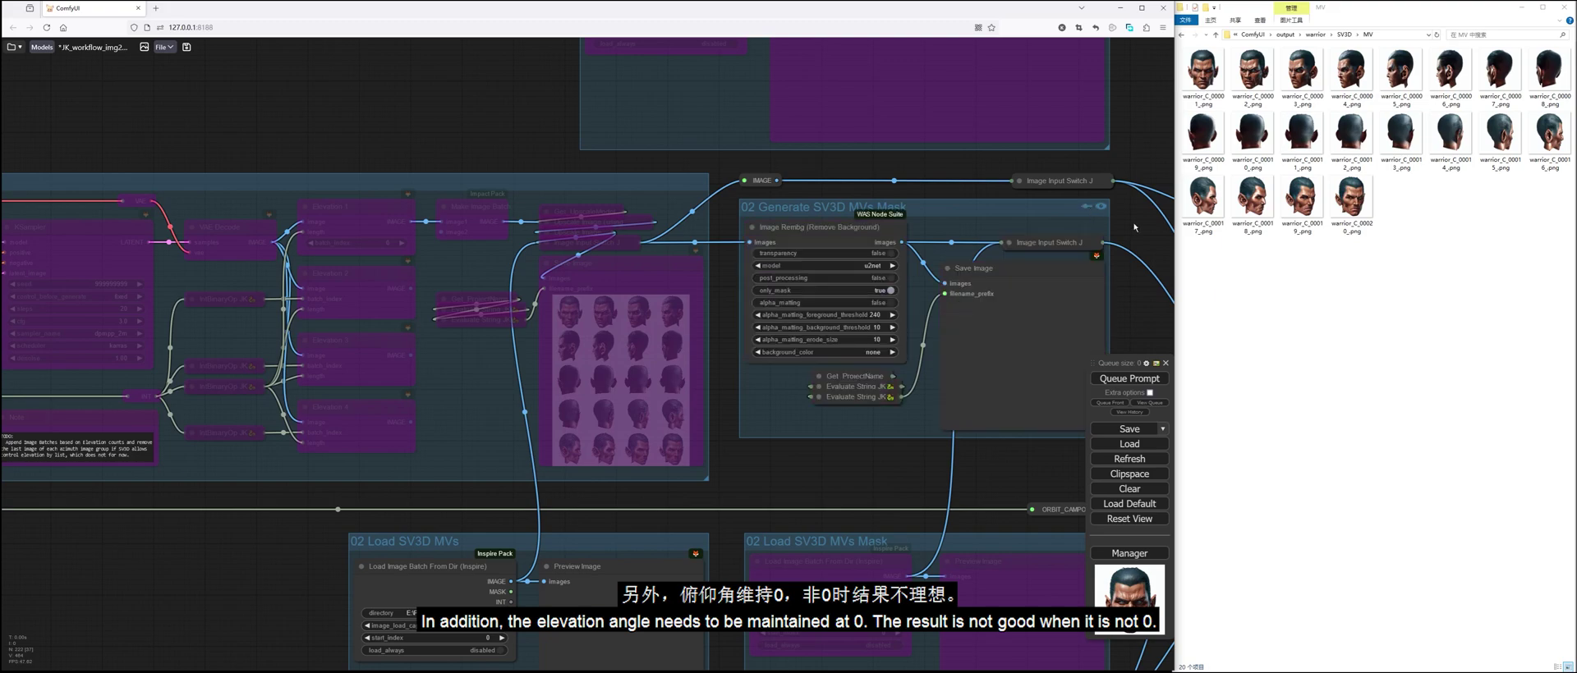
{"action": "left_click_drag", "start_coordinate": [1137, 228], "coordinate": [921, 255]}
{"action": "left_click", "coordinate": [1129, 379]}
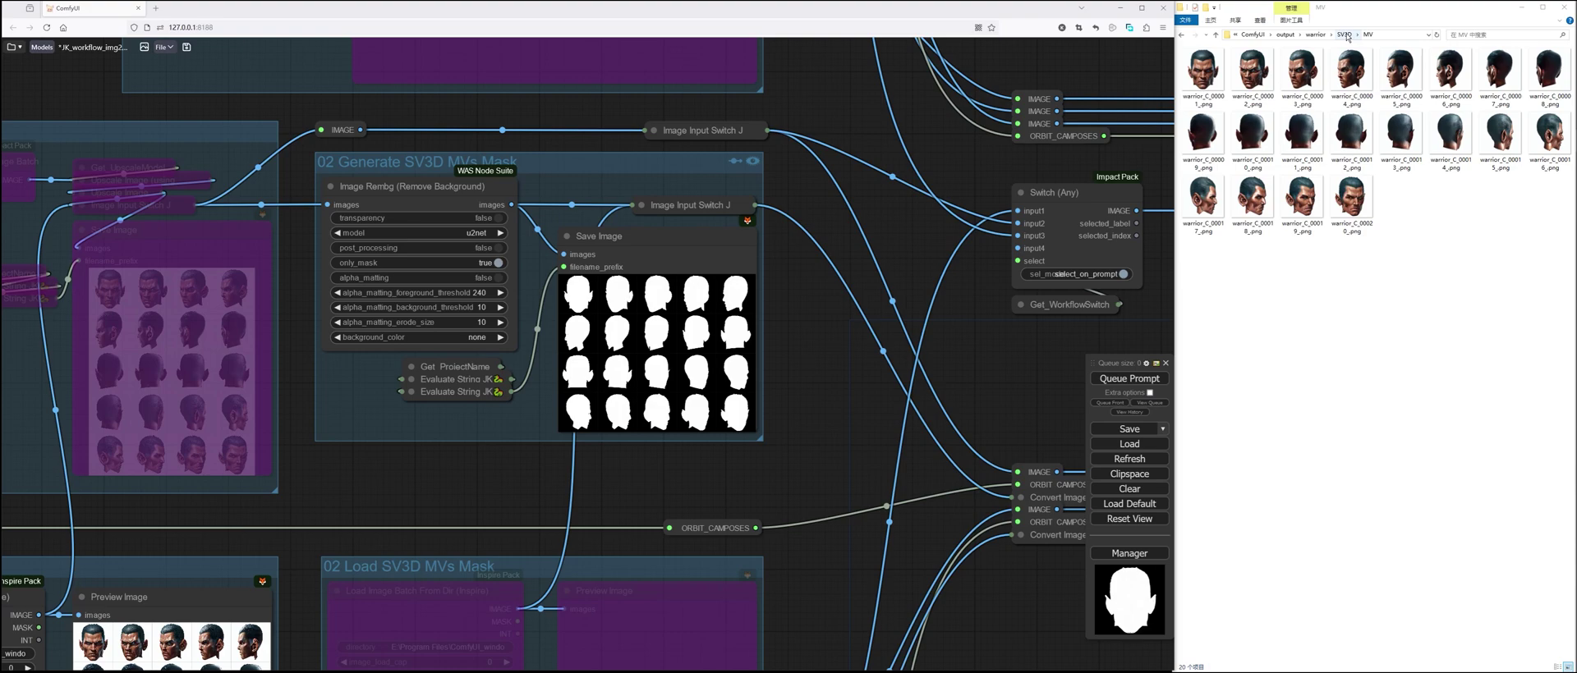
Load the masks from SV3D\MV_M in the 02 Load SV3D MVs Mask group and bypass the 02 Generate SV3D MVs Mask group.
{"action": "left_click", "coordinate": [1344, 35]}
{"action": "double_click", "coordinate": [1269, 94]}
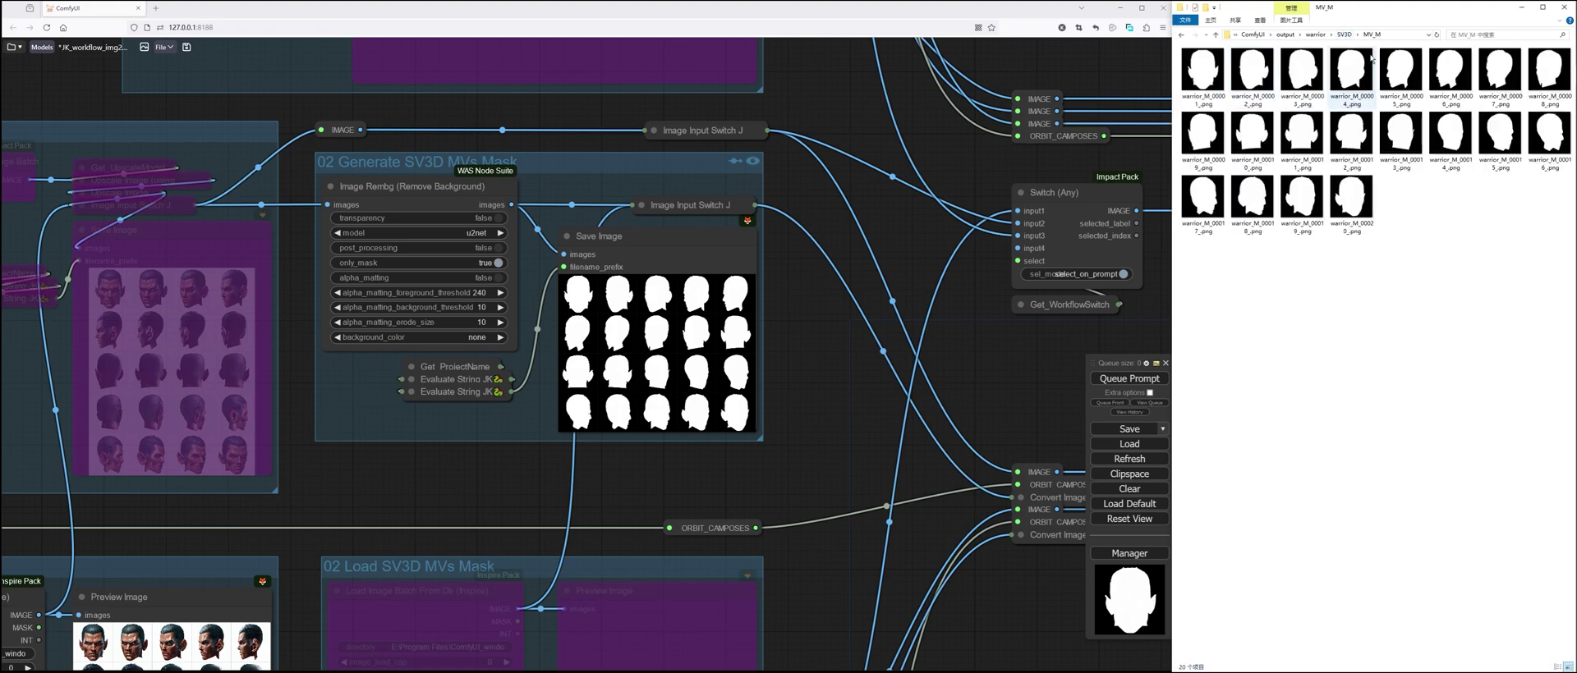
{"action": "key", "text": "alt+d"}
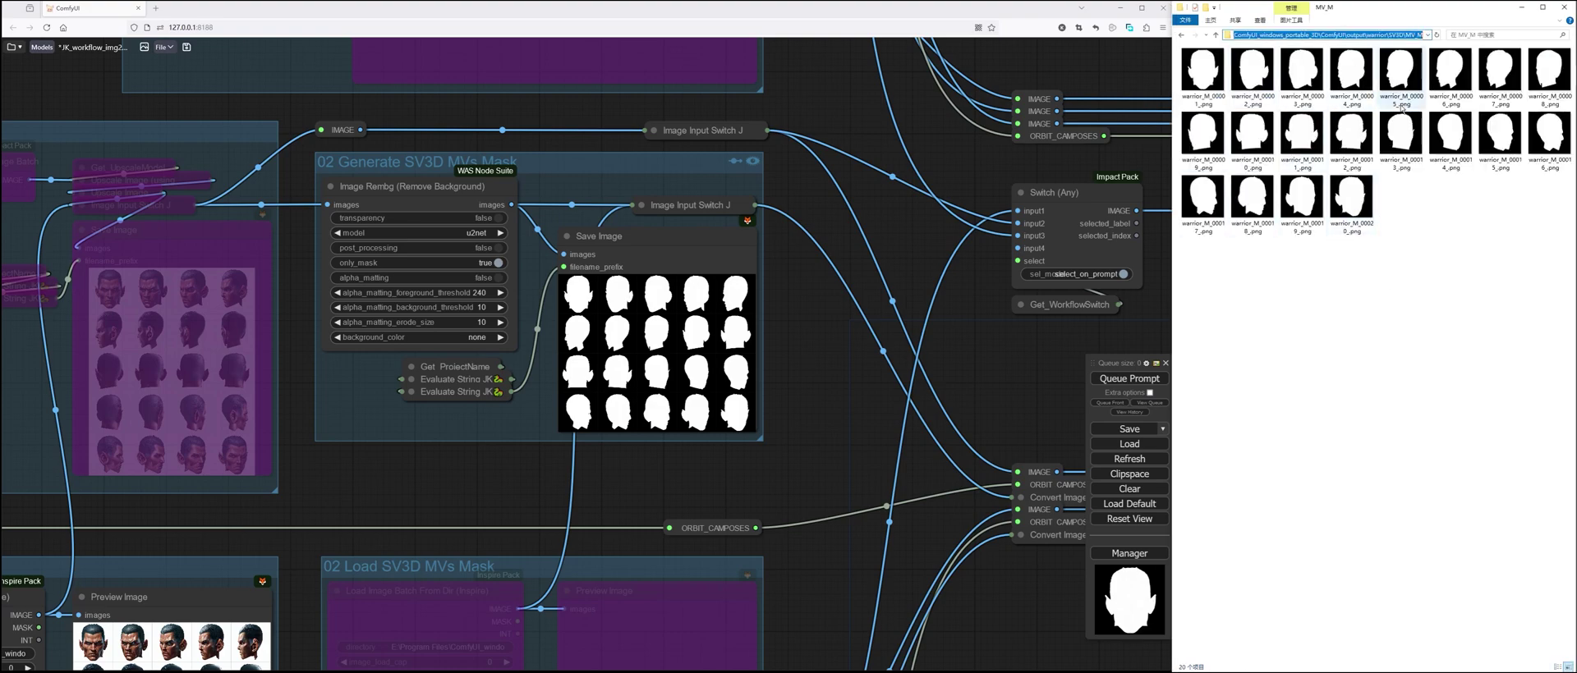
{"action": "left_click_drag", "start_coordinate": [510, 490], "coordinate": [876, 425]}
{"action": "scroll", "coordinate": [876, 426], "scroll_direction": "down", "scroll_amount": 3}
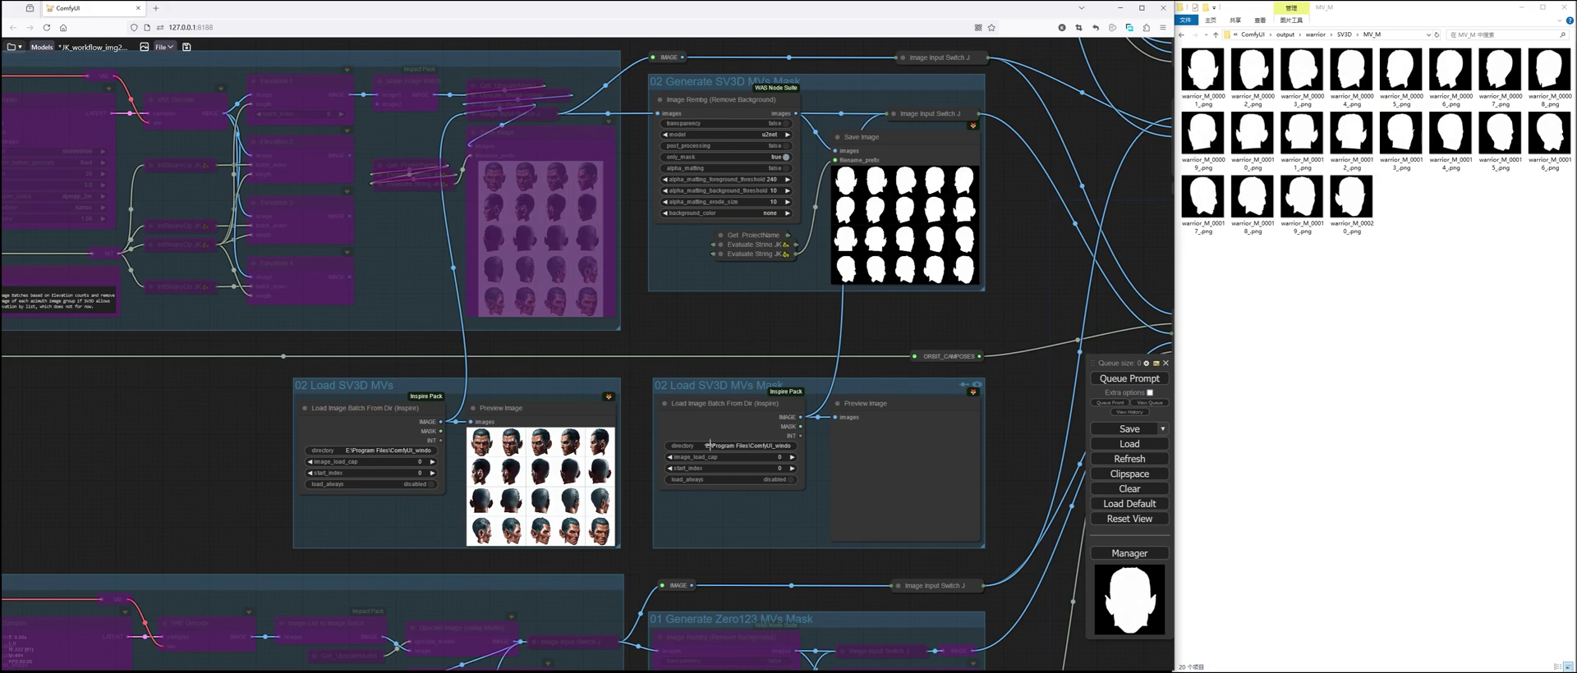
{"action": "left_click", "coordinate": [708, 444]}
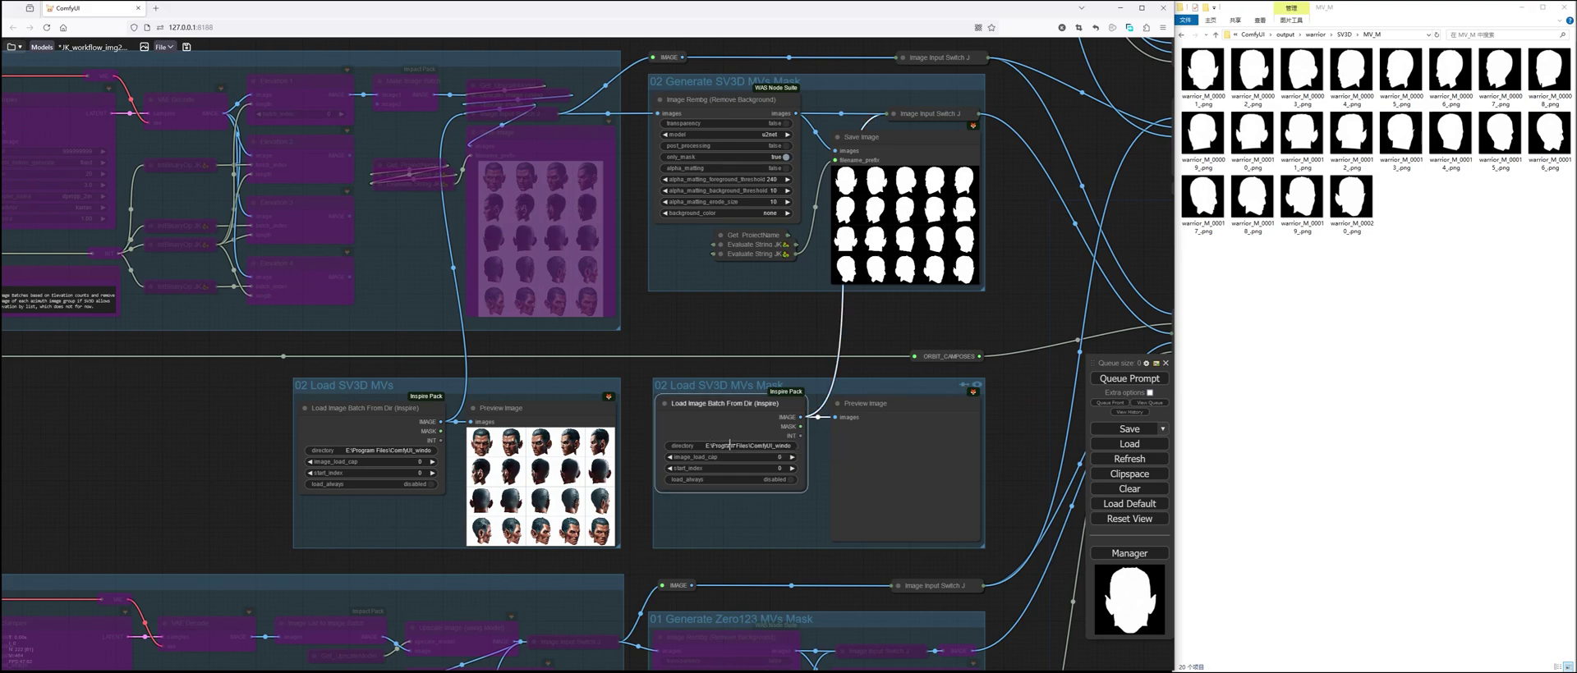
{"action": "scroll", "coordinate": [976, 99], "scroll_direction": "up", "scroll_amount": 2}
{"action": "left_click", "coordinate": [961, 79]}
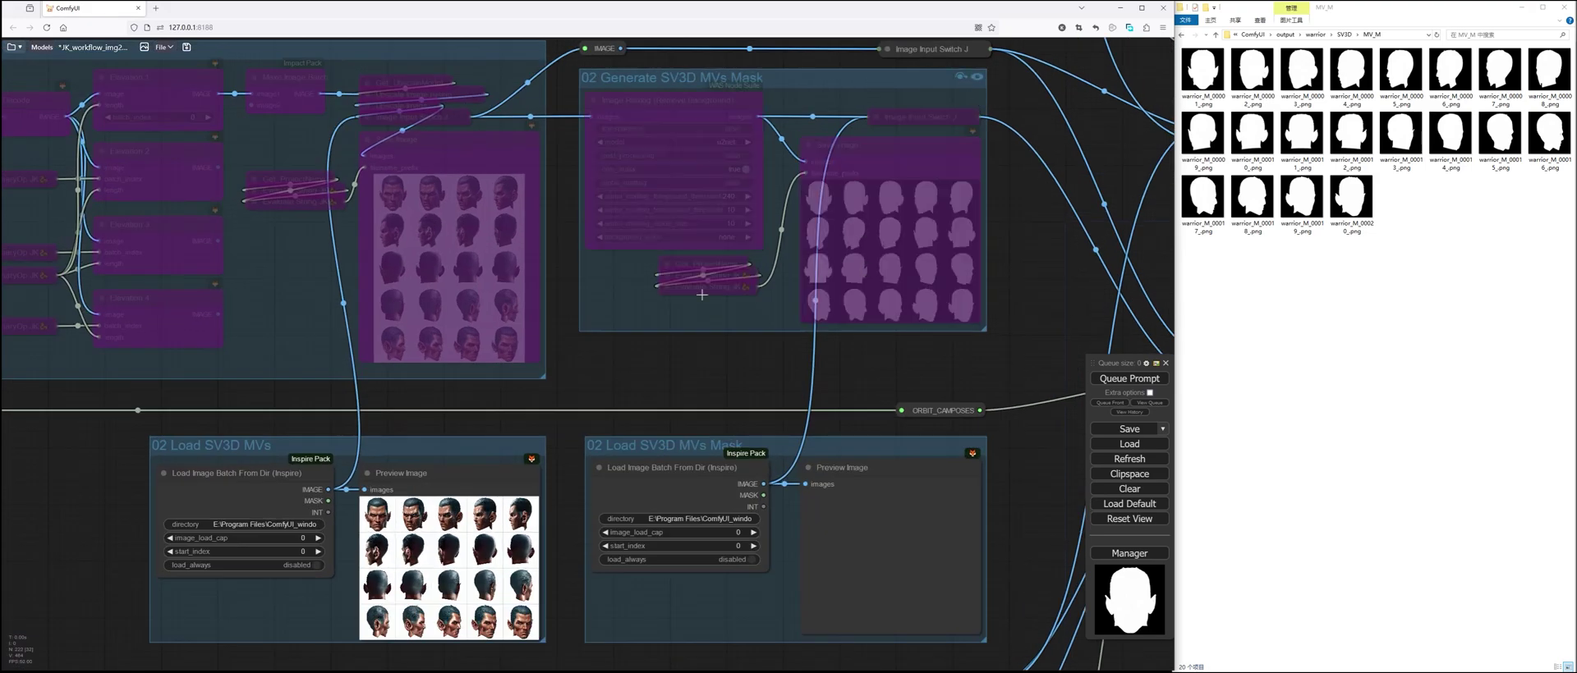
Enable the 05 Generate Instant Mesh group and queue the workflow to build a mesh from the SV3D views.
{"action": "scroll", "coordinate": [648, 345], "scroll_direction": "down", "scroll_amount": 2}
{"action": "left_click_drag", "start_coordinate": [356, 180], "coordinate": [707, 169]}
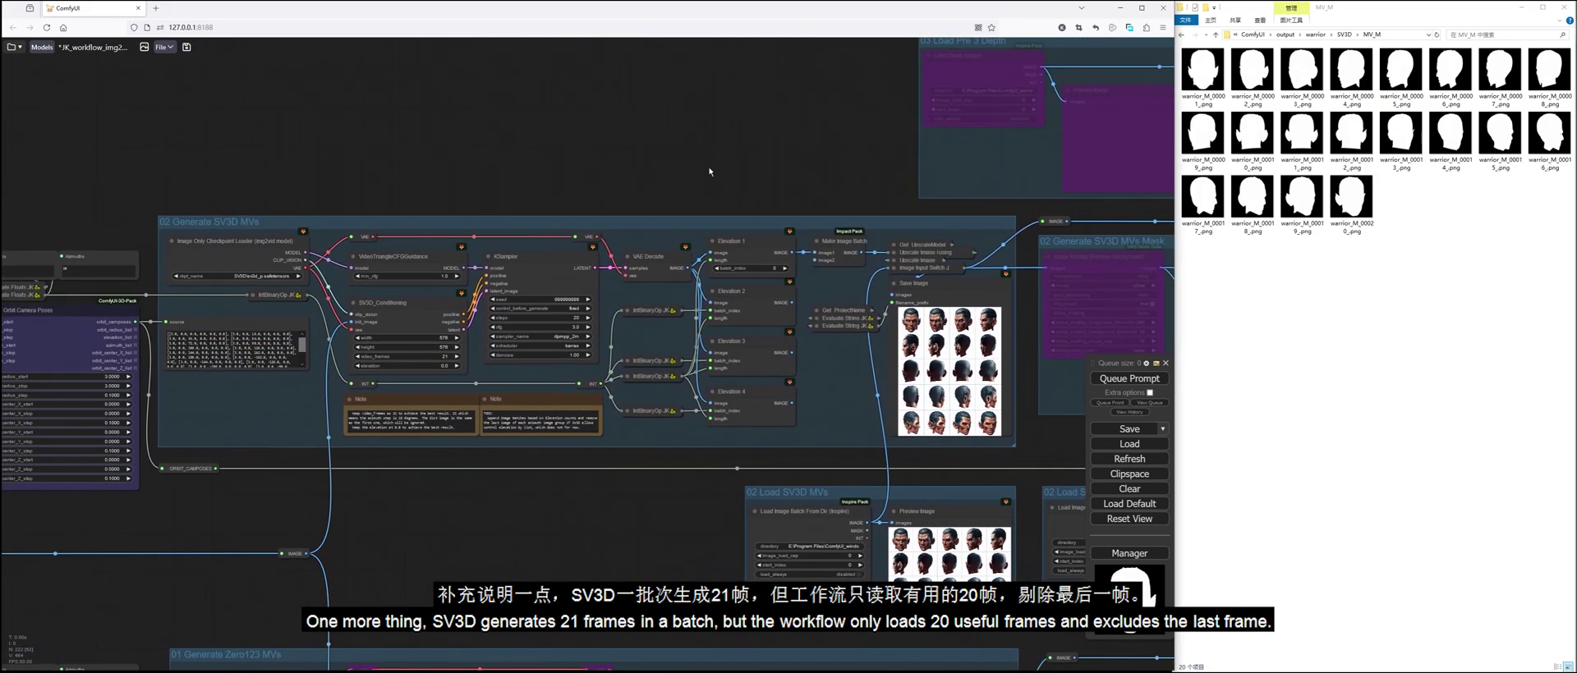
{"action": "scroll", "coordinate": [456, 371], "scroll_direction": "up", "scroll_amount": 5}
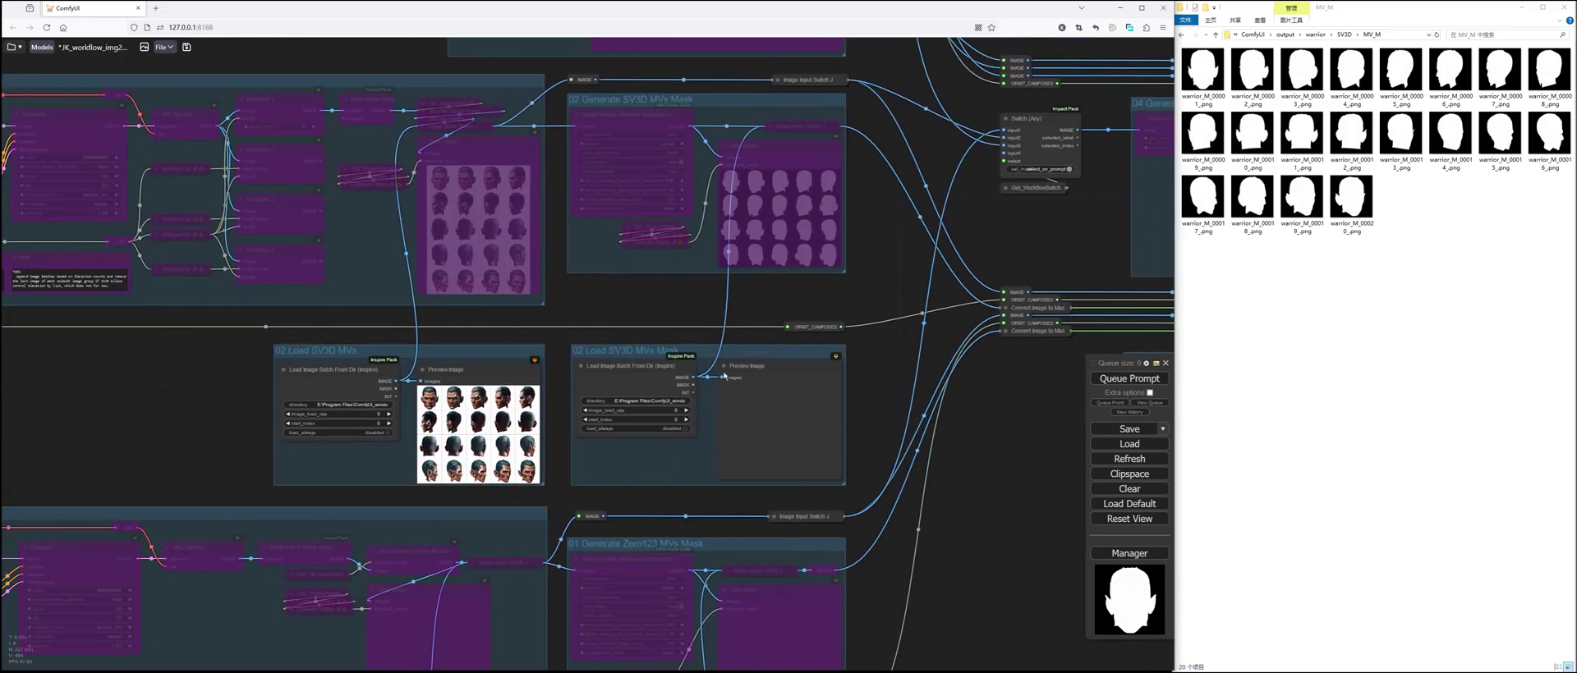
{"action": "left_click_drag", "start_coordinate": [1028, 403], "coordinate": [577, 505]}
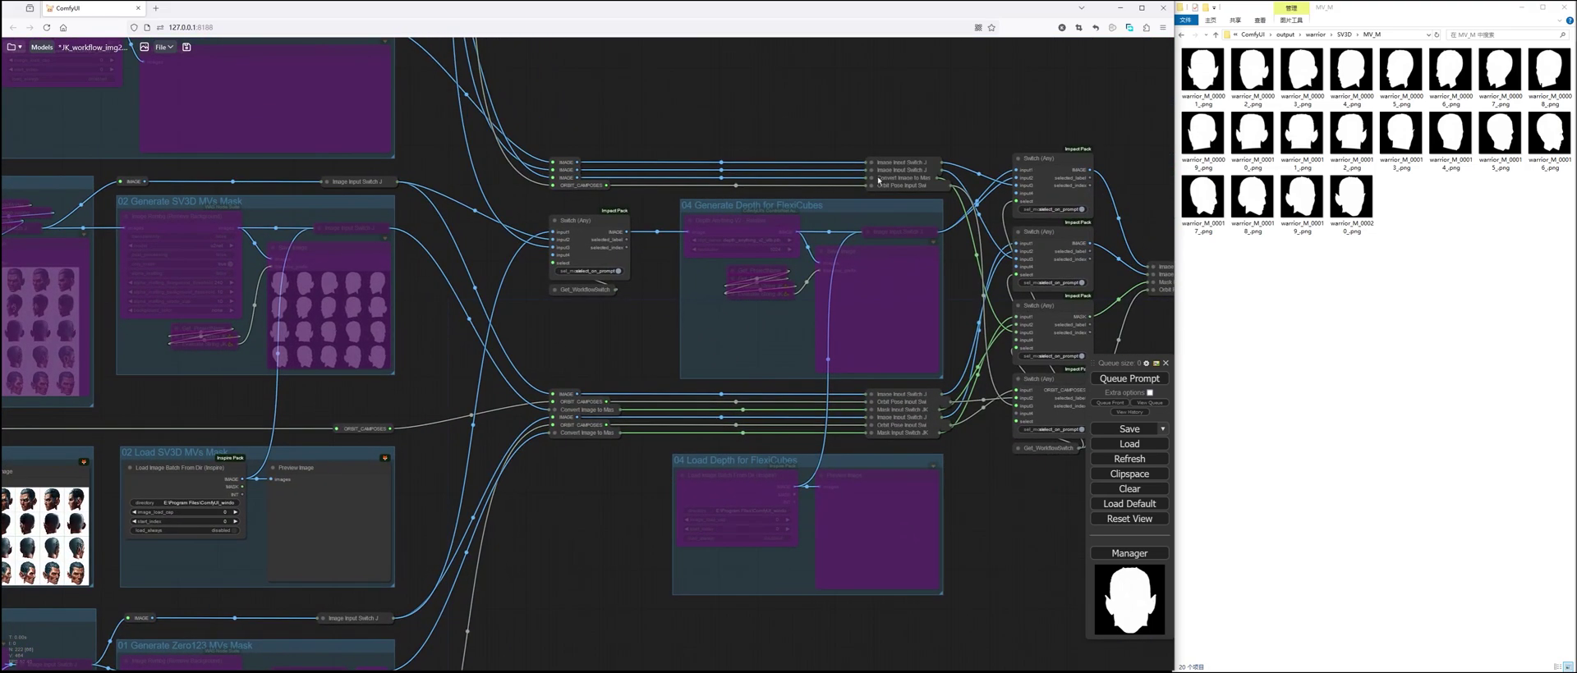
{"action": "left_click_drag", "start_coordinate": [918, 503], "coordinate": [190, 400]}
{"action": "left_click_drag", "start_coordinate": [777, 212], "coordinate": [536, 250]}
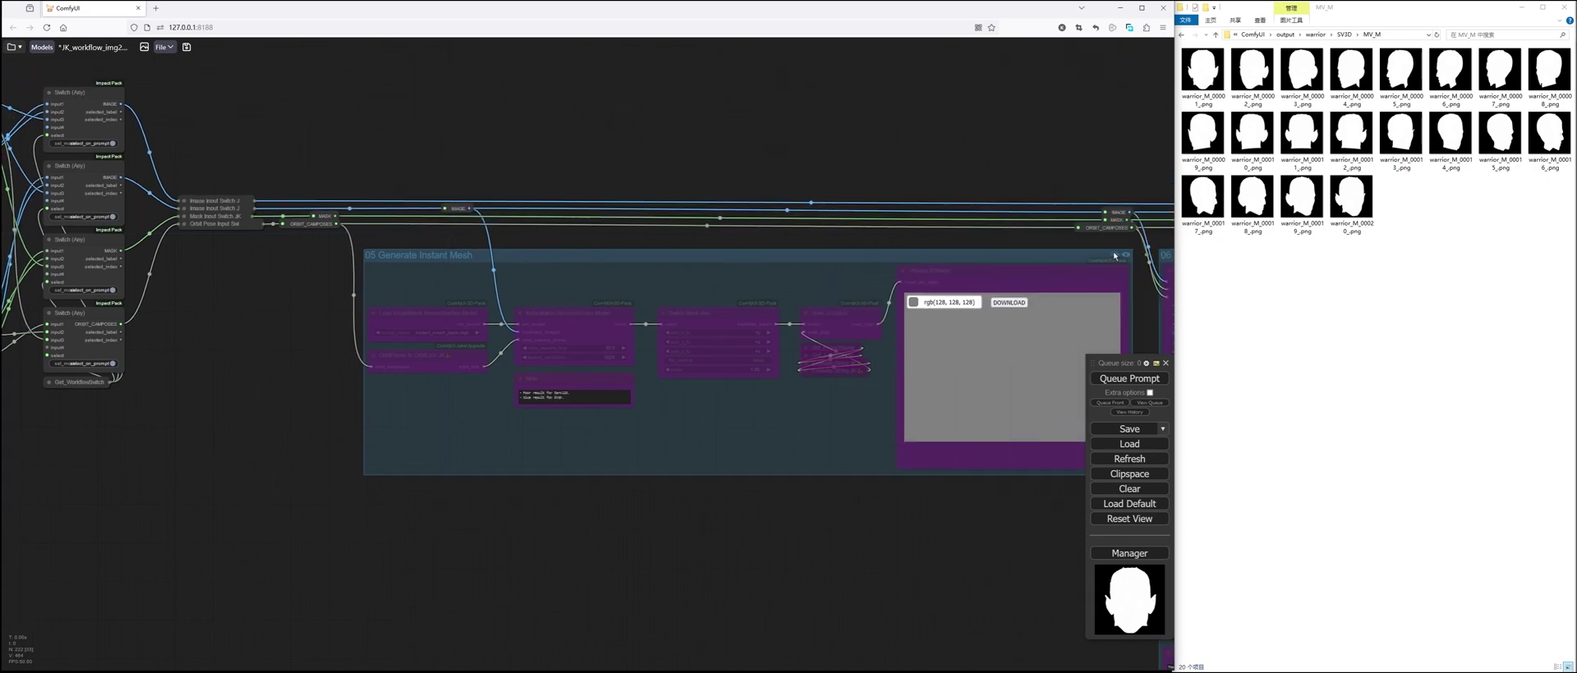
{"action": "left_click", "coordinate": [1114, 256]}
{"action": "left_click_drag", "start_coordinate": [916, 542], "coordinate": [514, 542]}
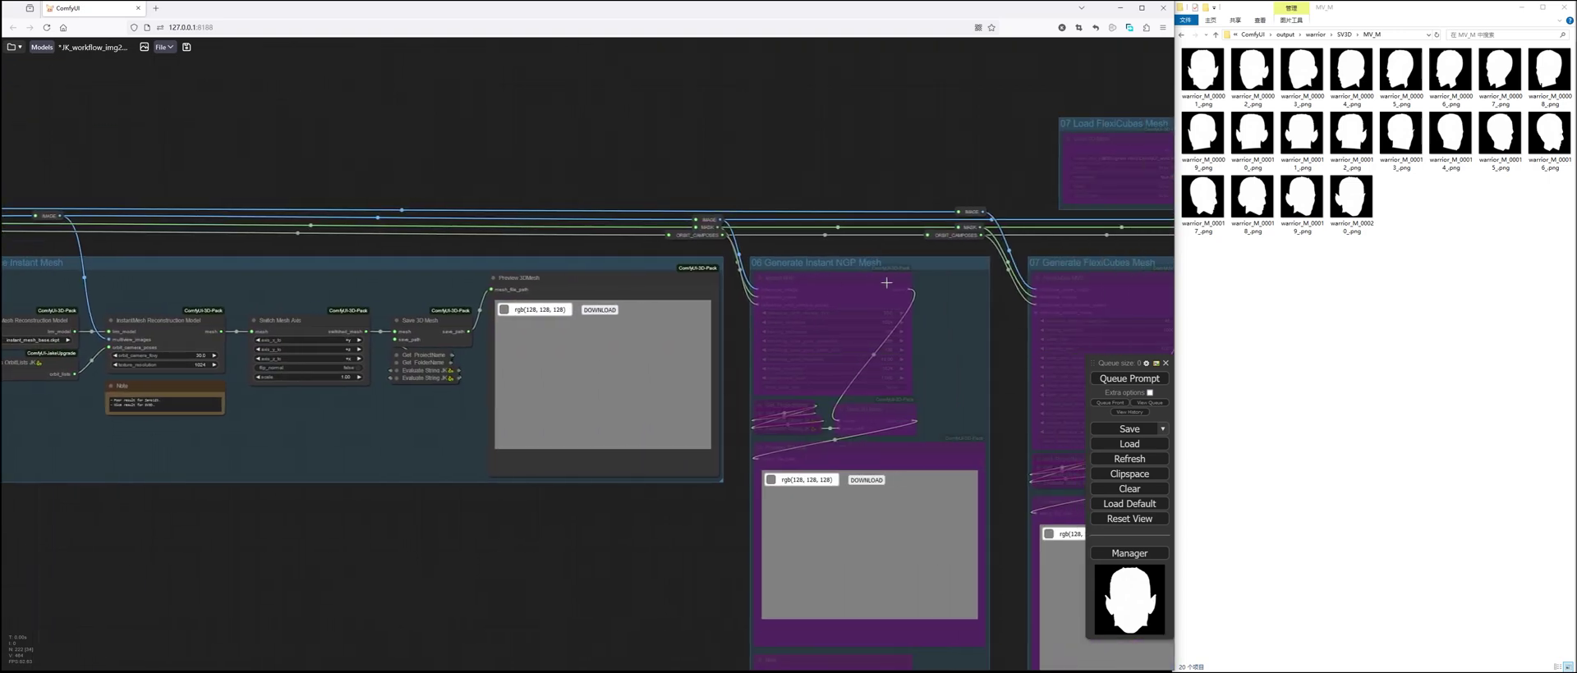
{"action": "scroll", "coordinate": [938, 372], "scroll_direction": "down", "scroll_amount": 2}
{"action": "left_click_drag", "start_coordinate": [870, 193], "coordinate": [995, 211]}
{"action": "left_click", "coordinate": [1129, 379]}
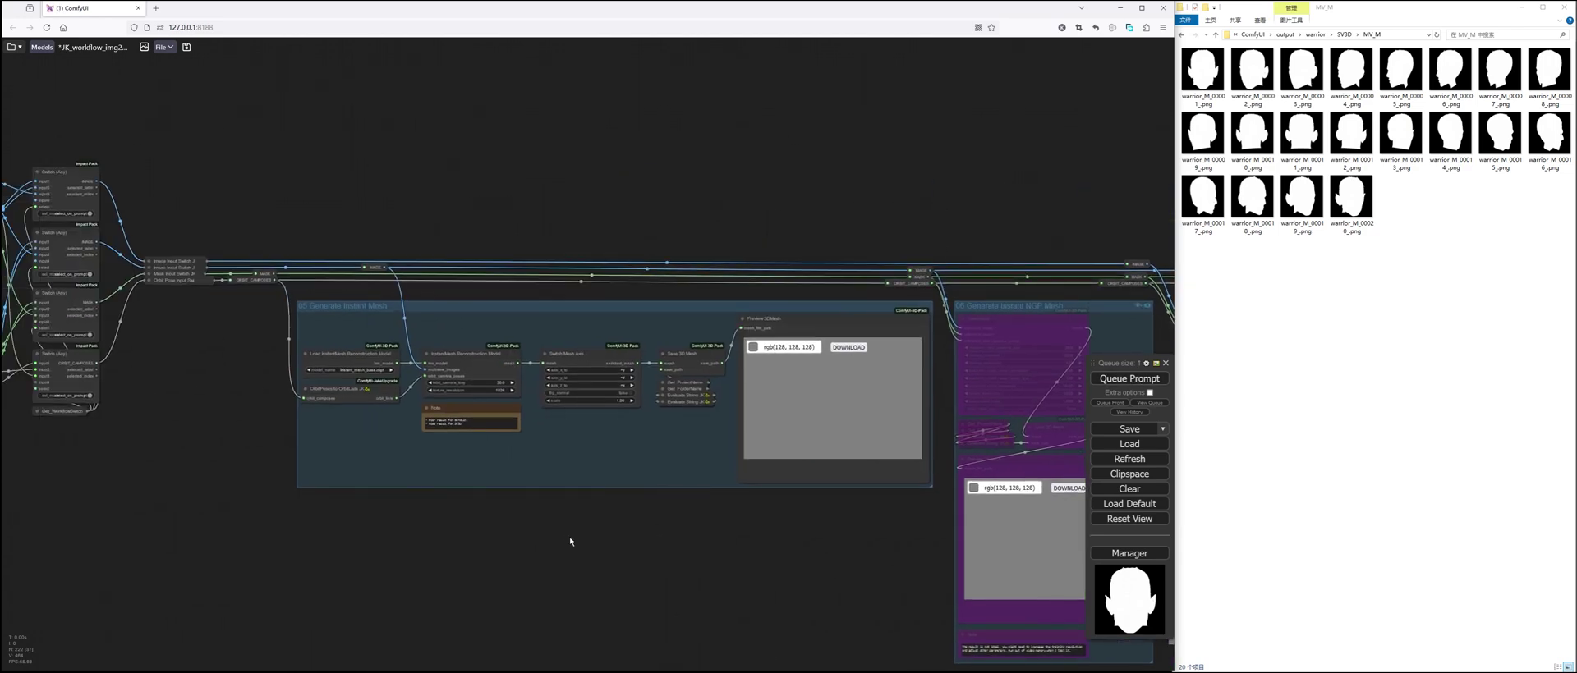
Inspect the generated head mesh in the Instant Mesh preview by rotating it.
{"action": "scroll", "coordinate": [813, 526], "scroll_direction": "up", "scroll_amount": 5}
{"action": "left_click_drag", "start_coordinate": [811, 522], "coordinate": [809, 557]}
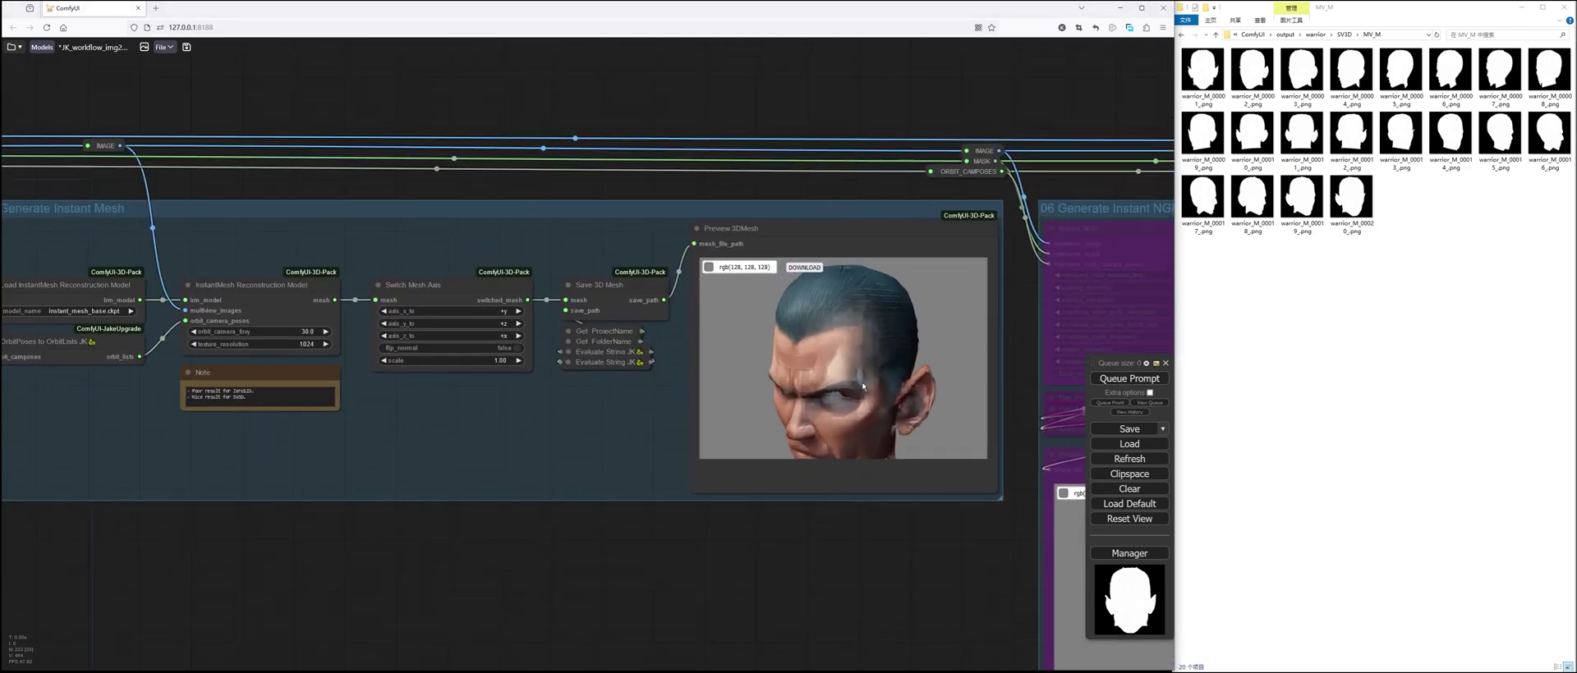
{"action": "mouse_move", "coordinate": [889, 384]}
{"action": "left_mouse_down"}
{"action": "mouse_move", "coordinate": [845, 386]}
{"action": "mouse_move", "coordinate": [943, 404]}
{"action": "mouse_move", "coordinate": [887, 436]}
{"action": "mouse_move", "coordinate": [852, 408]}
{"action": "mouse_move", "coordinate": [862, 391]}
{"action": "left_mouse_up"}
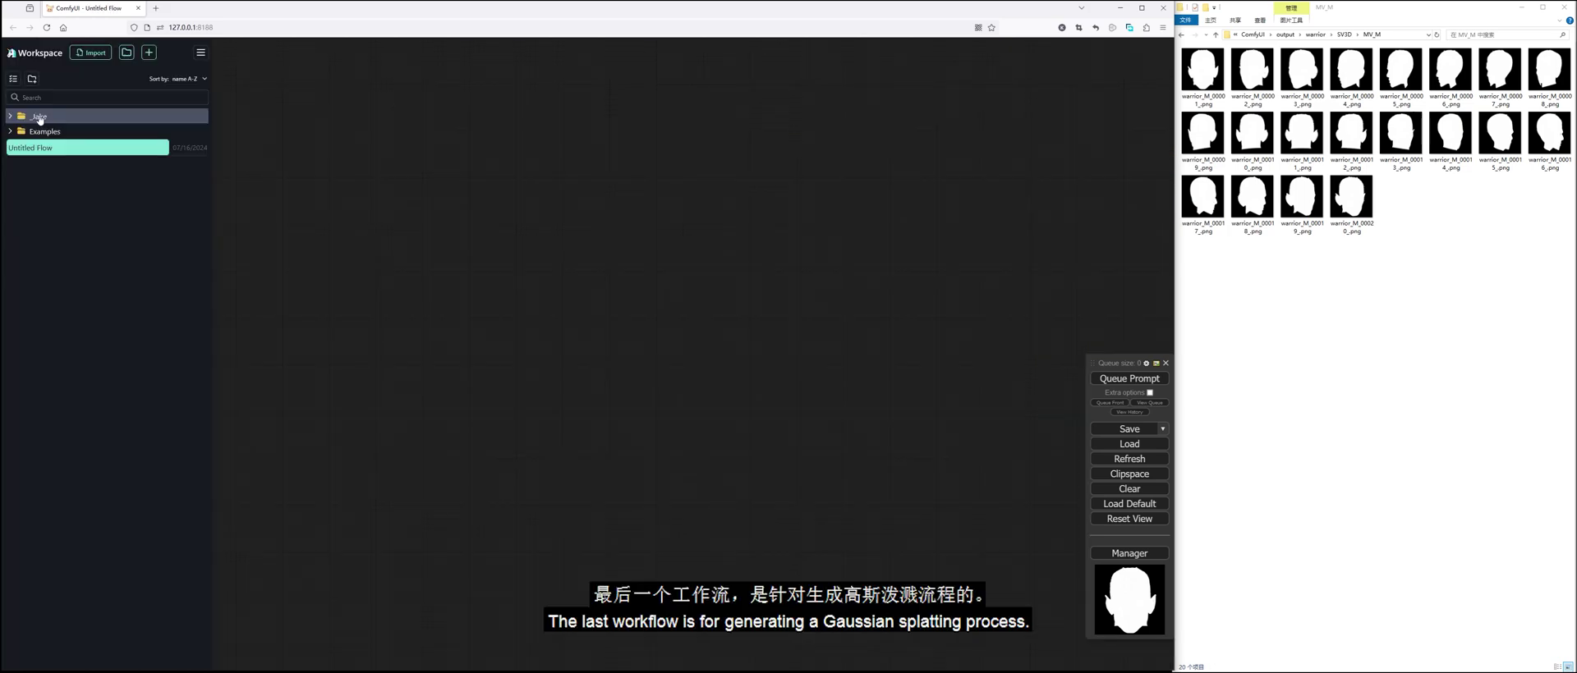
Open the JK_workflow_img2mesh_3DGS workflow from the Workflow\Main folder and dismiss the missing-node message.
{"action": "left_click", "coordinate": [38, 117]}
{"action": "left_click", "coordinate": [53, 211]}
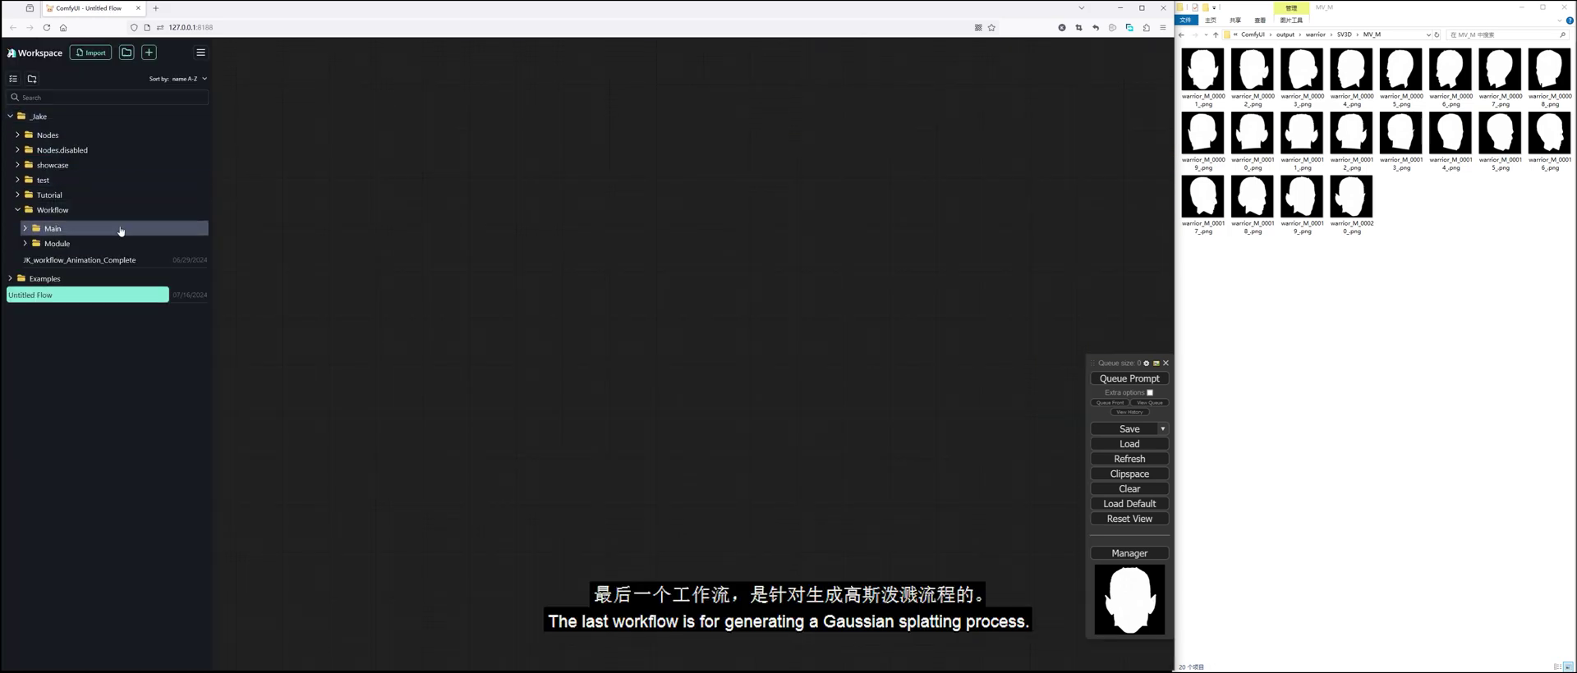
{"action": "left_click", "coordinate": [151, 230]}
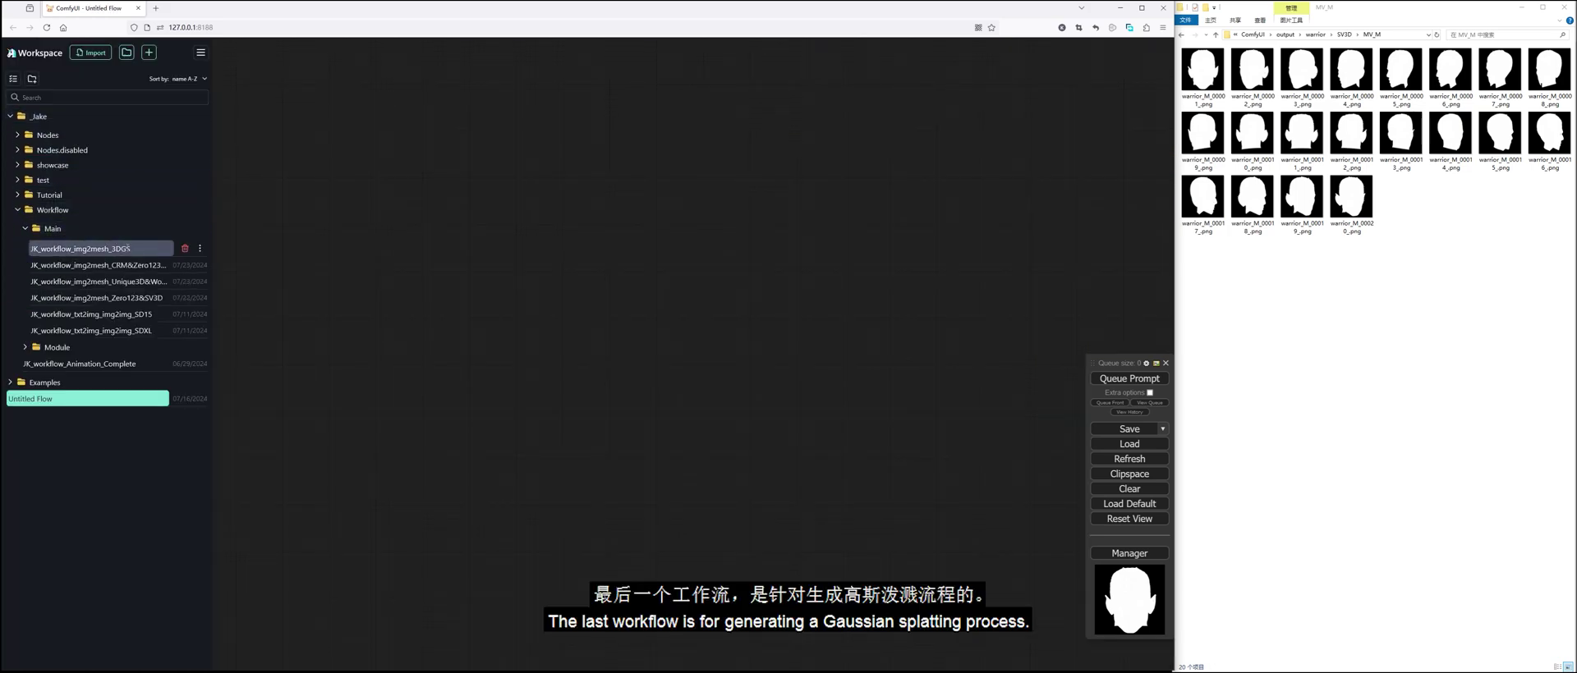
{"action": "left_click", "coordinate": [126, 249]}
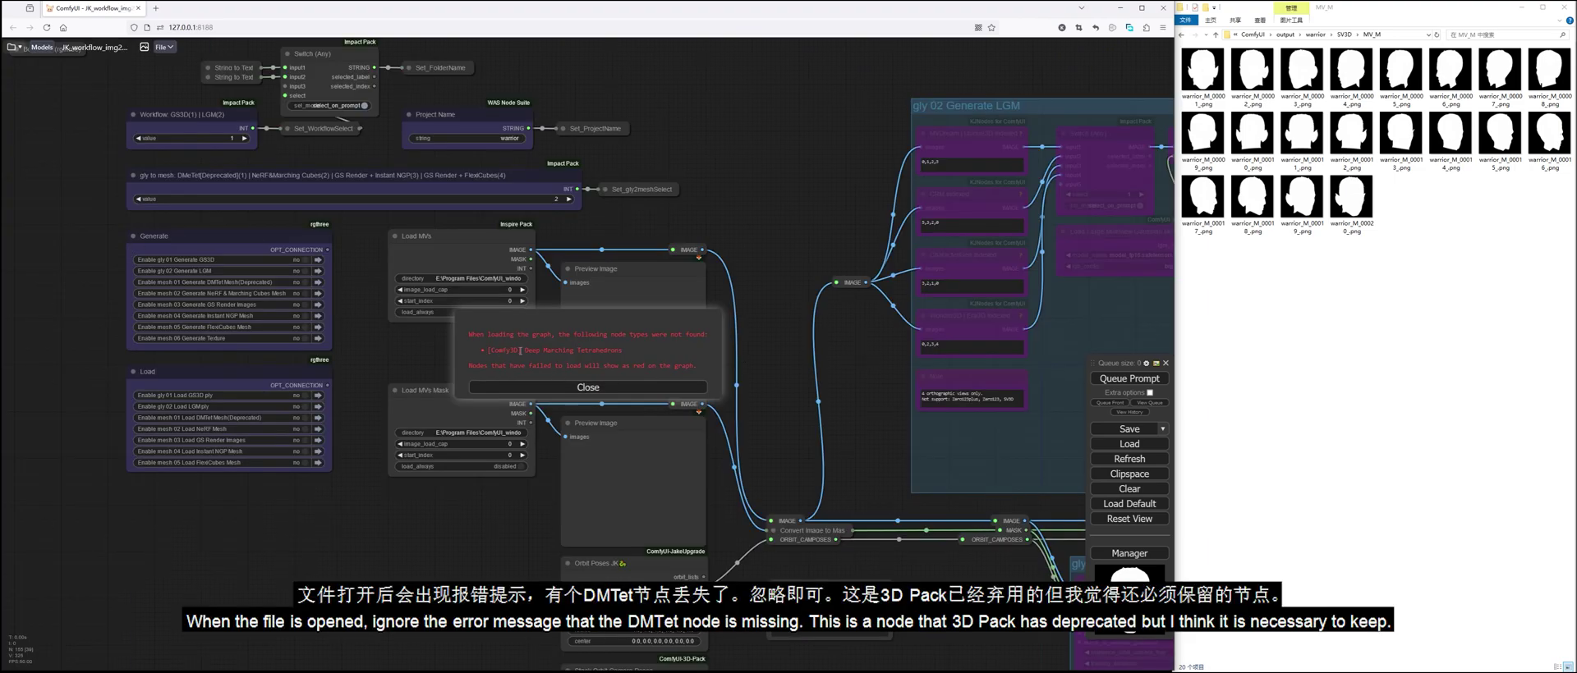
{"action": "left_click_drag", "start_coordinate": [524, 350], "coordinate": [623, 353]}
{"action": "left_click", "coordinate": [586, 350]}
{"action": "left_click", "coordinate": [586, 387]}
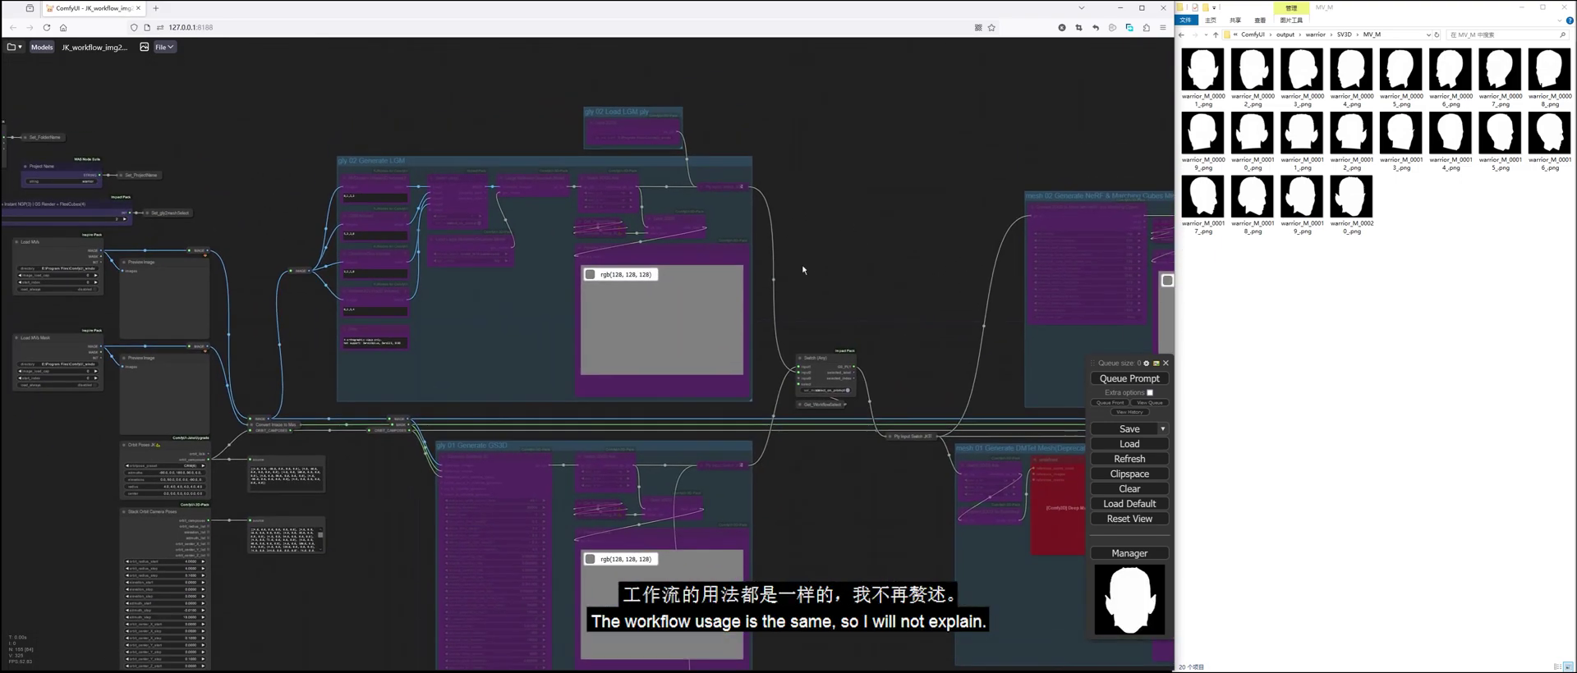
Examine the supported-views note in the gly 02 Generate LGM group and the nodes of the gly 01 Generate GS3D group.
{"action": "scroll", "coordinate": [503, 261], "scroll_direction": "up", "scroll_amount": 4}
{"action": "scroll", "coordinate": [366, 386], "scroll_direction": "up", "scroll_amount": 7}
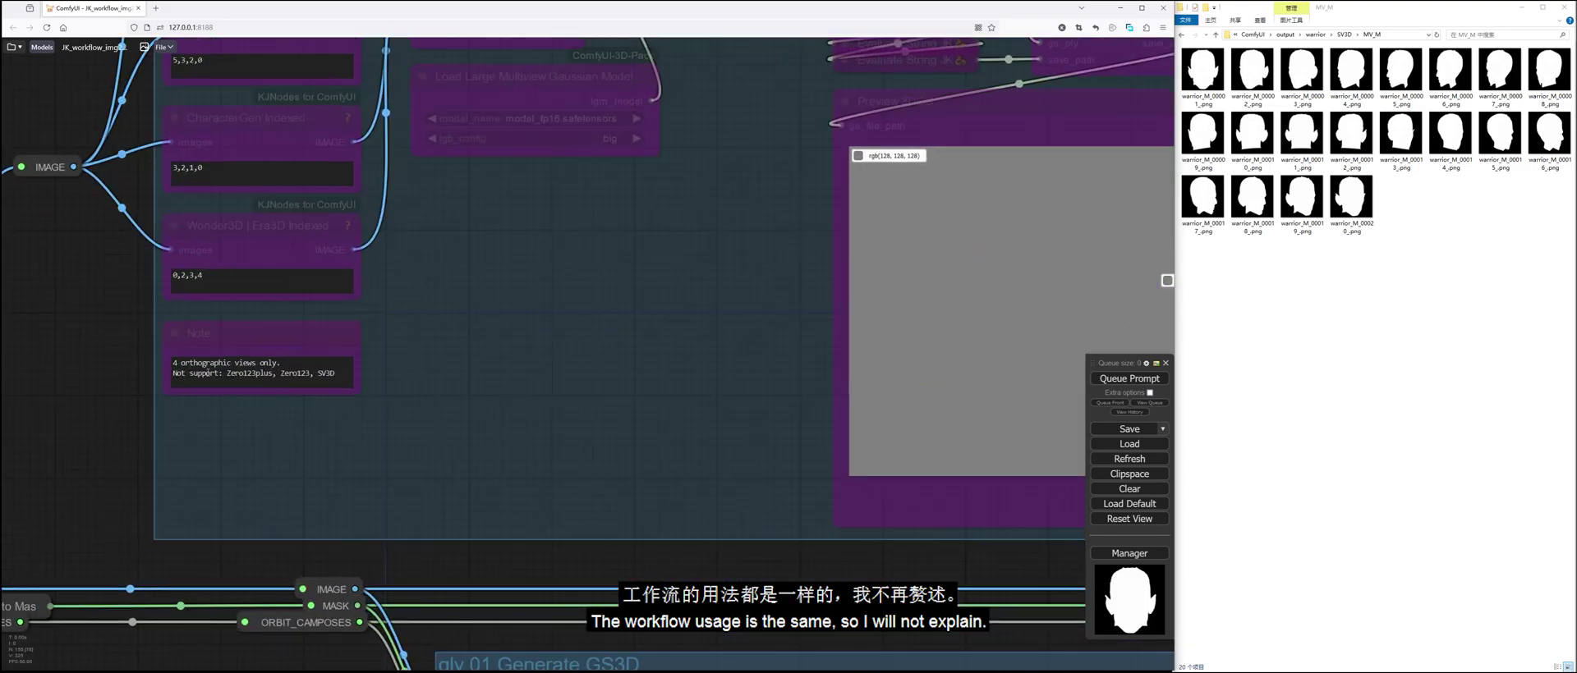
{"action": "scroll", "coordinate": [655, 363], "scroll_direction": "down", "scroll_amount": 10}
{"action": "left_click_drag", "start_coordinate": [507, 501], "coordinate": [443, 319]}
{"action": "scroll", "coordinate": [571, 320], "scroll_direction": "up", "scroll_amount": 8}
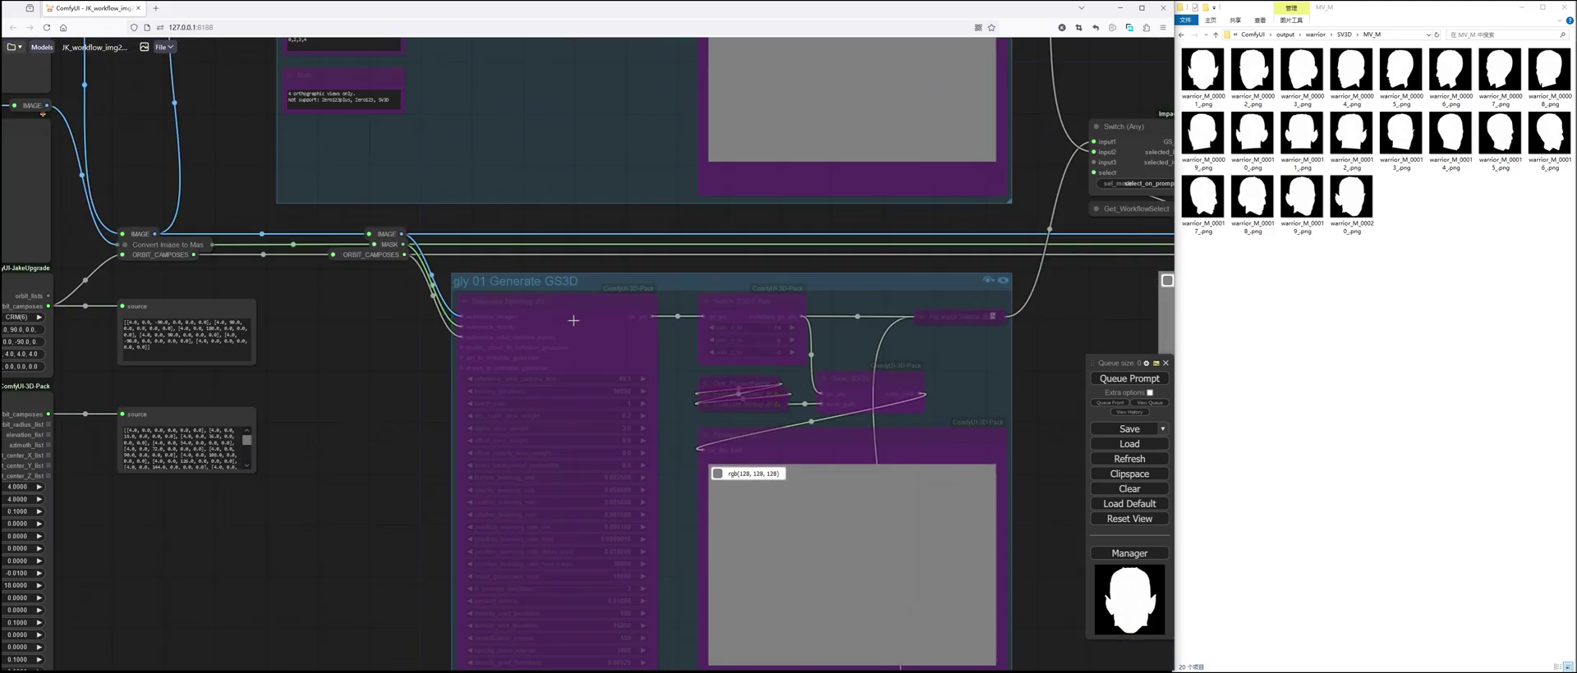